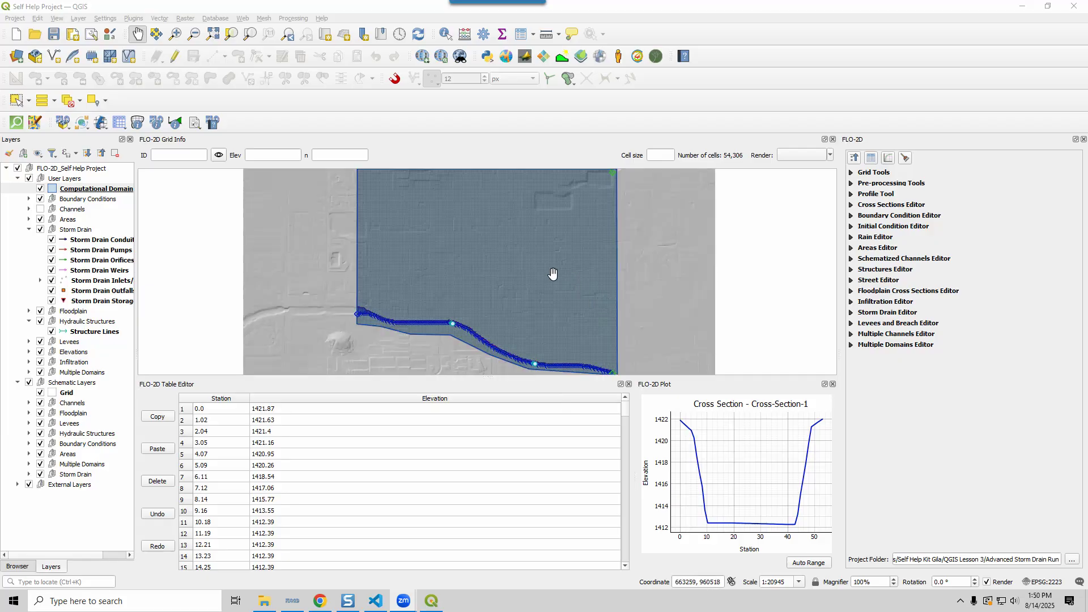
Step: Select the Storm Drain layer group, and switch to Chrome to read the Advanced Storm Drain Tutorial's introduction and task checklist
left_click(73, 231)
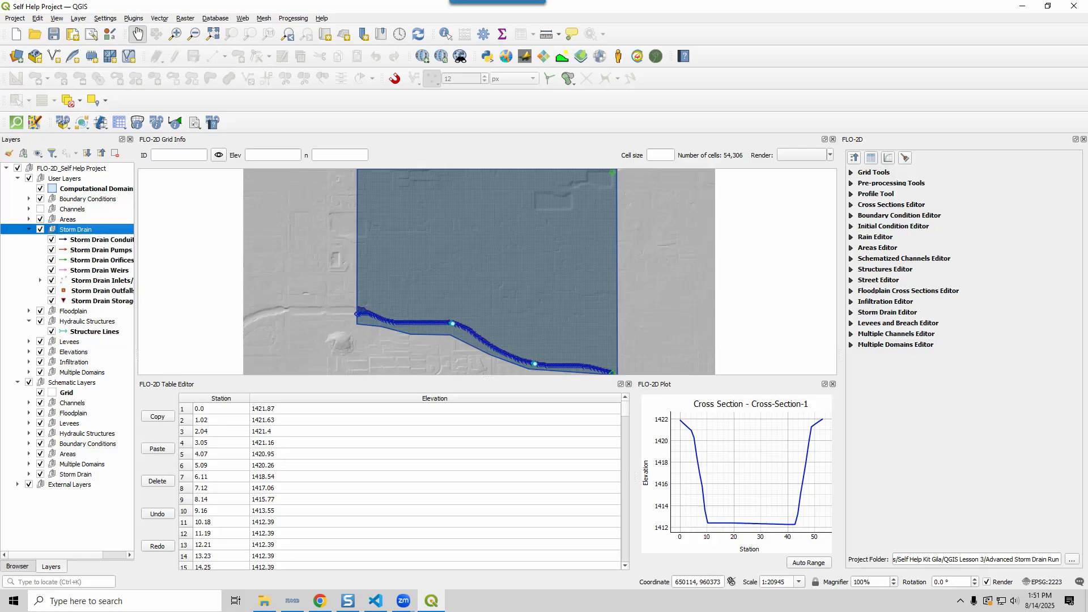
key("alt+Tab")
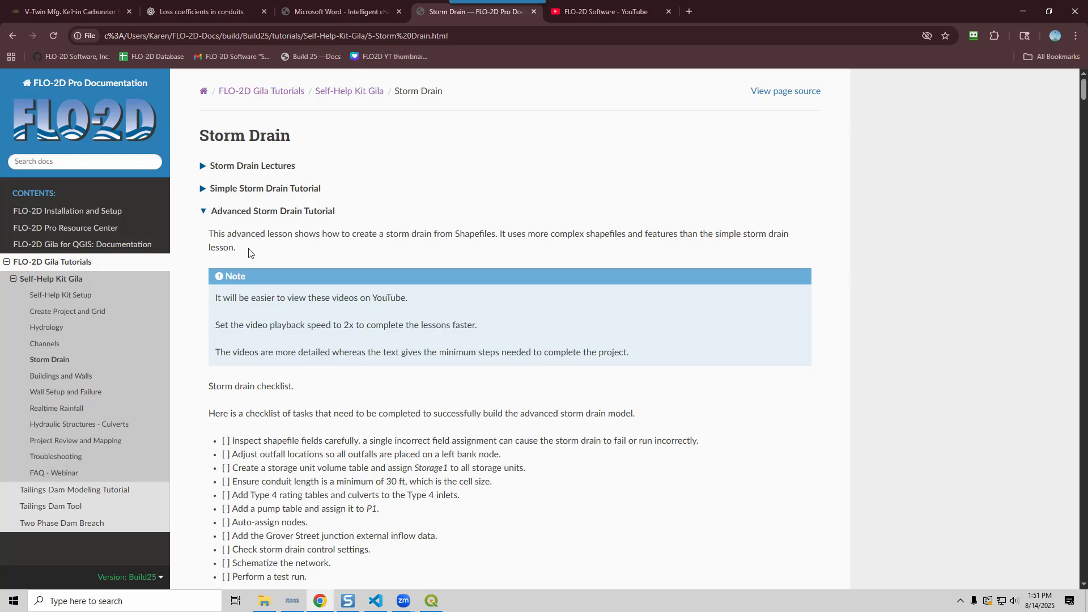
scroll(250, 255, "down", 3)
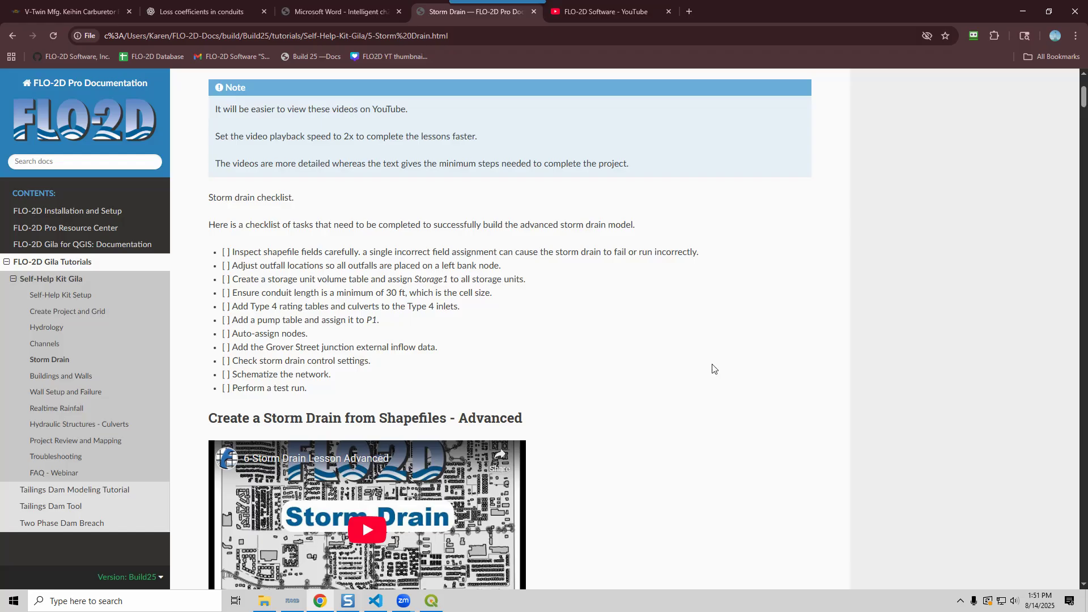
scroll(712, 369, "down", 3)
scroll(258, 368, "down", 3)
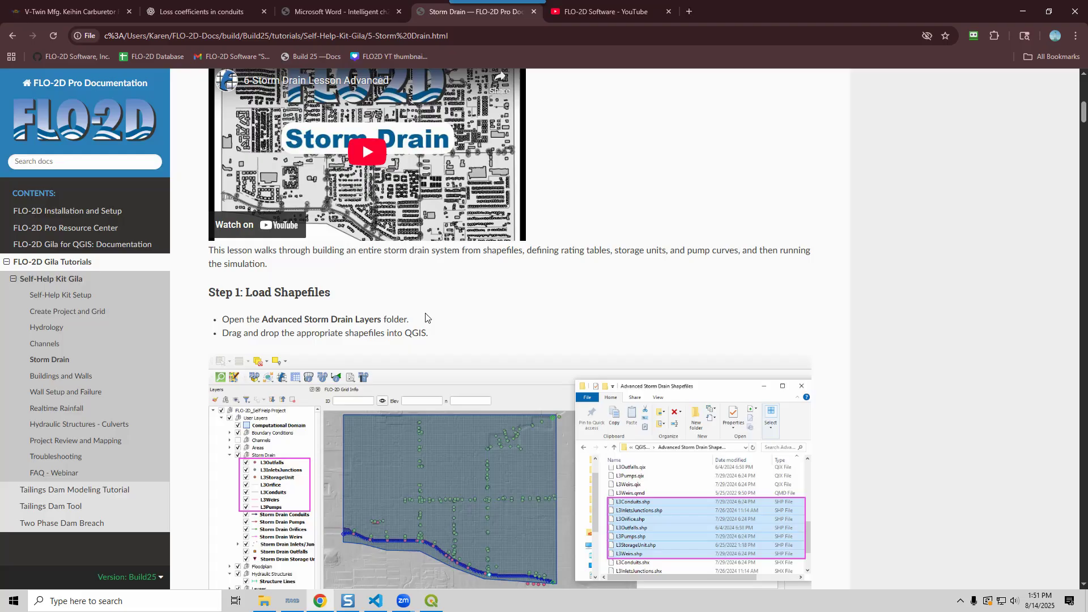
Step: Review the tutorial's instructions for loading the shapefiles, assigning the shapefile fields and auto-assigning nodes to links
scroll(426, 318, "down", 1)
scroll(426, 318, "down", 3)
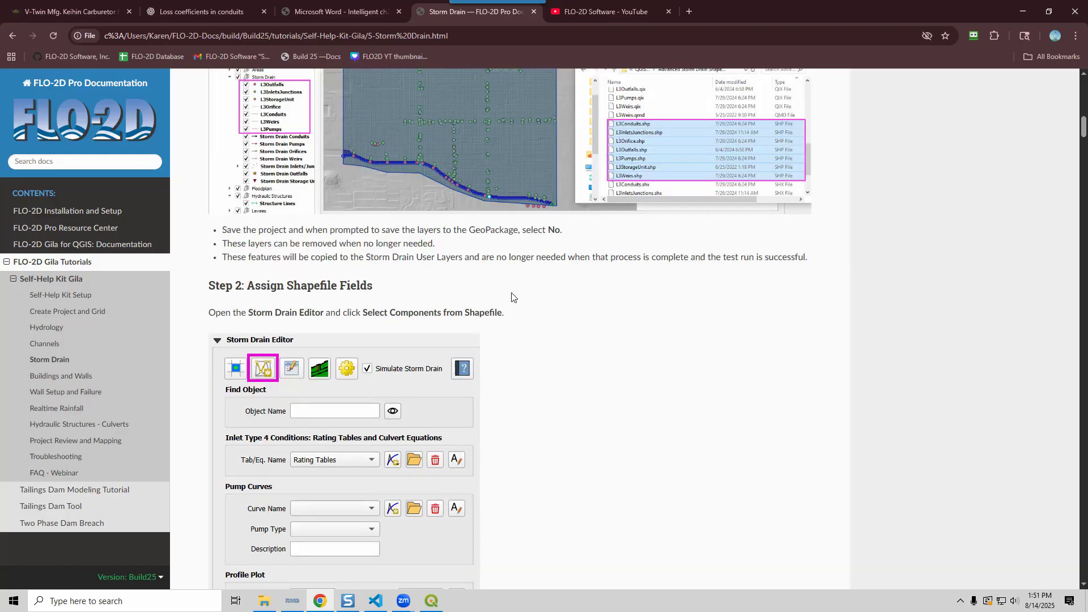
scroll(515, 297, "down", 10)
scroll(525, 300, "down", 5)
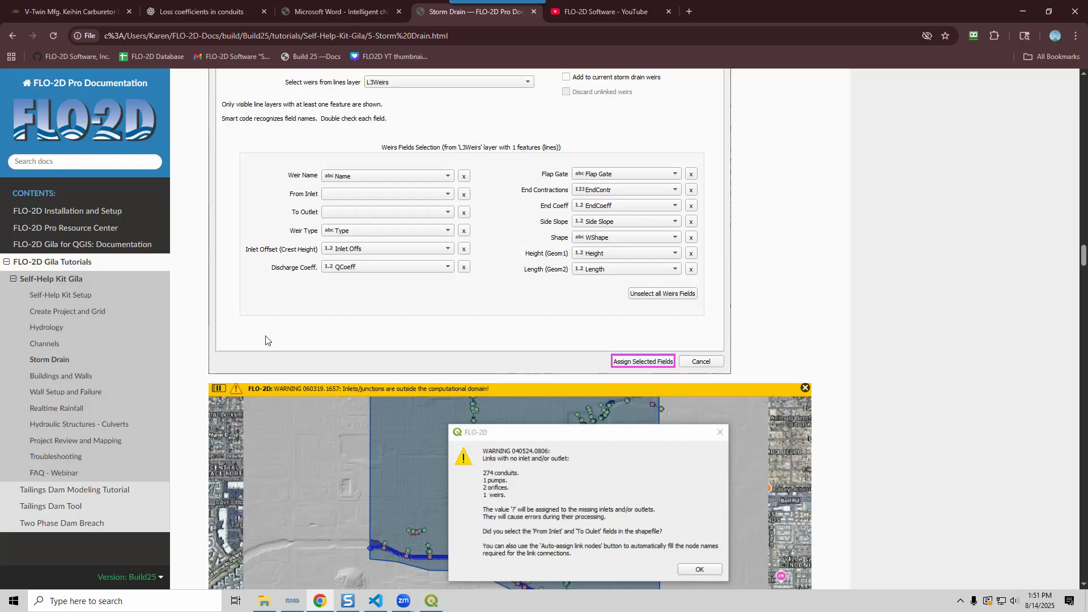
scroll(426, 334, "down", 4)
scroll(425, 335, "up", 5)
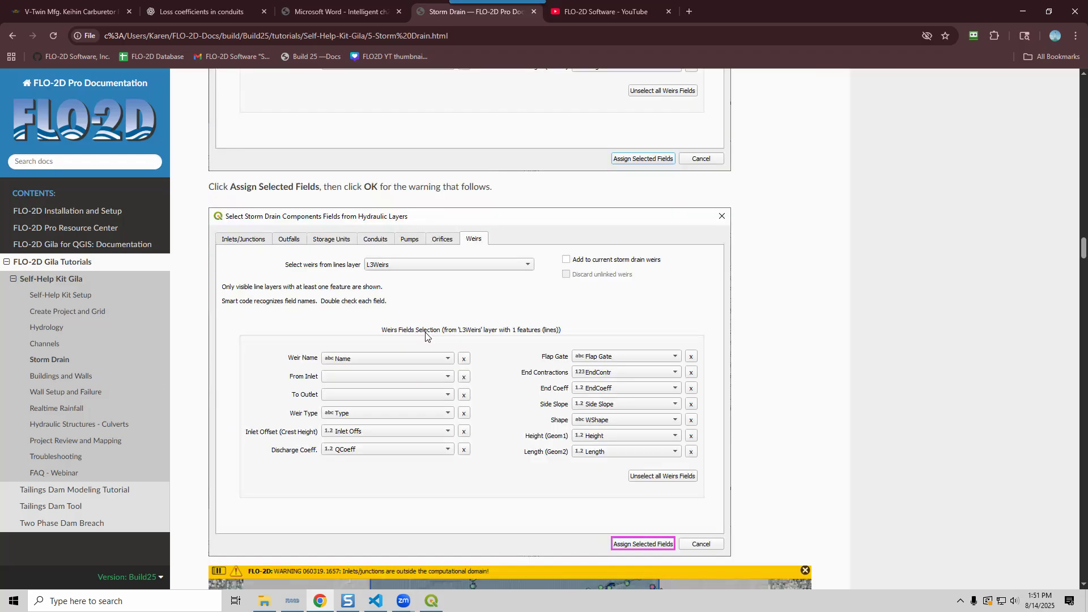
scroll(426, 334, "up", 15)
scroll(425, 334, "down", 7)
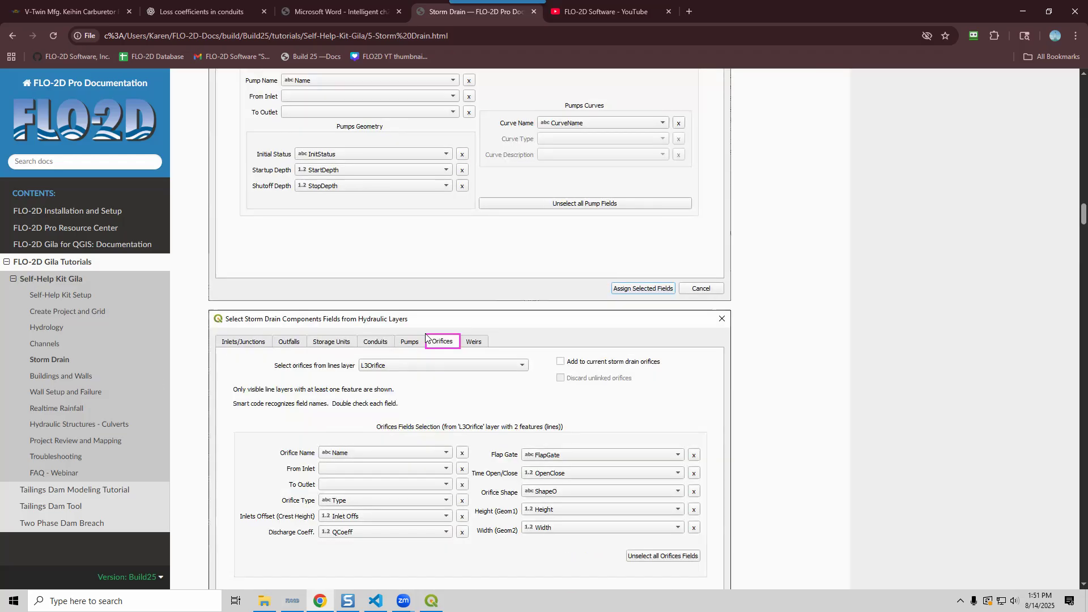
scroll(426, 338, "down", 5)
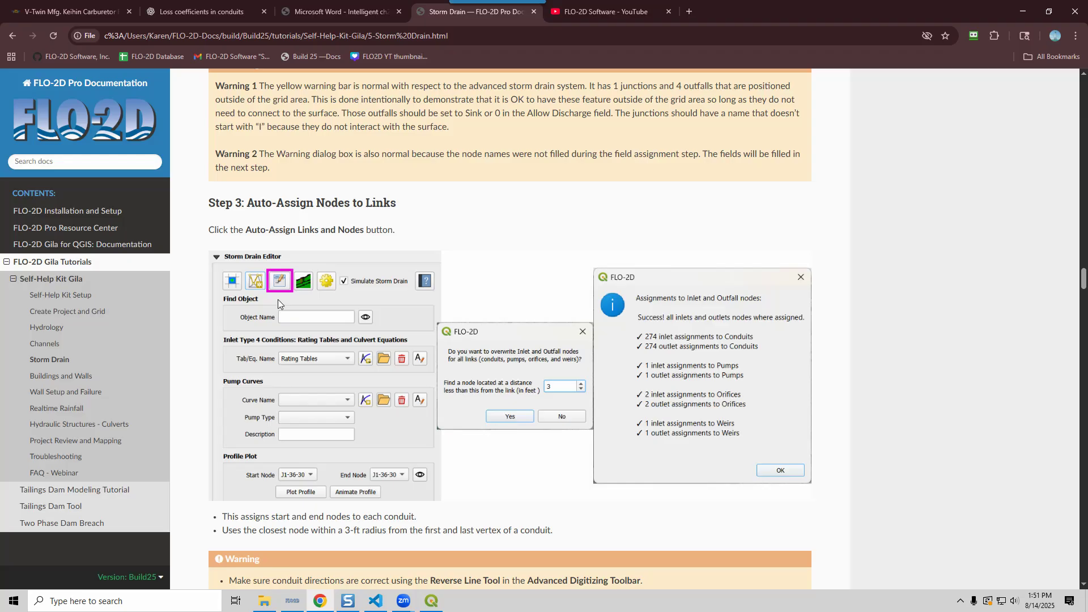
Step: Read the tutorial's Step 4 on importing Type 4 rating tables and culvert equations, including the file naming and format
scroll(463, 291, "down", 10)
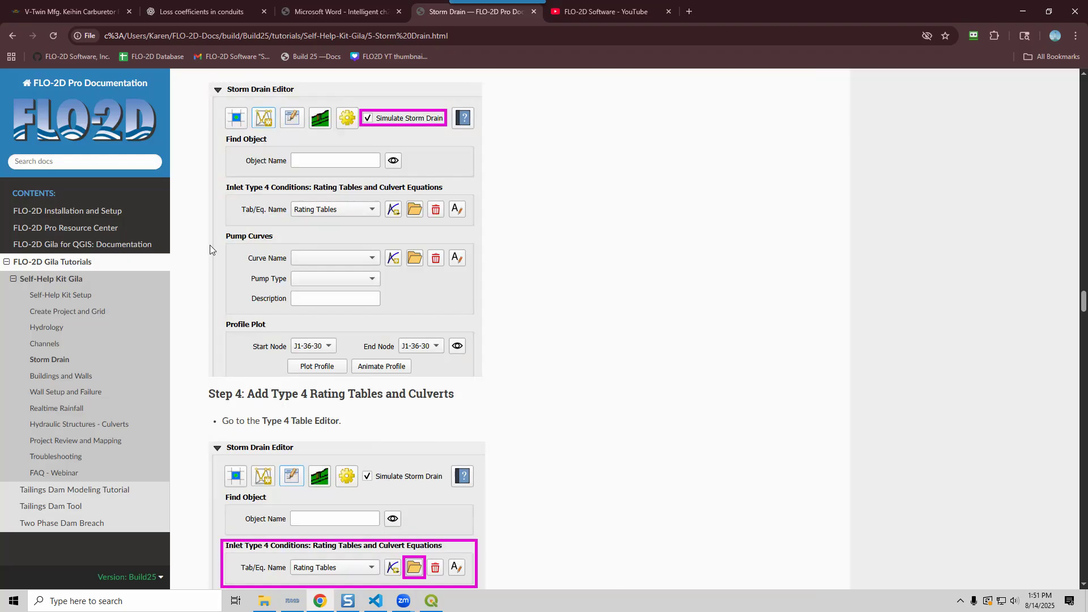
scroll(210, 245, "down", 1)
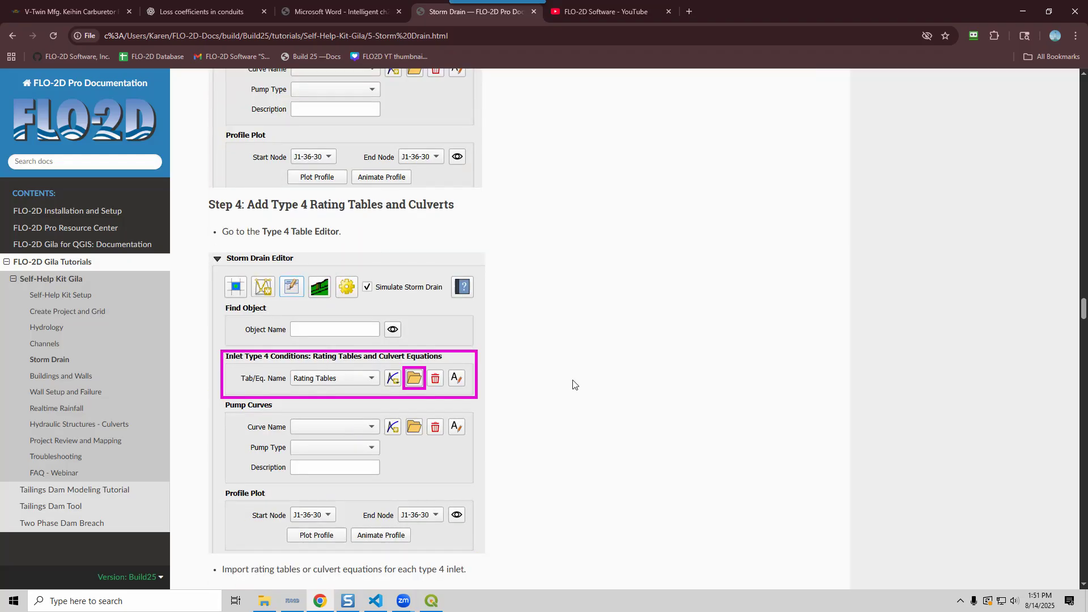
scroll(573, 384, "down", 3)
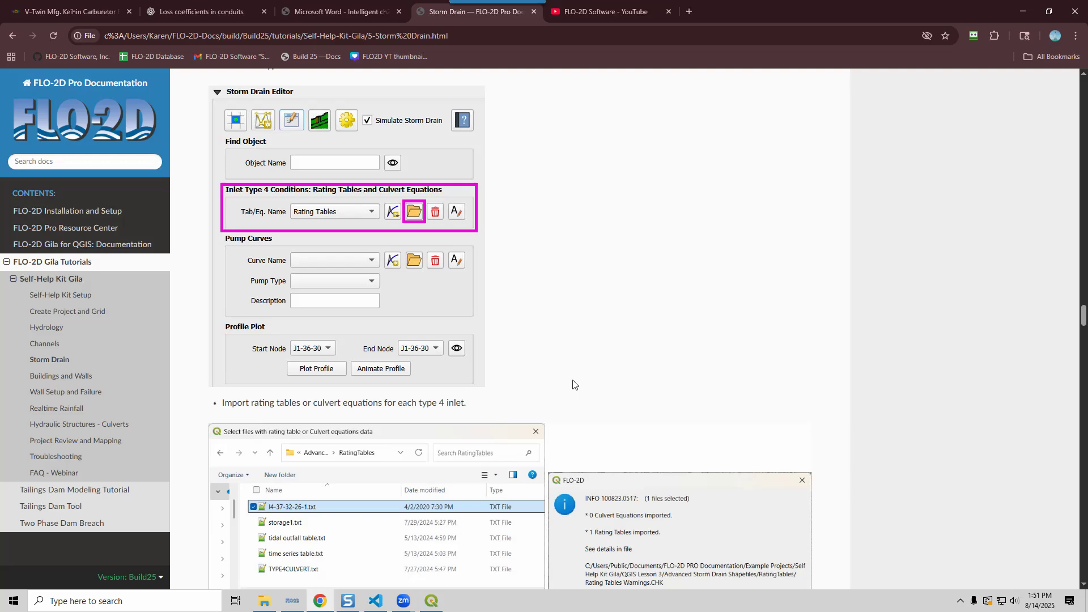
scroll(572, 385, "up", 3)
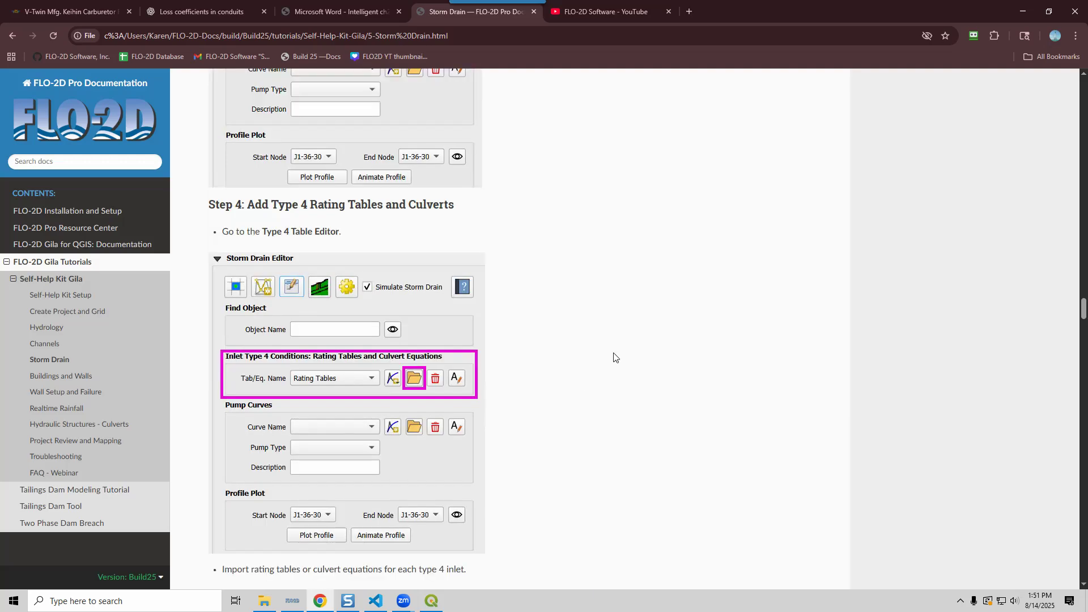
scroll(614, 357, "down", 3)
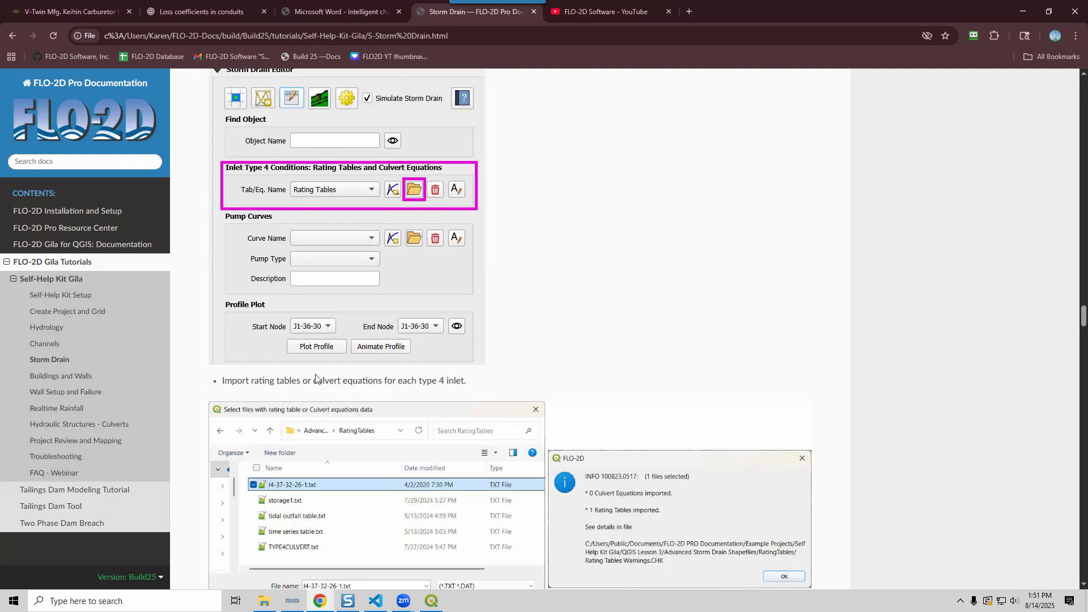
scroll(347, 510, "down", 3)
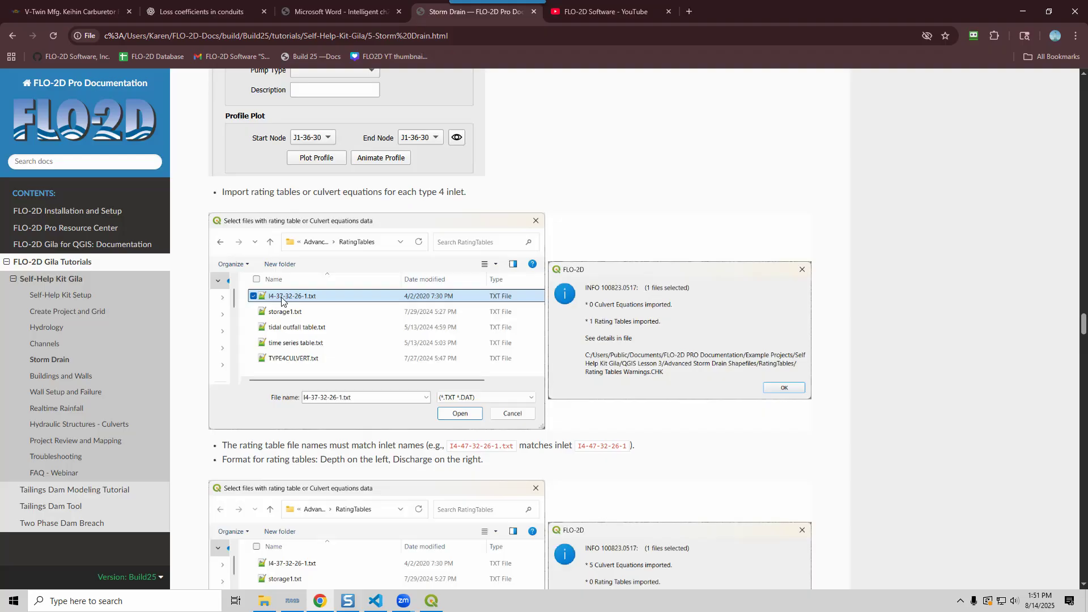
scroll(282, 301, "down", 3)
scroll(285, 416, "down", 3)
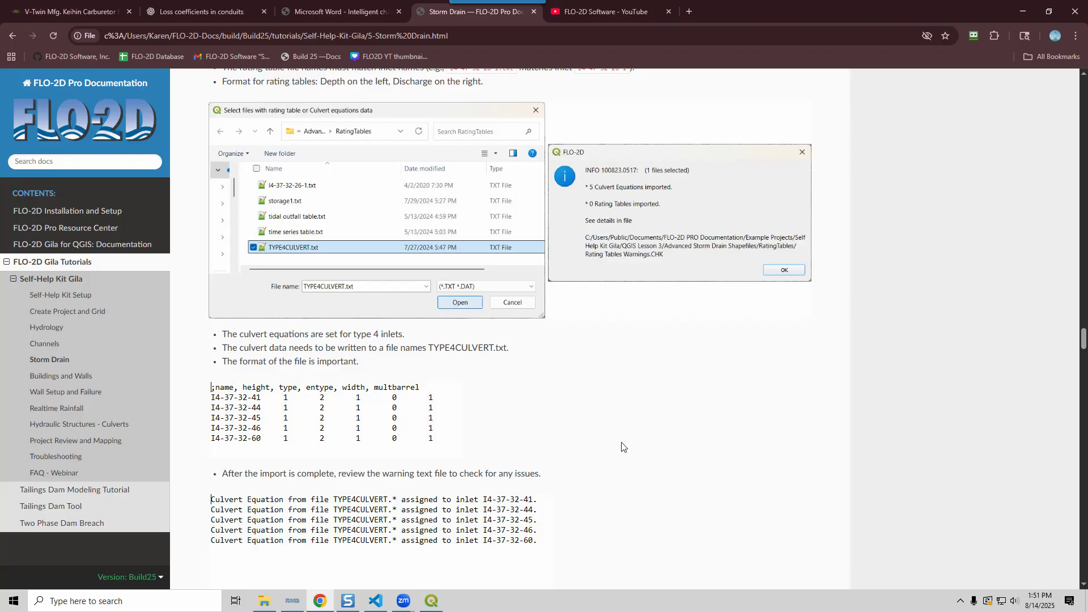
scroll(621, 447, "down", 3)
scroll(617, 439, "down", 3)
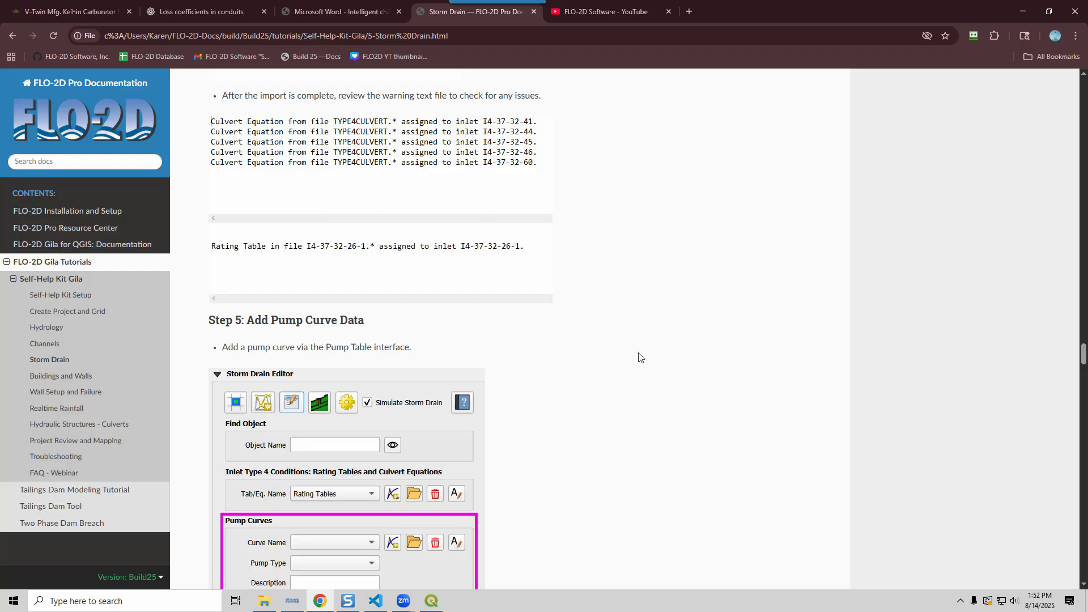
scroll(566, 306, "up", 5)
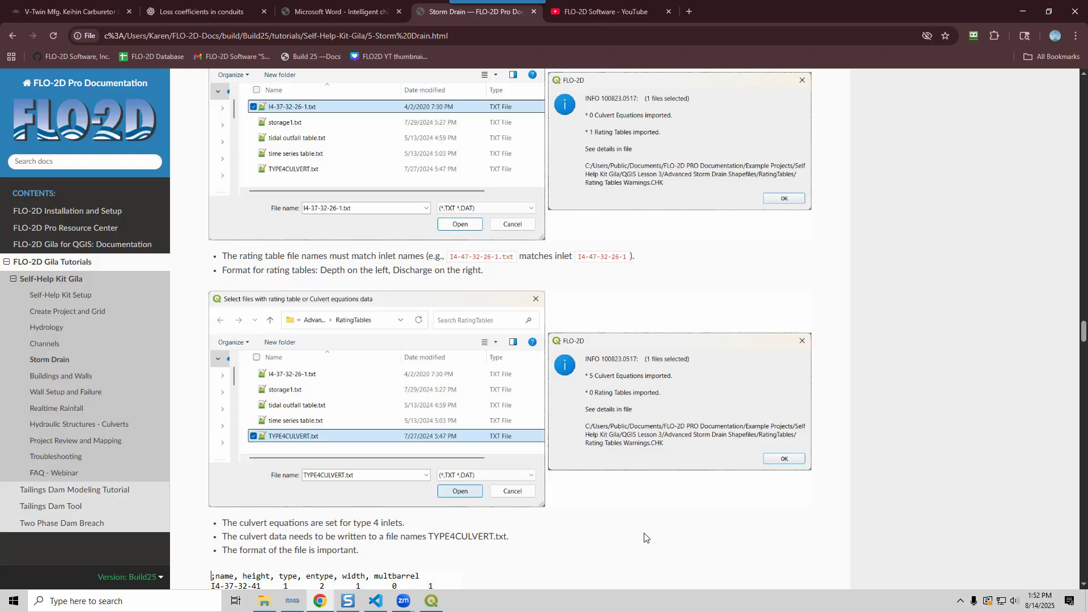
scroll(644, 537, "down", 3)
scroll(643, 531, "down", 7)
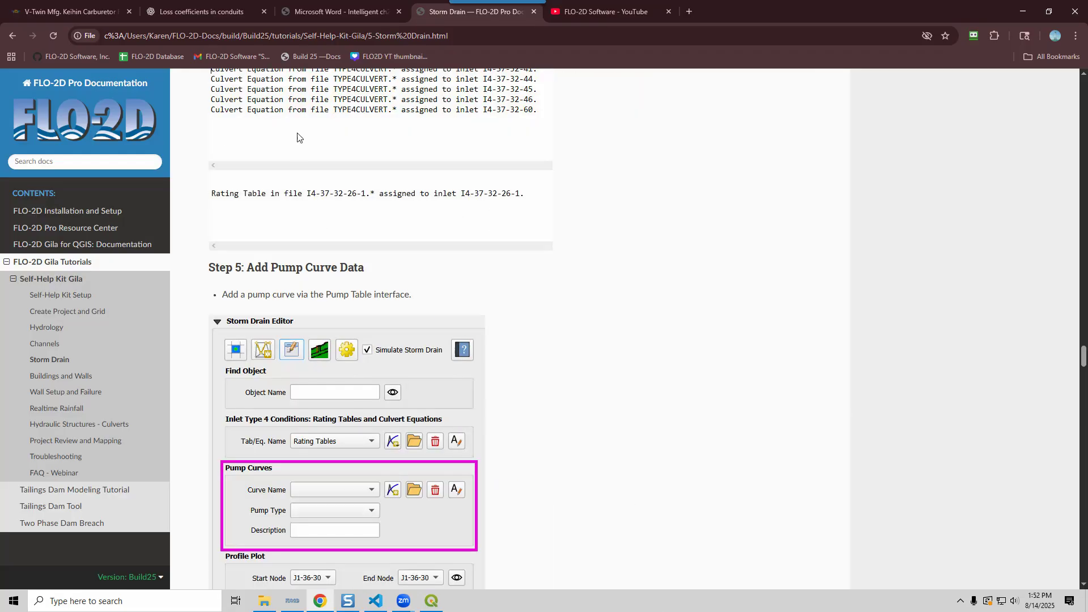
Step: Review the tutorial's Step 5 on pump curve data and Step 6 on storage unit curves
scroll(299, 136, "down", 2)
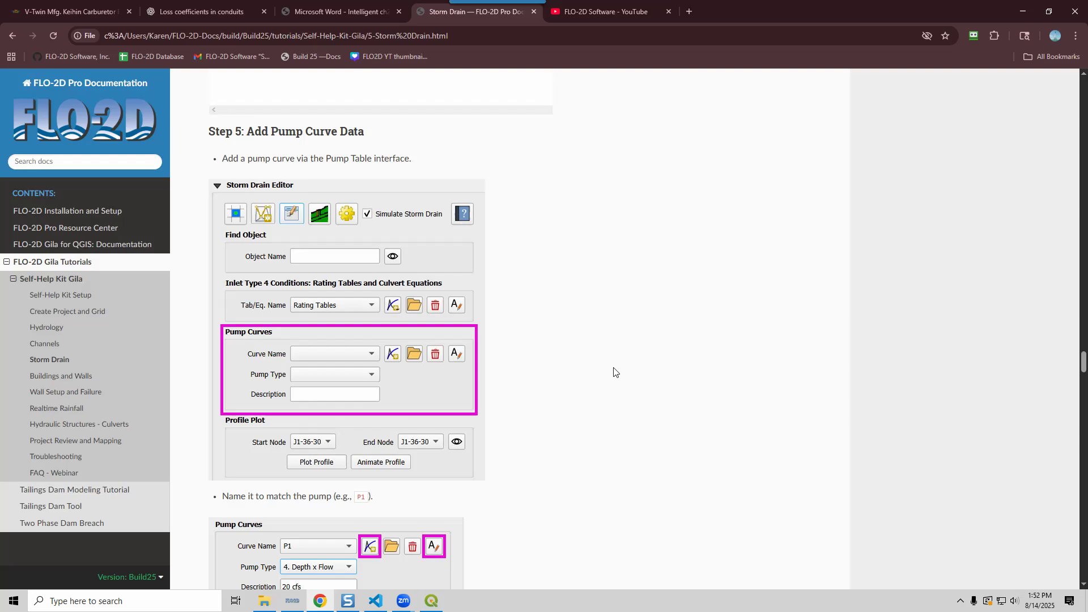
scroll(613, 372, "down", 10)
scroll(628, 164, "down", 1)
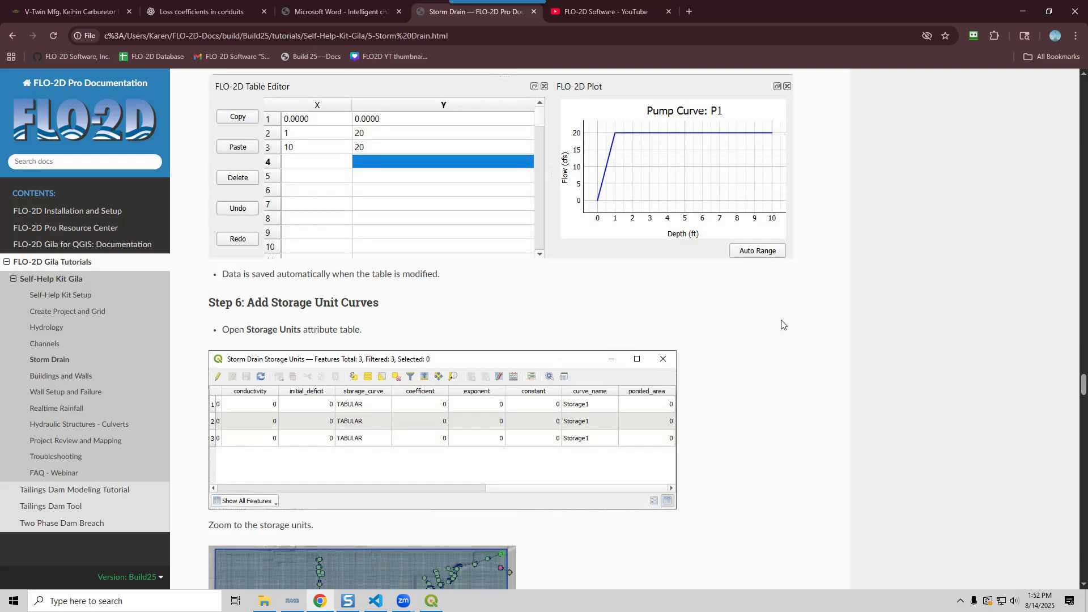
scroll(781, 324, "down", 3)
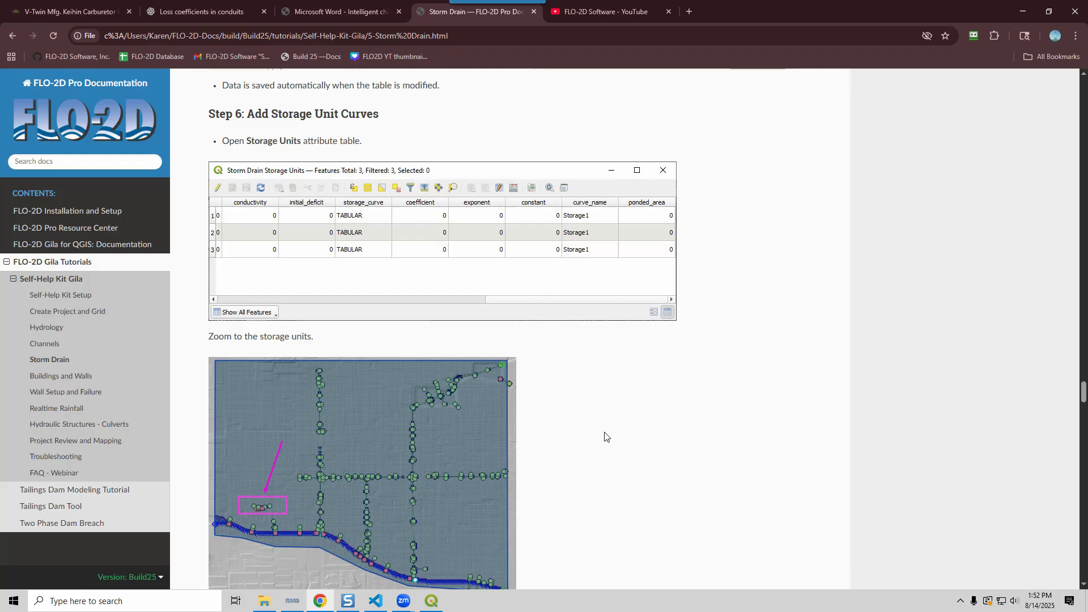
scroll(605, 435, "down", 3)
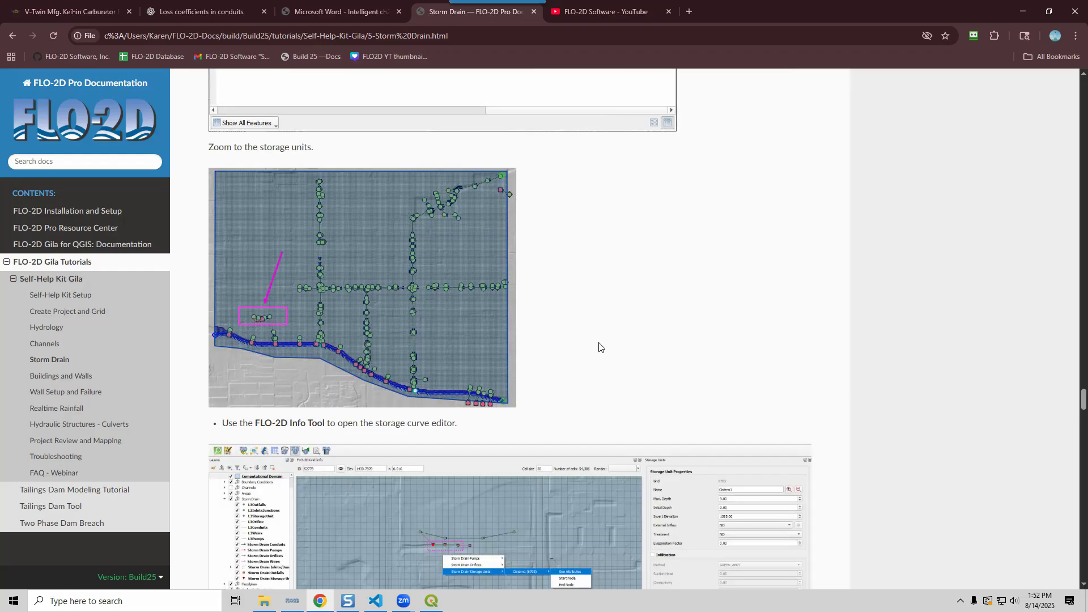
scroll(599, 346, "down", 6)
scroll(599, 346, "down", 3)
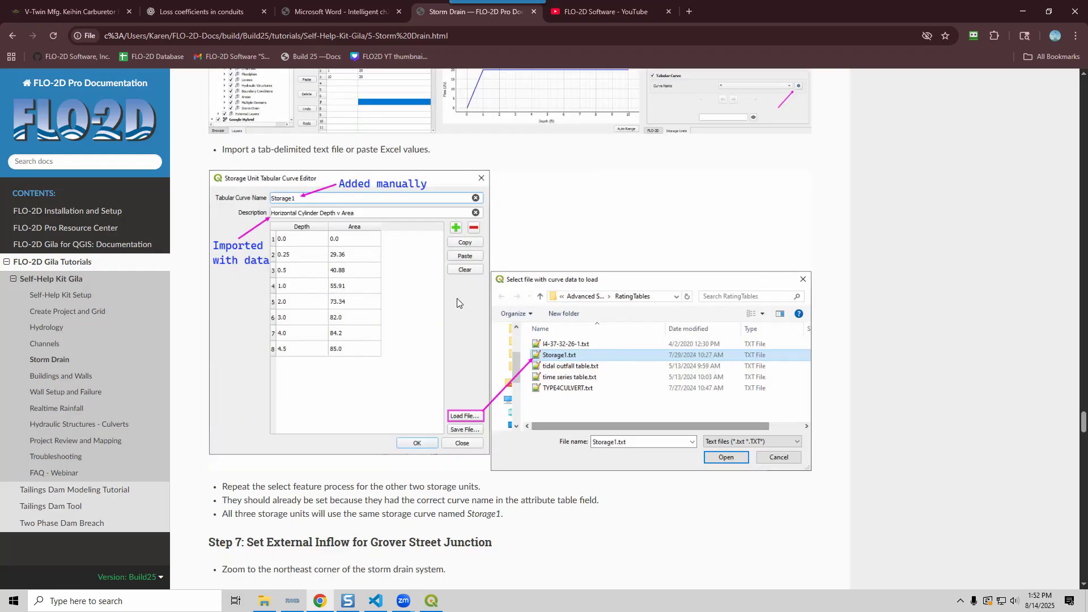
Step: Review the tutorial's sections on the Grover Street junction's external inflow time series and the storm drain control parameters
scroll(460, 301, "down", 6)
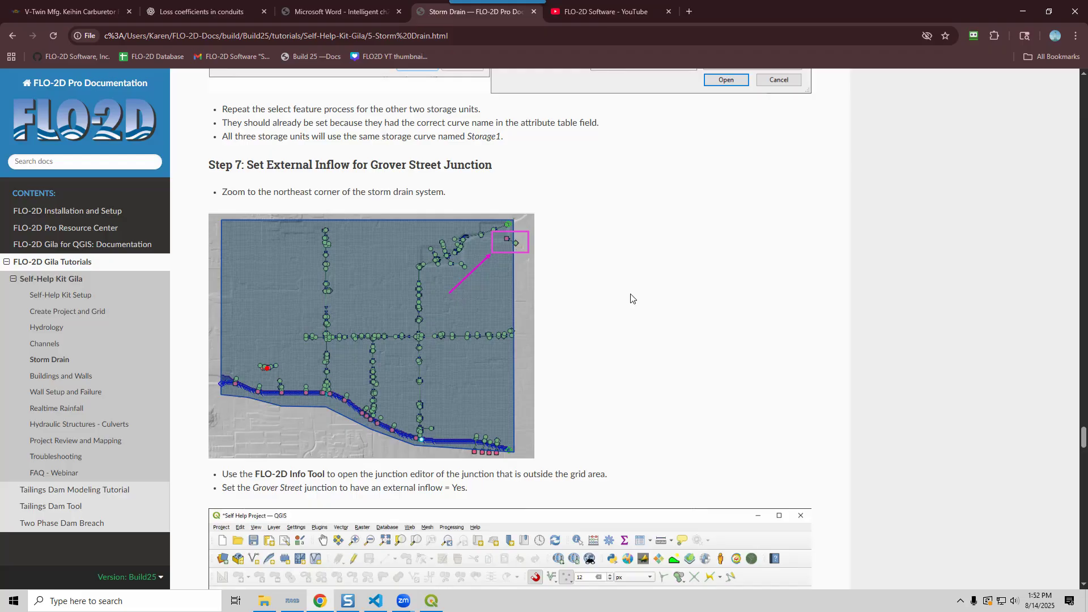
scroll(630, 297, "down", 6)
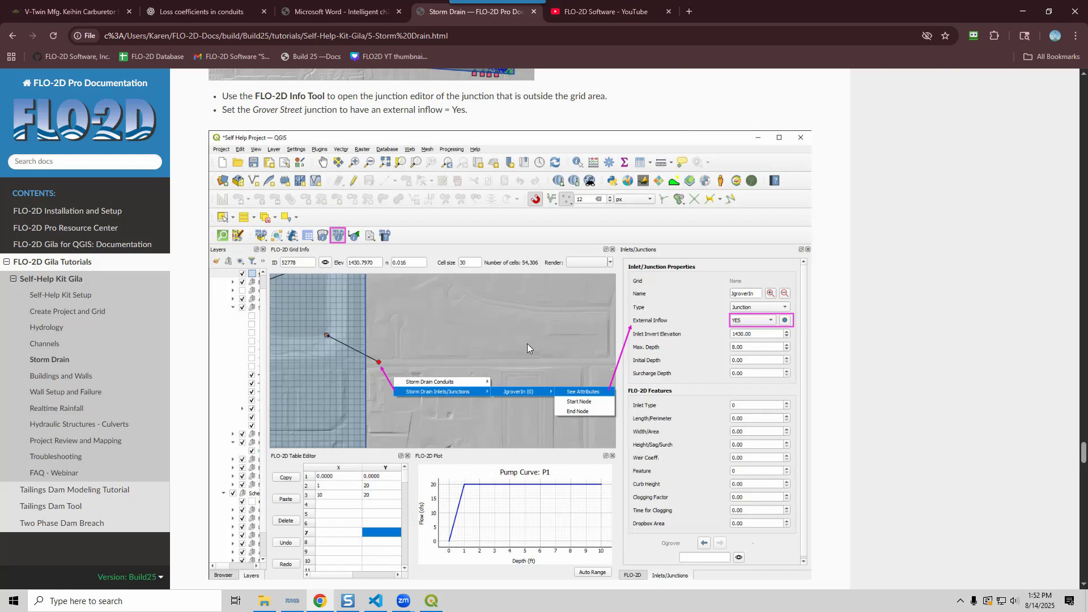
scroll(527, 343, "down", 6)
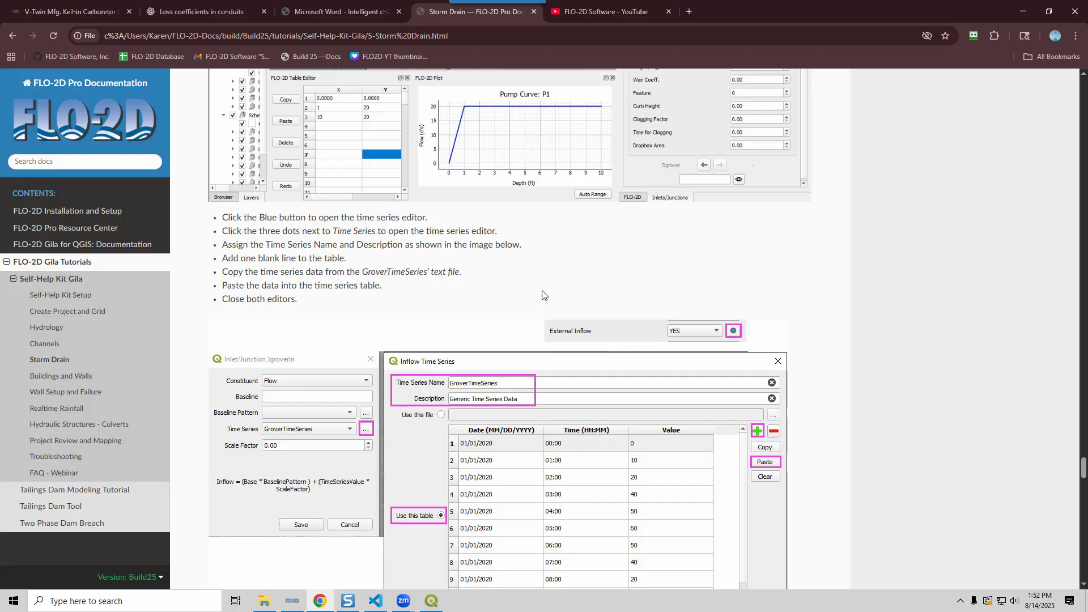
scroll(539, 296, "down", 3)
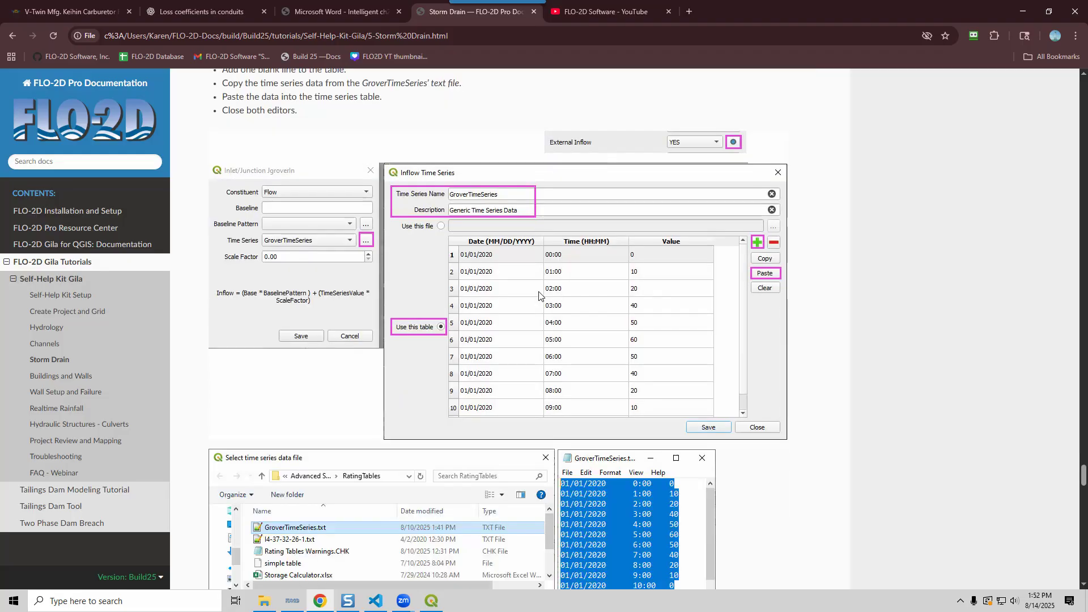
scroll(538, 296, "down", 6)
scroll(279, 128, "down", 3)
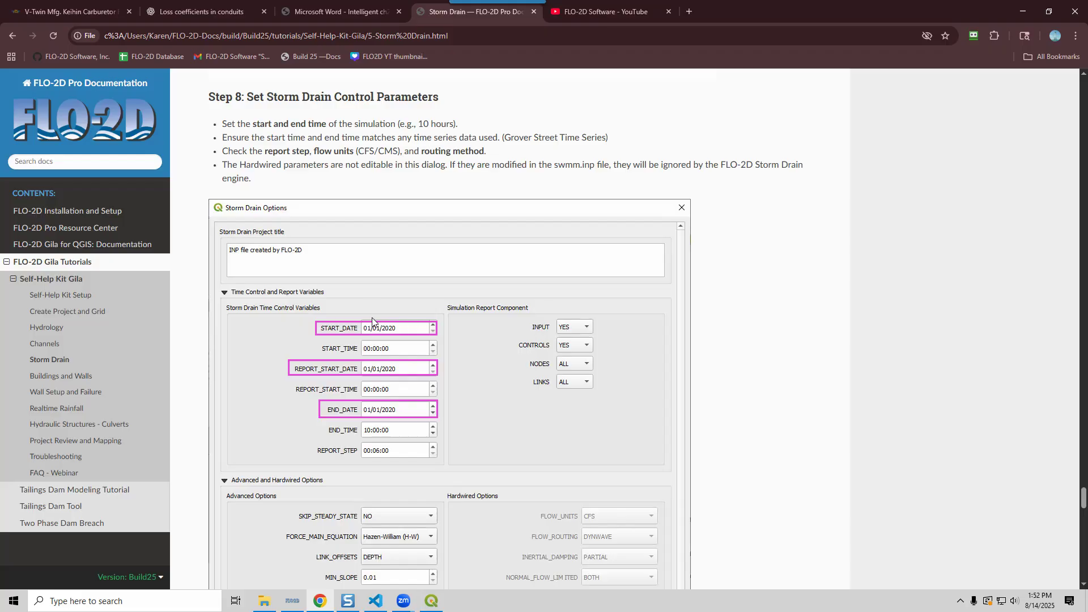
scroll(524, 385, "up", 8)
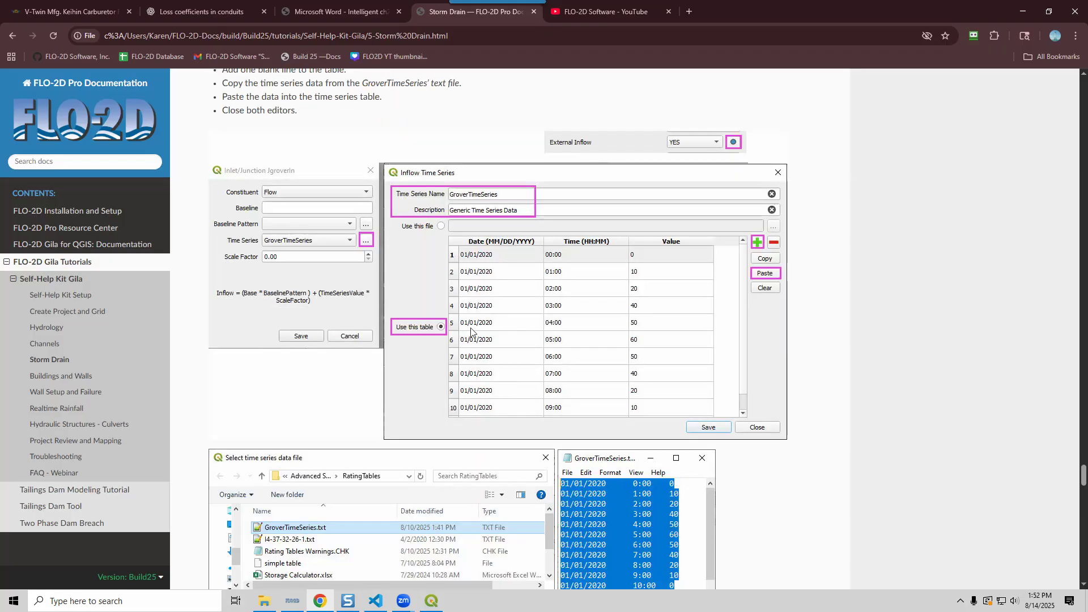
scroll(471, 331, "down", 2)
scroll(473, 317, "down", 6)
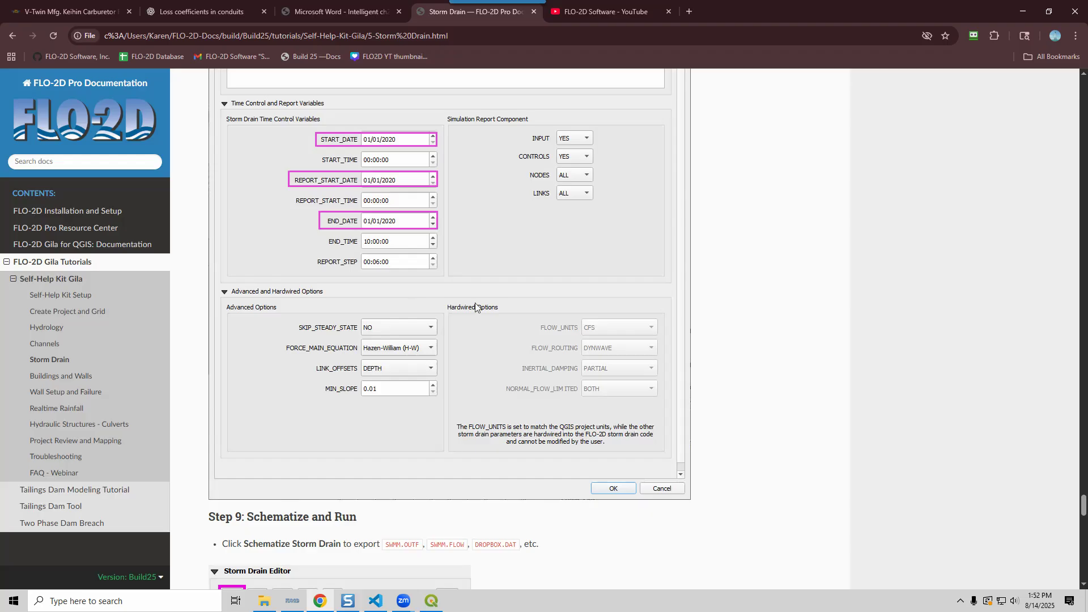
Step: Review the tutorial's Step 9 on schematizing and running the storm drain, and return to the QGIS project
scroll(475, 306, "down", 6)
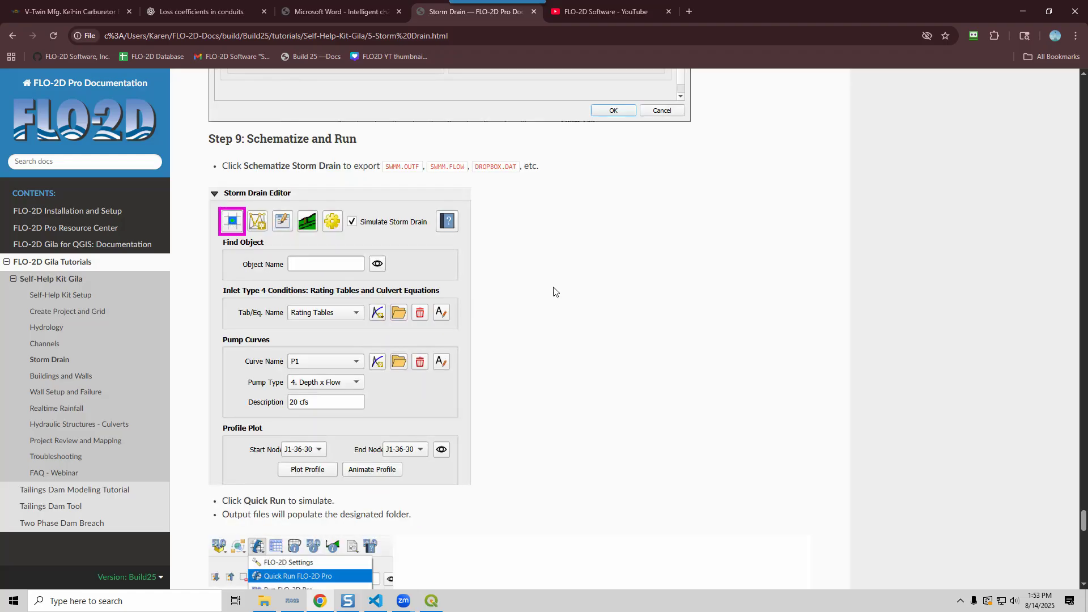
scroll(554, 291, "down", 5)
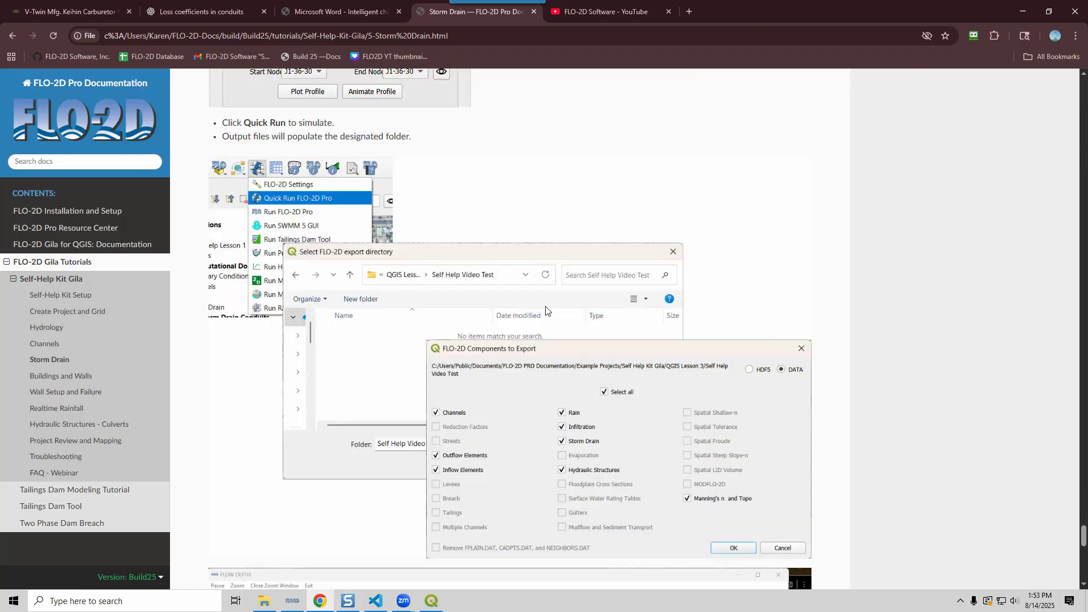
scroll(561, 301, "down", 3)
scroll(911, 72, "down", 6)
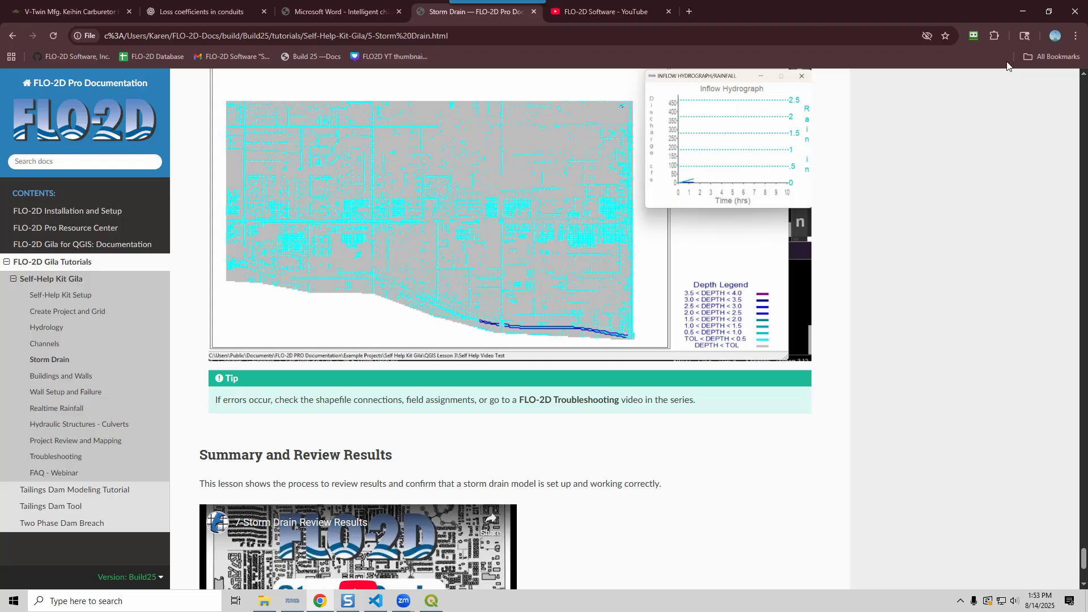
left_click(1019, 12)
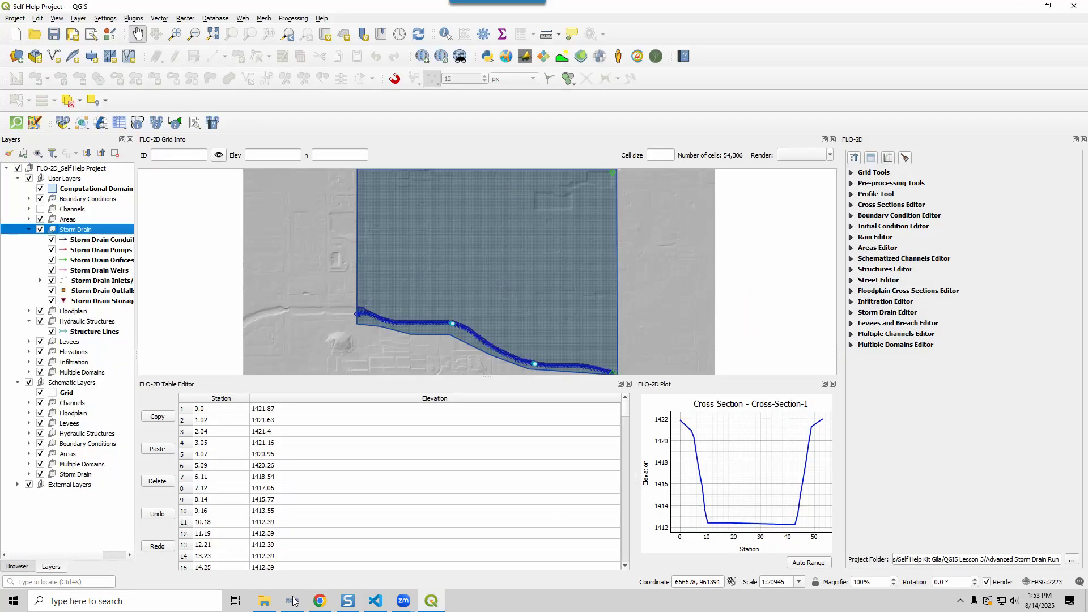
Step: Add the seven L3 .shp files from QGIS Lesson 3's Advanced Storm Drain Shapefiles folder to the project
left_click(264, 600)
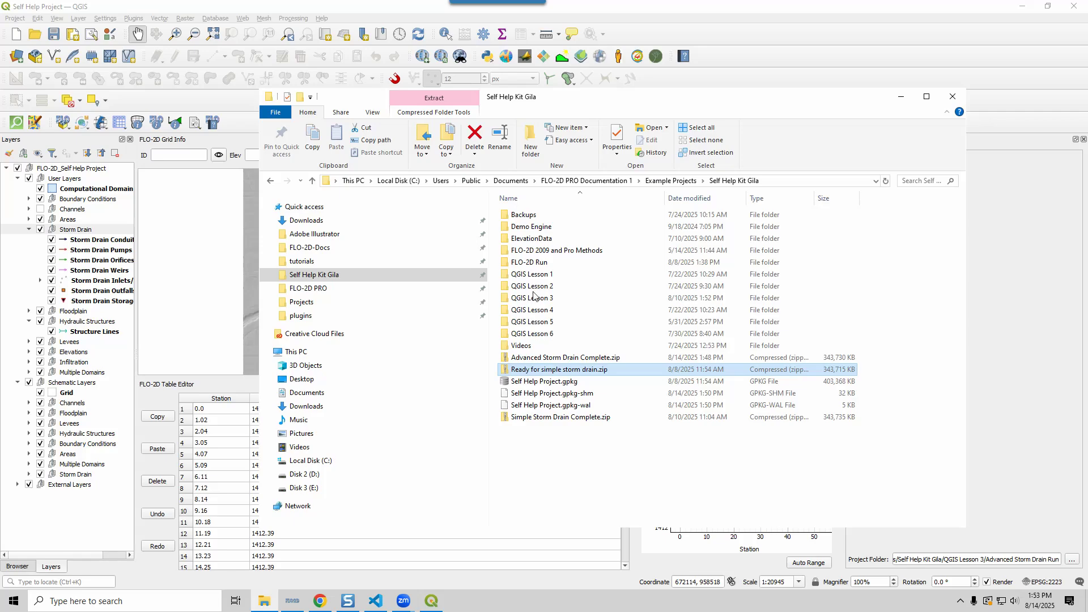
double_click(532, 298)
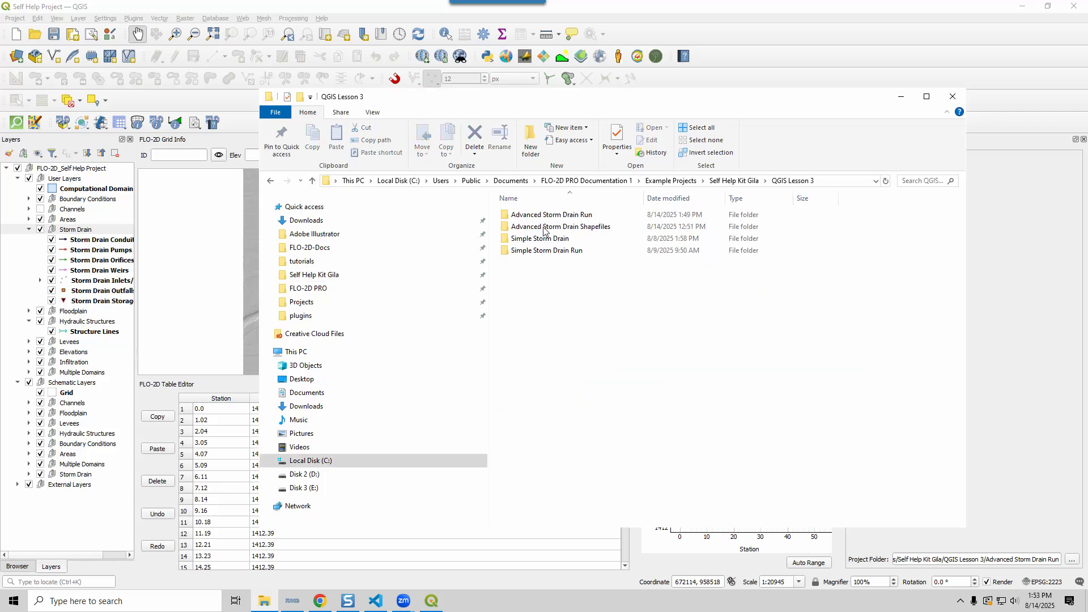
double_click(545, 227)
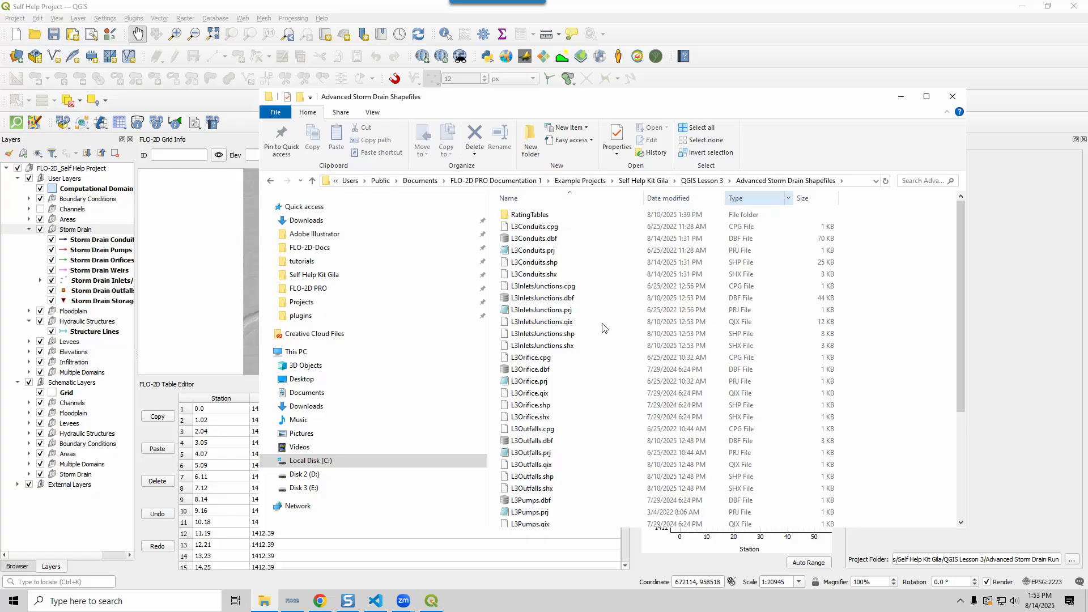
scroll(544, 391, "down", 5)
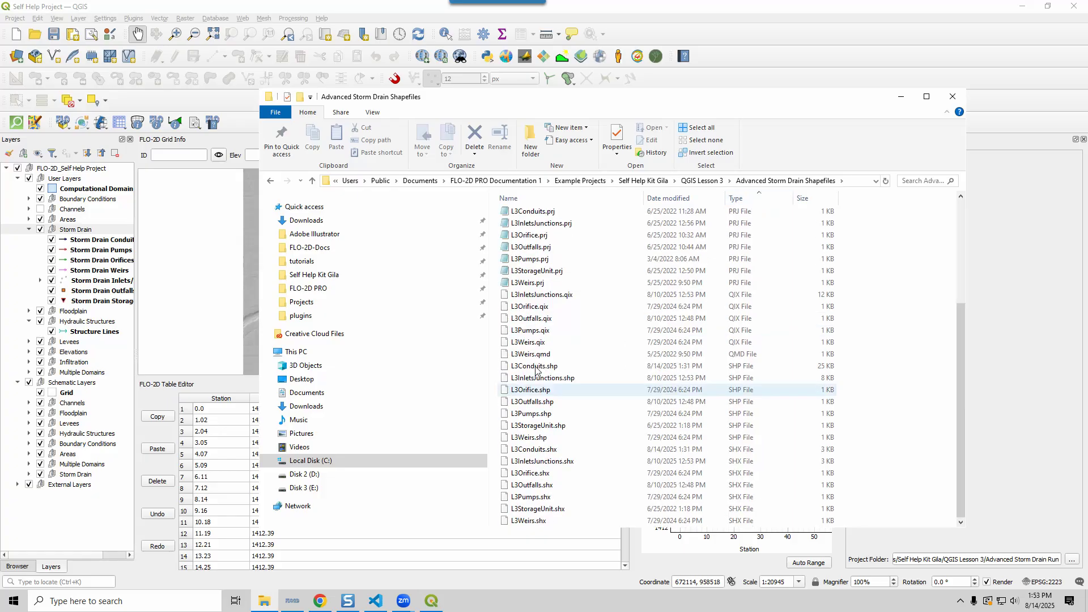
left_click(541, 367)
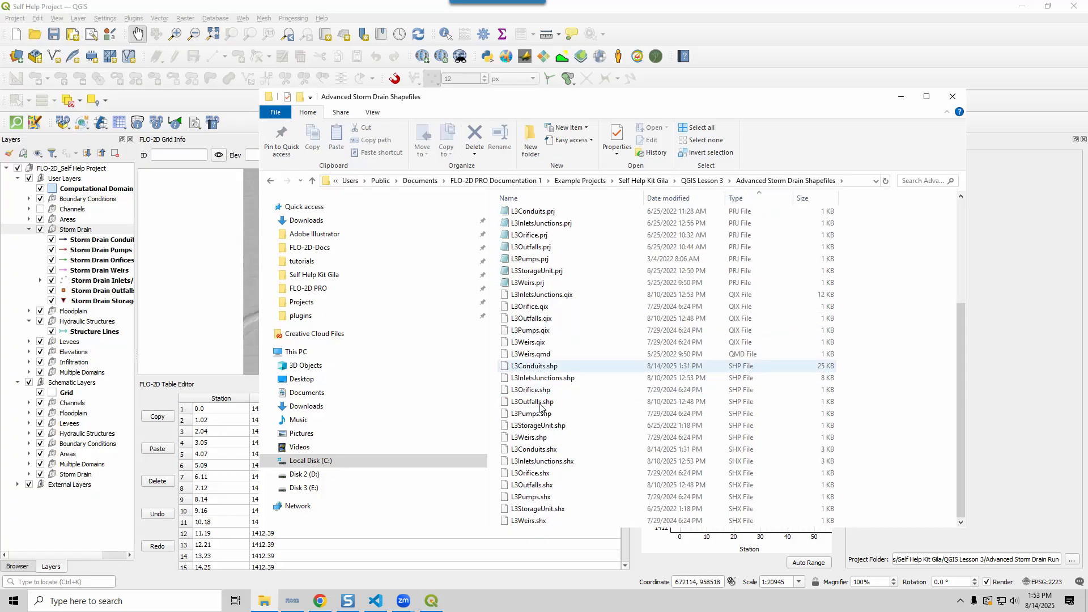
left_click(528, 436, "shift")
left_click_drag(528, 435, 199, 302)
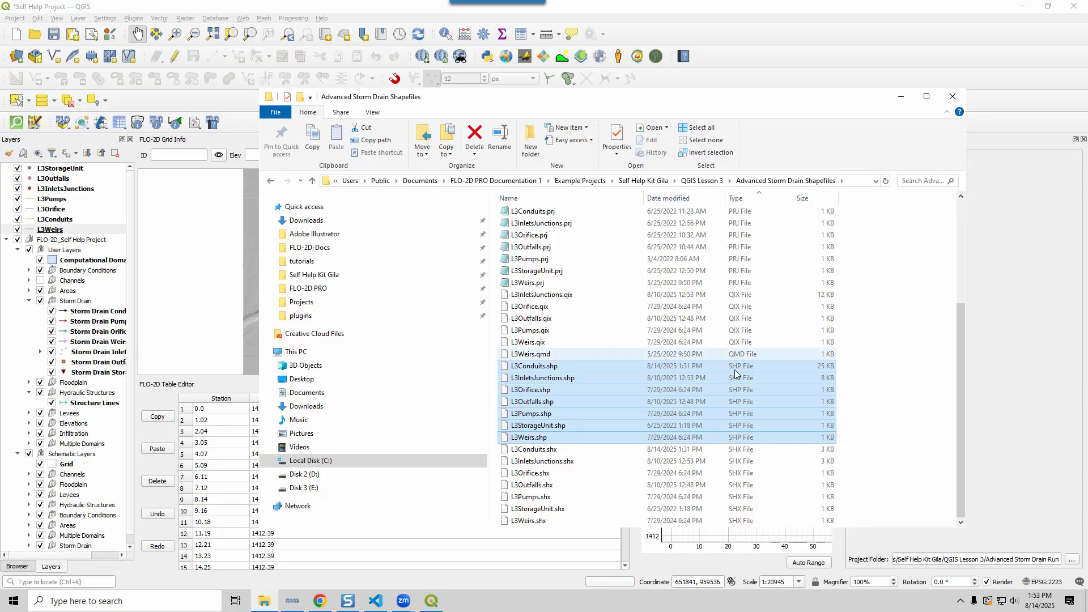
Step: Move the seven imported L3 layers into the Storm Drain group under User Layers
left_click(71, 167)
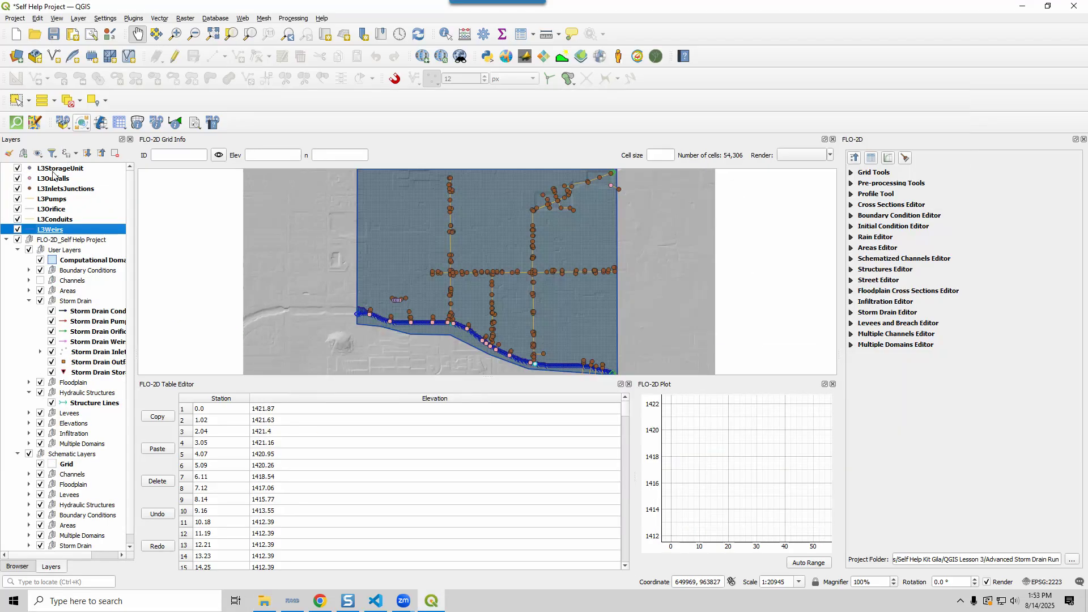
left_click(57, 231, "shift")
left_click_drag(57, 231, 62, 306)
Step: Select the L3 layers in the Storm Drain group and save the project, storing only external data paths in the GeoPackage
left_click(80, 239)
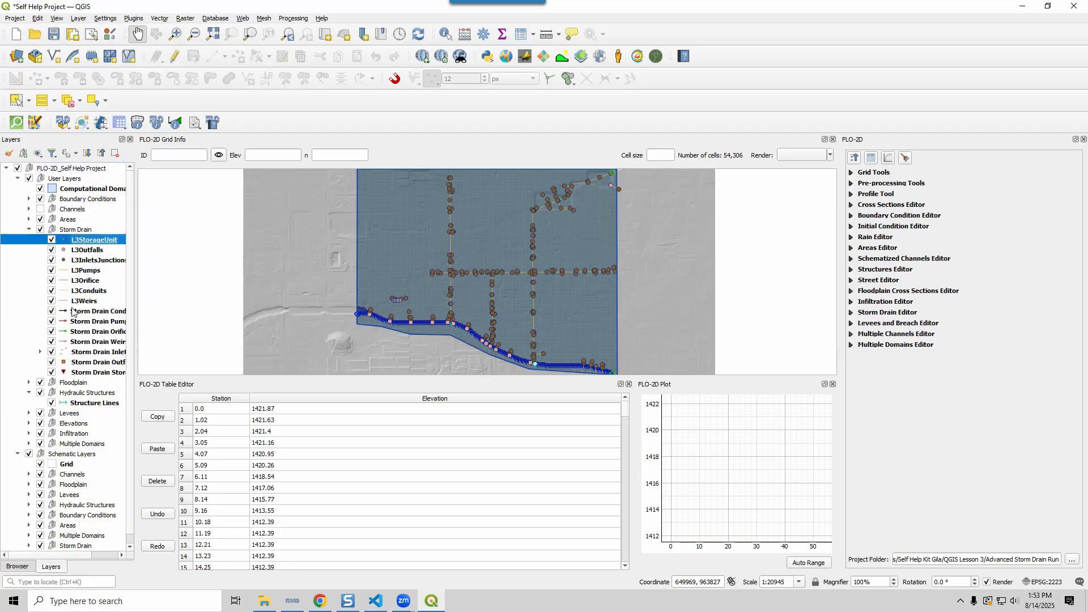
left_click(78, 301, "shift")
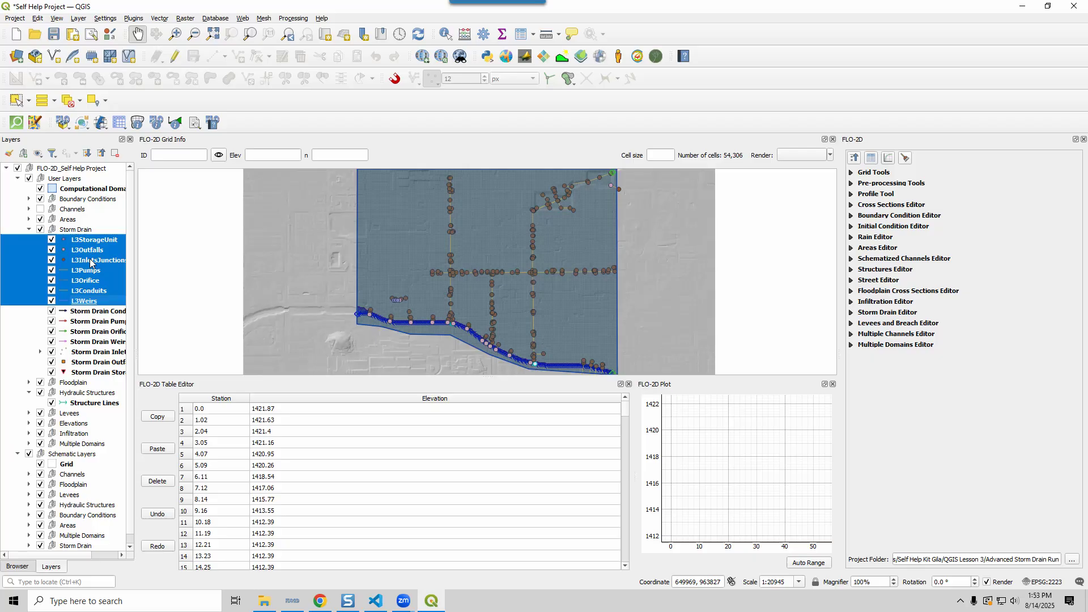
left_click(53, 34)
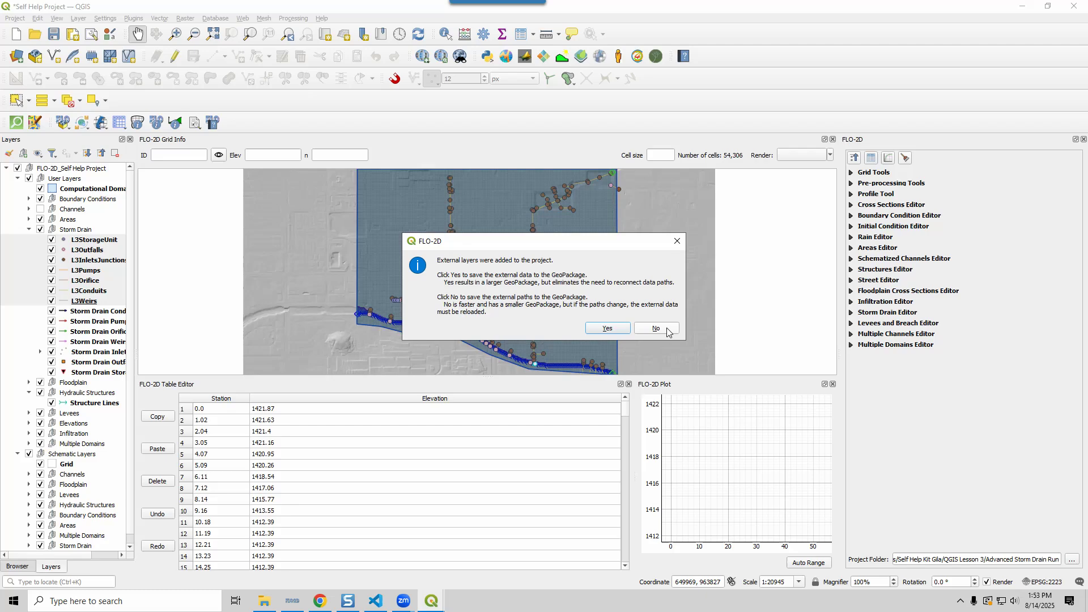
left_click(667, 333)
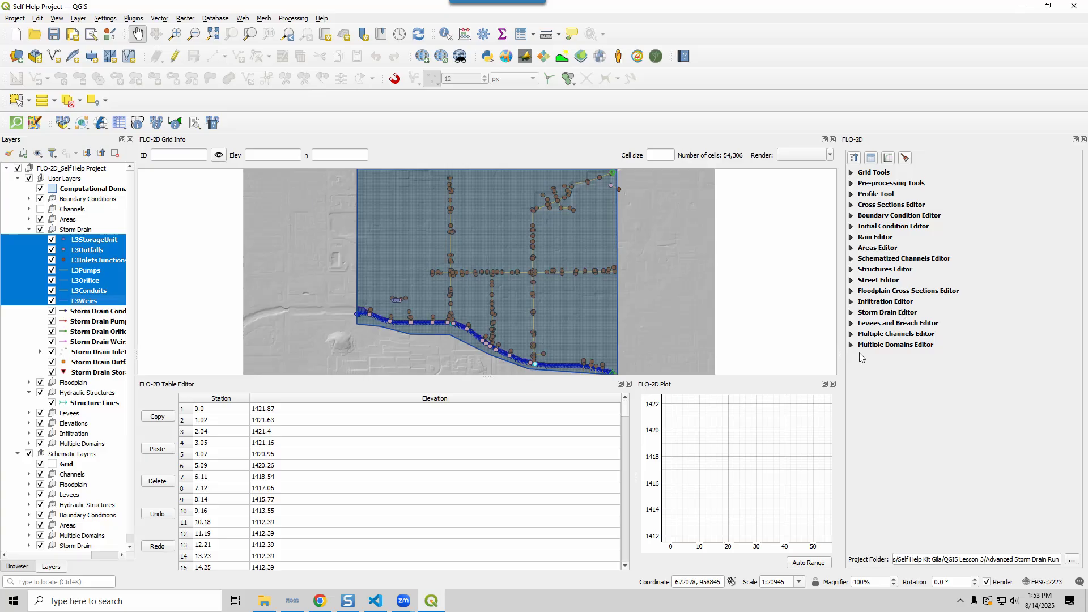
Step: Start selecting storm drain components from shapefiles and map the inlets' curb height, clogging factor, clogging time and dropbox area to CurbHeight, ClogFactor, ClogTime and DropBoxAre
left_click(852, 313)
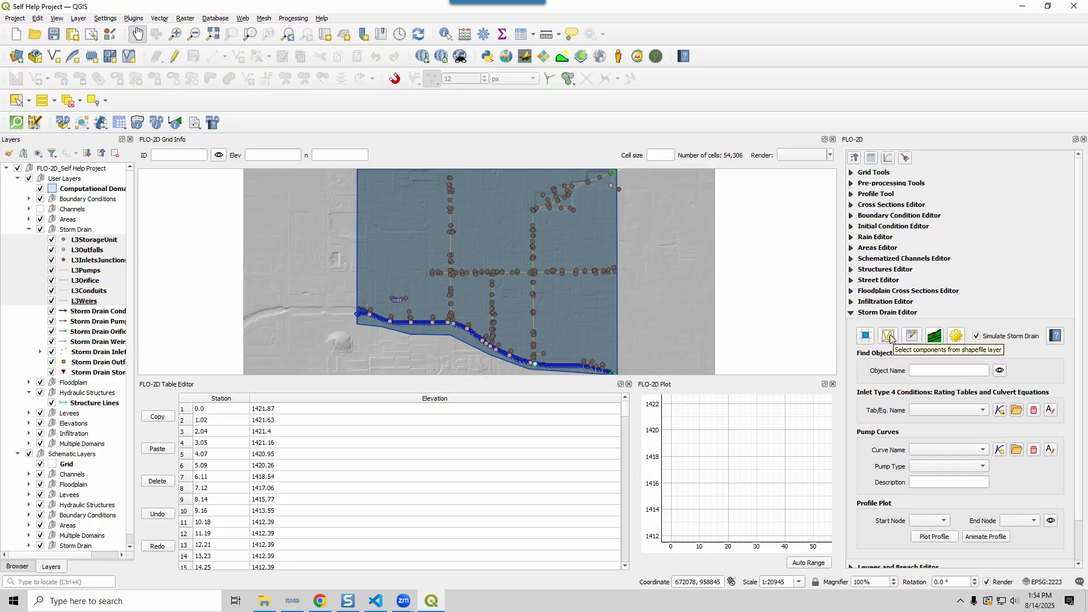
left_click(889, 336)
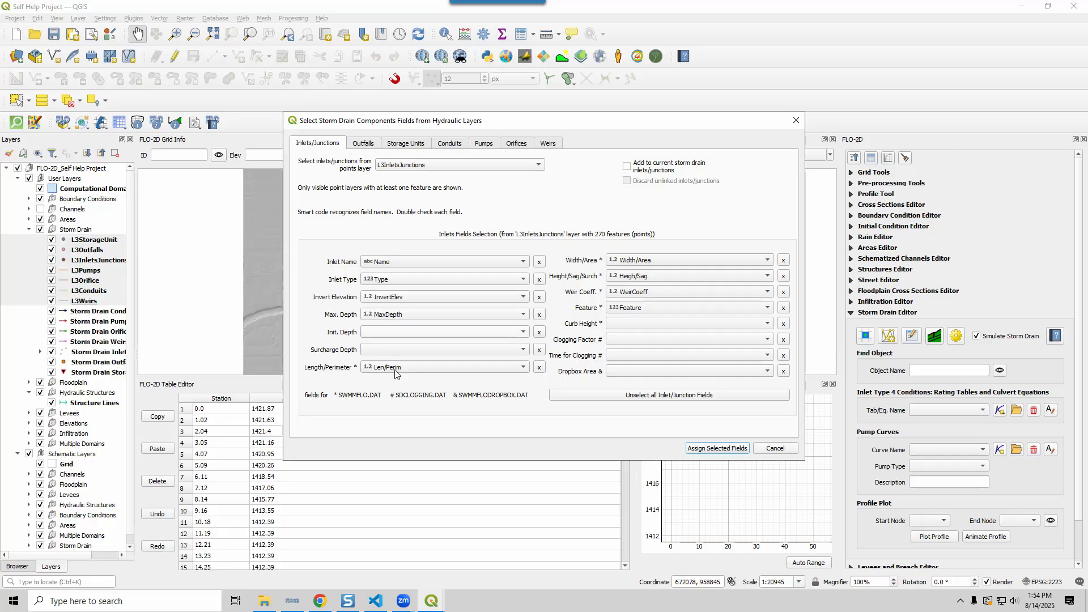
left_click(643, 327)
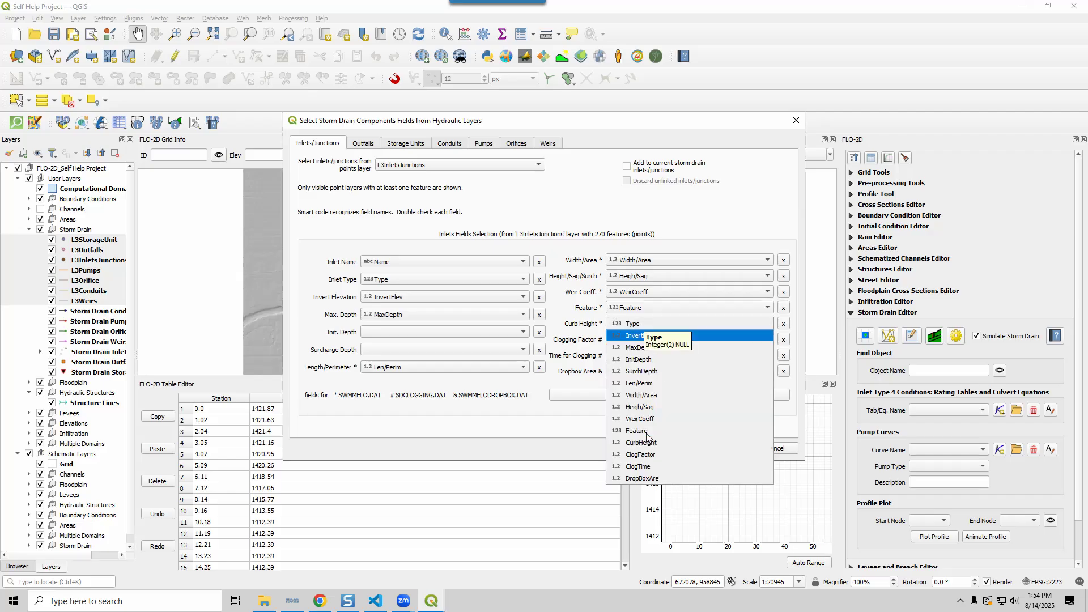
left_click(587, 344)
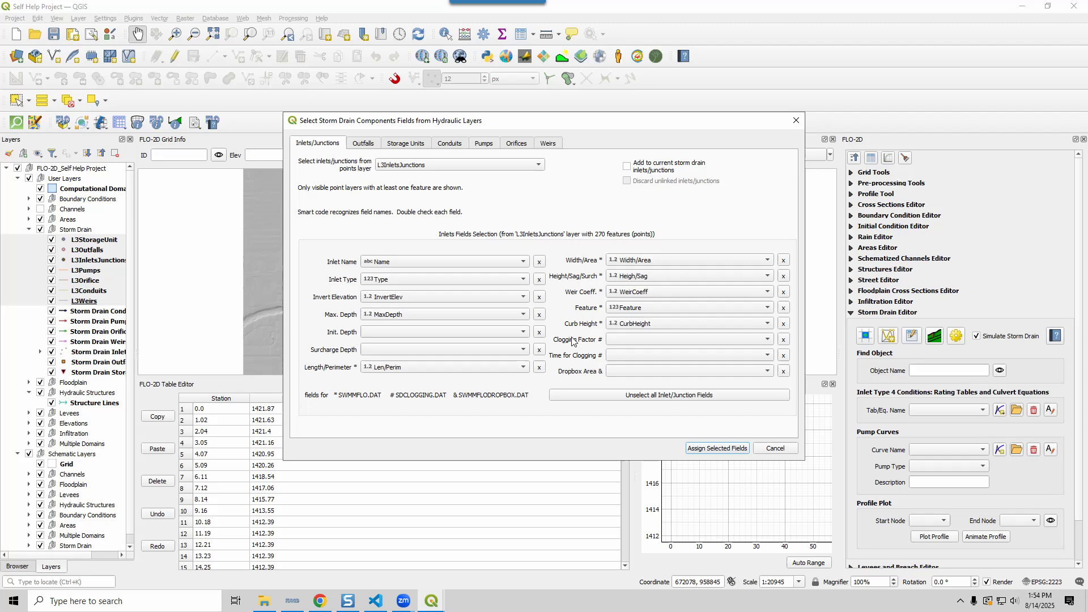
left_click(626, 339)
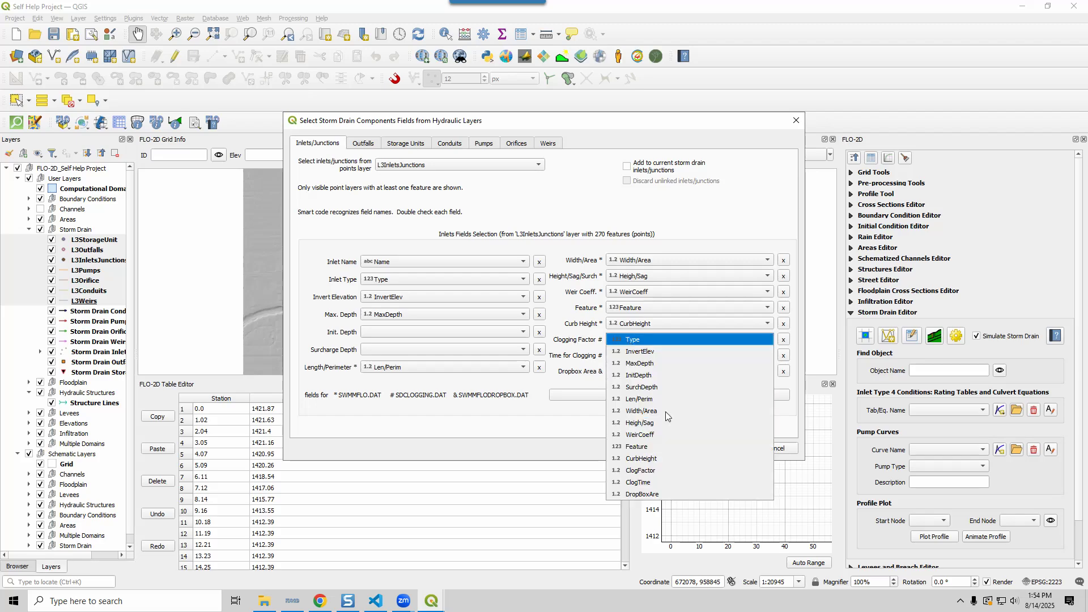
left_click(657, 471)
left_click(635, 356)
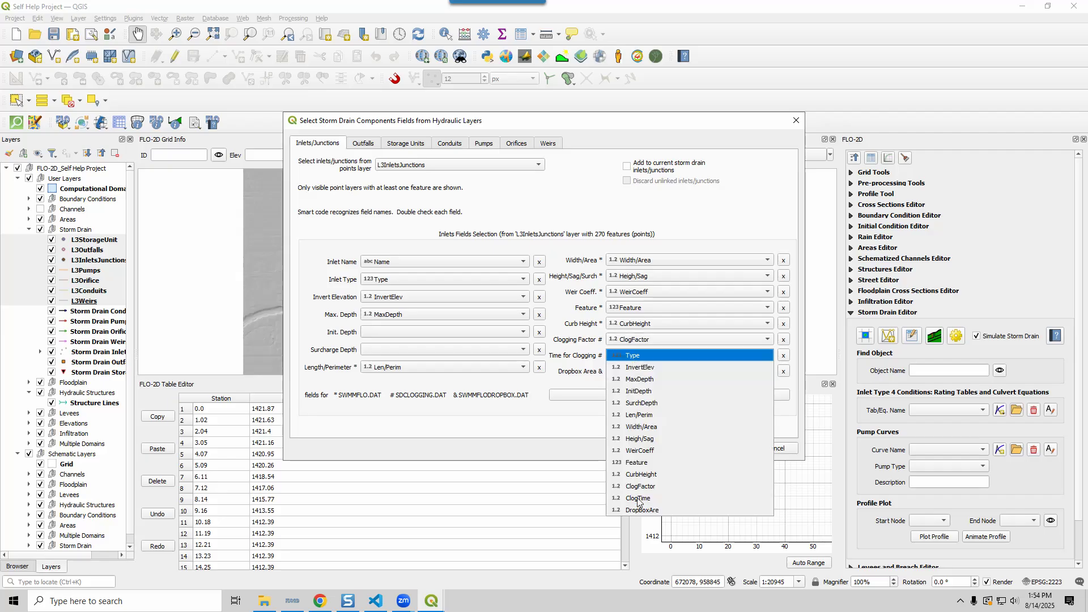
left_click(599, 371)
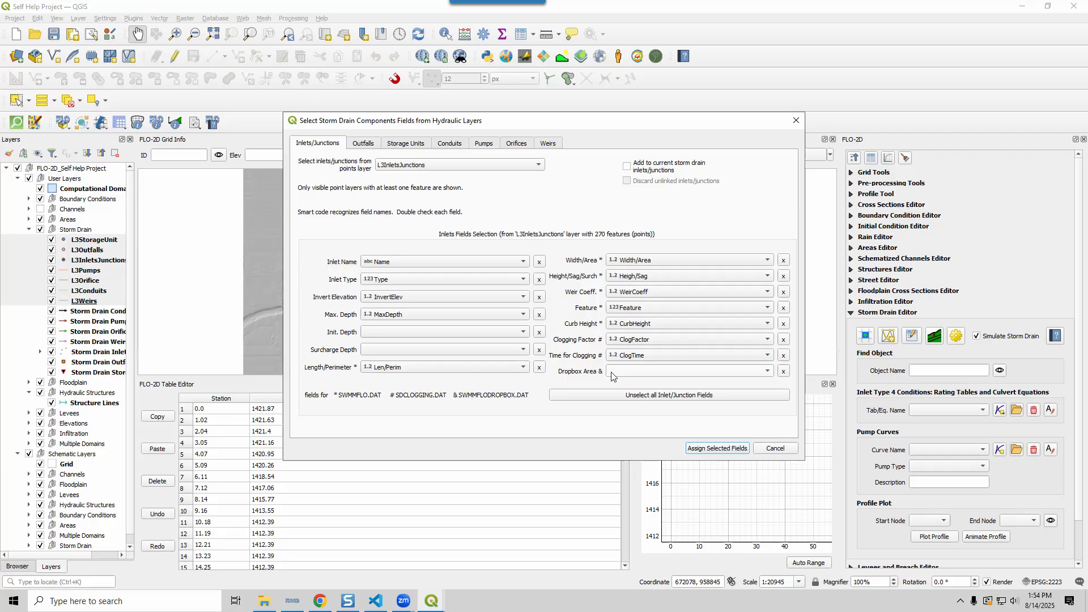
left_click(613, 374)
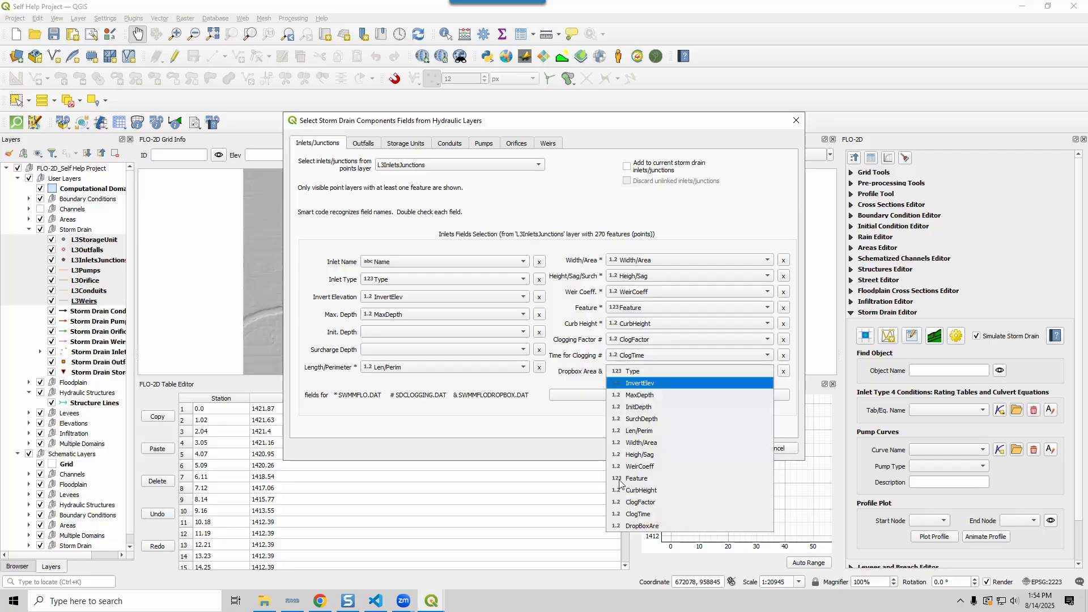
left_click(634, 526)
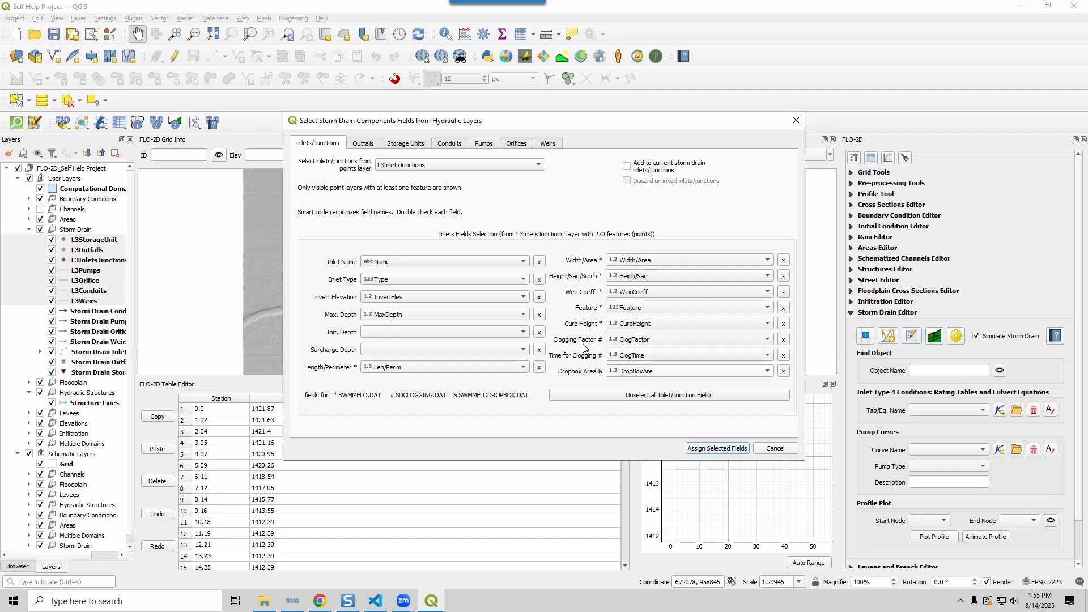
Step: Check the L3Outfalls field assignments and choose L3StorageUnit as the points layer for the storage units
left_click(361, 149)
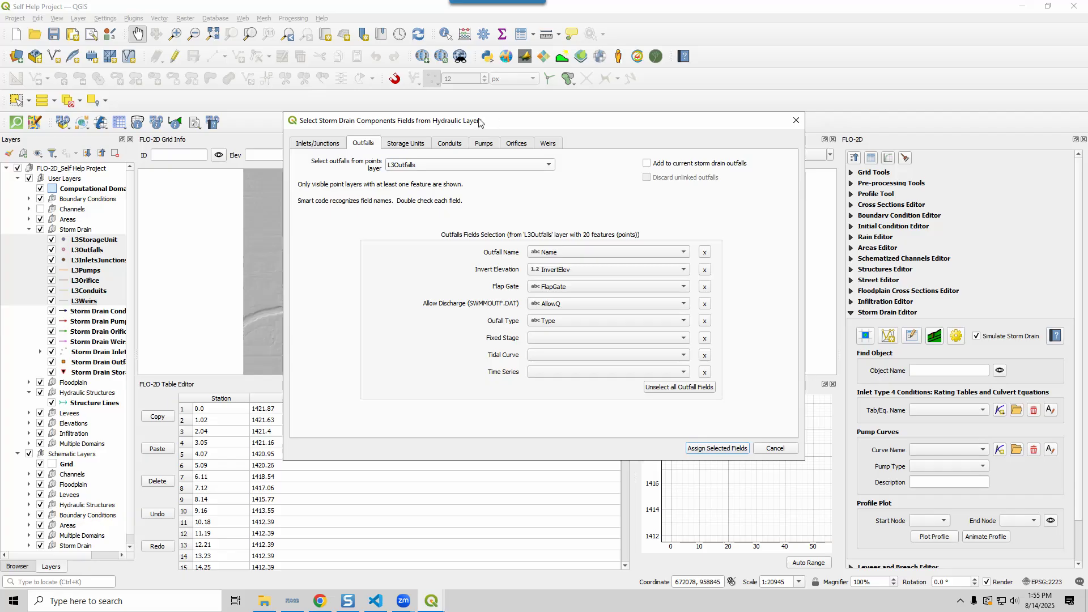
left_click_drag(479, 122, 274, 261)
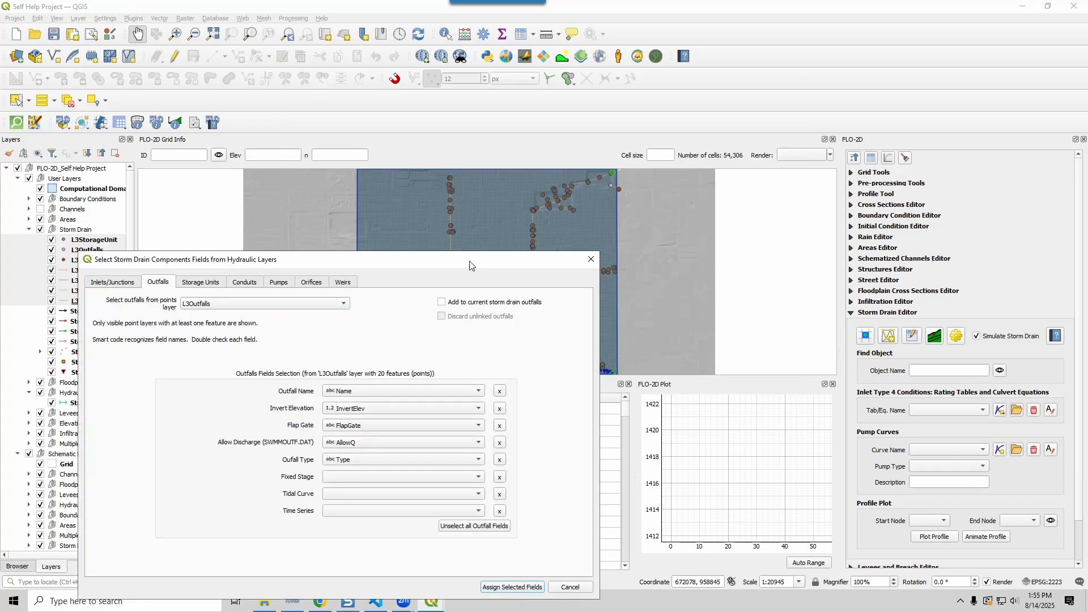
left_click_drag(470, 265, 563, 106)
left_click(292, 125)
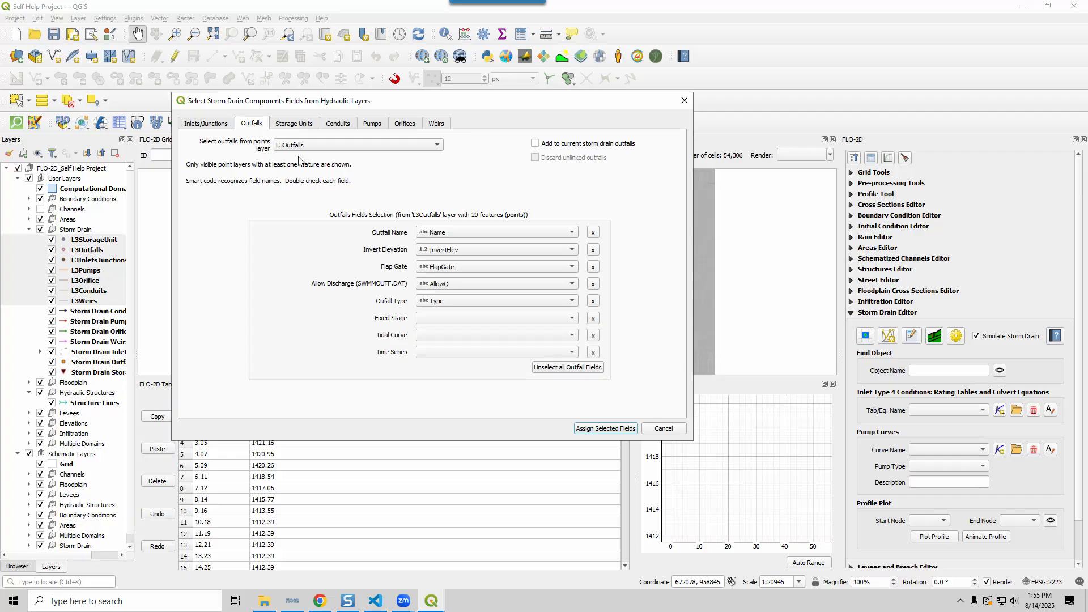
left_click(300, 151)
left_click(300, 161)
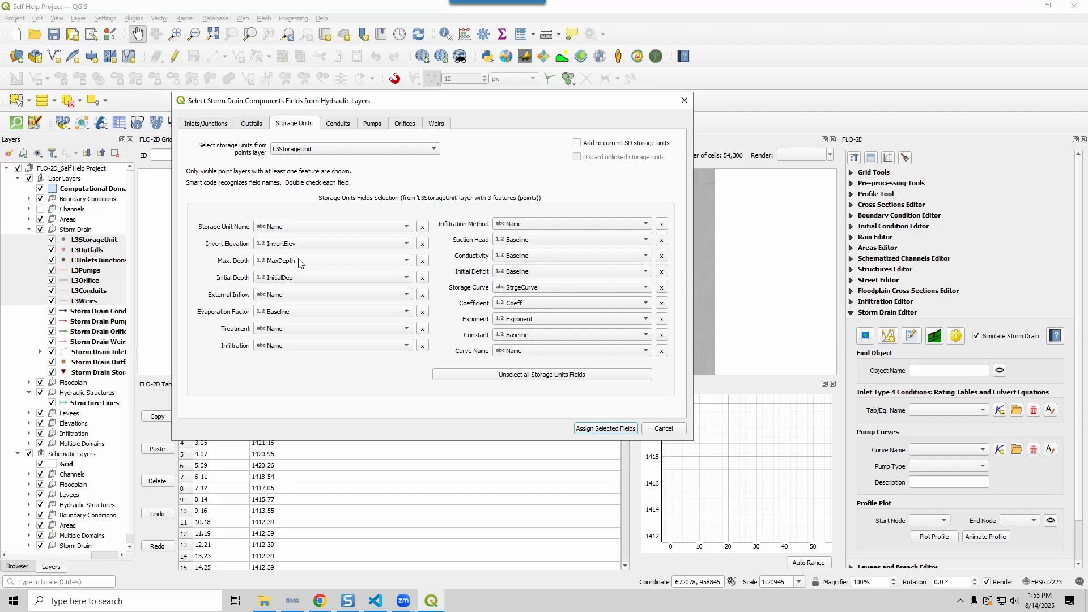
Step: Clear the storage units' Initial Depth, External Inflow, Evaporation Factor, Treatment and Infiltration field assignments
left_click(422, 279)
left_click(422, 295)
left_click(423, 313)
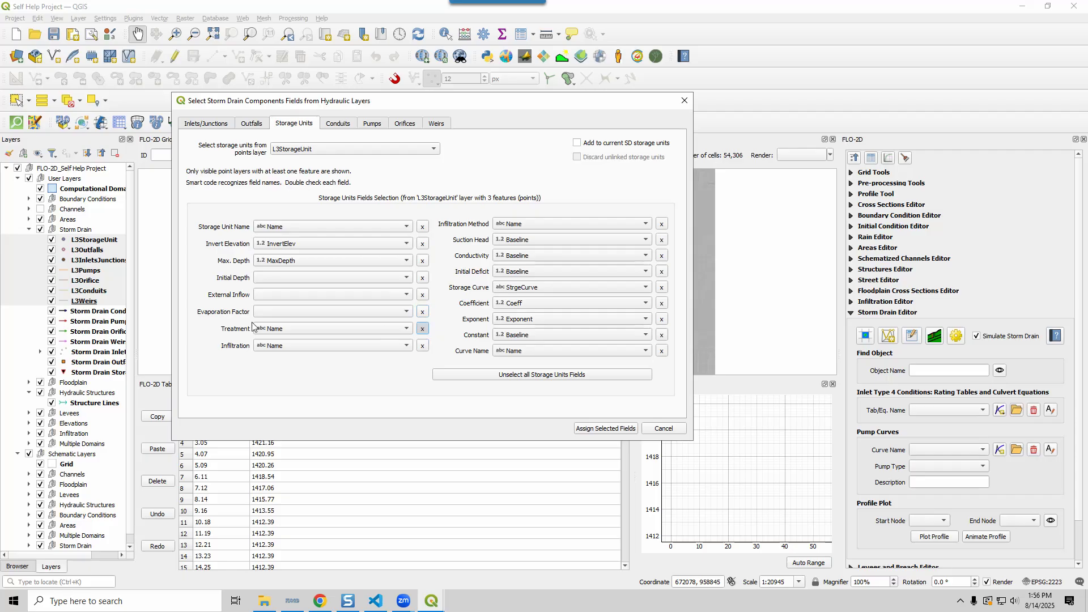
left_click(422, 328)
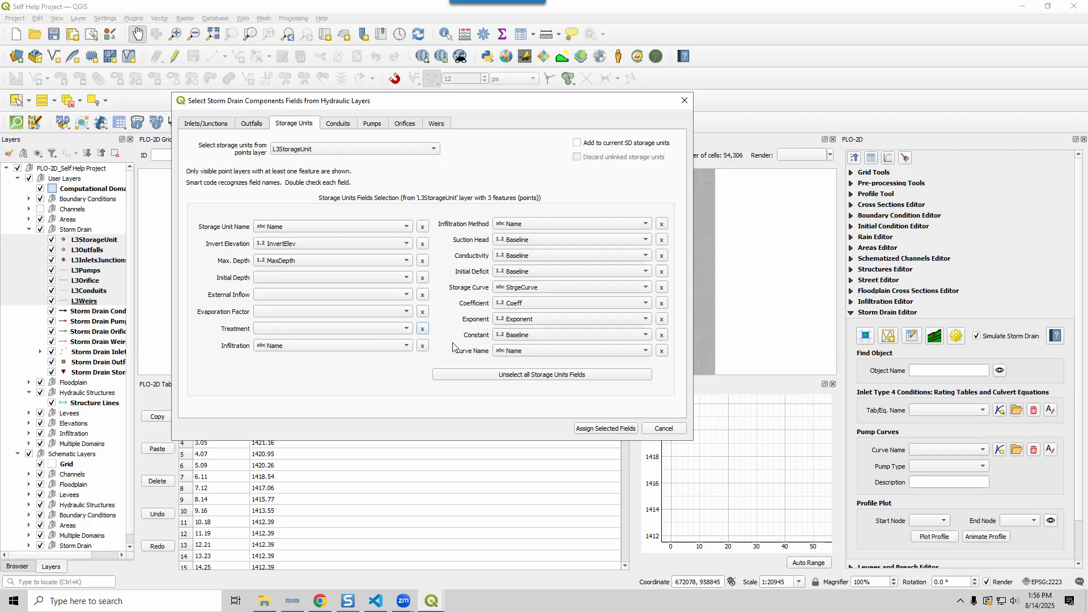
left_click(424, 347)
Step: Clear the storage units' Infiltration Method, Suction Head, Conductivity and Initial Deficit field assignments
left_click(661, 225)
left_click(662, 256)
left_click(663, 273)
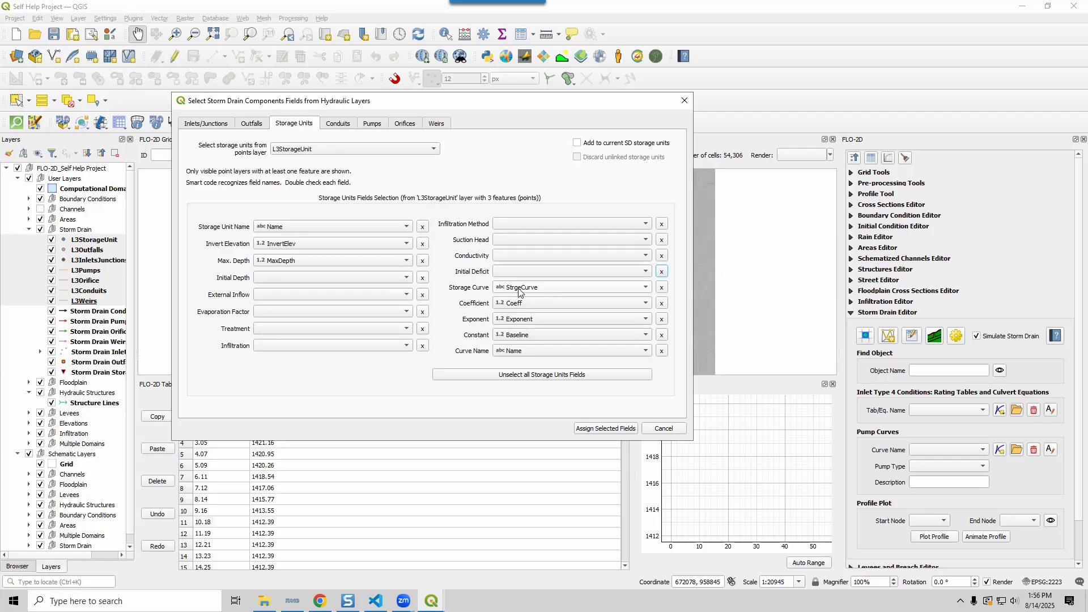
Step: Clear the storage units' Coefficient, Exponent and Constant assignments and map Curve Name to TabCurve
left_click(661, 304)
left_click(661, 319)
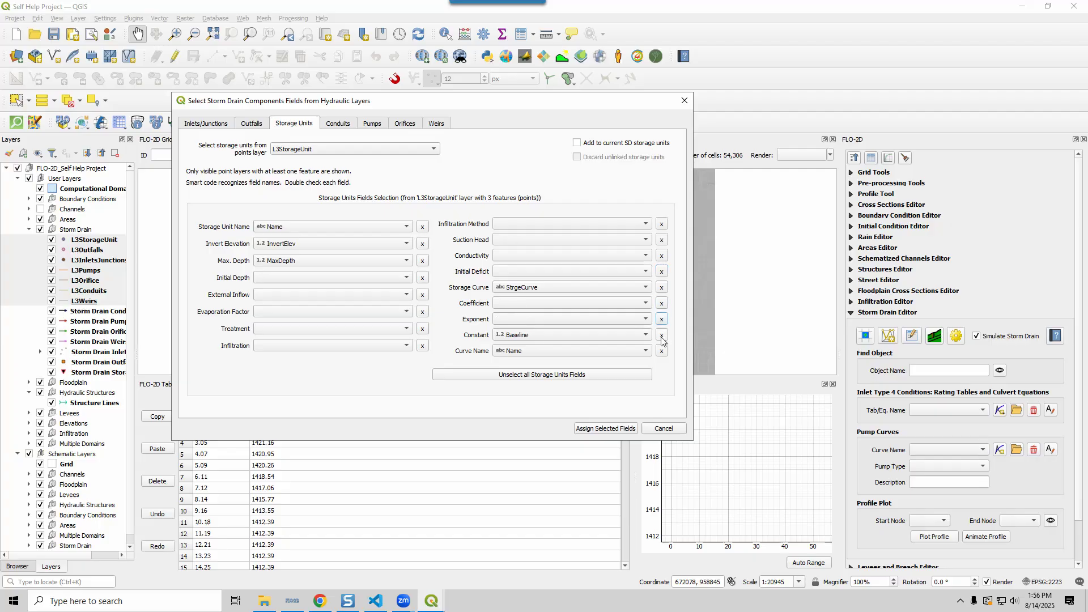
left_click(536, 351)
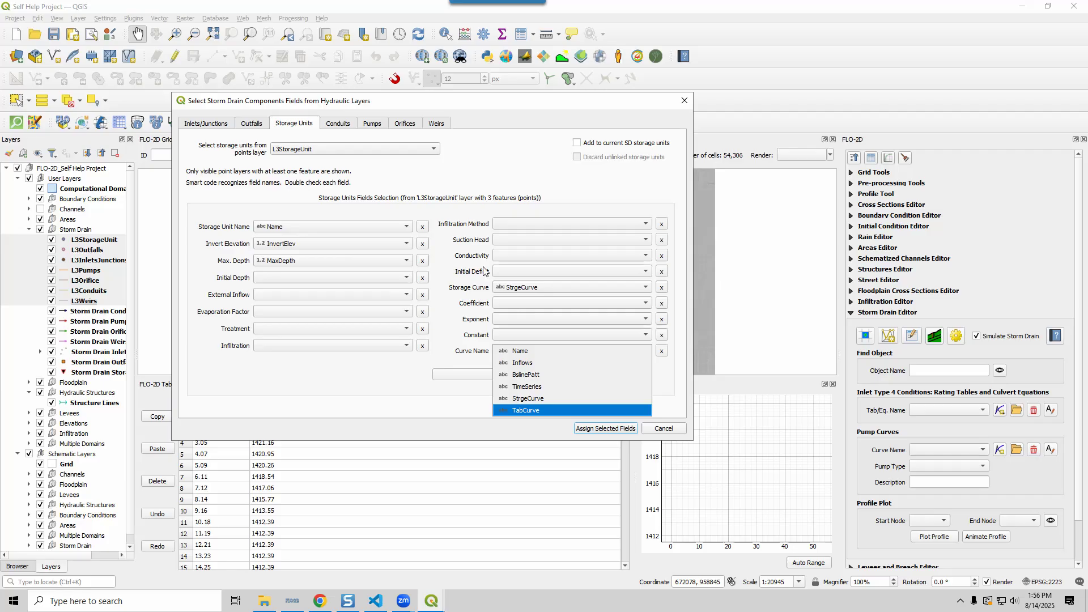
left_click(527, 410)
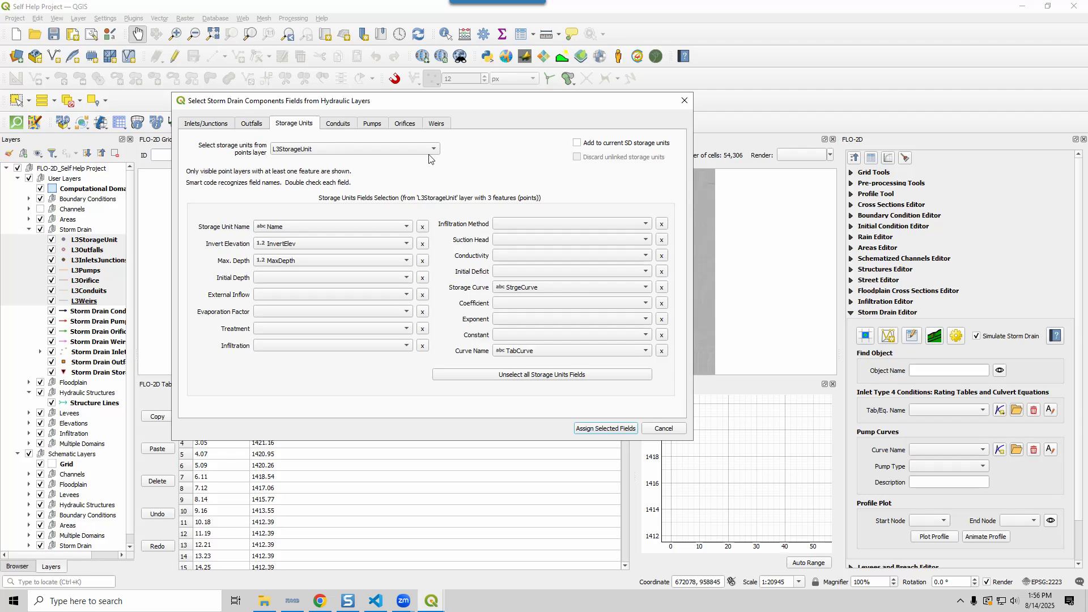
Step: For the L3Conduits layer, map Inlet Offset to InOffset and Outlet Offset to OutOffset
left_click(338, 124)
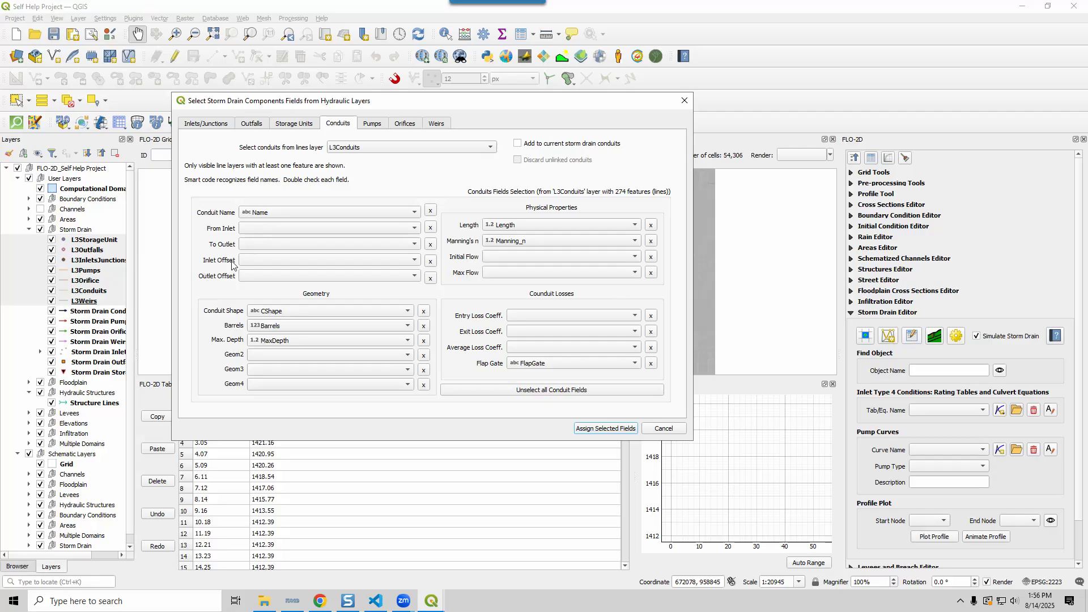
left_click(390, 262)
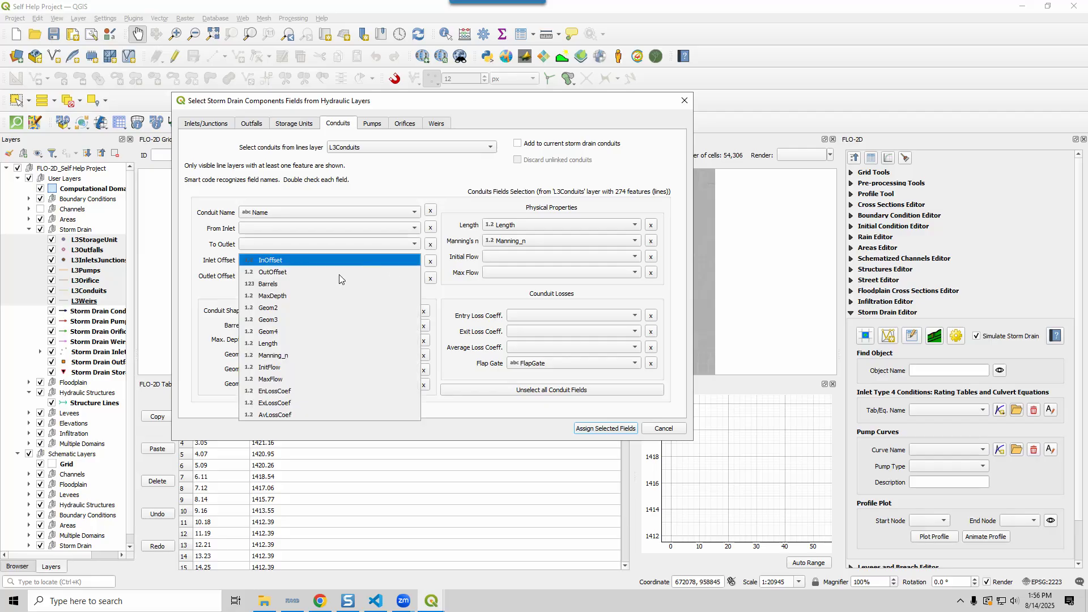
left_click(340, 263)
left_click(339, 276)
left_click(324, 289)
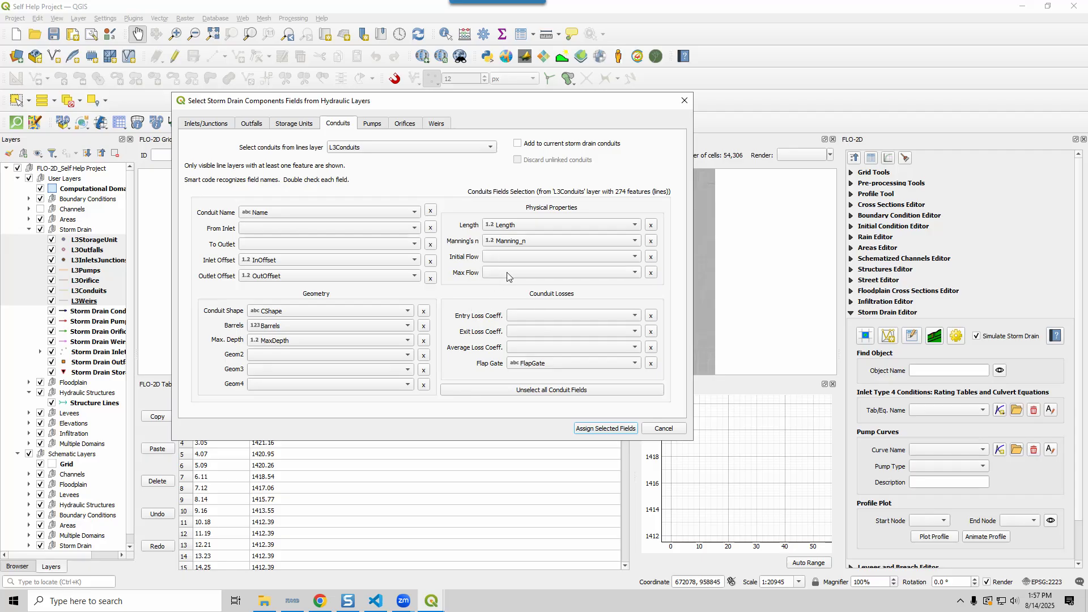
Step: Map the conduits' Entry Loss Coeff. to EnLossCoef, Exit Loss Coeff. to ExLossCoef and Average Loss Coeff. to AvLossCoef
left_click(538, 321)
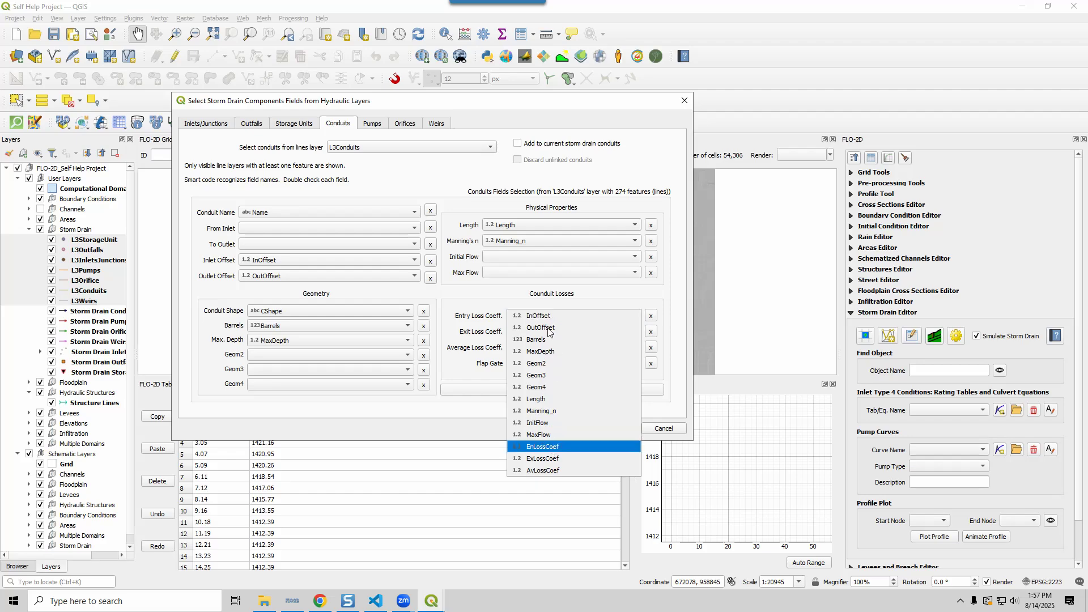
left_click(552, 447)
left_click(566, 331)
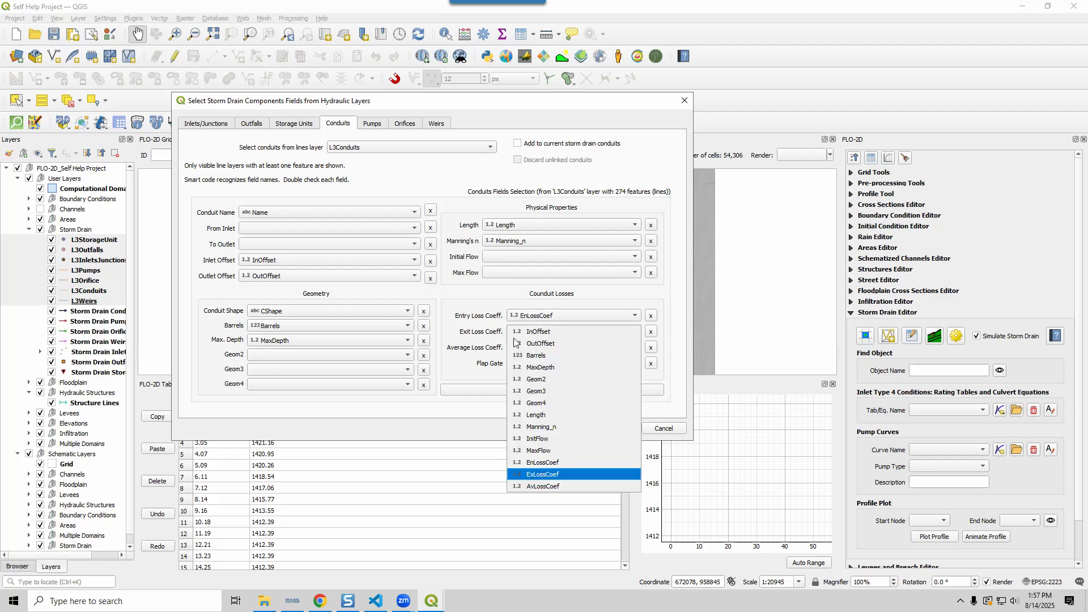
left_click(539, 474)
left_click(536, 347)
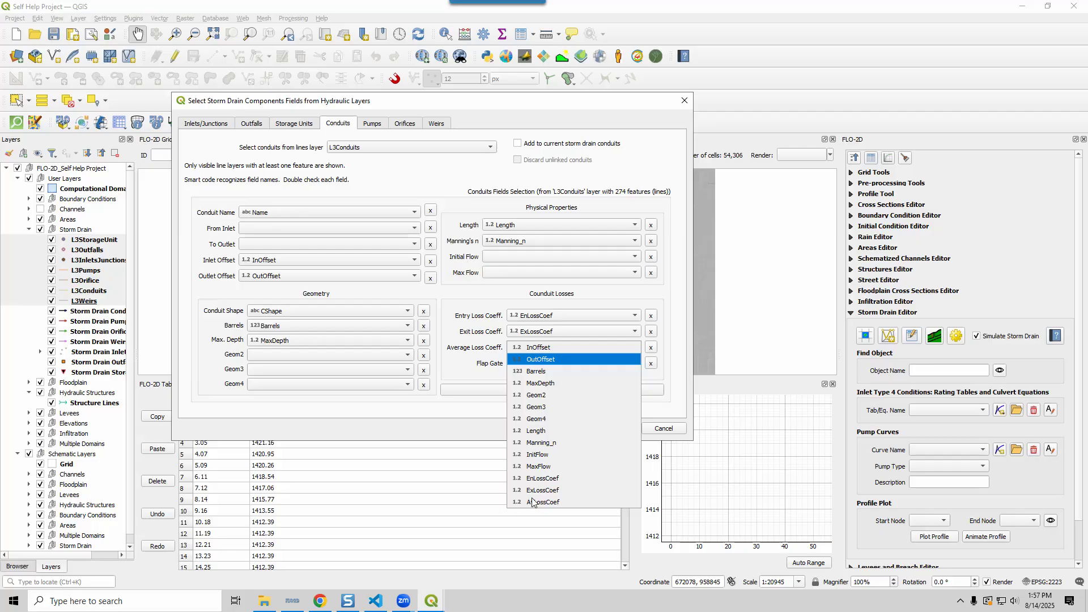
left_click(533, 500)
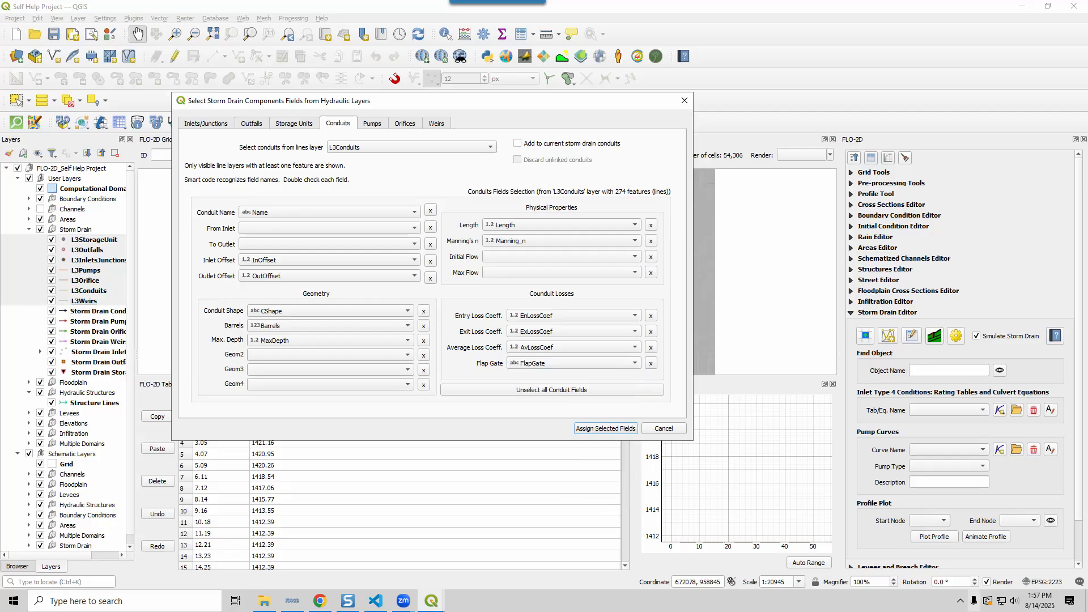
Step: Switch to Chrome and review the ChatGPT conversation on conduit loss coefficients for outfalls, unbenched manholes and pipe expansions
key("alt+Tab")
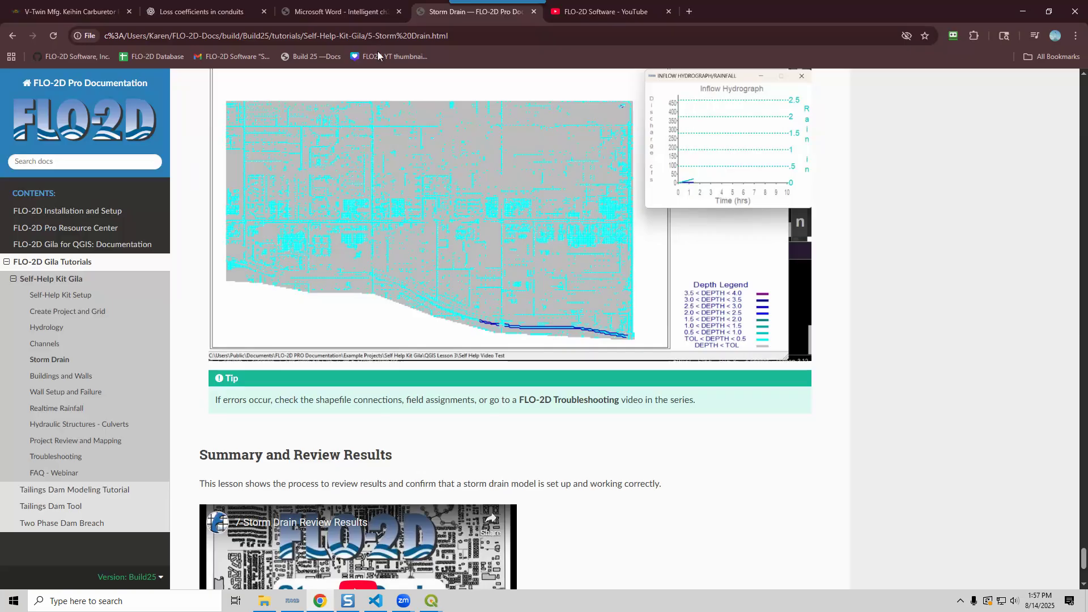
key("ctrl+shift+Tab")
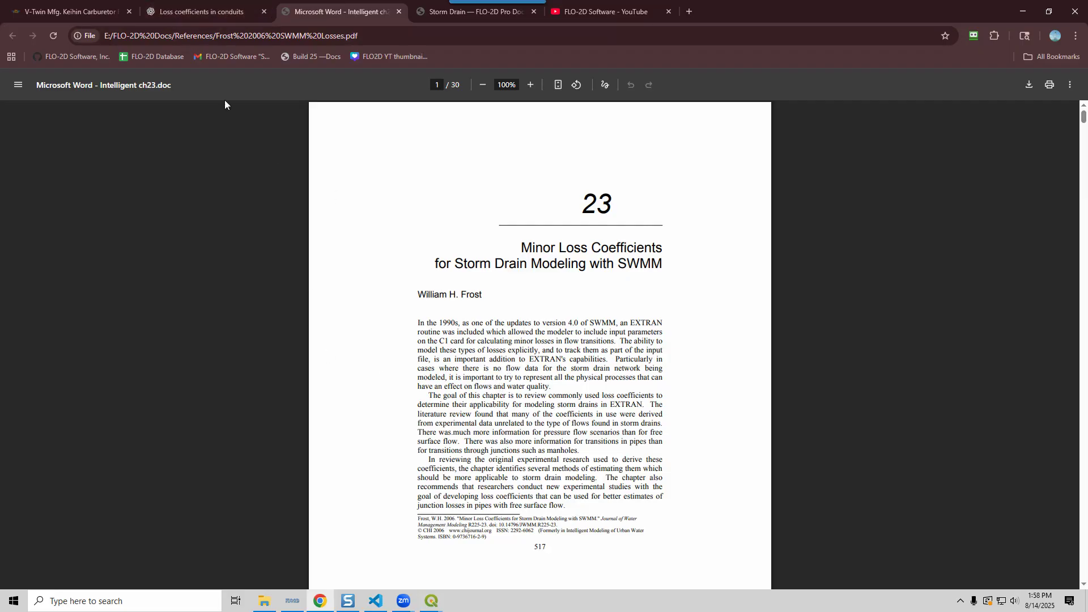
left_click(172, 13)
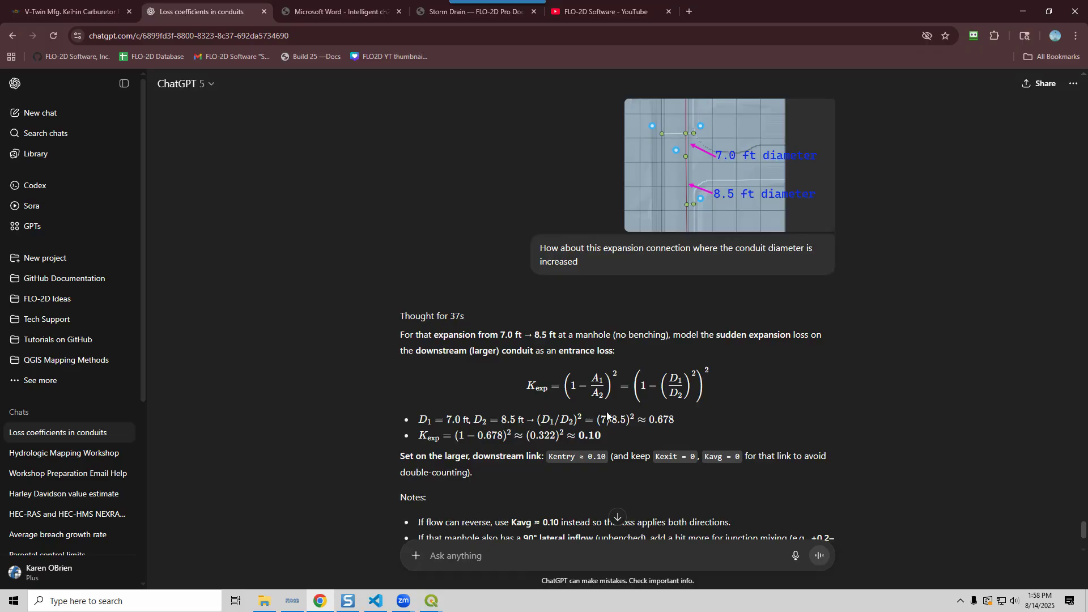
scroll(666, 381, "up", 3)
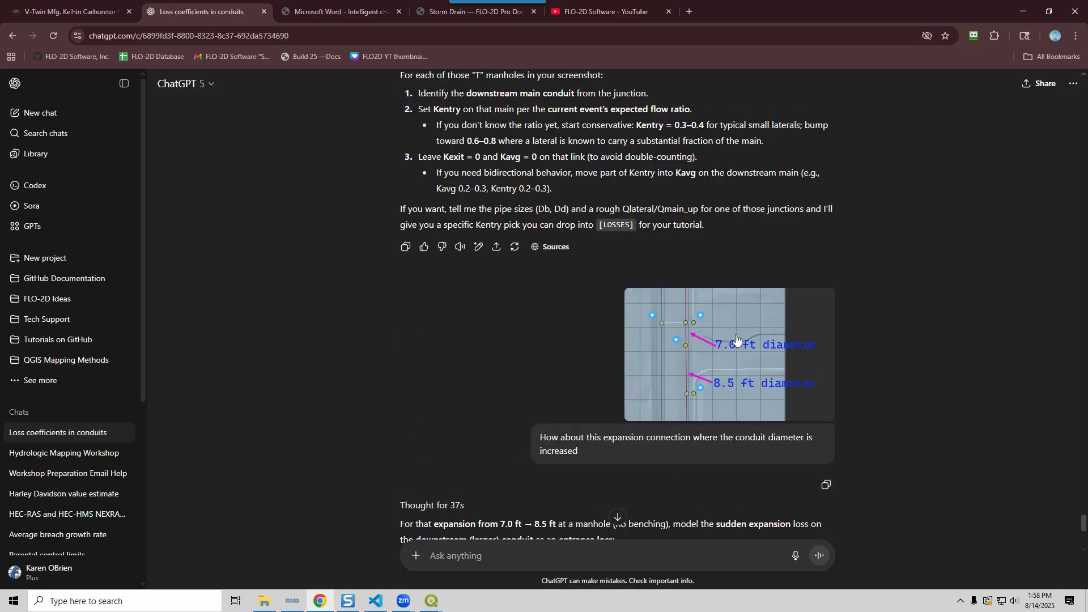
scroll(478, 351, "up", 15)
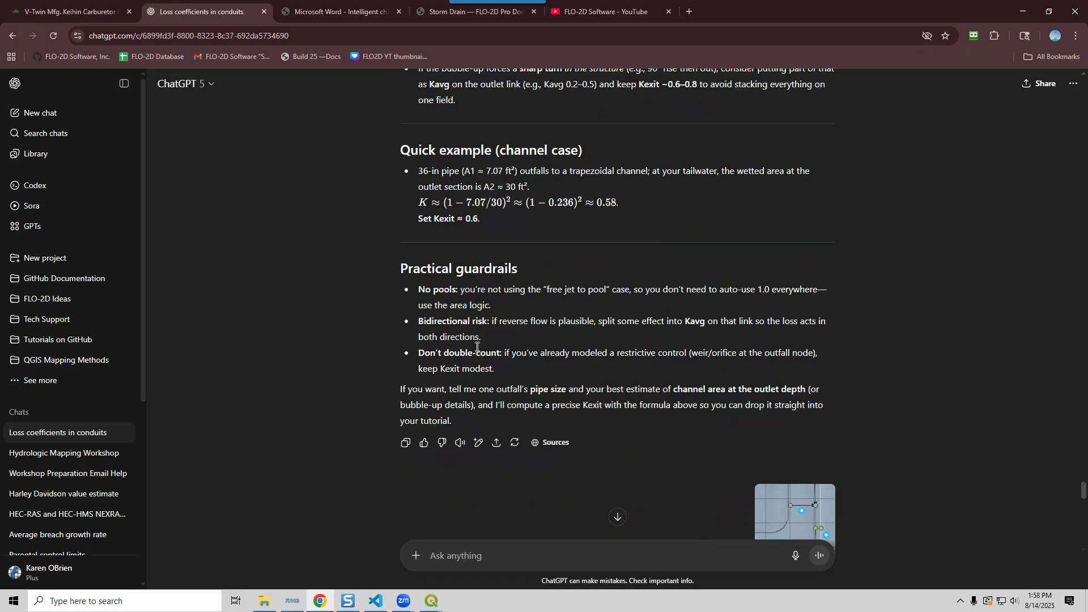
scroll(790, 340, "down", 2)
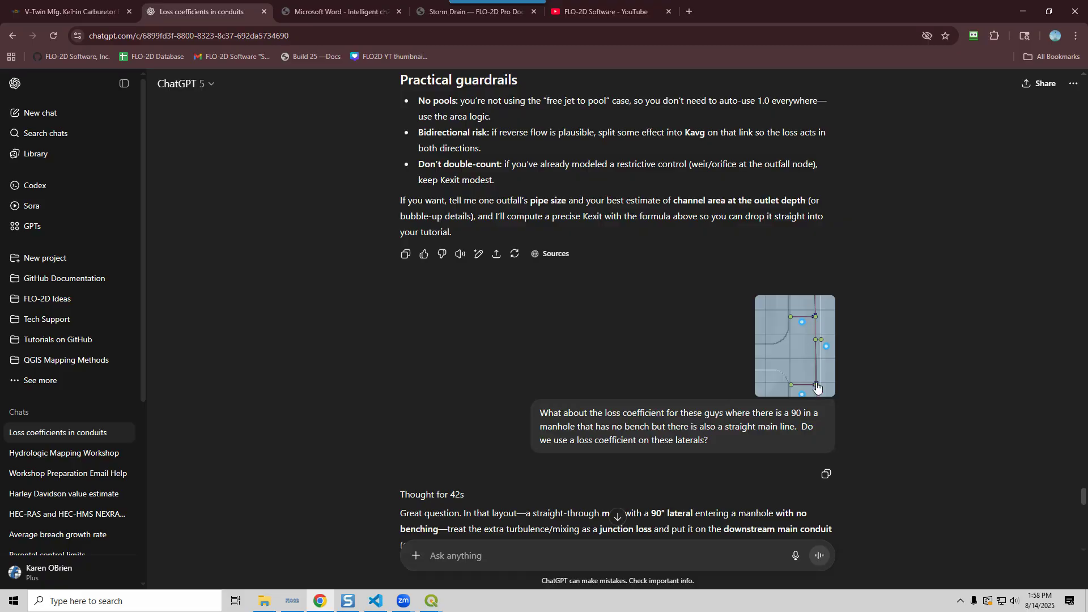
scroll(386, 332, "up", 6)
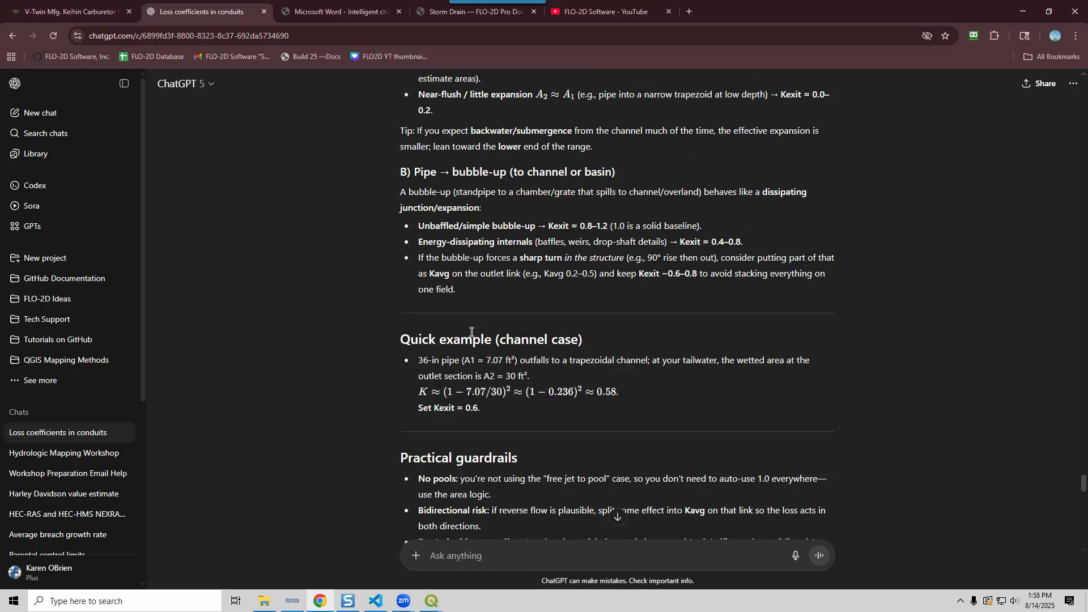
scroll(471, 332, "up", 10)
scroll(471, 255, "down", 20)
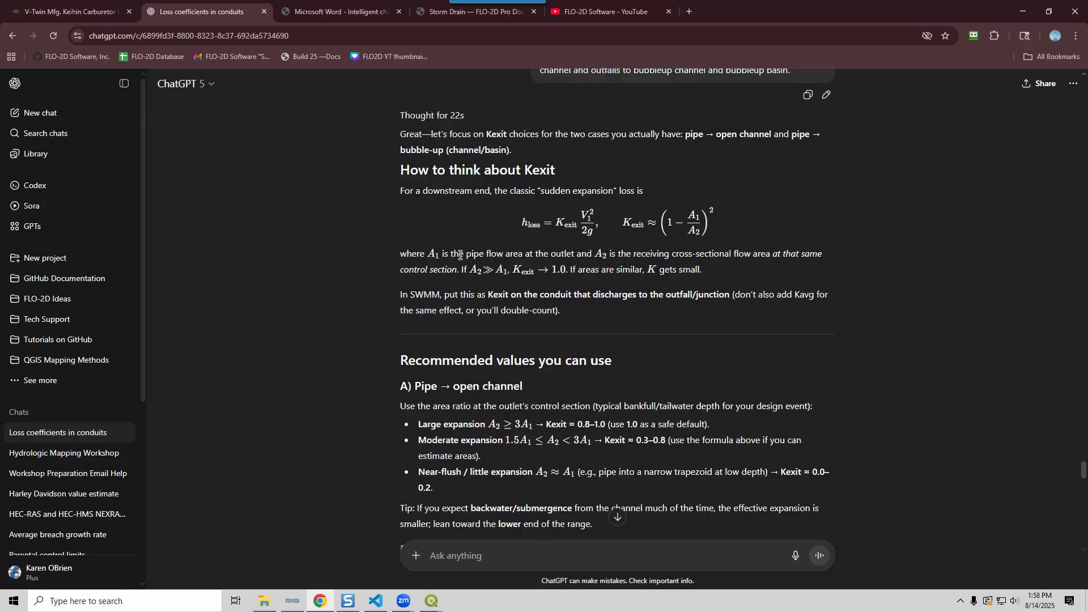
scroll(460, 255, "down", 4)
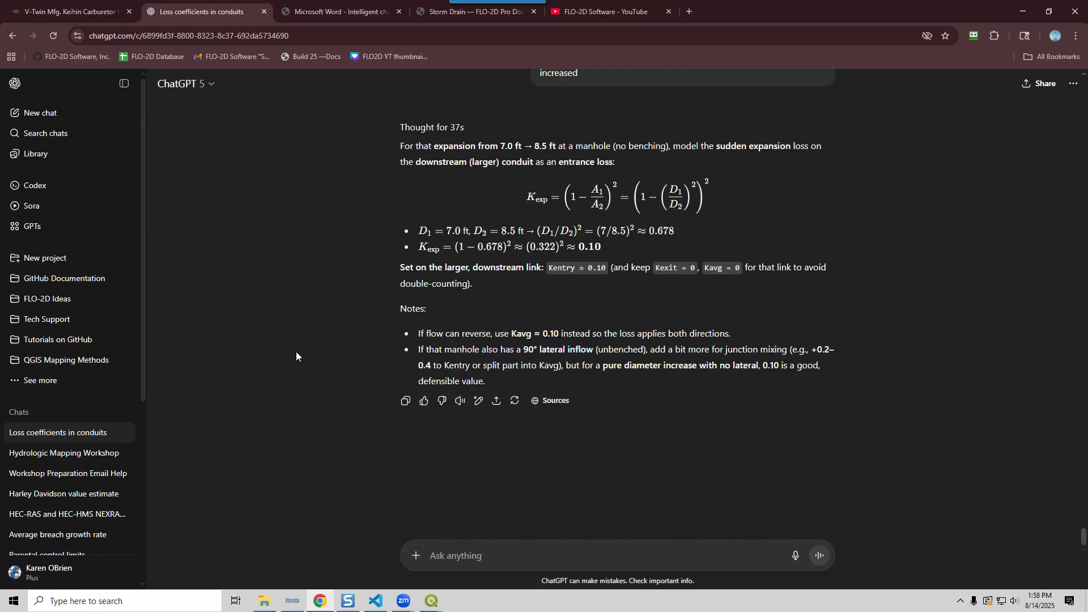
Step: Consult the PDF chapter on minor loss coefficients for storm drain modeling with SWMM and return to QGIS
left_click(325, 17)
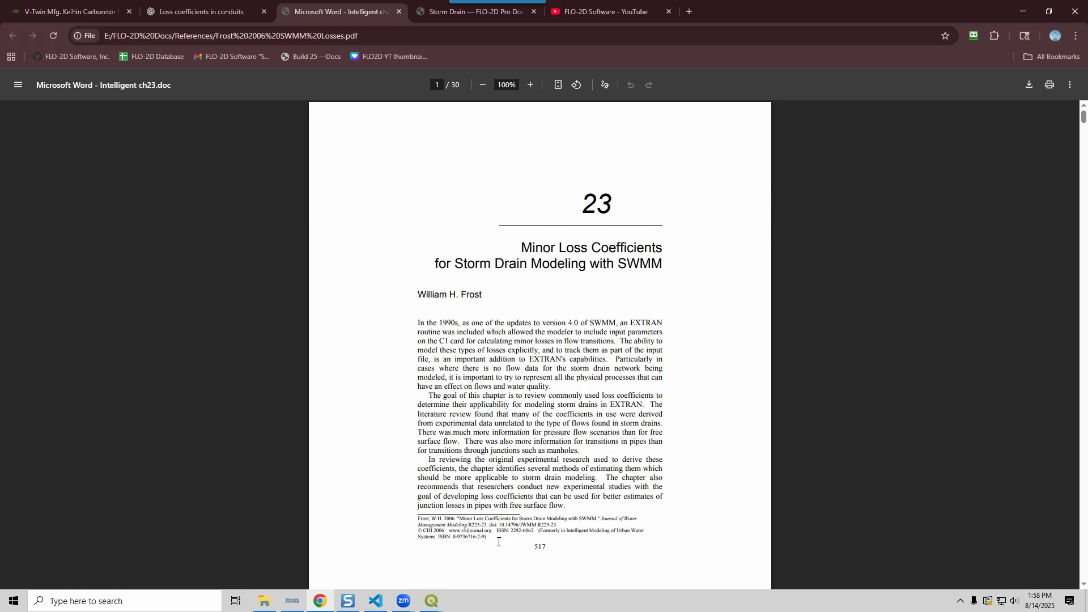
left_click(433, 604)
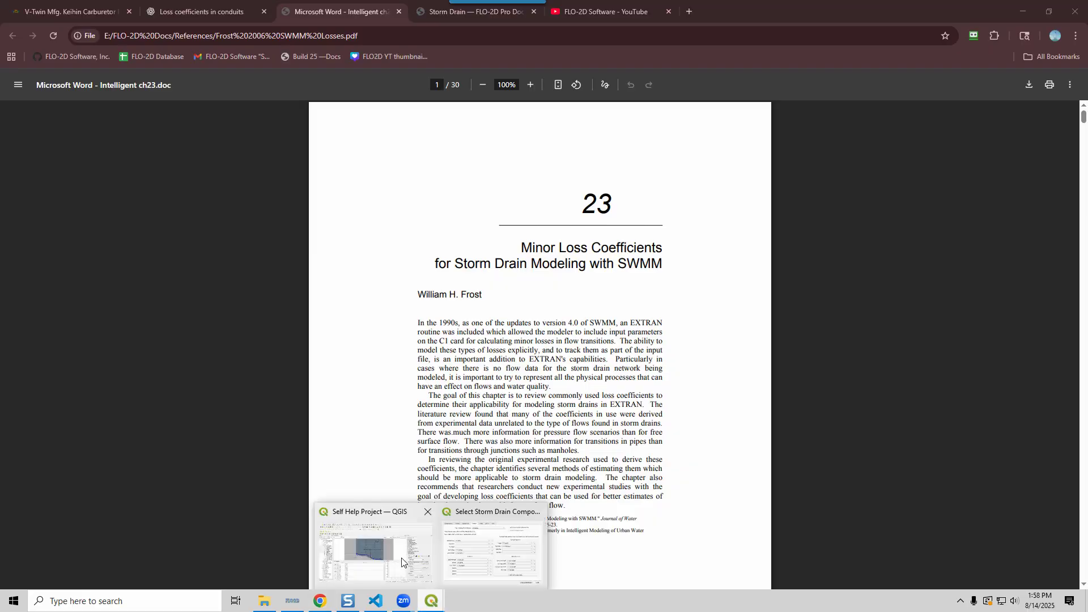
left_click(399, 553)
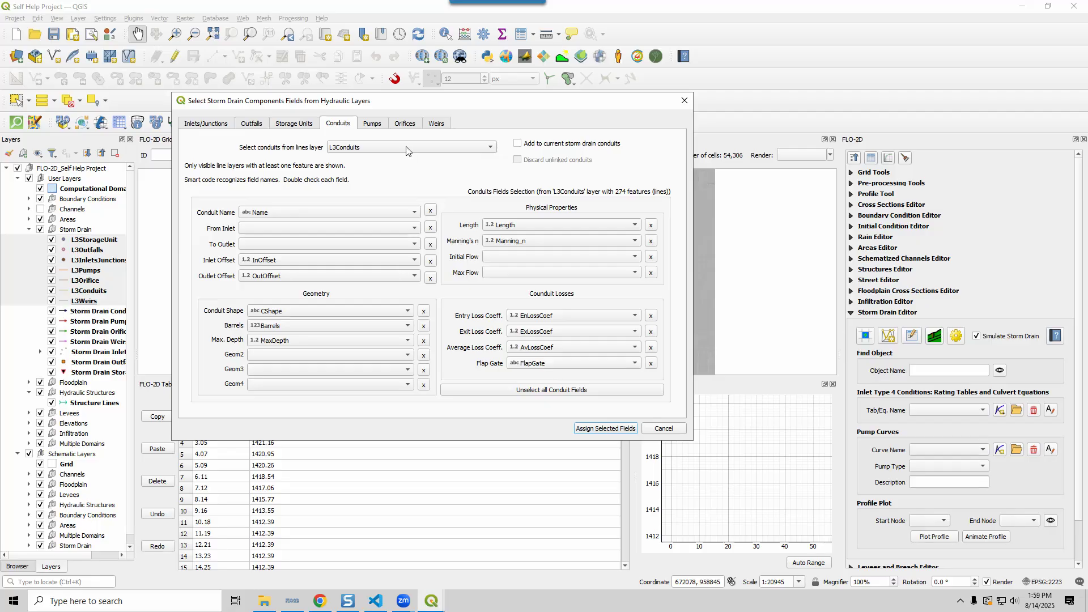
Step: For the L3Pumps layer, clear the pumps' From Inlet and To Outlet assignments and choose another field for Shutoff Depth
left_click(383, 124)
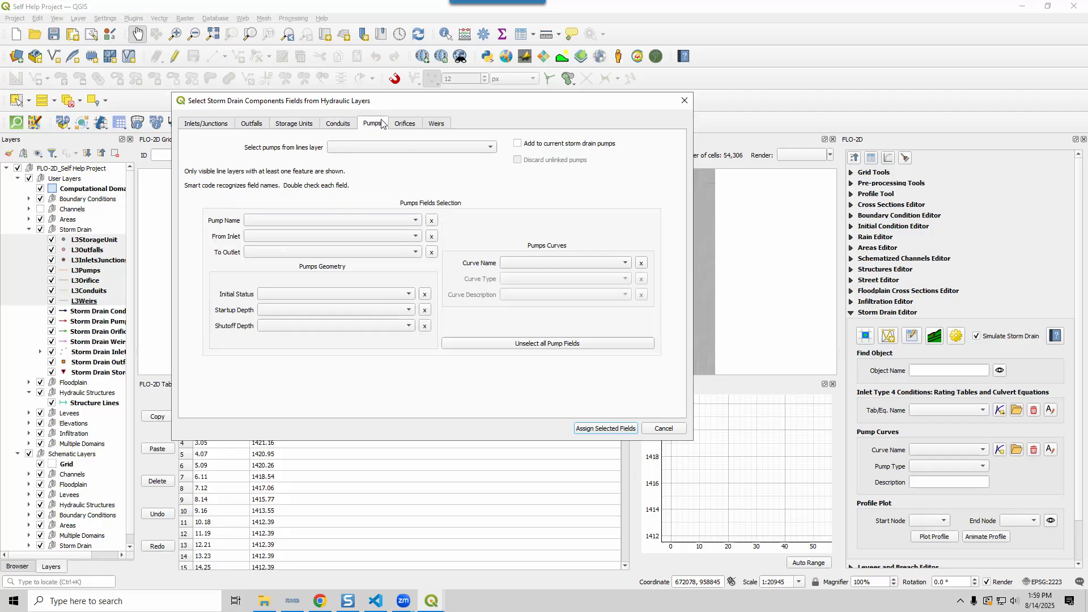
left_click(386, 147)
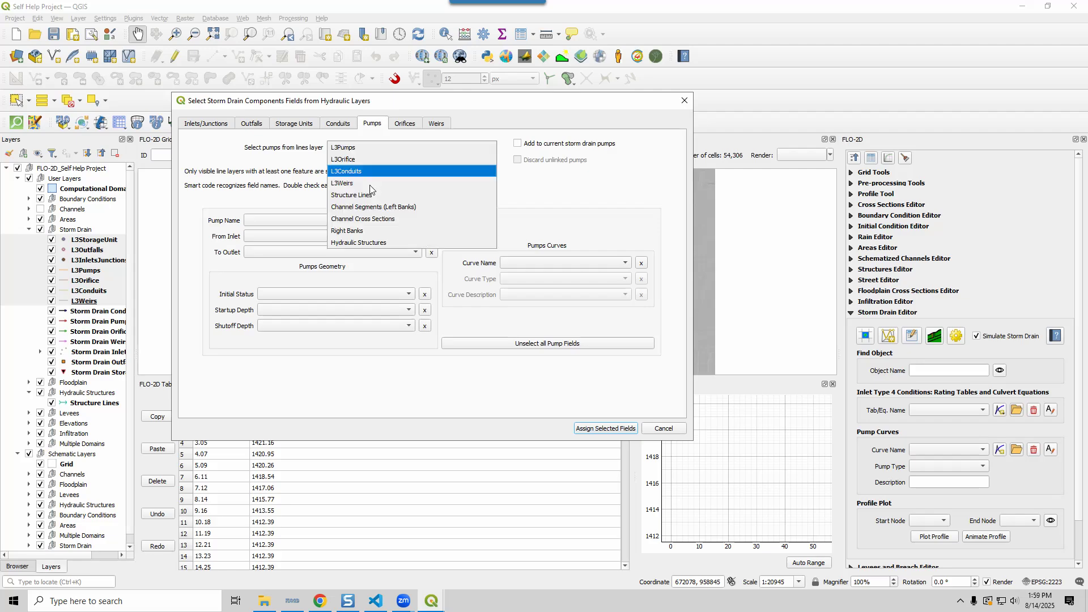
left_click(350, 147)
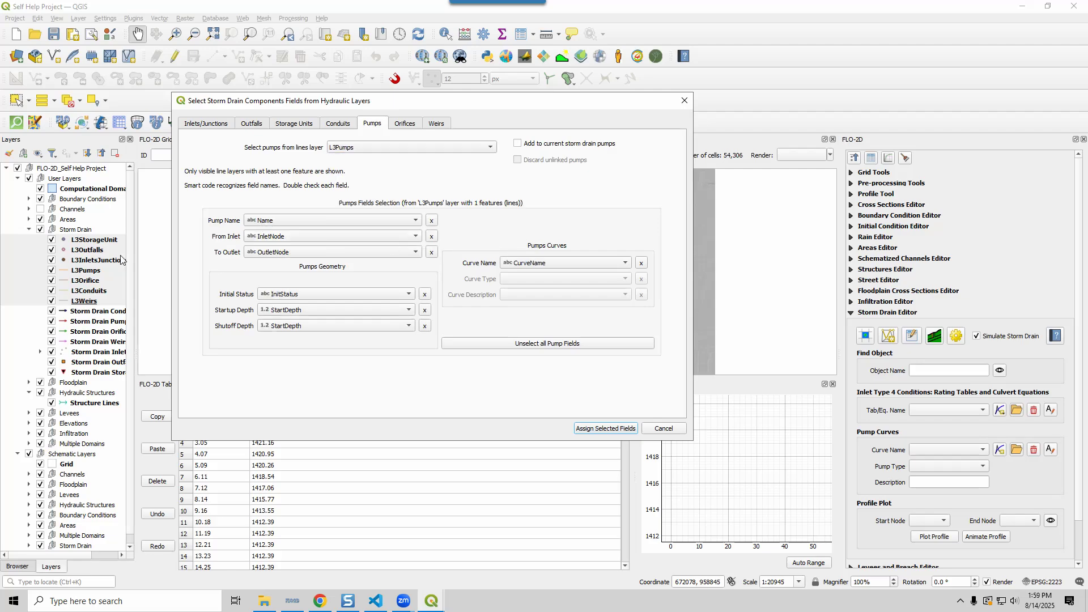
left_click(432, 236)
left_click(431, 252)
left_click(403, 329)
left_click(395, 339)
Step: Select L3Orifice as the source layer for orifices and clear its To Outlet field assignment
left_click(405, 123)
left_click(381, 147)
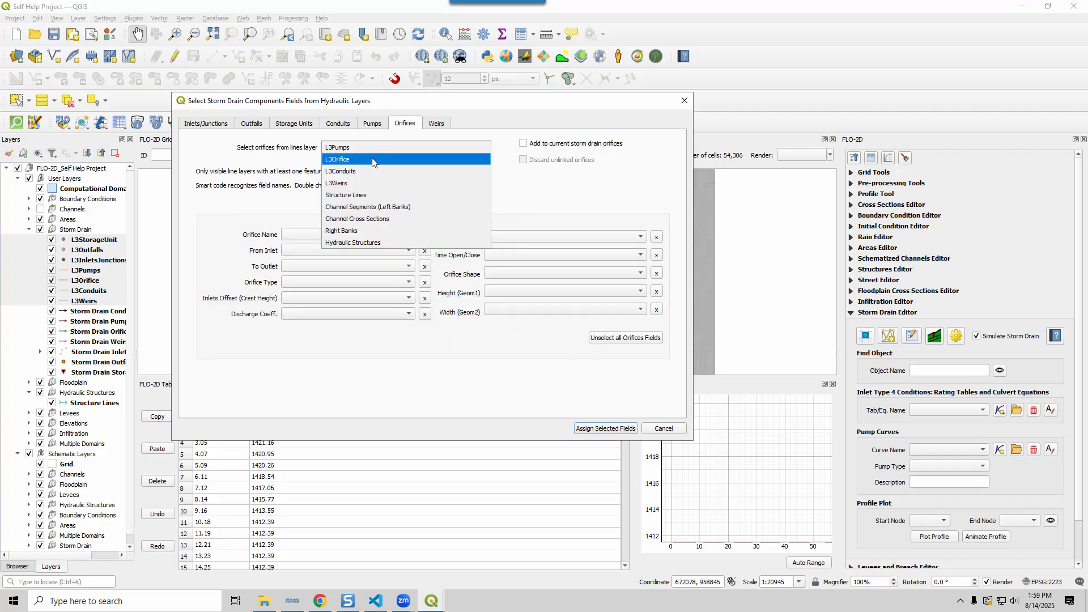
left_click(372, 161)
left_click(426, 266)
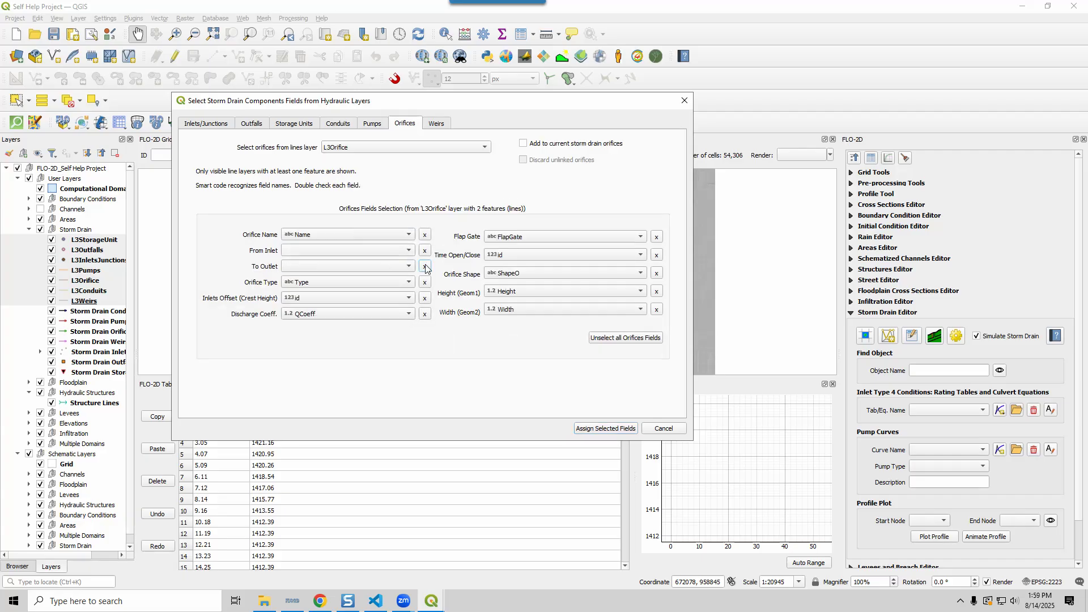
Step: Map the orifices' Inlets Offset (Crest Height) to Inlet Offs and Time Open/Close to OpenClose
left_click(304, 299)
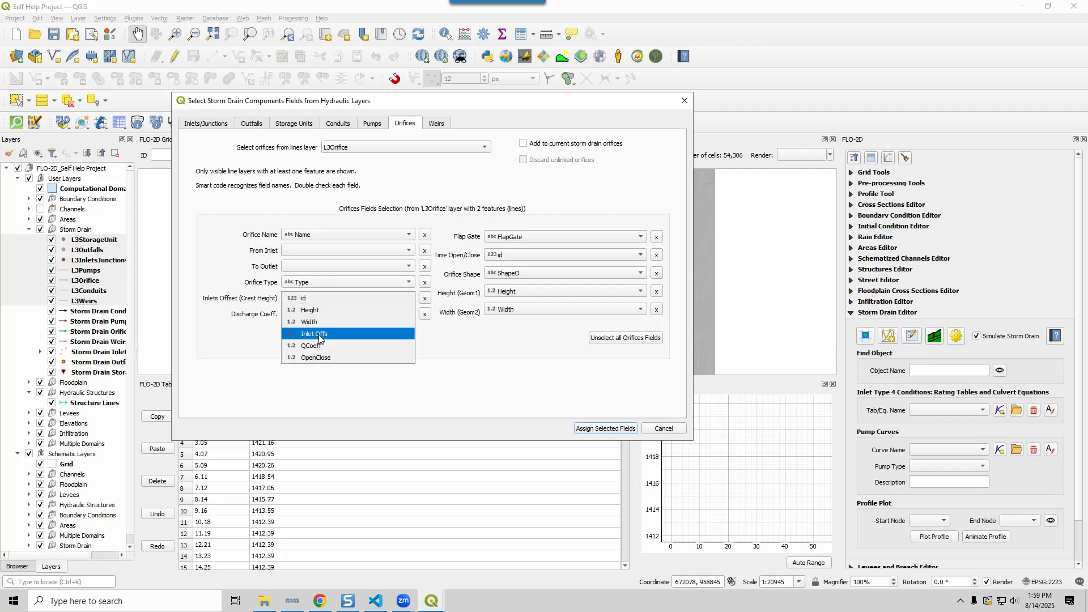
left_click(320, 334)
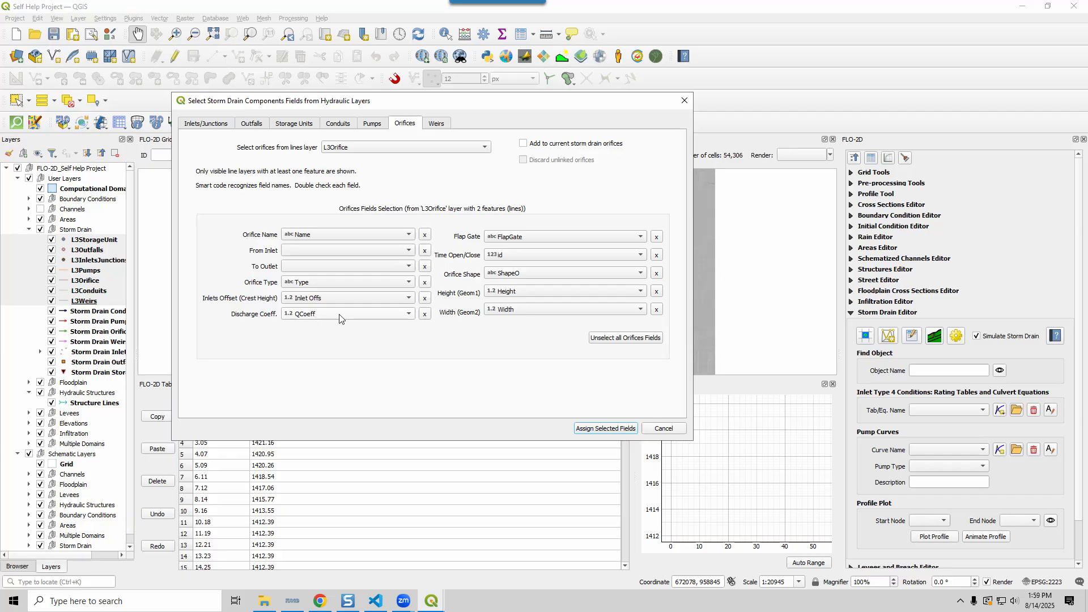
left_click(518, 259)
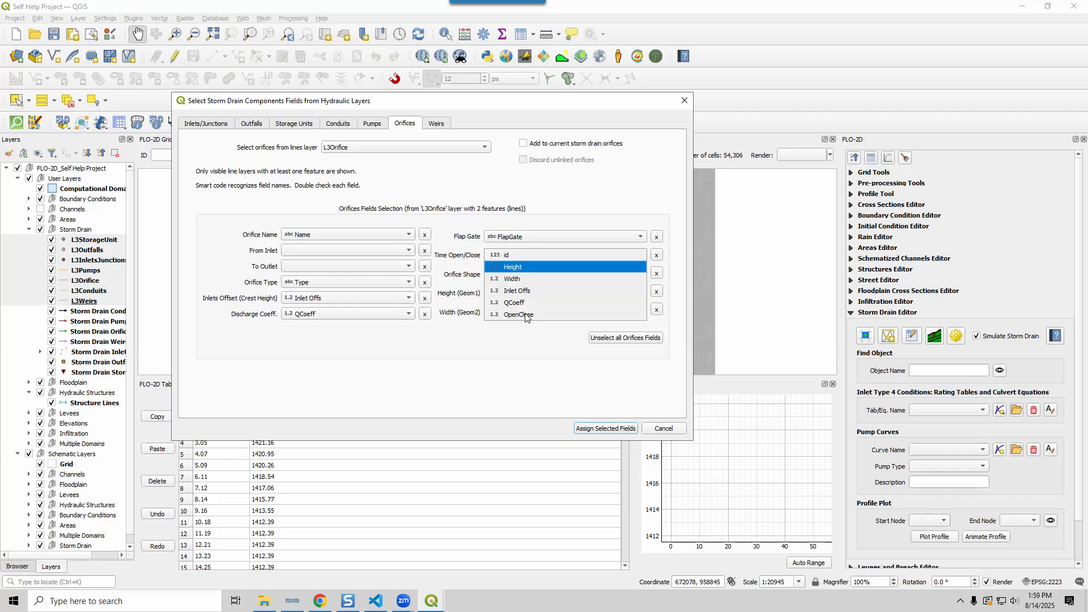
left_click(526, 315)
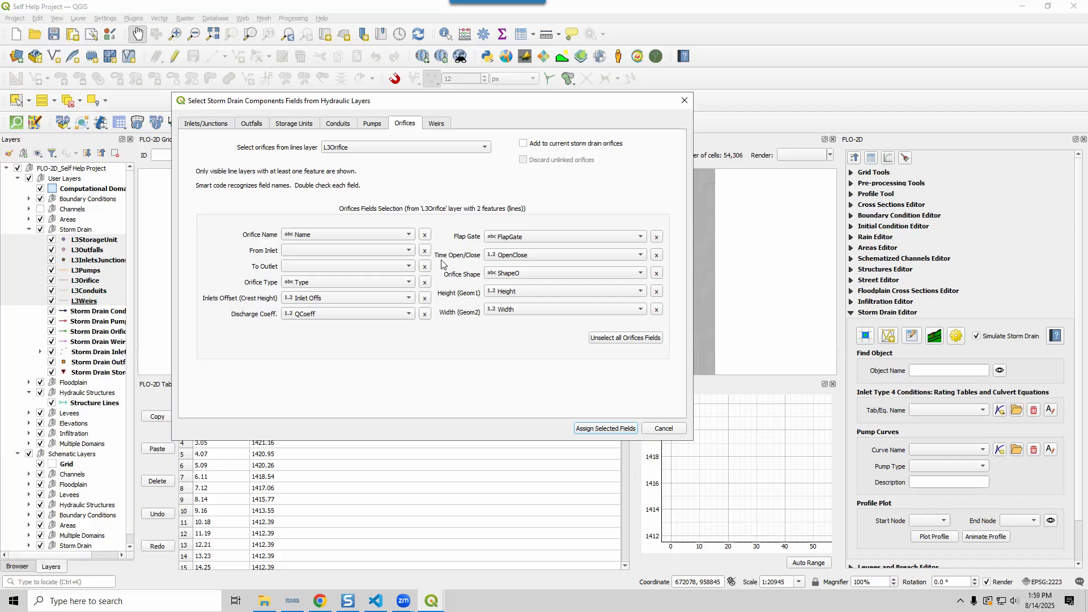
Step: Select L3Weirs as the source layer for weirs and clear its To Outlet field assignment
left_click(434, 125)
left_click(342, 150)
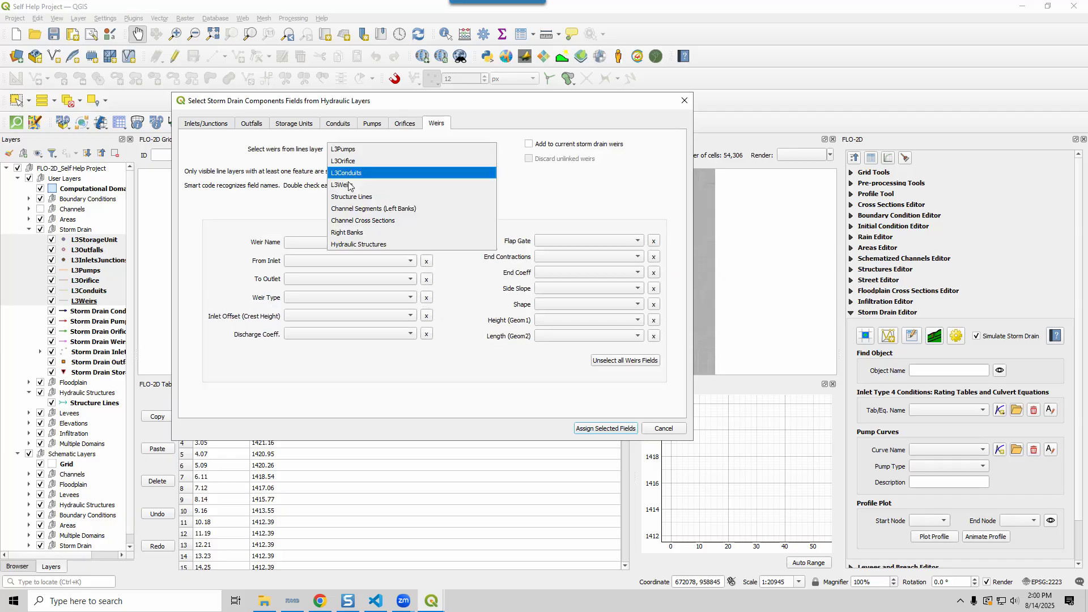
left_click(350, 186)
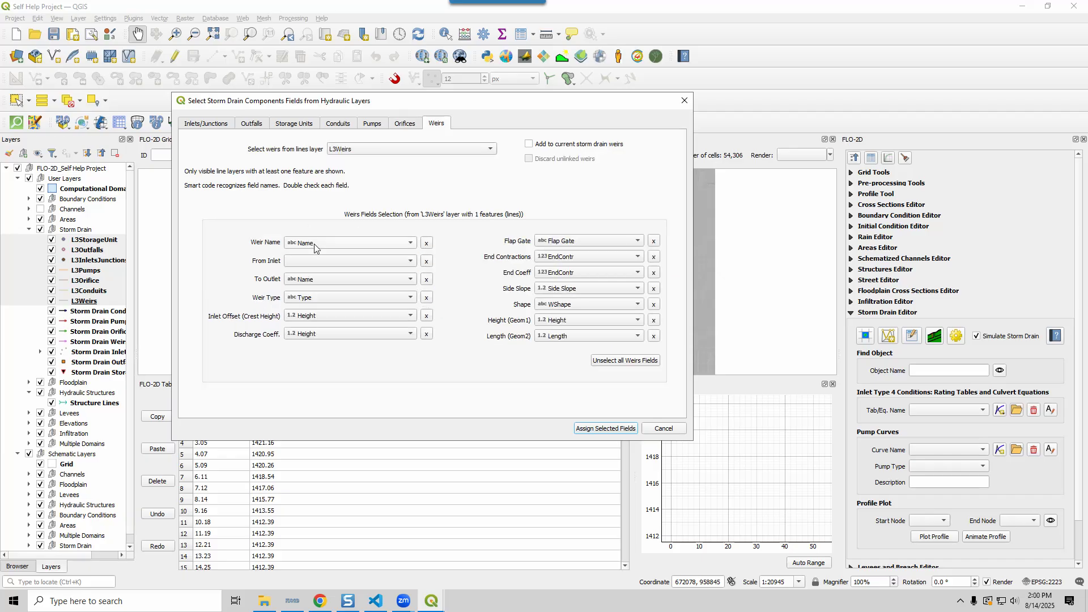
left_click(426, 280)
Step: Map the weirs' Inlet Offset (Crest Height) to Inlet Offs, Discharge Coeff. to QCoeff and End Coeff to EndCoeff
left_click(311, 317)
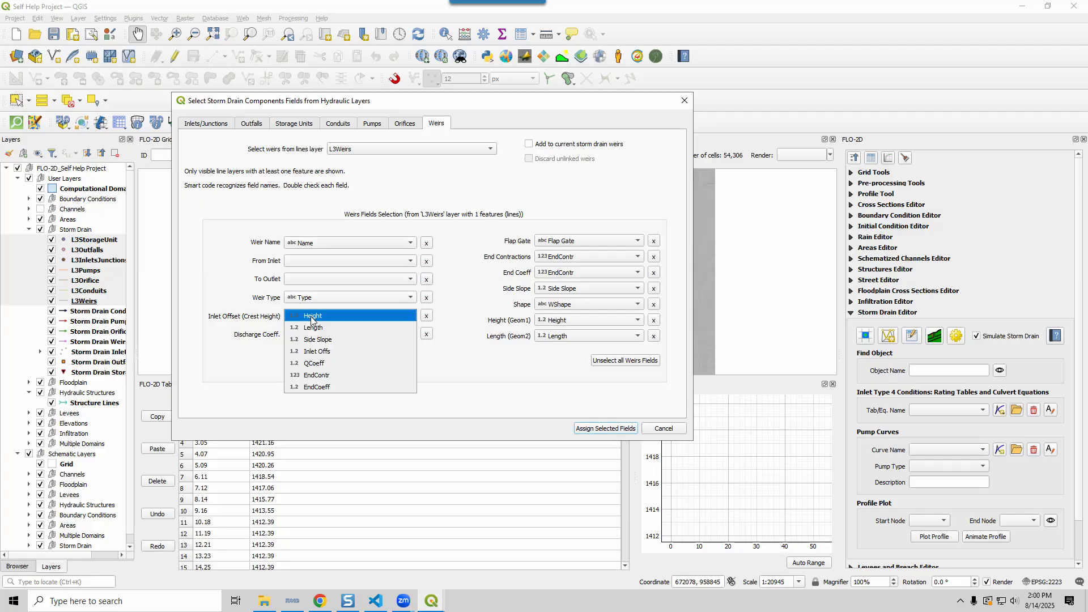
left_click(317, 352)
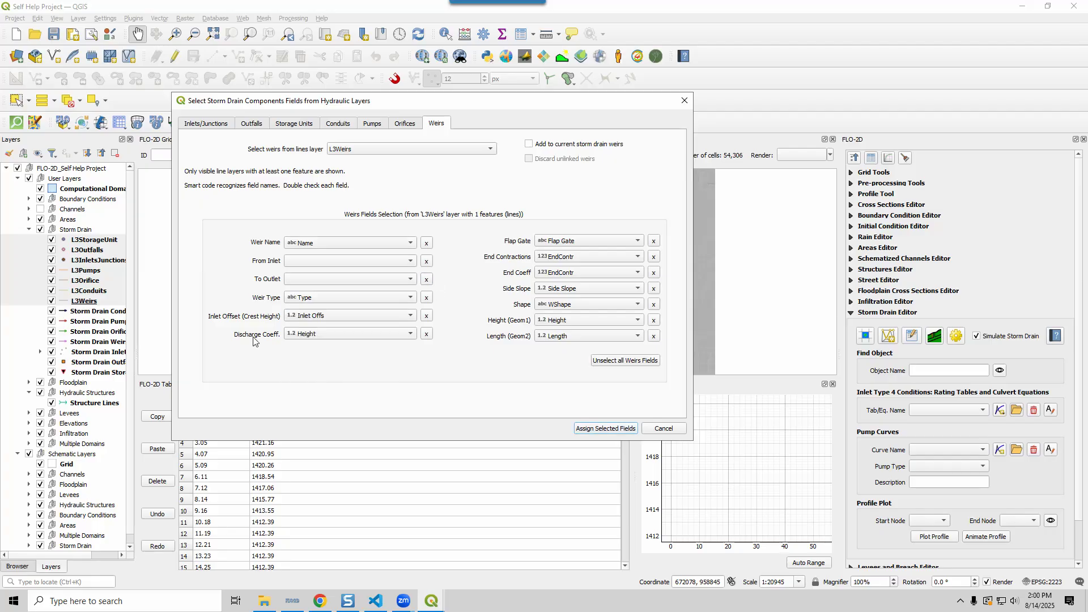
left_click(336, 337)
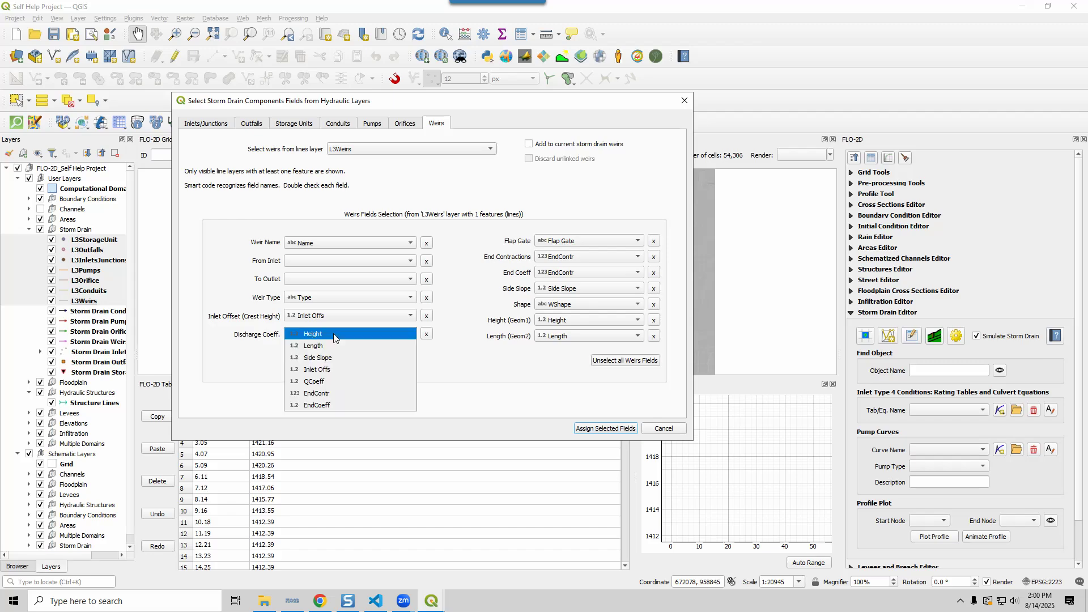
left_click(328, 383)
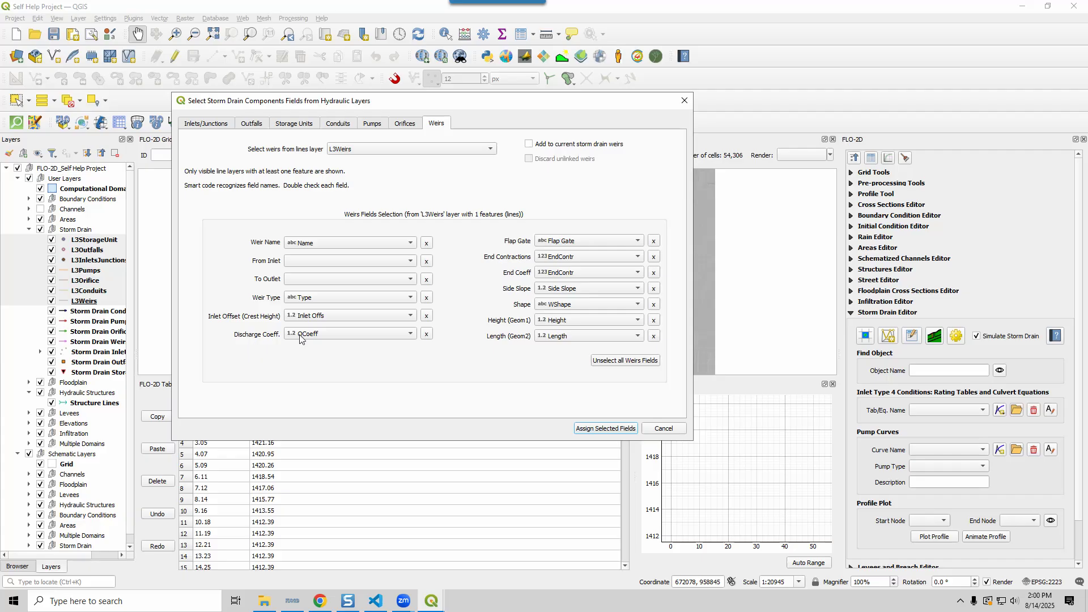
left_click(579, 273)
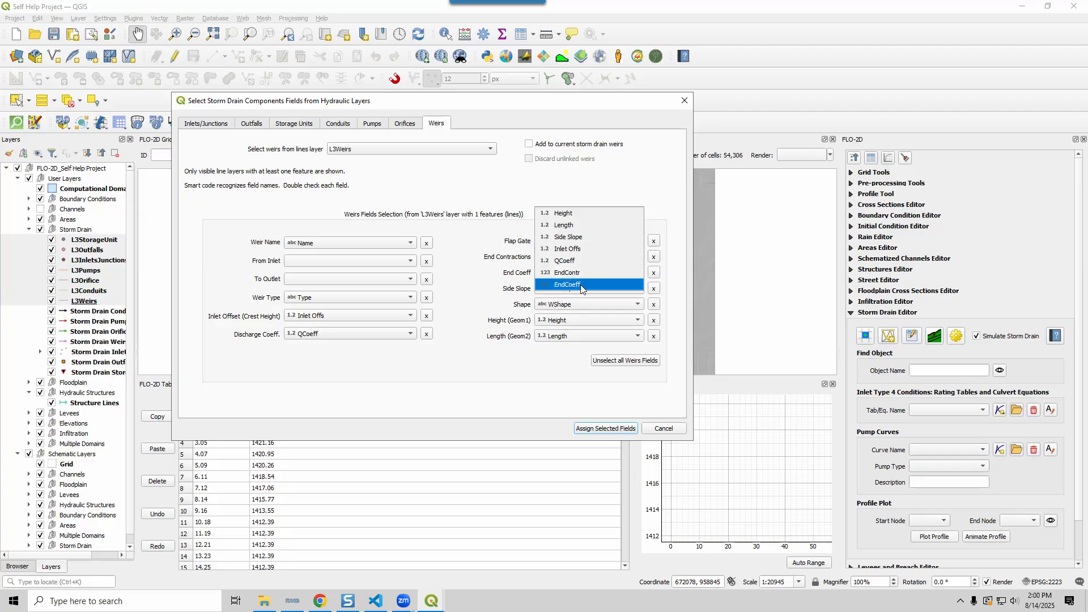
left_click(562, 284)
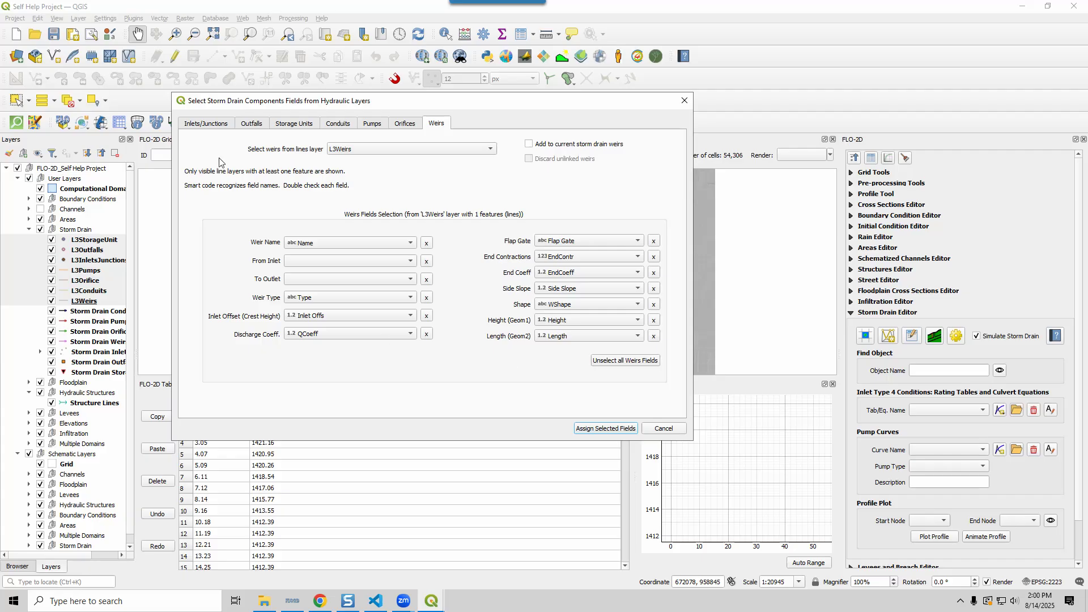
Step: Review the field assignments for inlets/junctions, outfalls, storage units, conduits, pumps, orifices and weirs
left_click(205, 125)
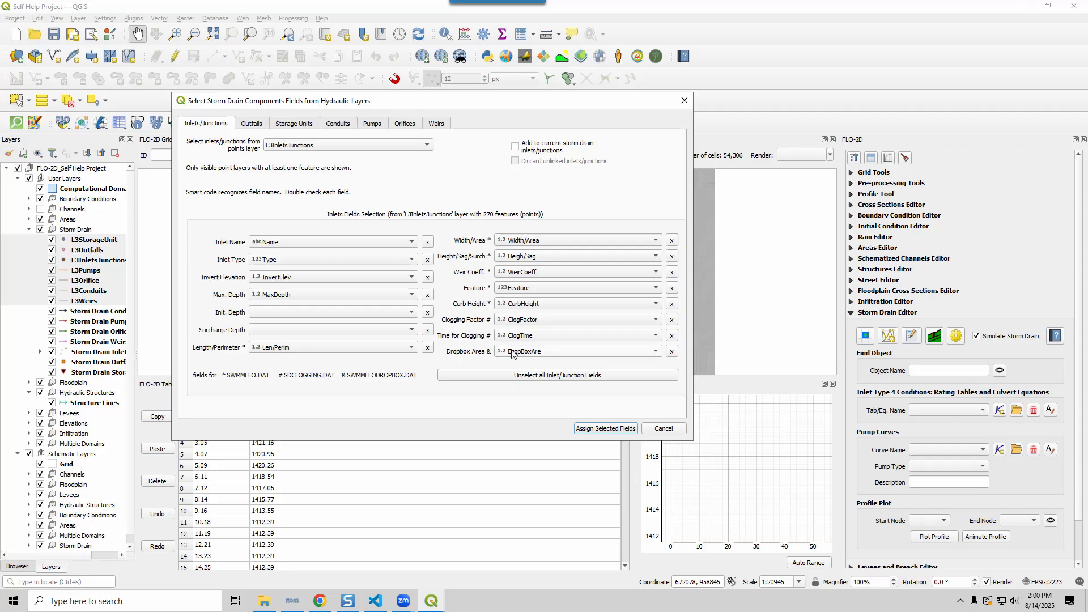
left_click(254, 125)
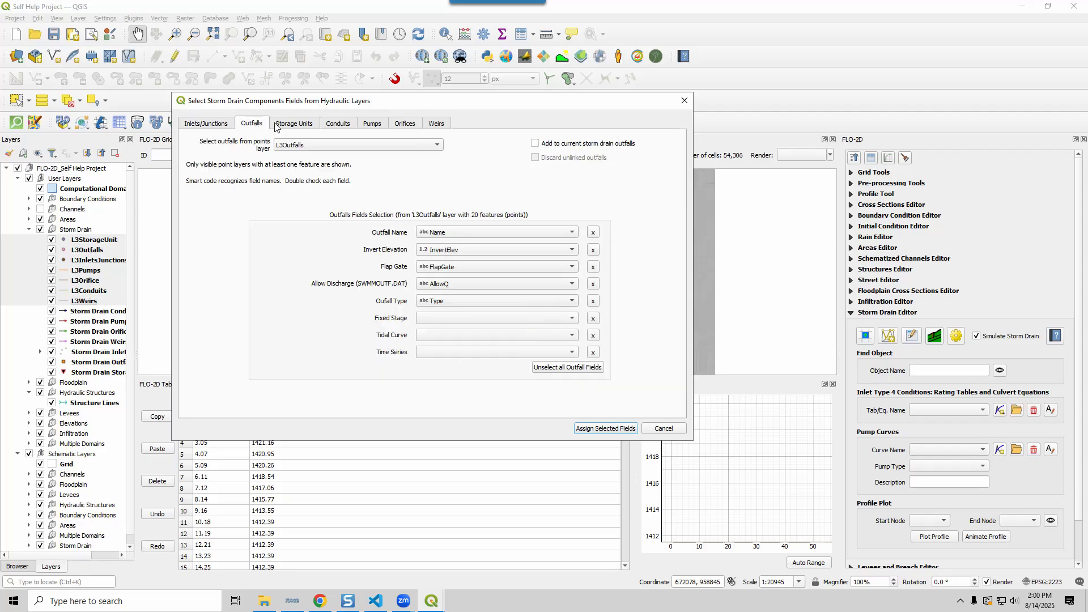
left_click(282, 125)
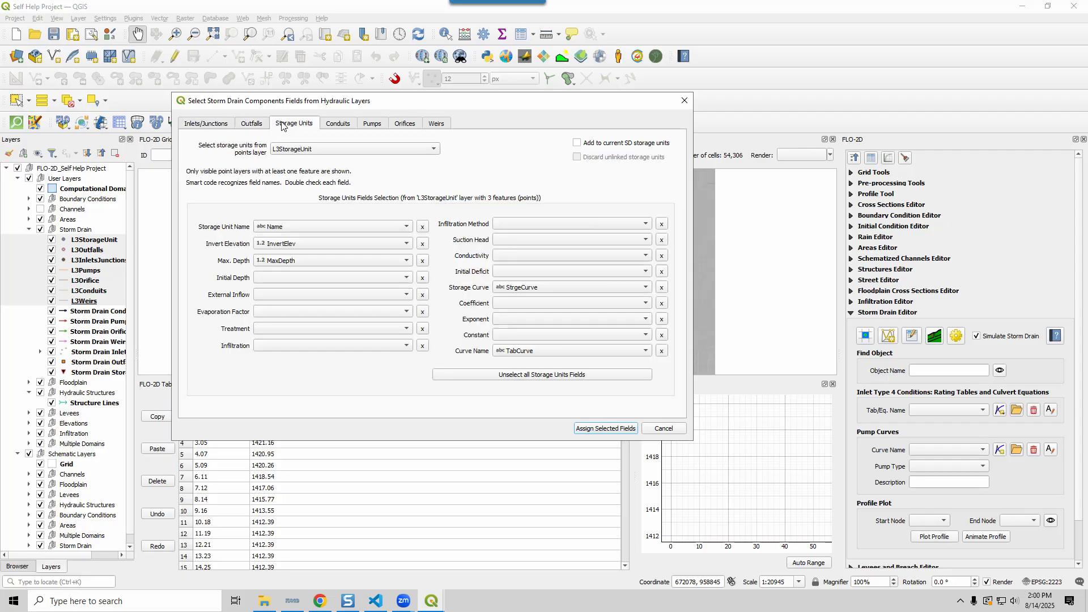
left_click(342, 125)
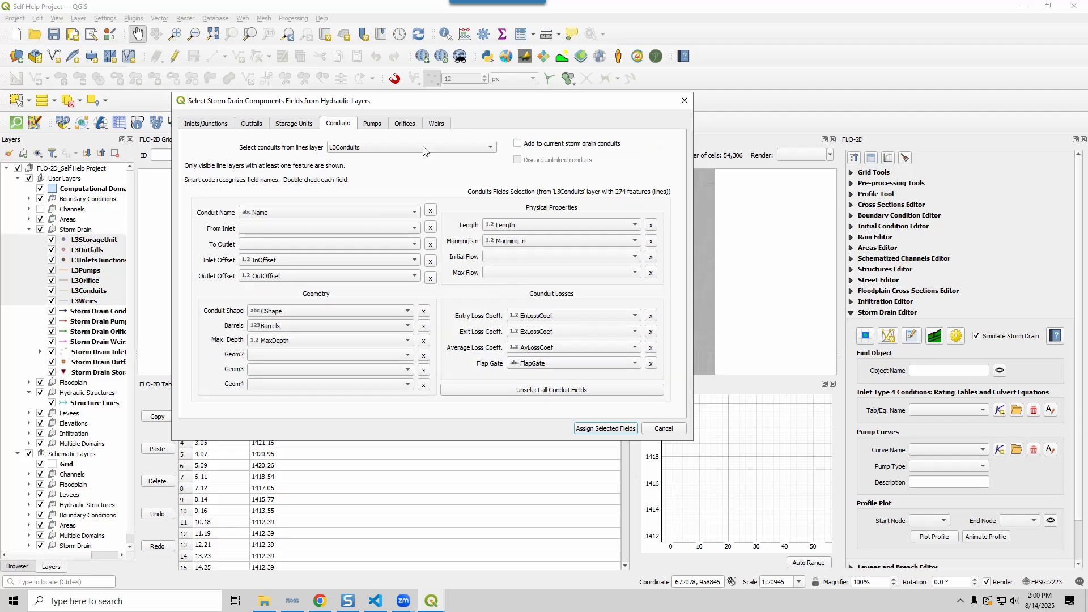
left_click(371, 125)
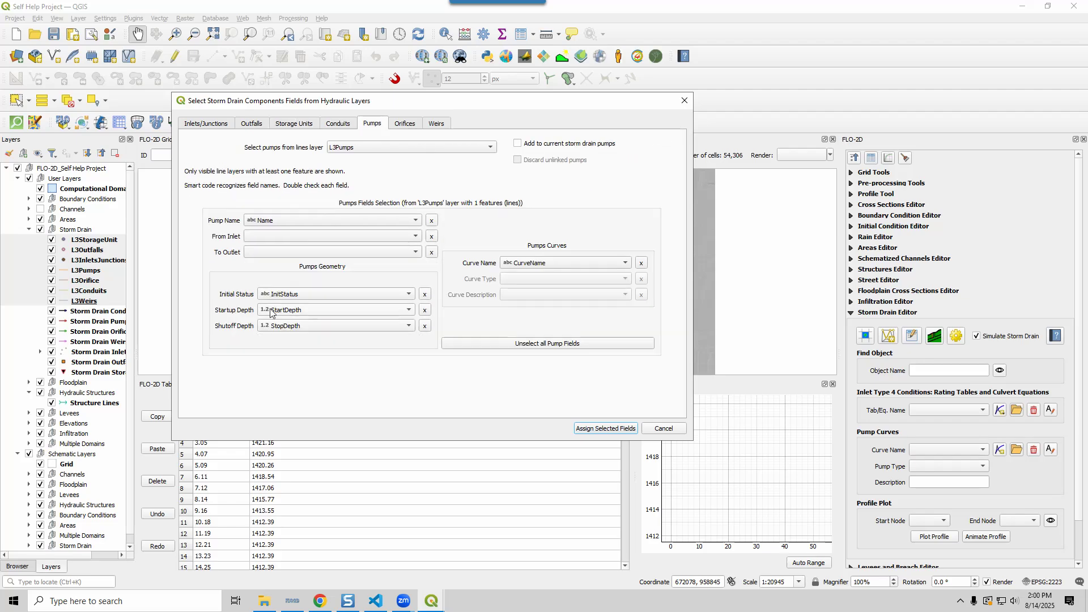
left_click(406, 126)
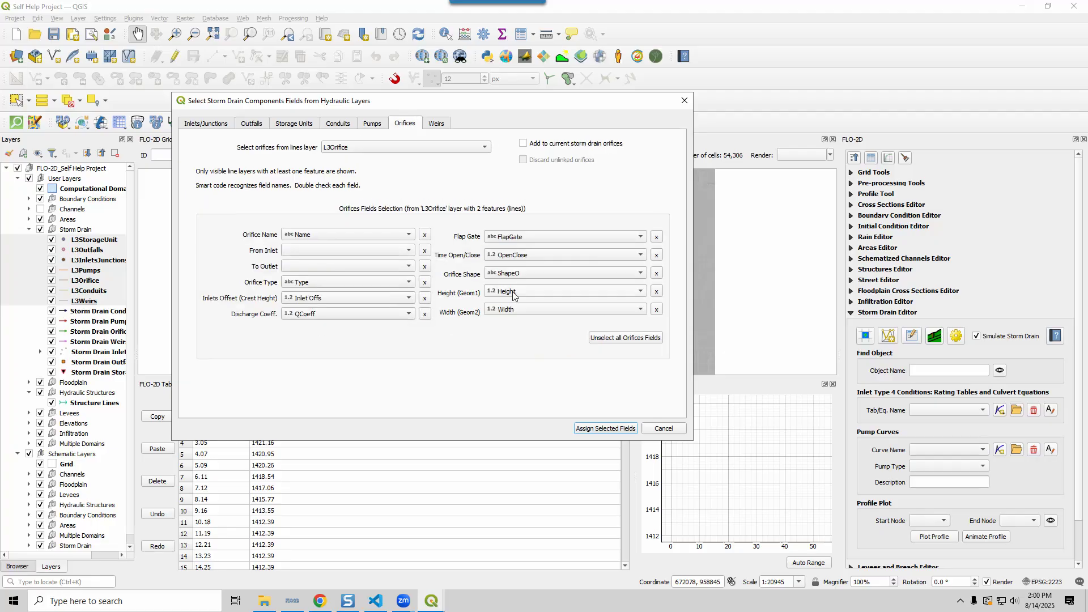
left_click(435, 128)
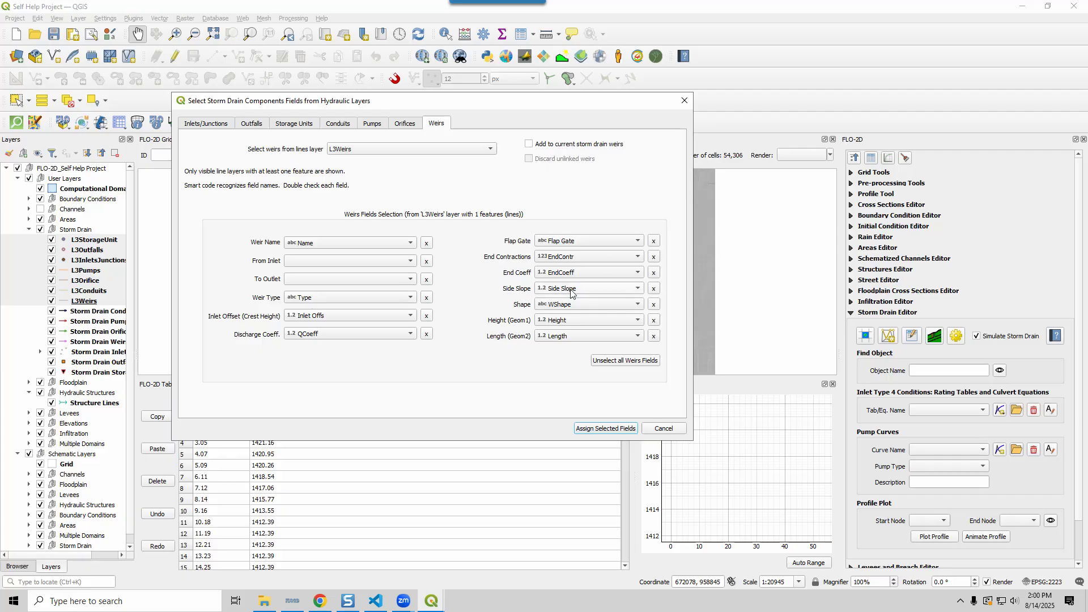
Step: Assign the selected fields to import all storm drain components, and dismiss the missing inlet/outlet warning and the import message
left_click(585, 432)
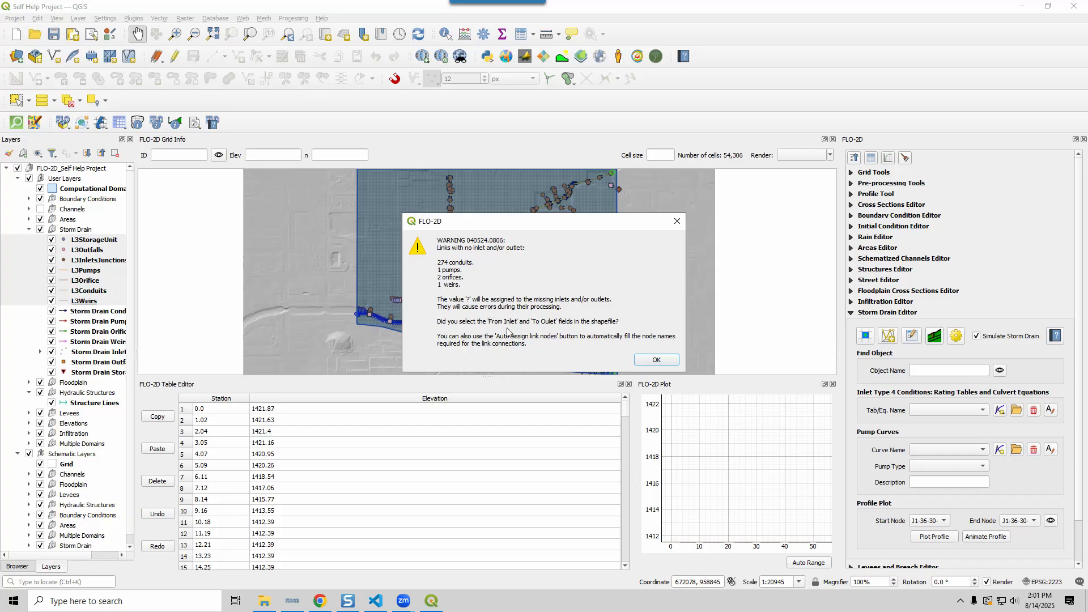
left_click(656, 360)
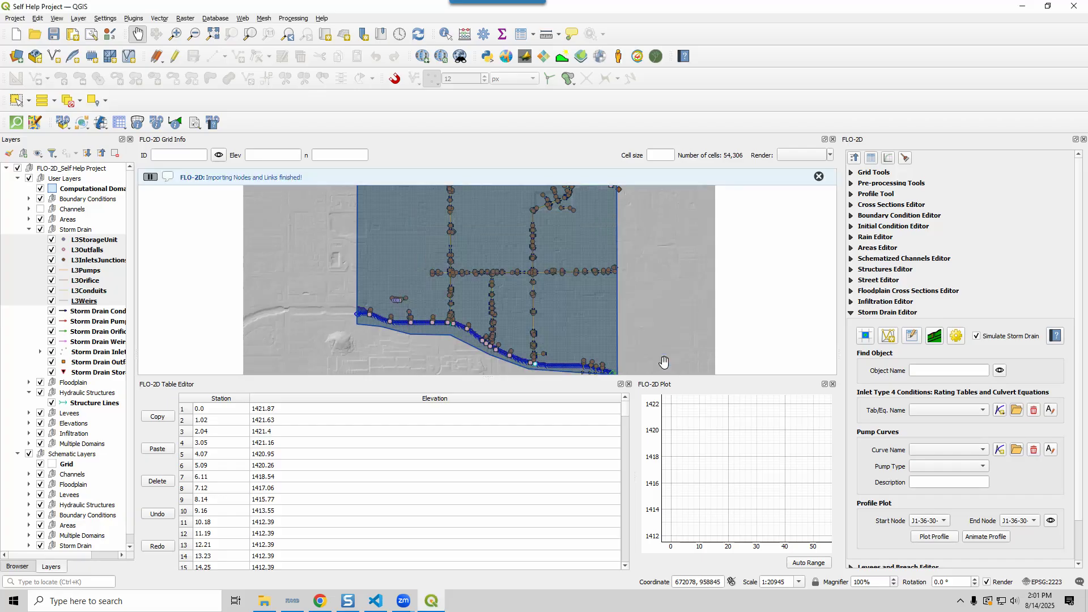
left_click(820, 176)
Step: Show Log Messages stacked with the FLO-2D Table Editor and highlight the FLO-2D log entries on inlets/junctions and outfalls outside the domain
right_click(570, 124)
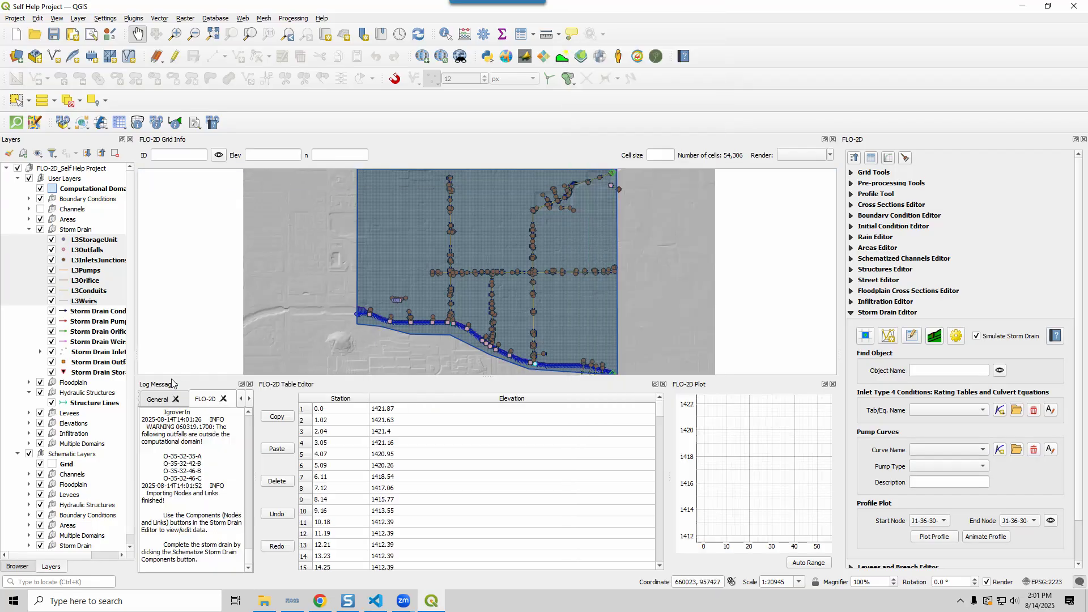
left_click_drag(174, 382, 203, 483)
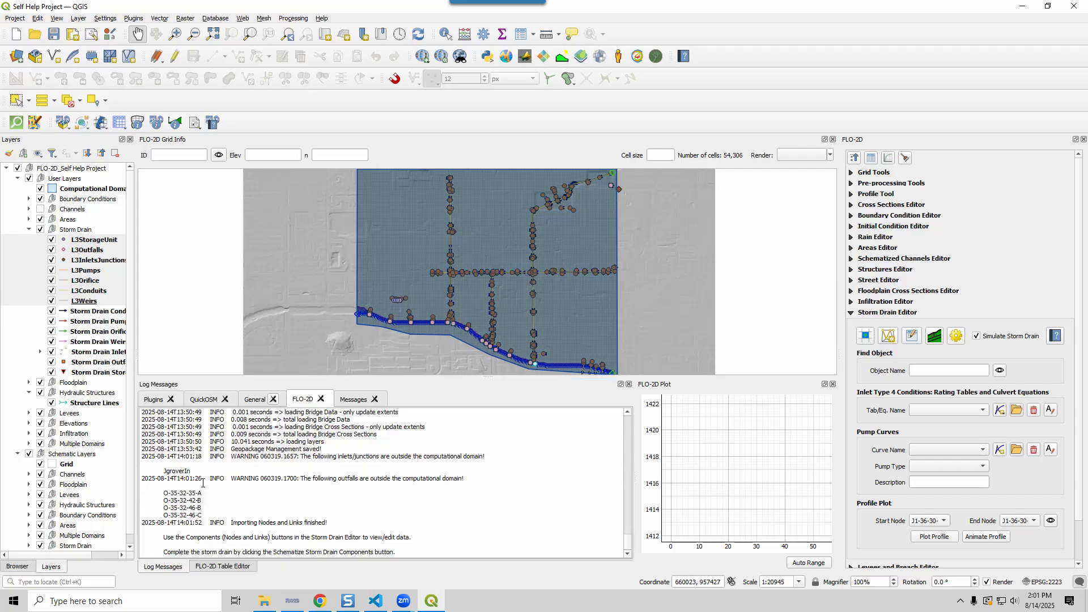
scroll(244, 536, "down", 1)
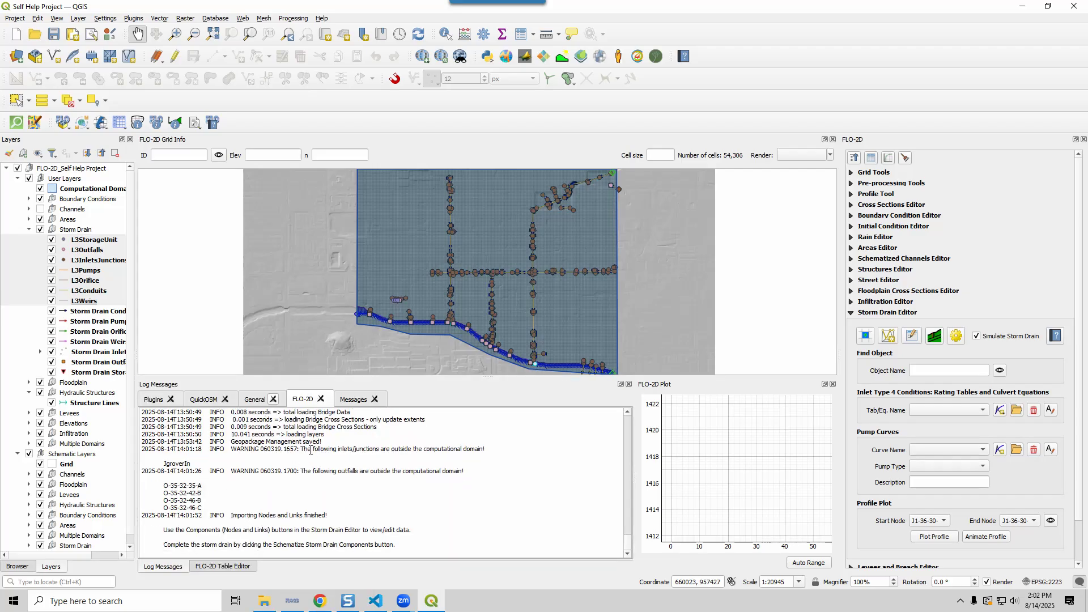
left_click_drag(305, 450, 489, 456)
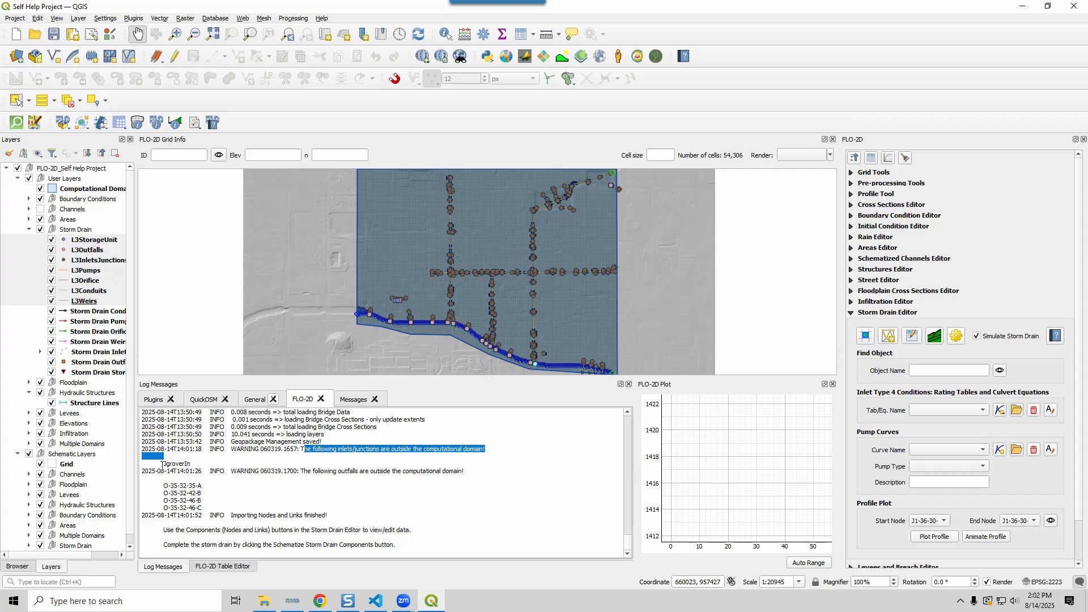
double_click(222, 462)
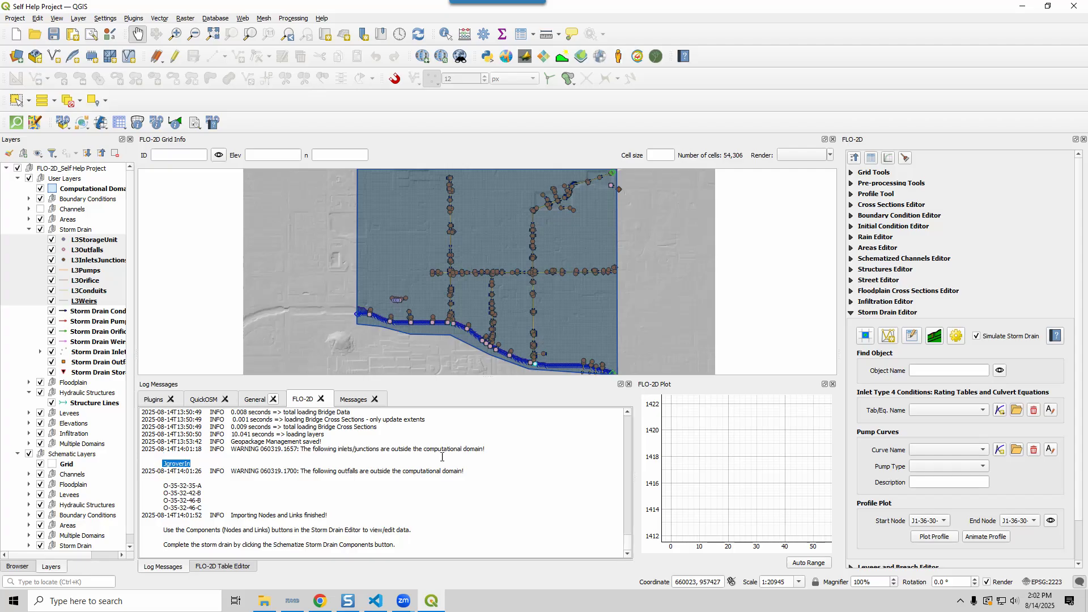
triple_click(201, 508)
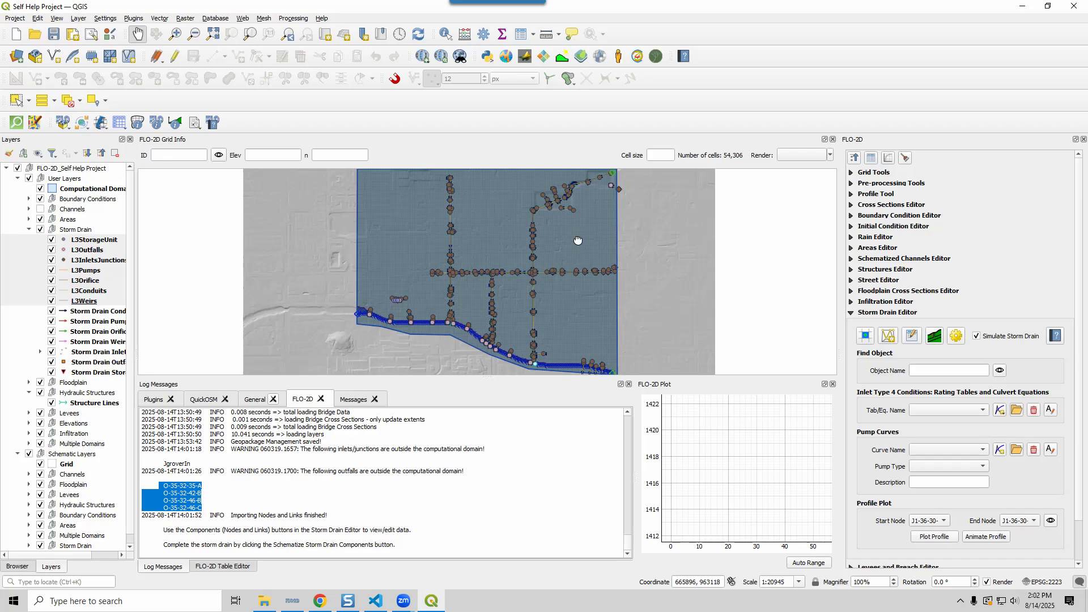
Step: Examine on the map the junction beyond the domain's eastern boundary and the outfalls beyond its southern boundary
scroll(548, 255, "up", 3)
scroll(533, 230, "down", 1)
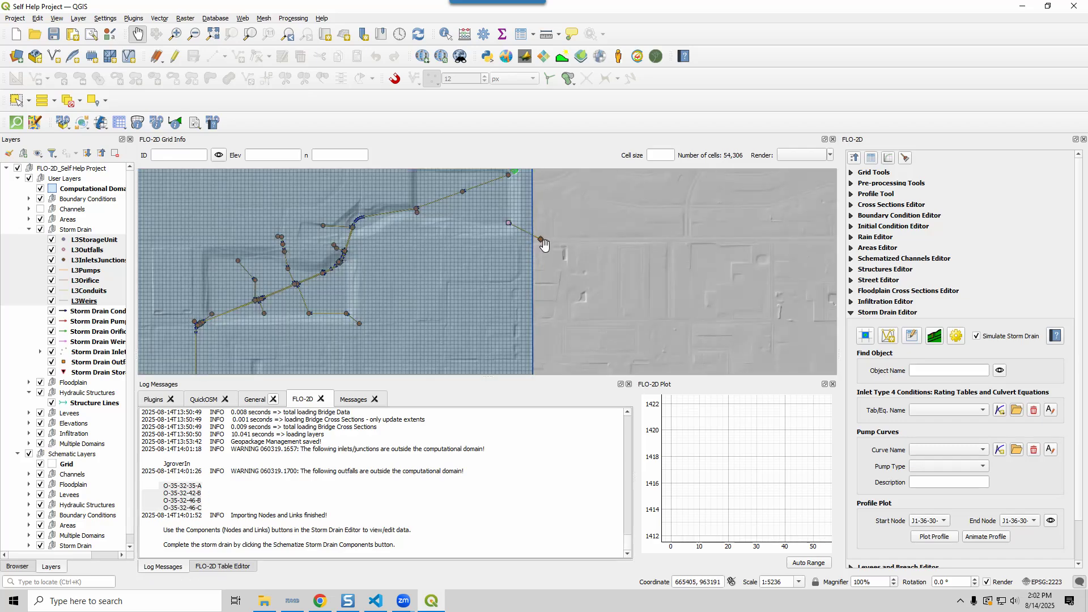
scroll(545, 305, "down", 1)
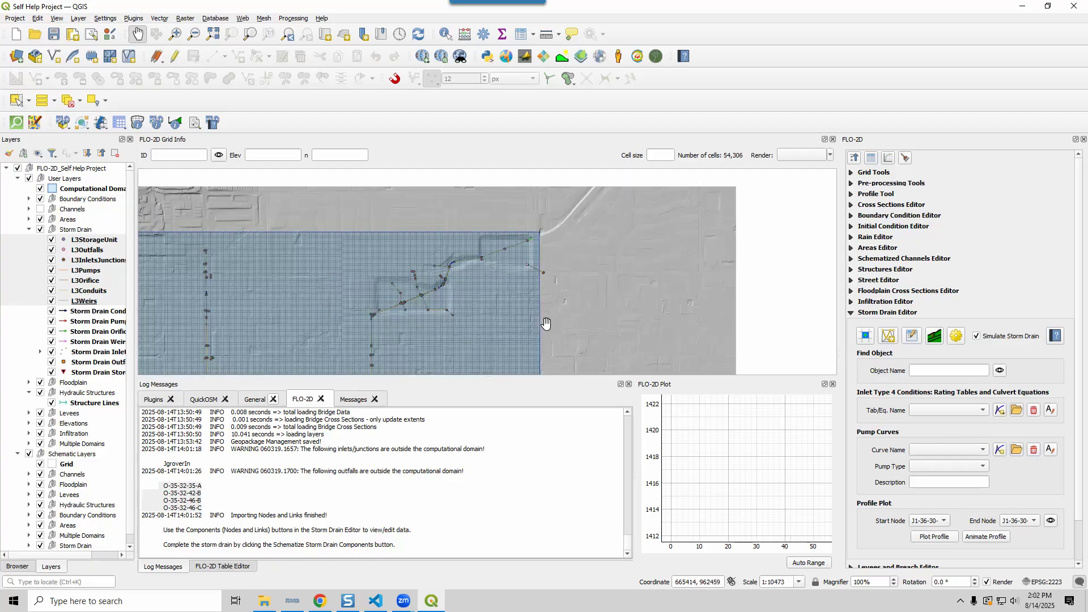
left_click_drag(545, 323, 640, 101)
left_click_drag(549, 341, 569, 173)
scroll(638, 254, "up", 1)
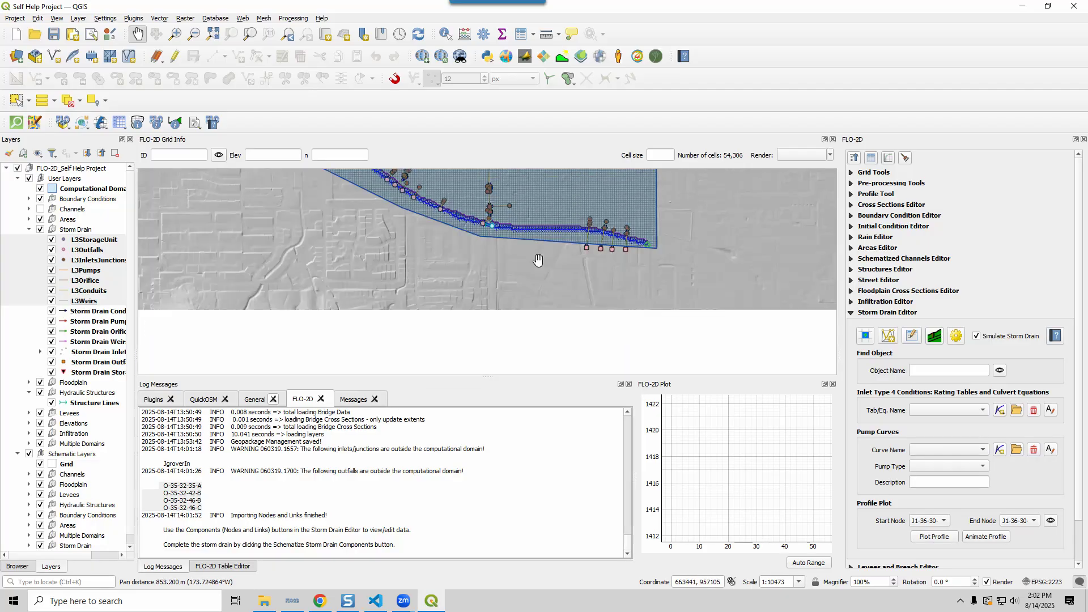
scroll(560, 268, "up", 1)
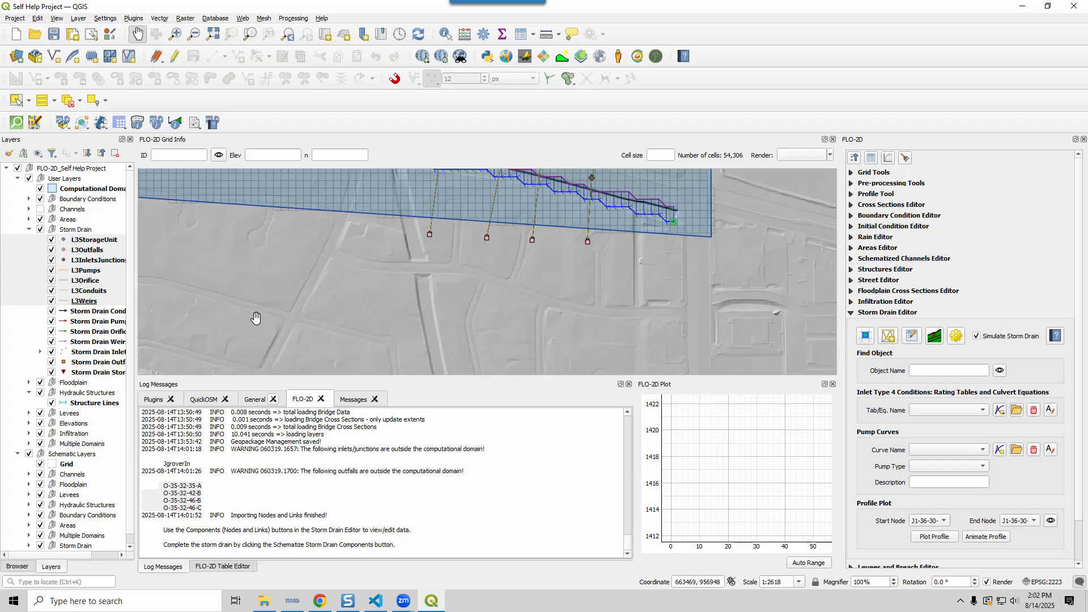
Step: Hide all seven L3 shapefile layers, from L3StorageUnit through L3Weirs
left_click(86, 241)
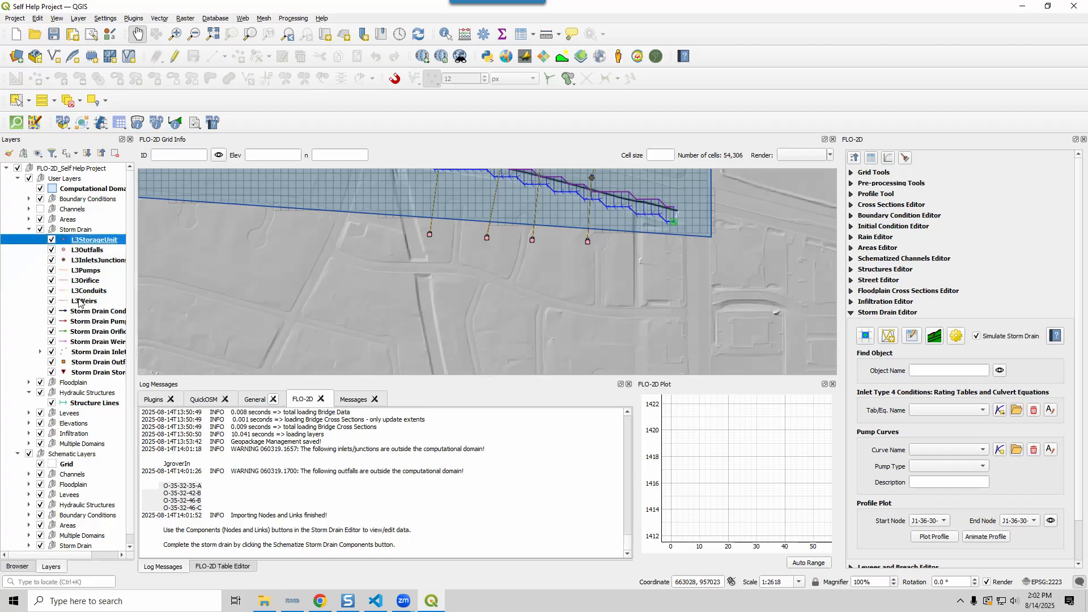
left_click(83, 302, "shift")
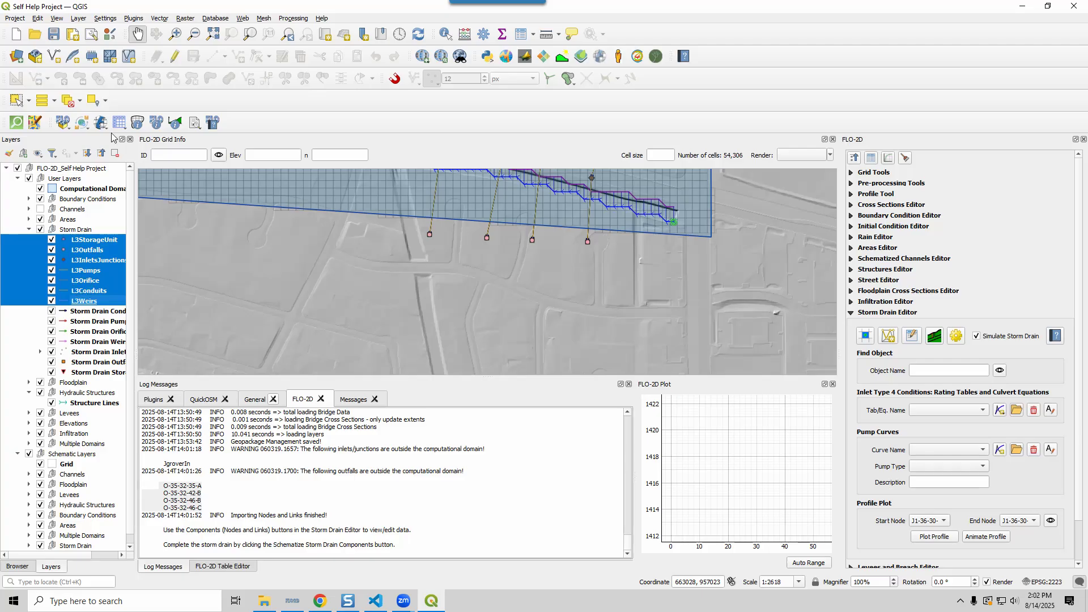
left_click(37, 154)
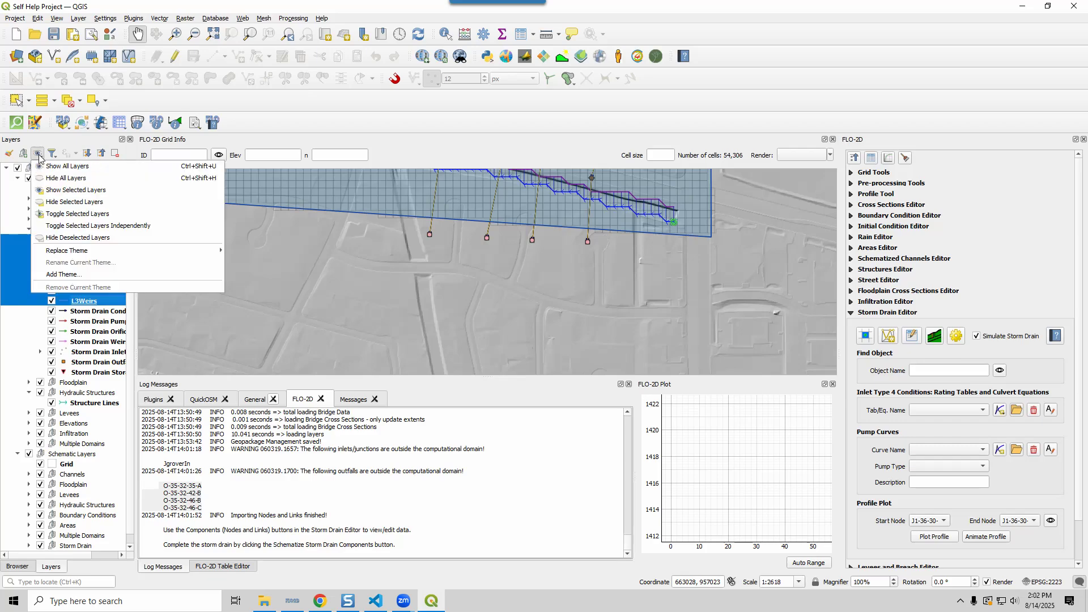
left_click(53, 203)
Step: Use the FLO-2D Info Tool to view the properties of outfall O-35-32-35-A, the westernmost of the four south of the domain
left_click_drag(311, 302, 544, 272)
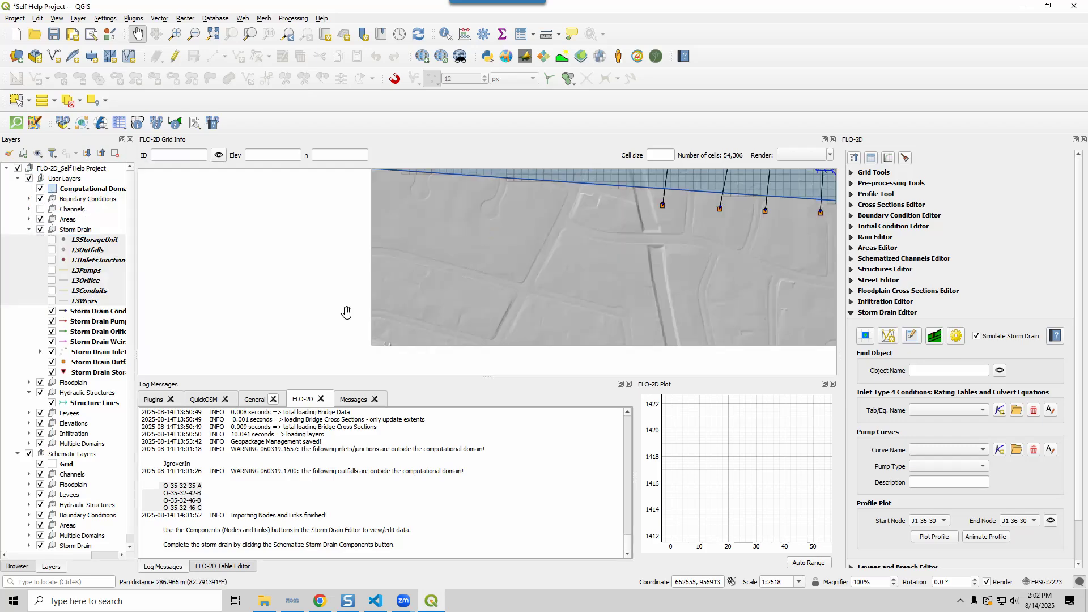
left_click_drag(787, 215, 467, 274)
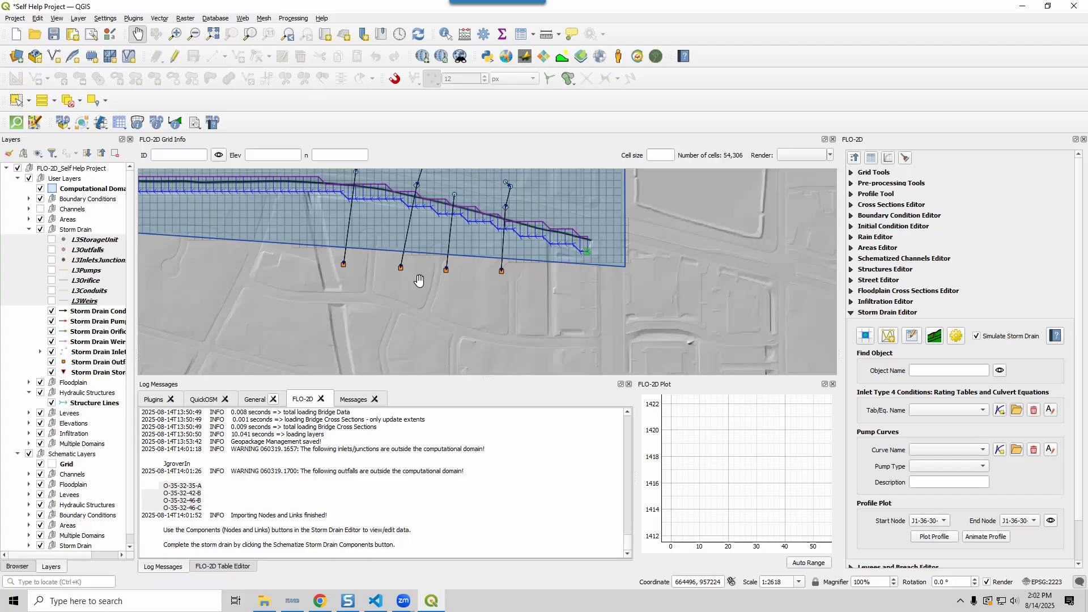
left_click_drag(430, 336, 461, 381)
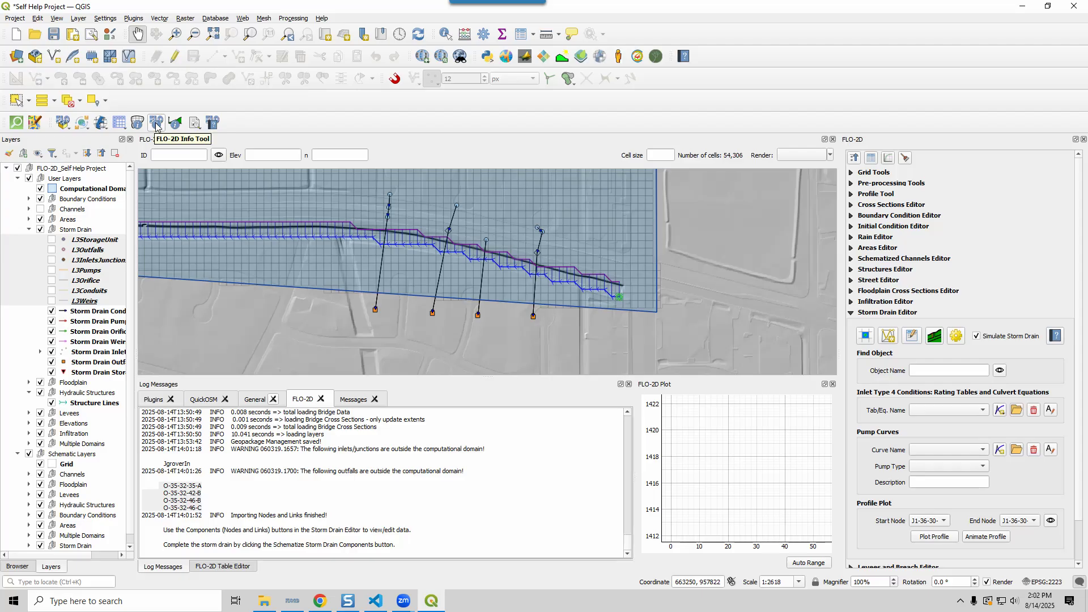
left_click(160, 130)
left_click(376, 310)
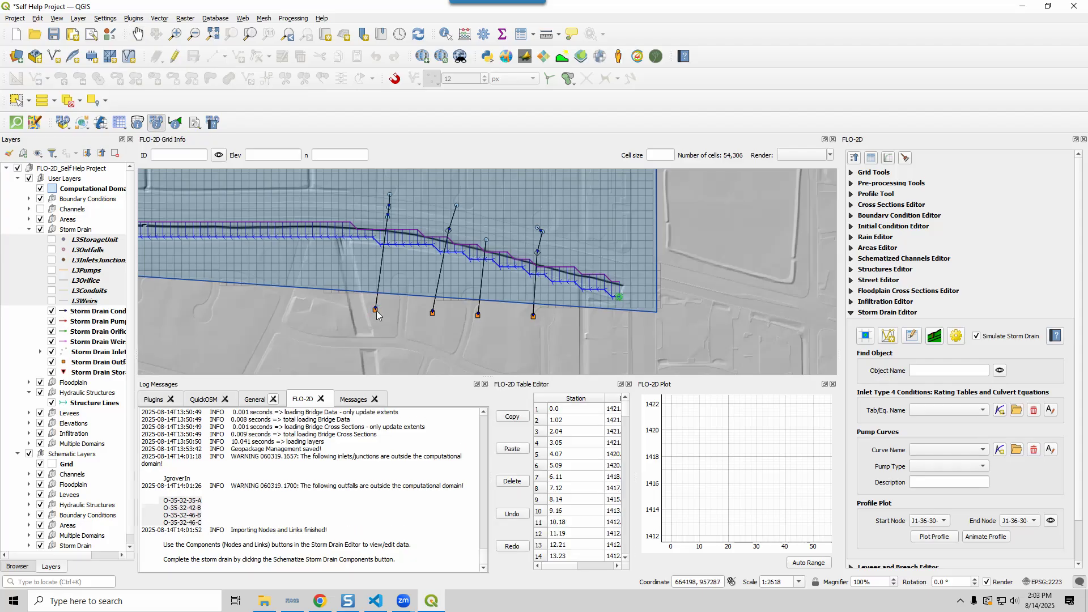
mouse_move(476, 343)
left_click(558, 346)
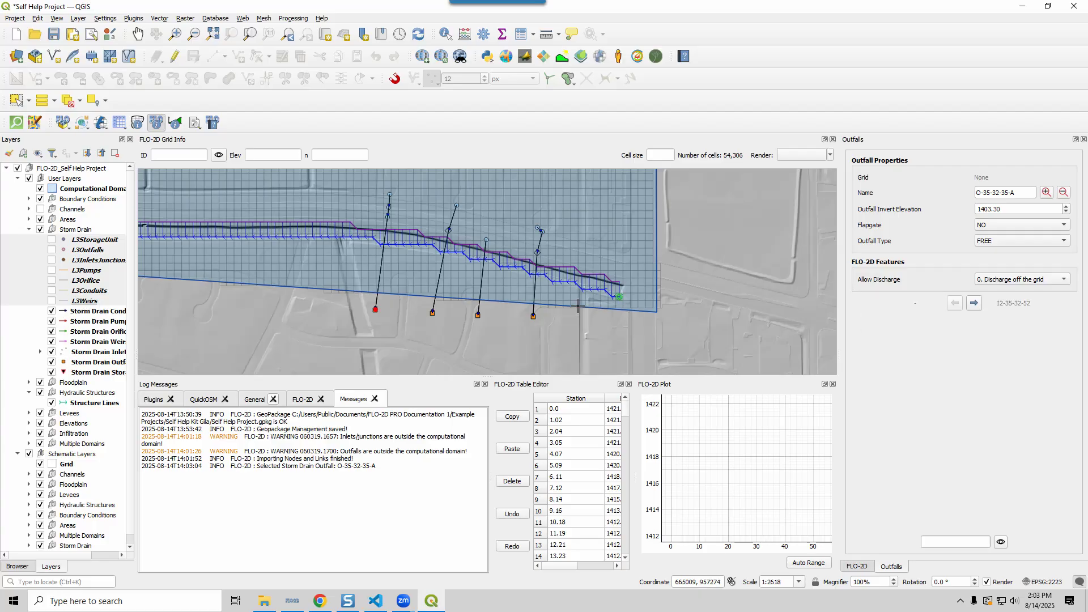
Step: View the properties of outfall O-35-31-23 on the southern channel to check its Allow Discharge setting
scroll(577, 306, "down", 2)
left_click_drag(583, 318, 652, 253)
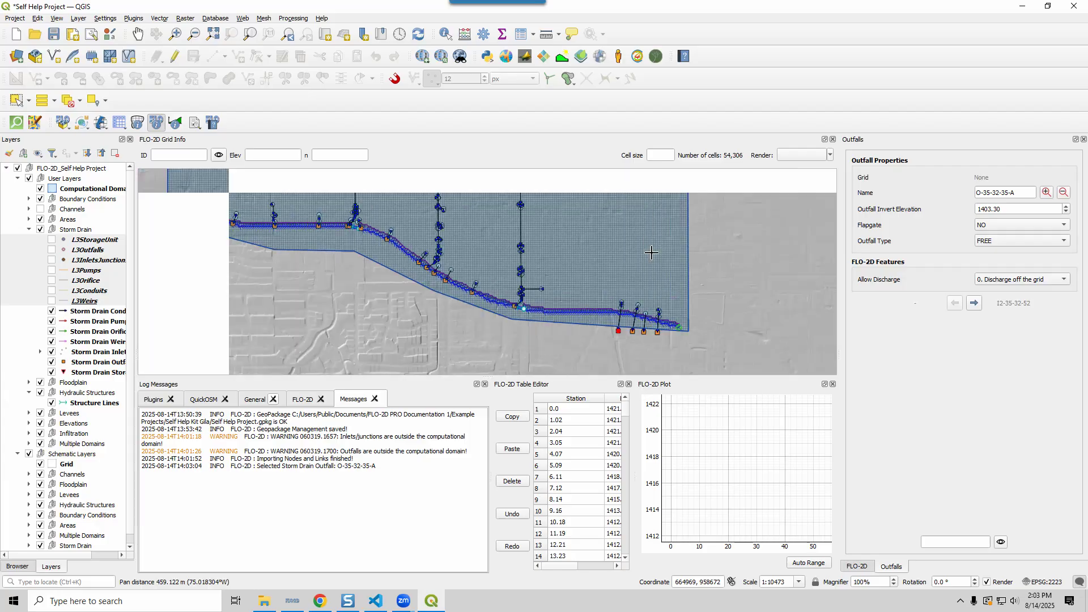
scroll(557, 278, "up", 2)
left_click_drag(448, 278, 594, 136)
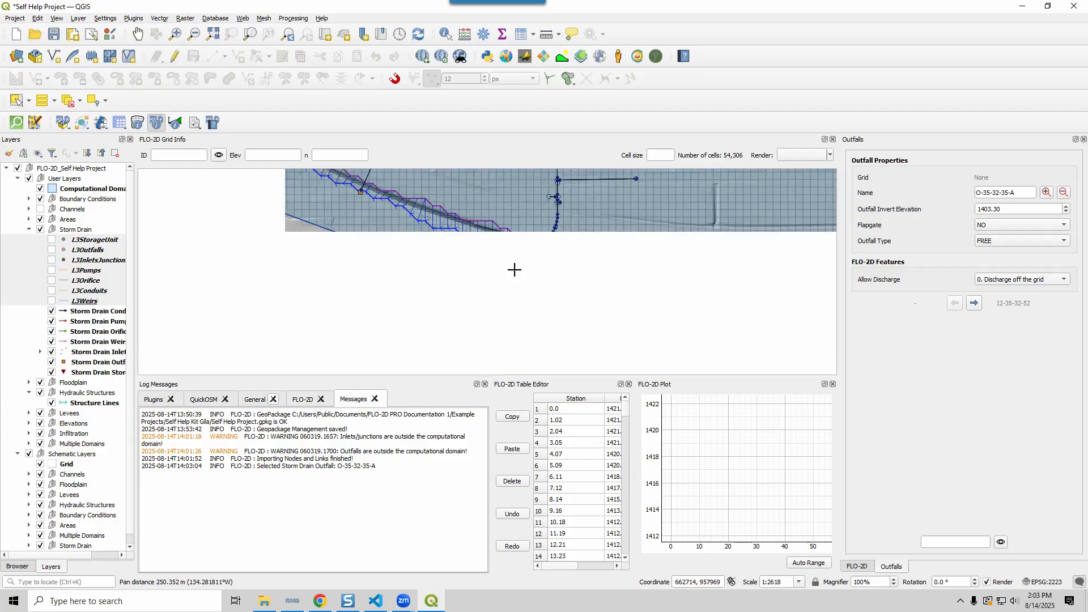
scroll(534, 250, "up", 2)
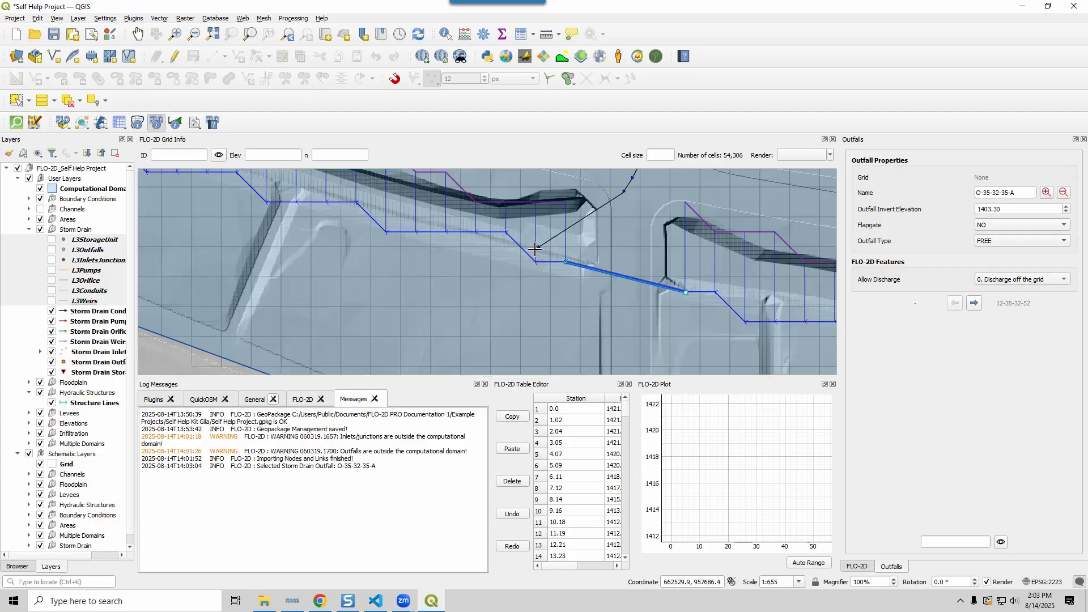
right_click(535, 252)
mouse_move(648, 285)
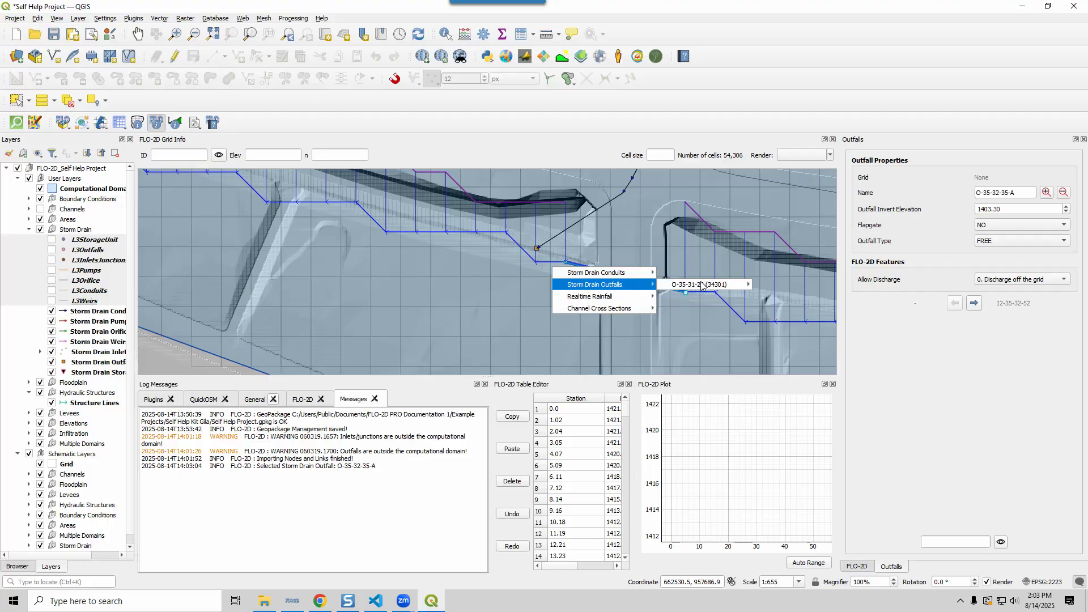
mouse_move(742, 285)
left_click(788, 285)
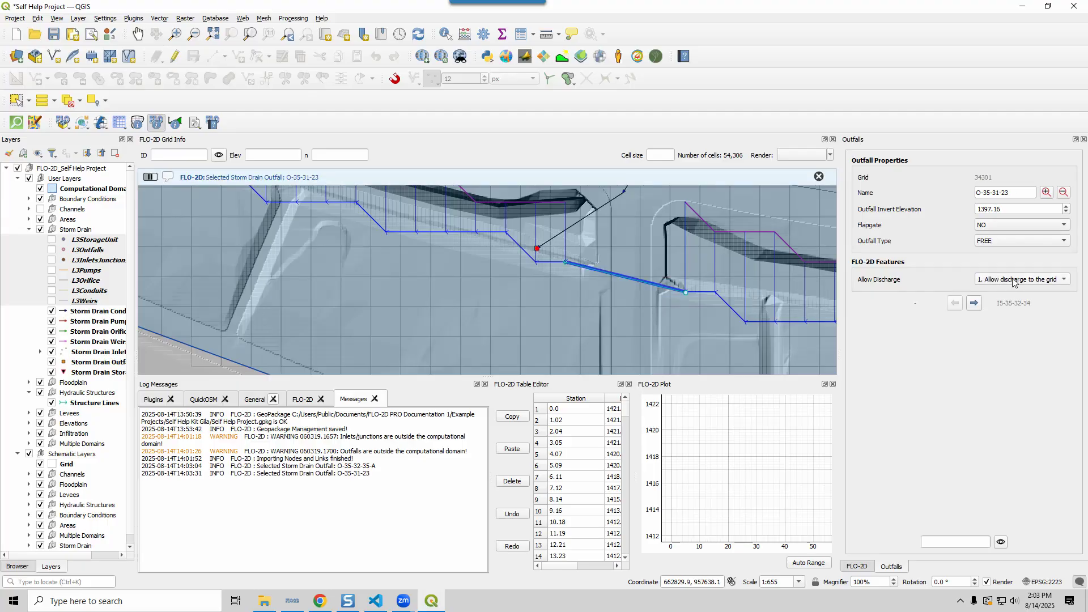
Step: View the properties of the Ogrover outfall near the northeast corner of the computational domain
scroll(623, 301, "down", 5)
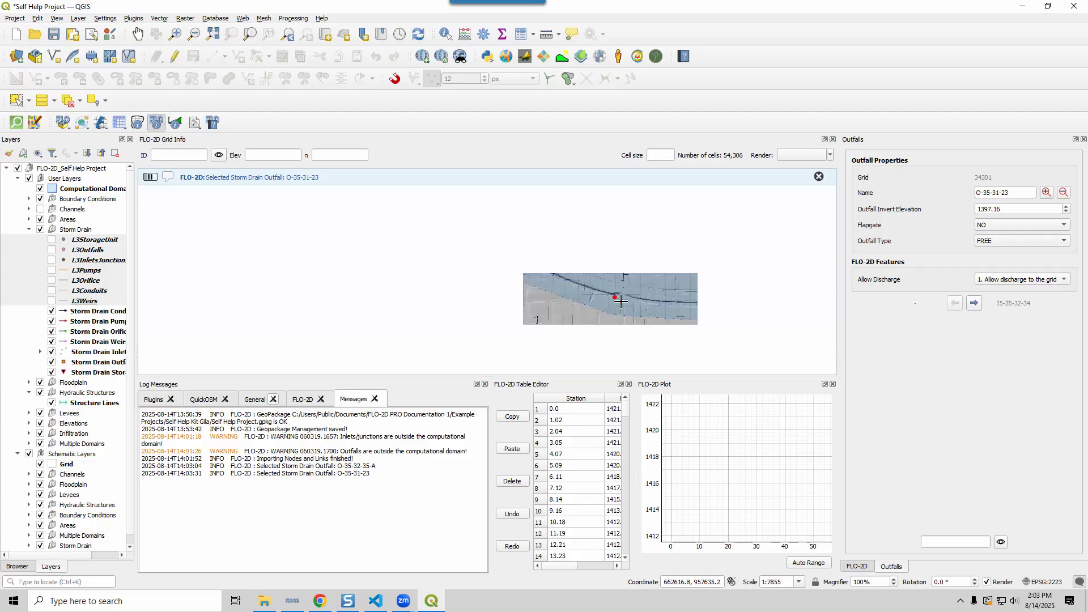
left_click_drag(730, 200, 595, 335)
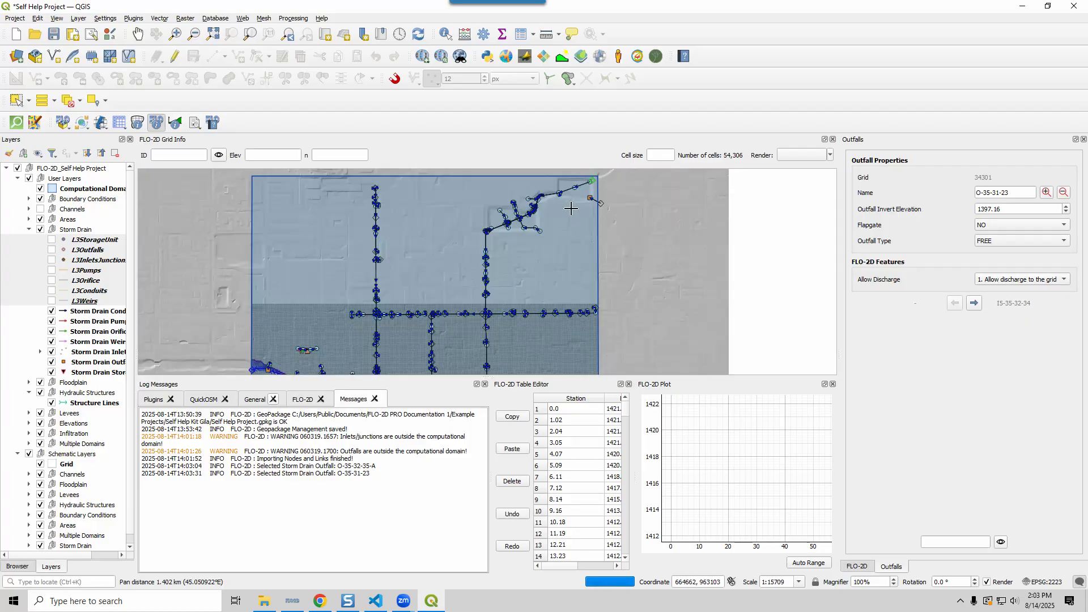
scroll(588, 191, "up", 3)
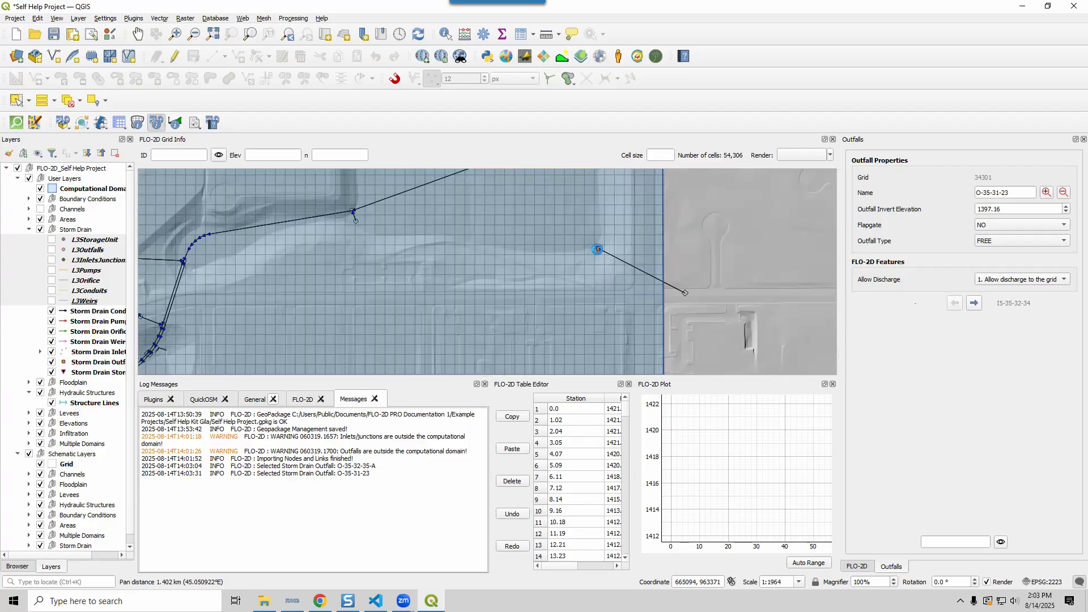
left_click(599, 250)
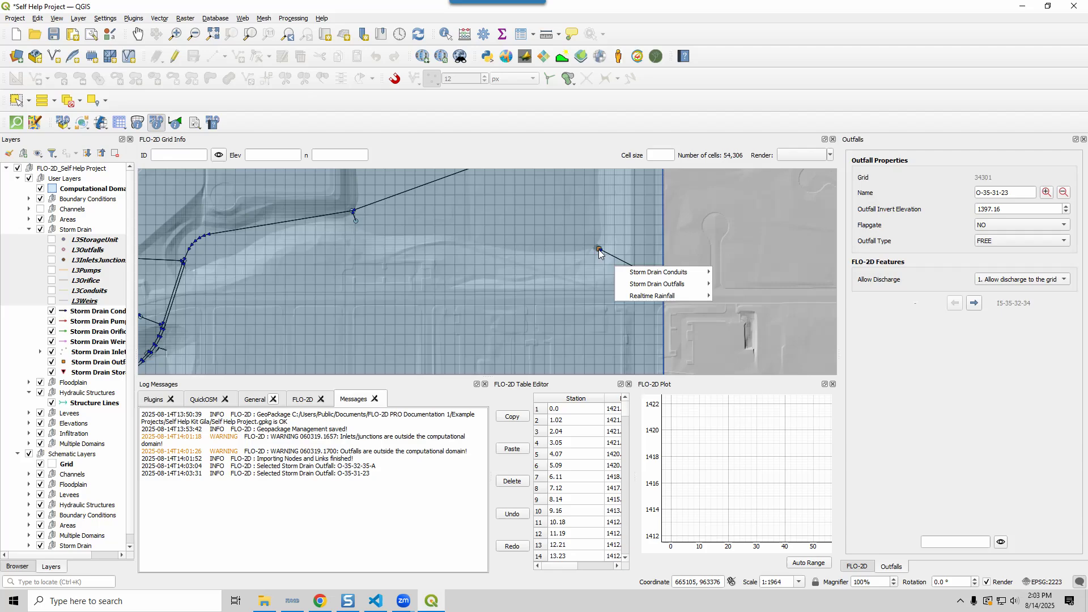
mouse_move(643, 284)
mouse_move(793, 284)
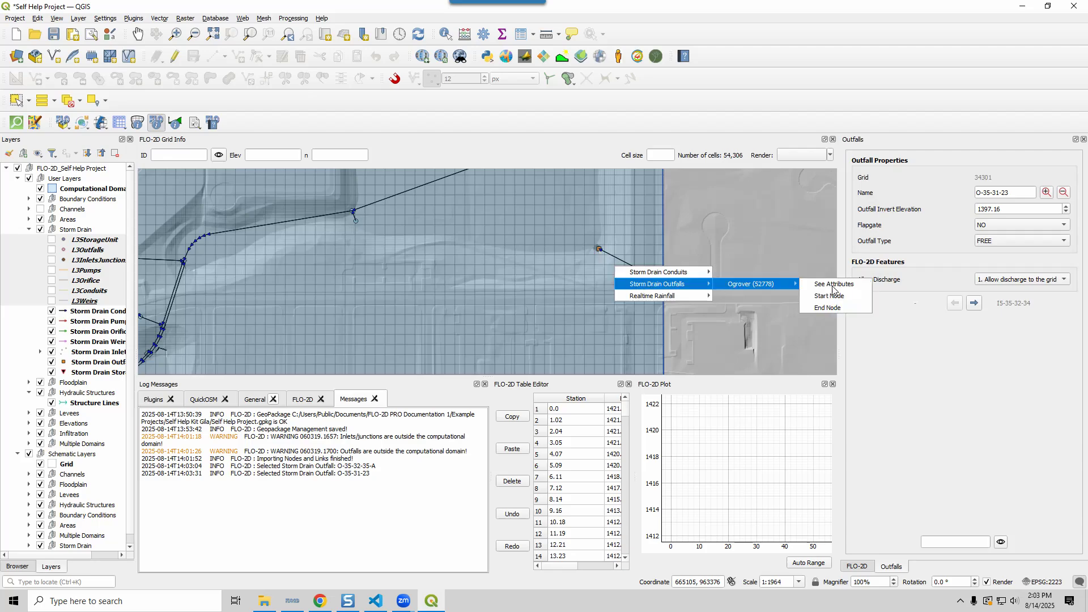
left_click(833, 284)
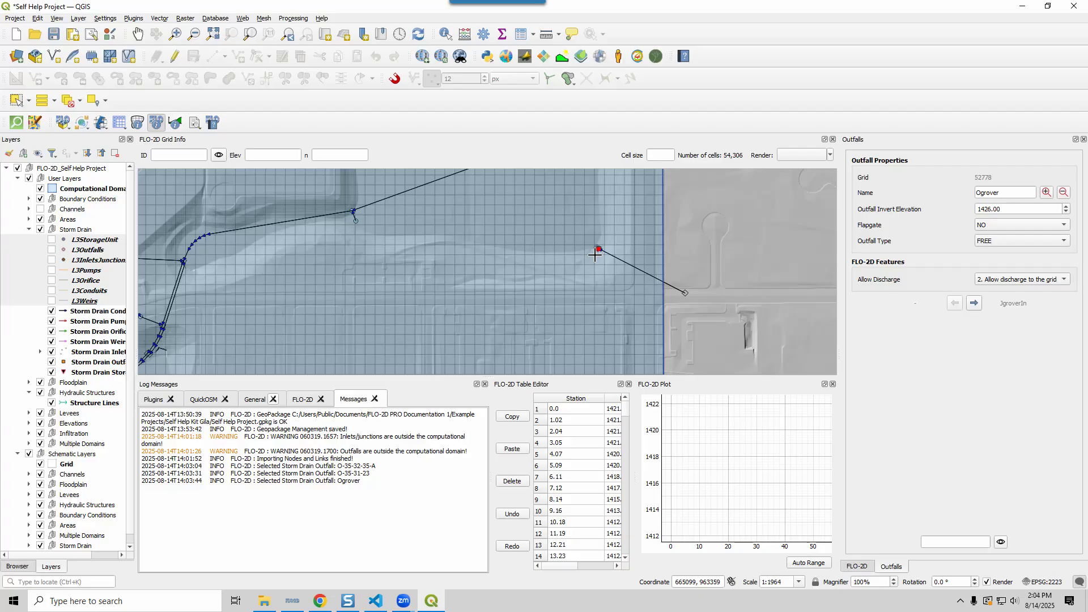
Step: Review the Allow Discharge and Outfall Type options available for the Ogrover outfall, keeping its current settings
left_click(993, 286)
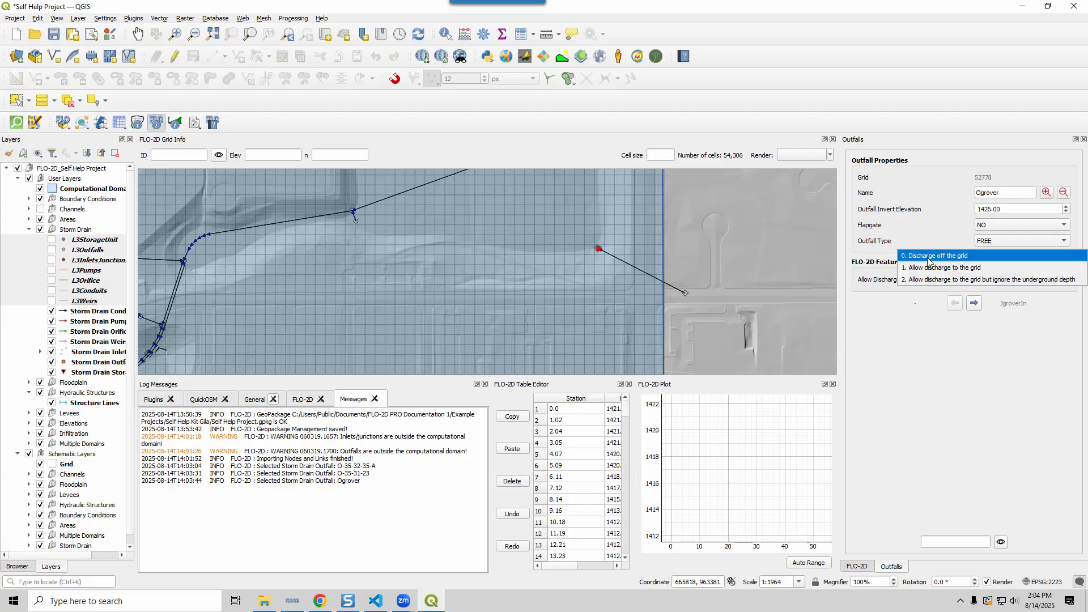
left_click(926, 281)
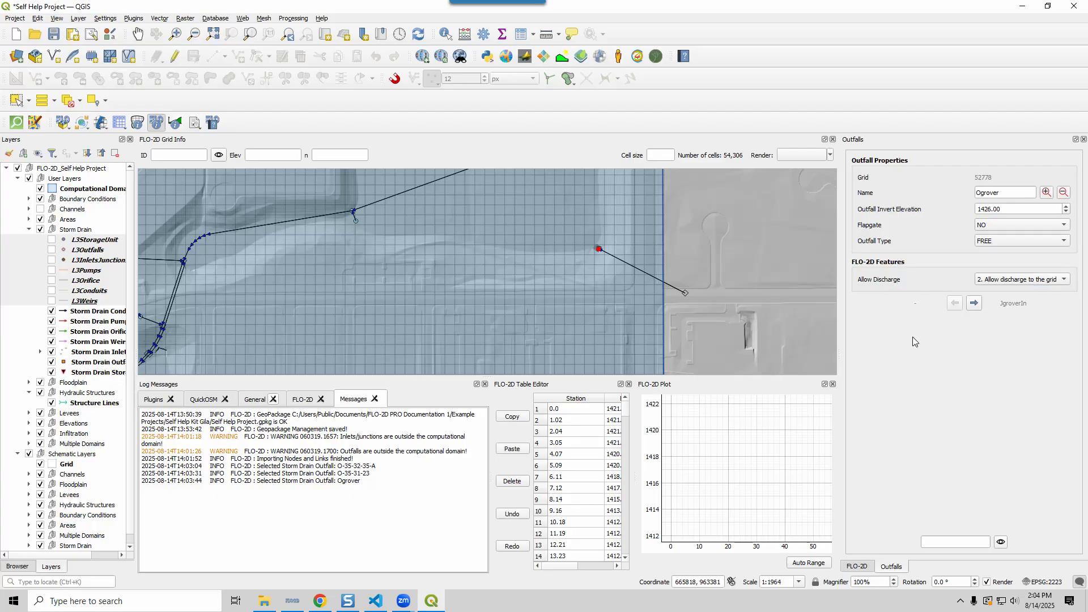
left_click(997, 245)
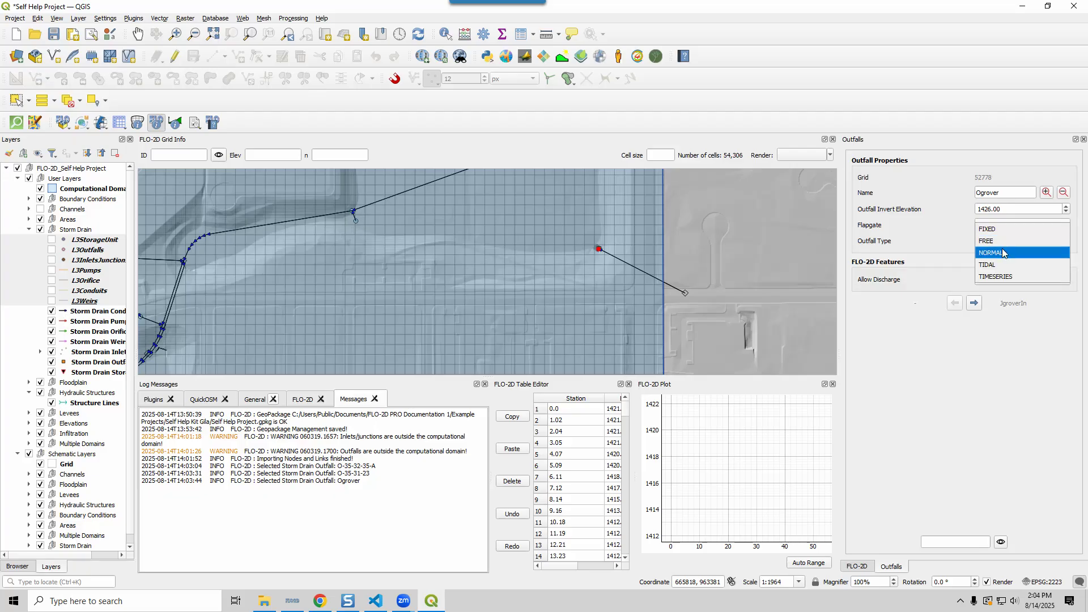
left_click(991, 291)
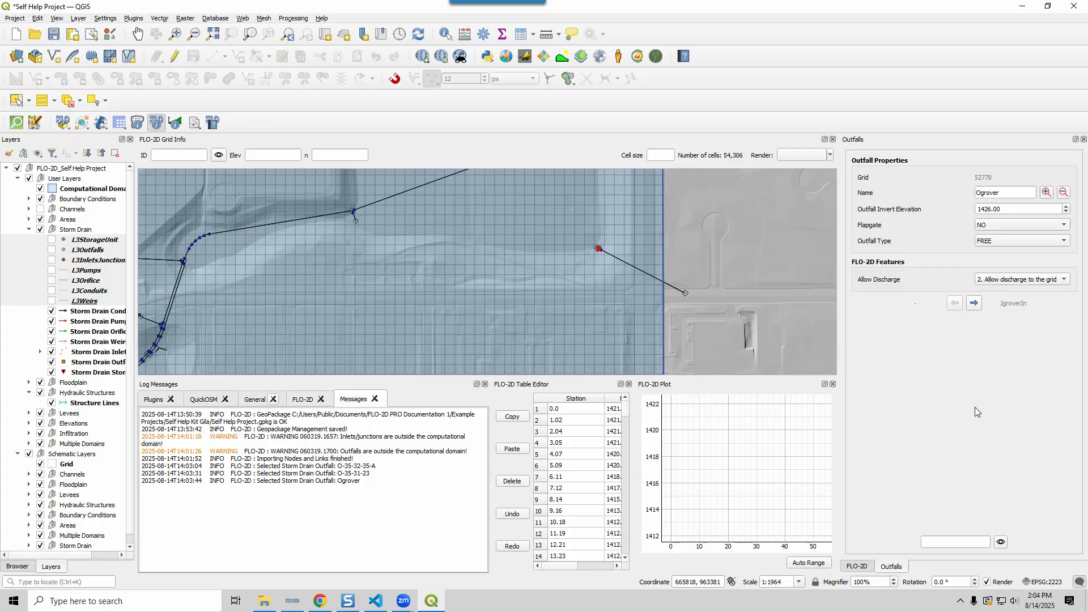
scroll(513, 301, "down", 1)
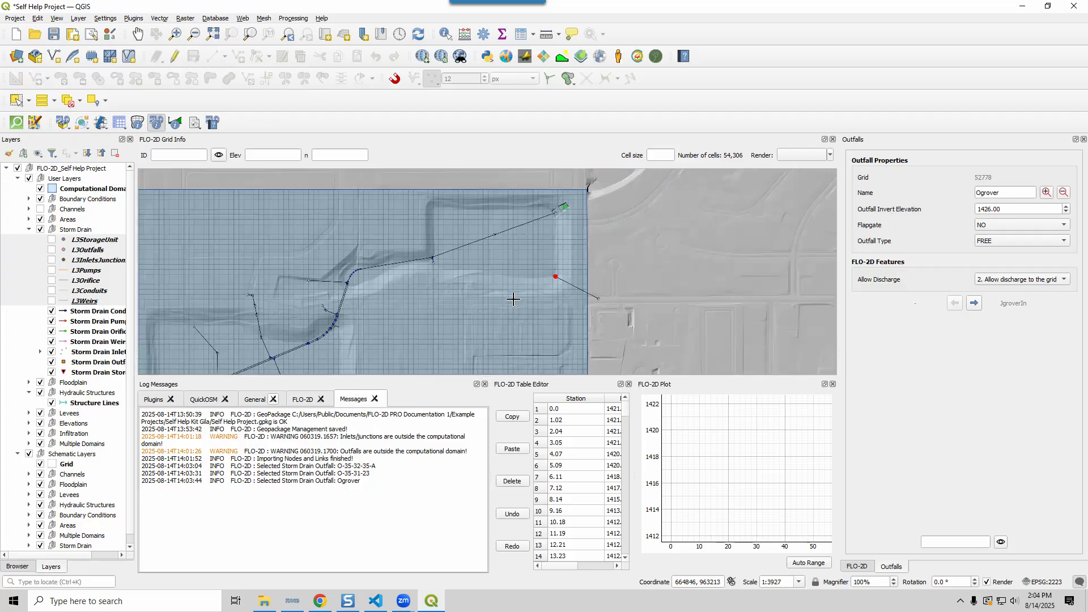
scroll(513, 299, "down", 1)
left_click_drag(517, 312, 668, 219)
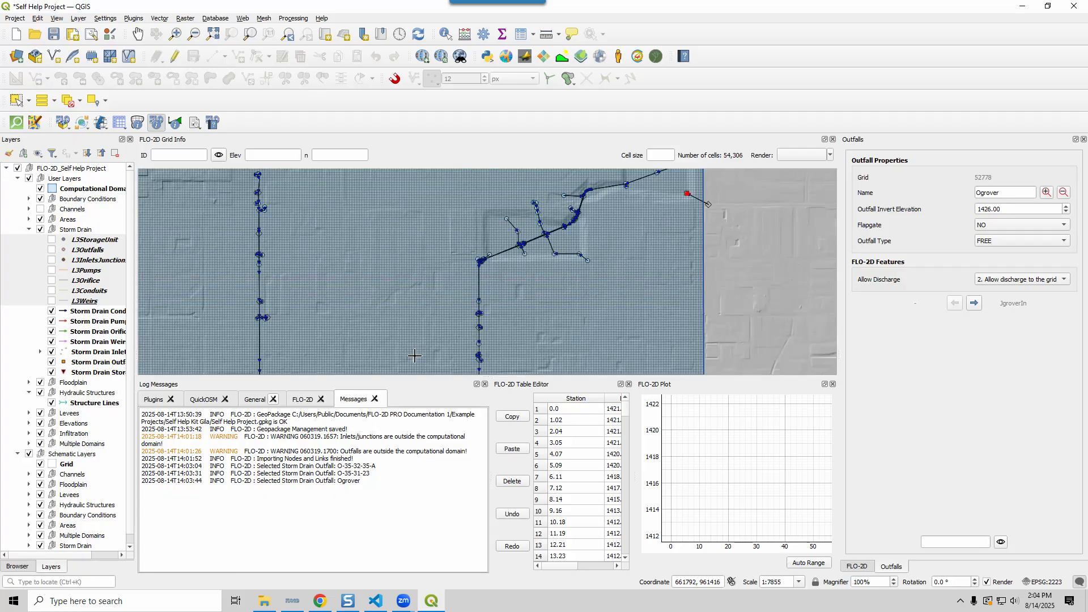
left_click_drag(417, 364, 575, 179)
left_click_drag(202, 350, 207, 342)
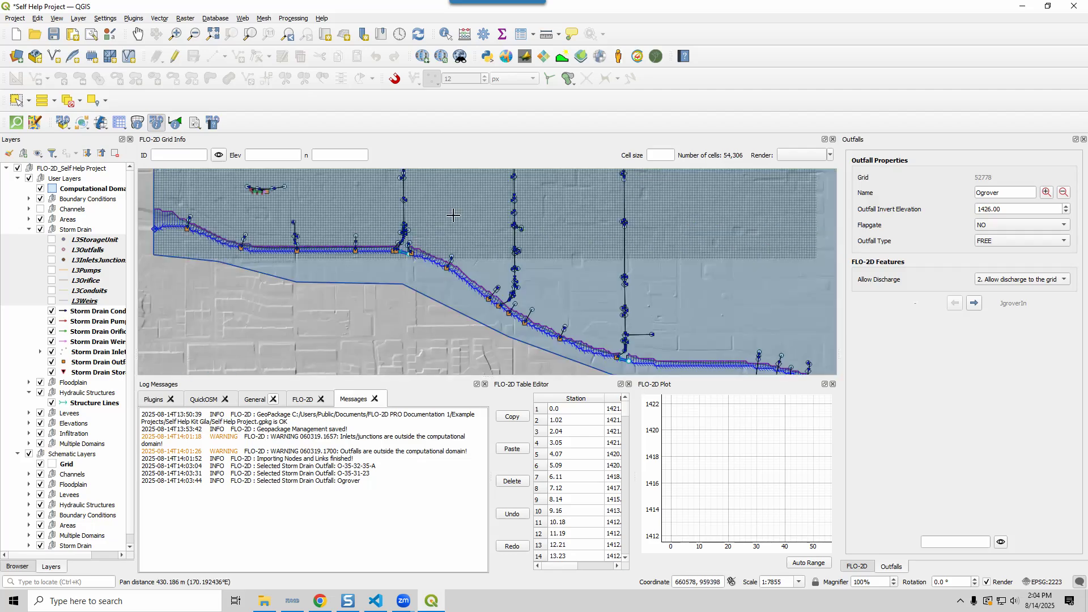
left_click_drag(466, 277, 446, 165)
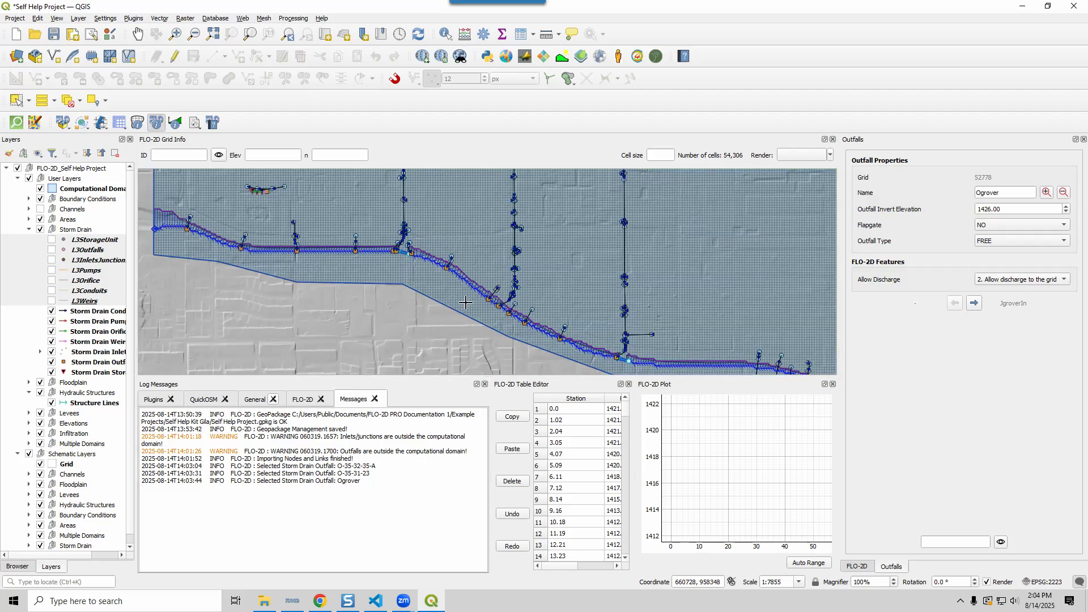
Step: Close the outfall properties and auto-assign inlet and outfall nodes to all links, using a 3-foot search distance
left_click(1083, 140)
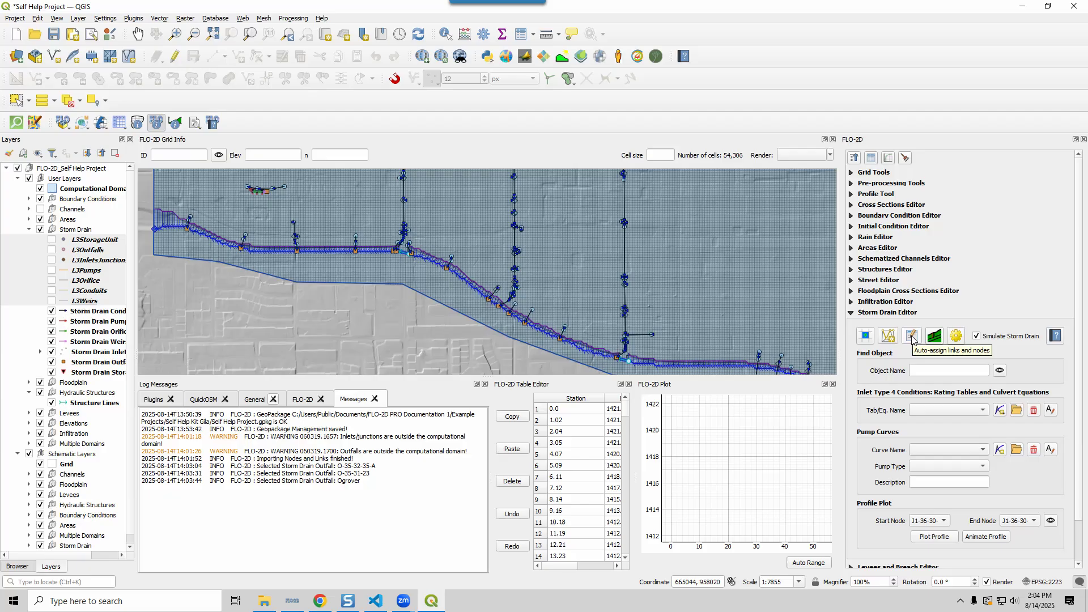
left_click(913, 339)
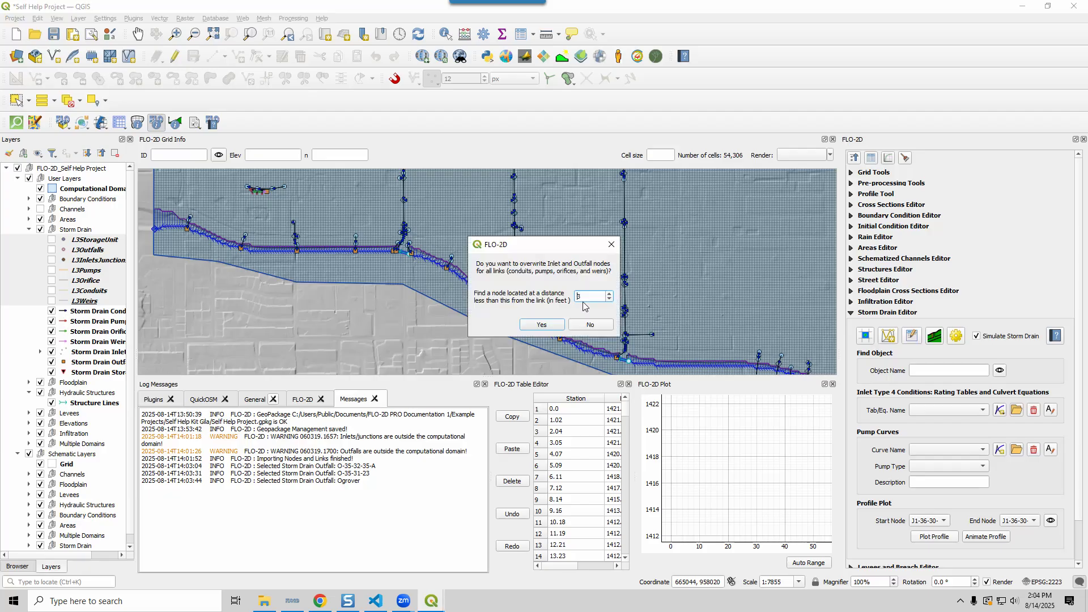
left_click(542, 325)
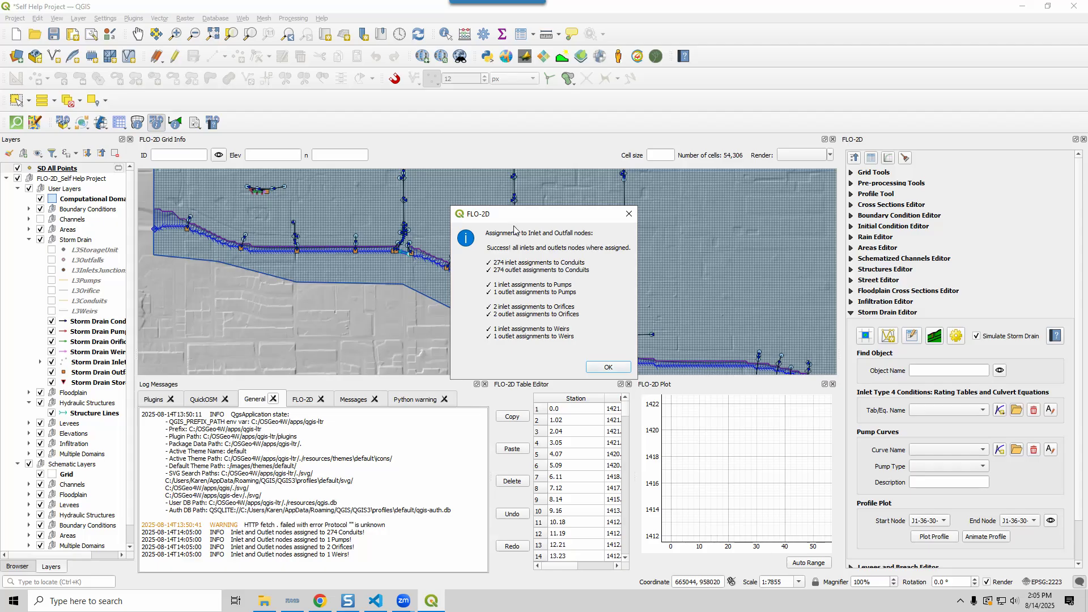
left_click(602, 368)
left_click(912, 337)
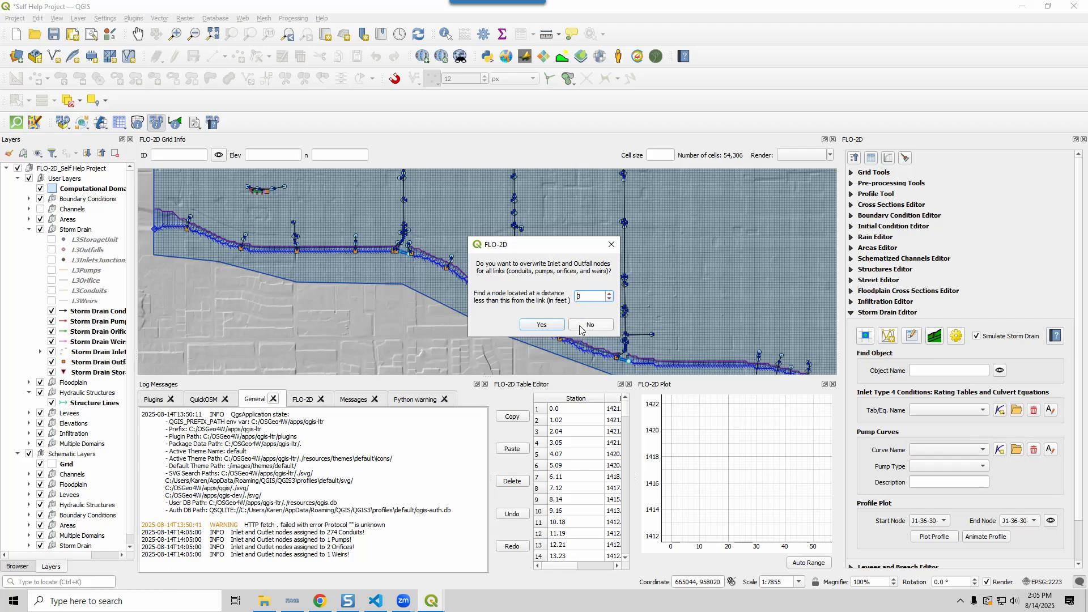
type("3")
left_click(587, 324)
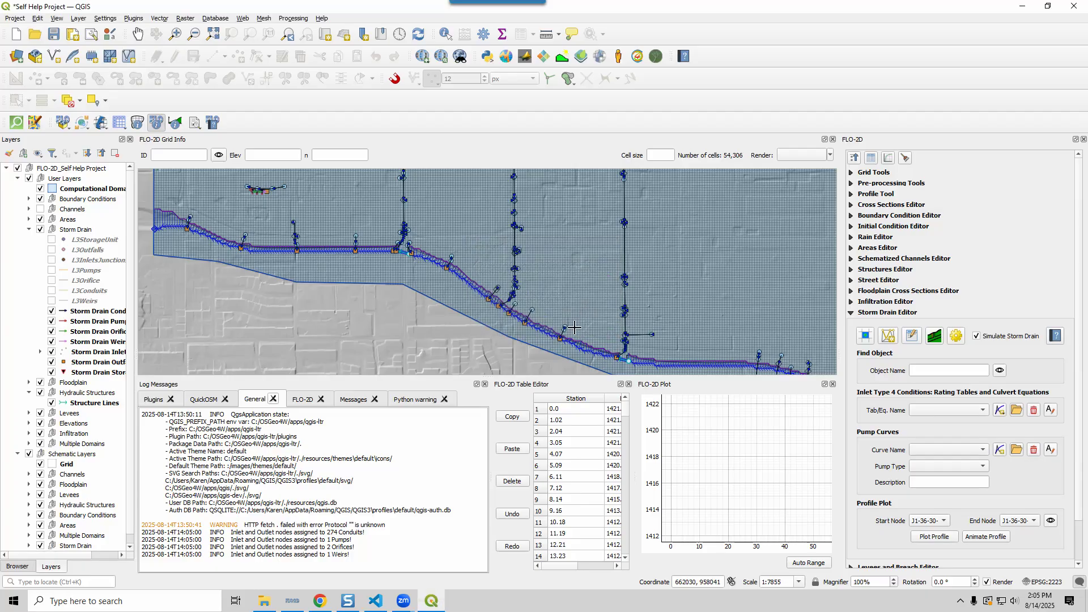
Step: Switch to Chrome and open the Storm Drain page of the Self-Help Kit Gila tutorials in the FLO-2D documentation
scroll(568, 322, "down", 2)
left_click_drag(573, 248, 532, 241)
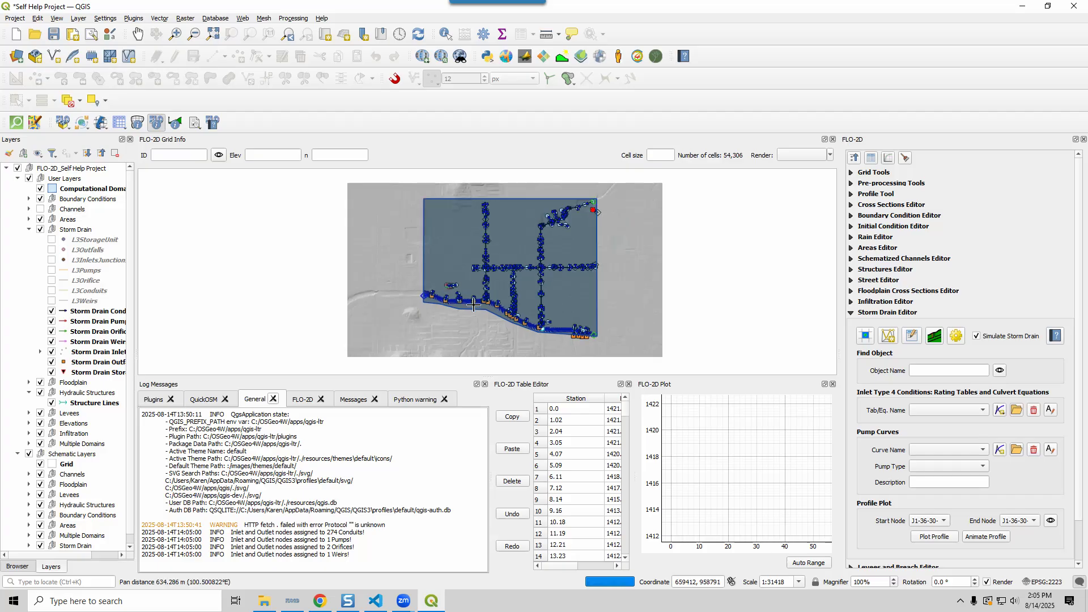
left_click(320, 602)
left_click(505, 14)
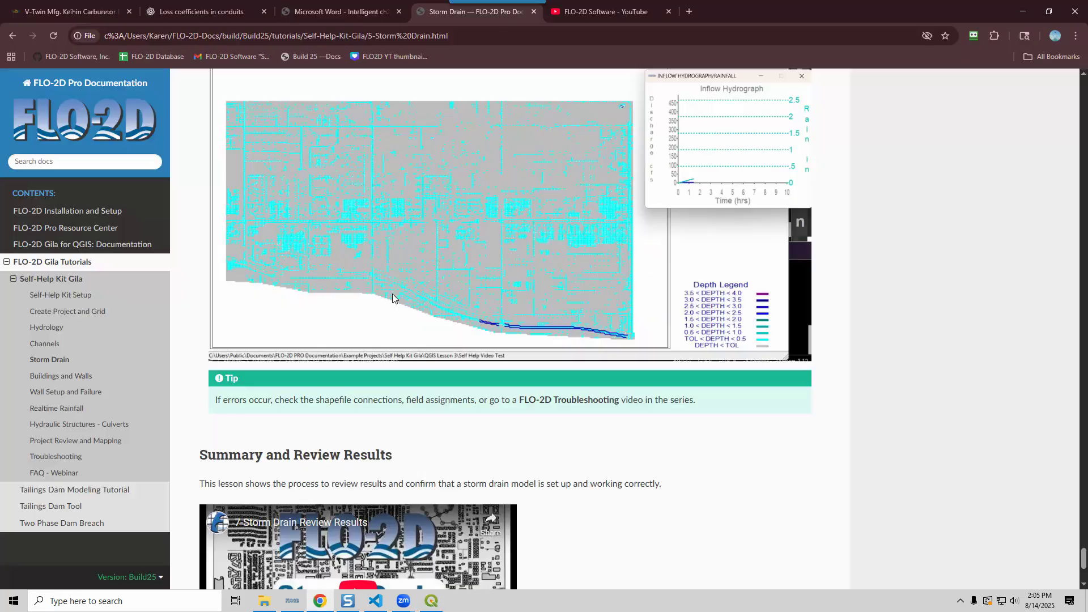
left_click(49, 361)
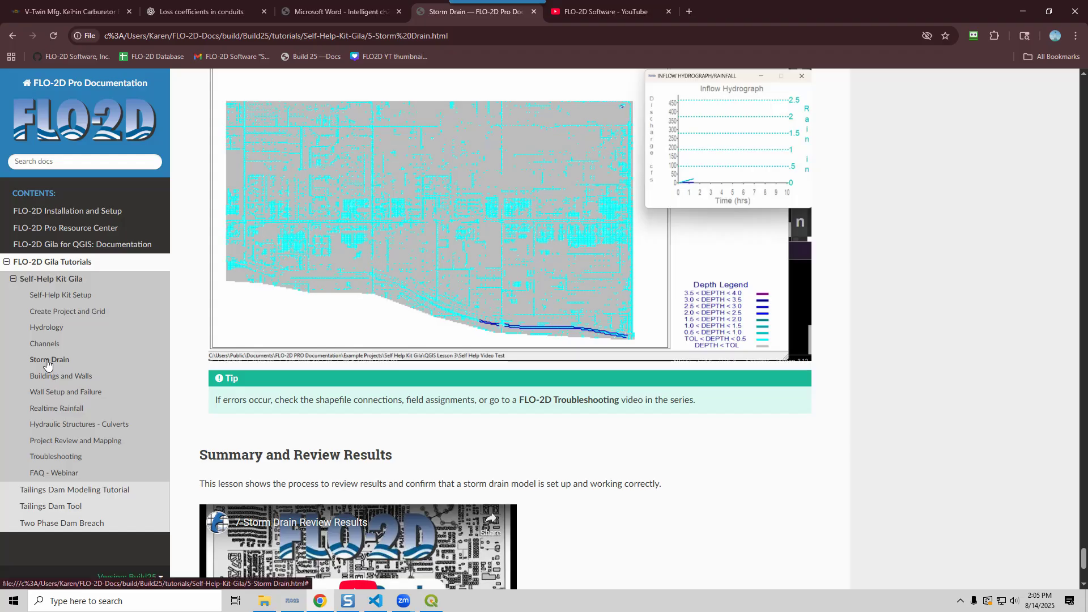
Step: Review the advanced shapefile storm drain instructions from Step 1 through Step 4 on rating tables and culverts, and return to QGIS
scroll(300, 297, "down", 8)
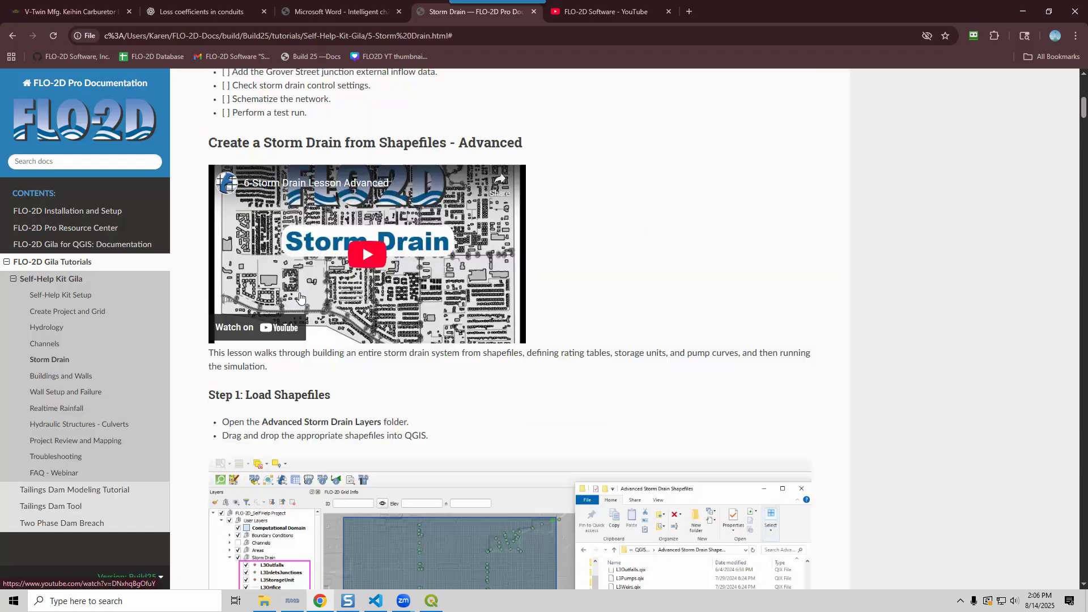
scroll(300, 297, "down", 8)
scroll(300, 298, "down", 3)
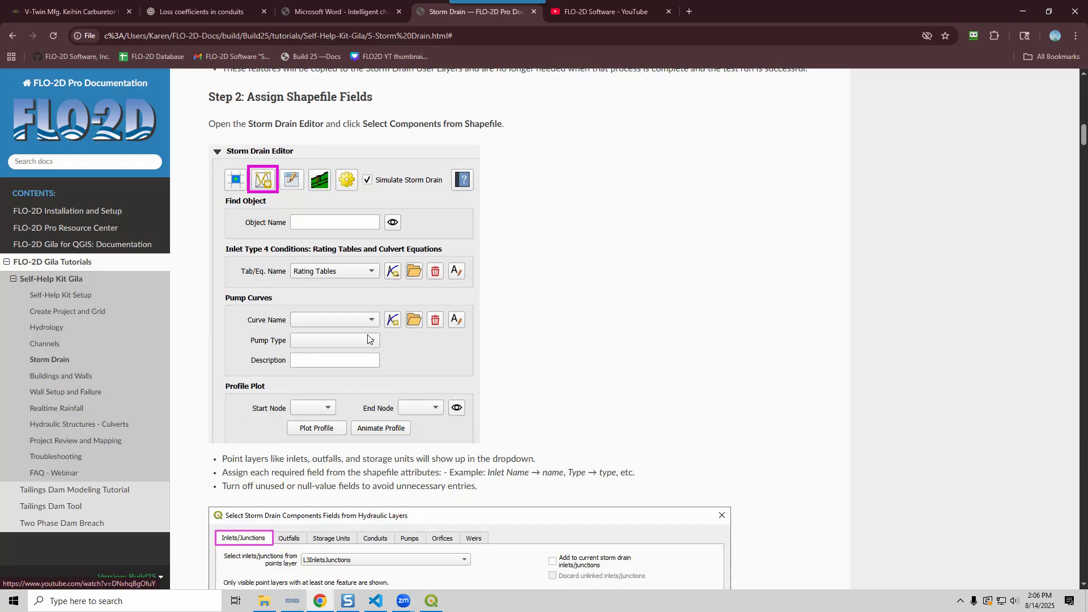
scroll(368, 329, "down", 20)
scroll(367, 332, "down", 12)
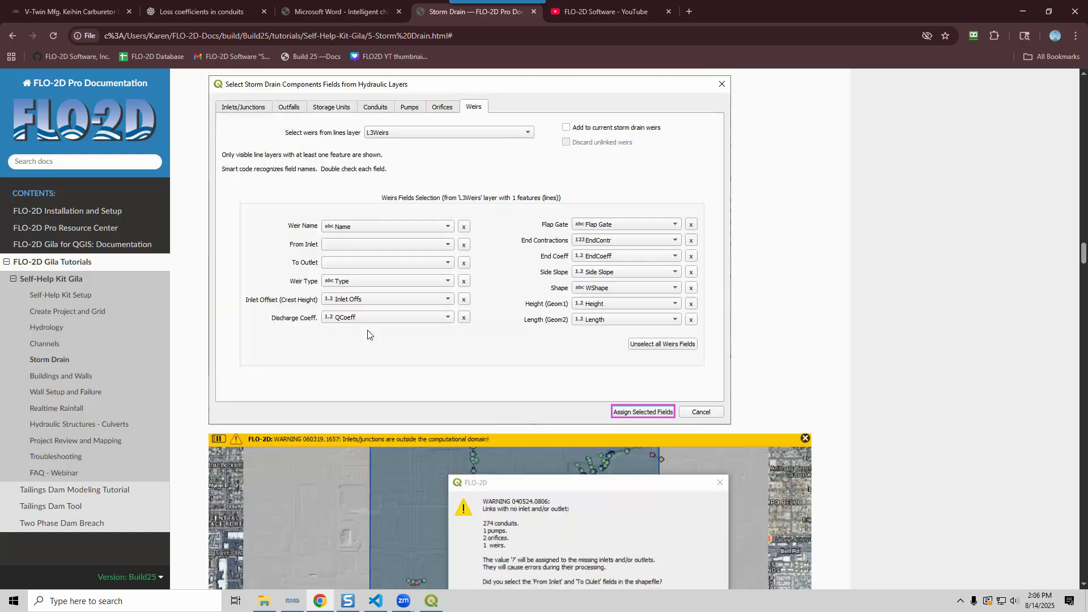
scroll(367, 334, "down", 10)
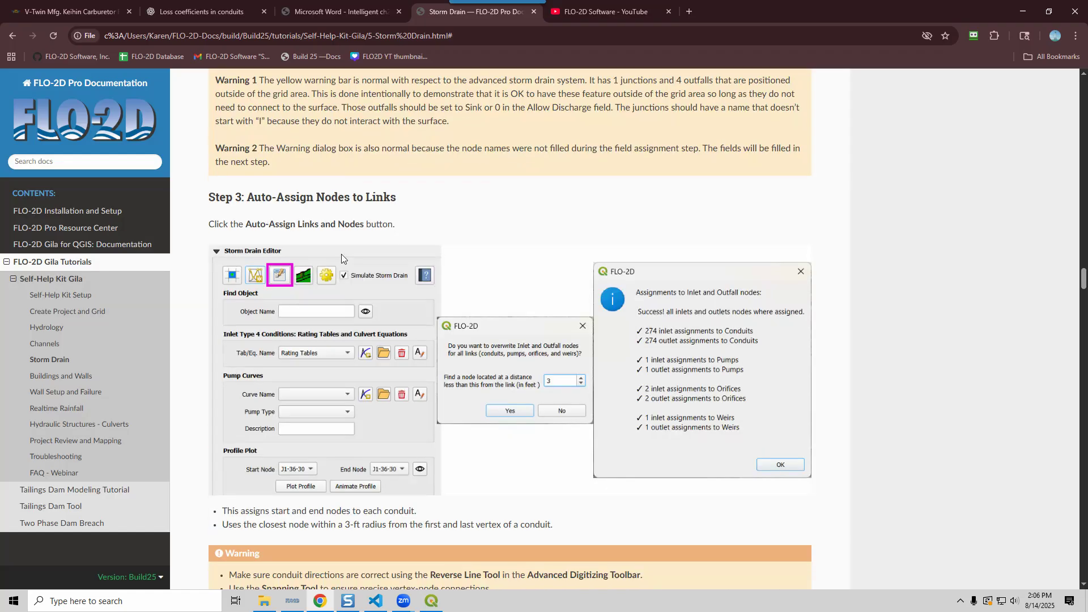
scroll(341, 254, "down", 9)
scroll(436, 295, "up", 3)
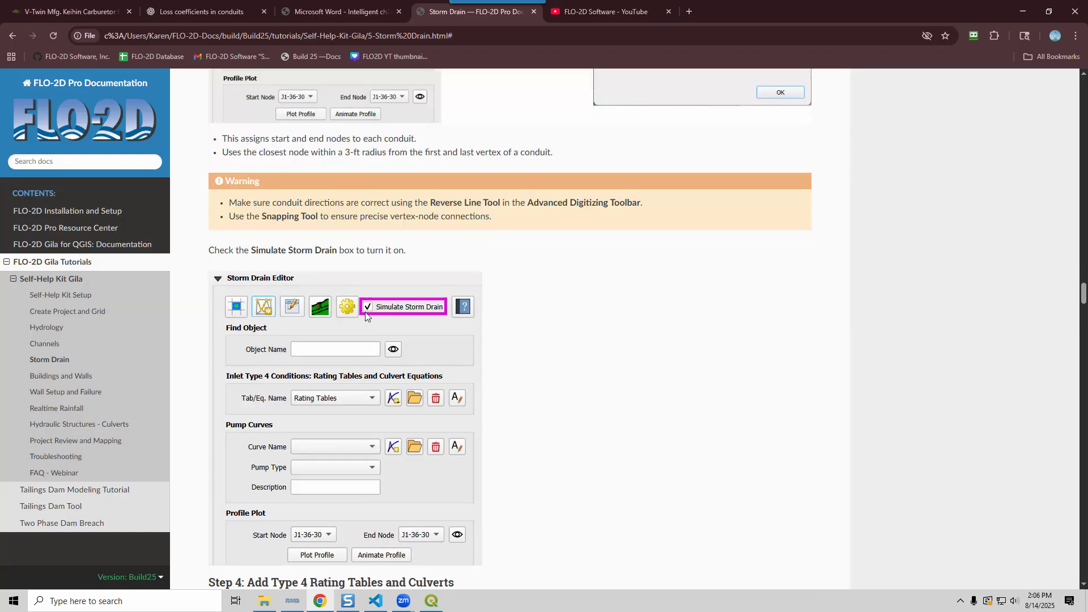
scroll(428, 311, "down", 3)
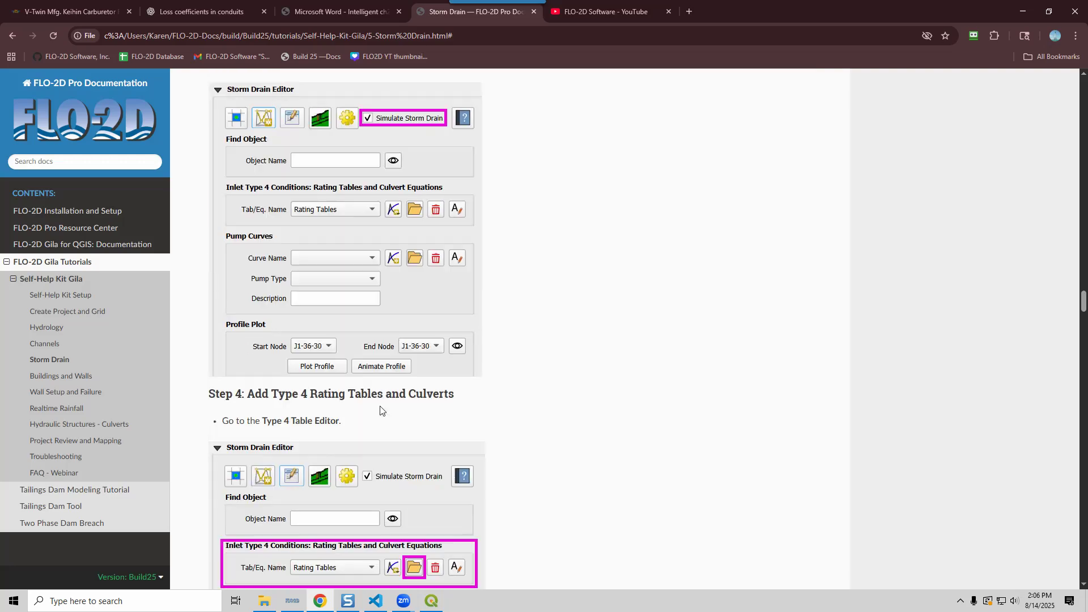
left_click(1022, 12)
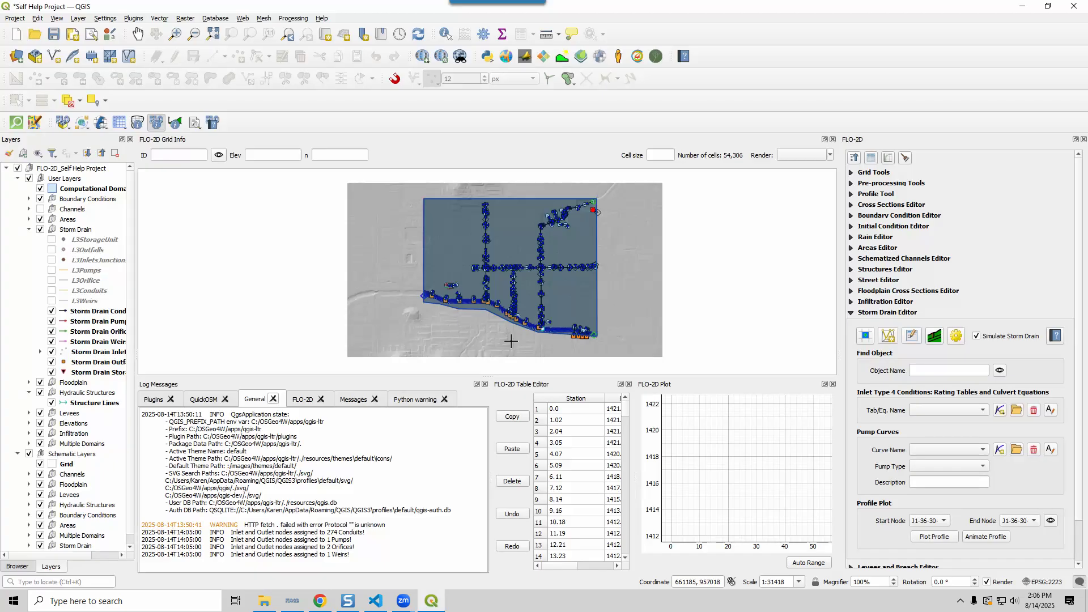
Step: Examine where the outfalls on the western part of the southern channel sit relative to the channel's south bank line
scroll(510, 340, "up", 4)
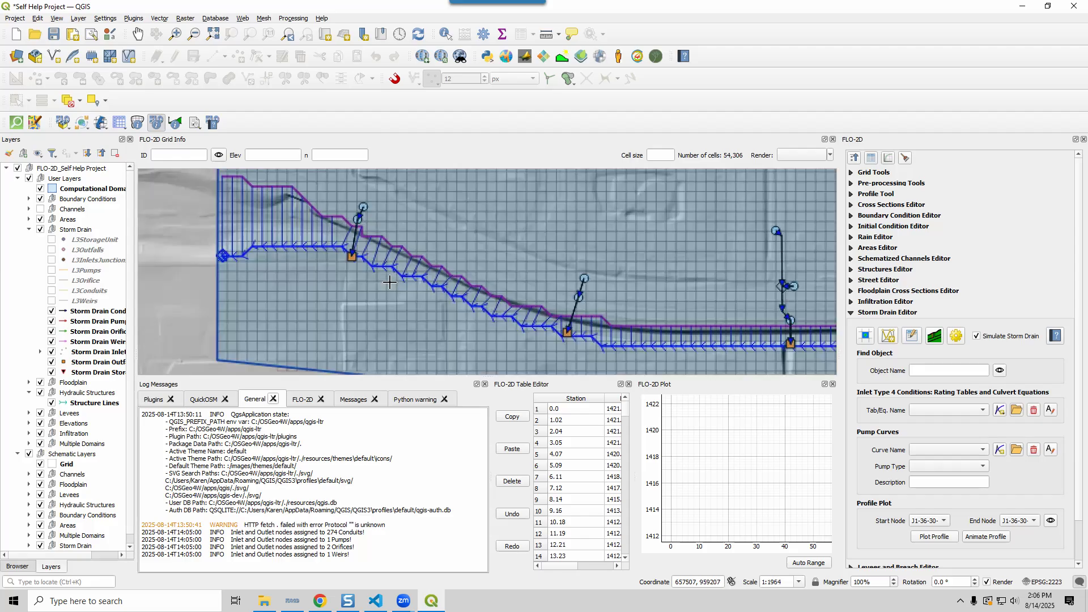
scroll(390, 267, "up", 1)
left_click_drag(584, 318, 325, 146)
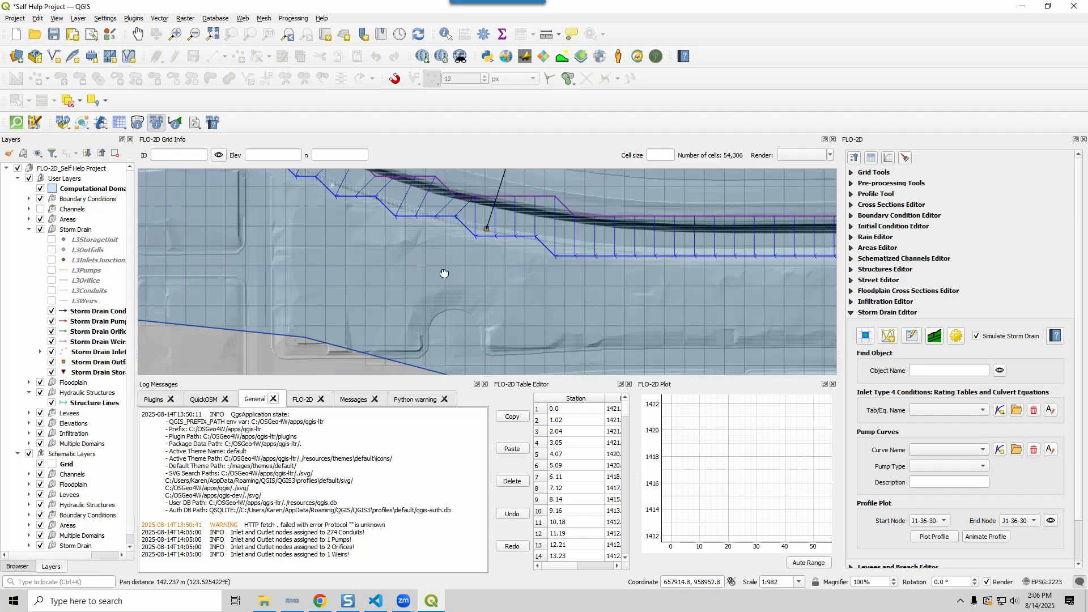
left_click_drag(444, 273, 685, 427)
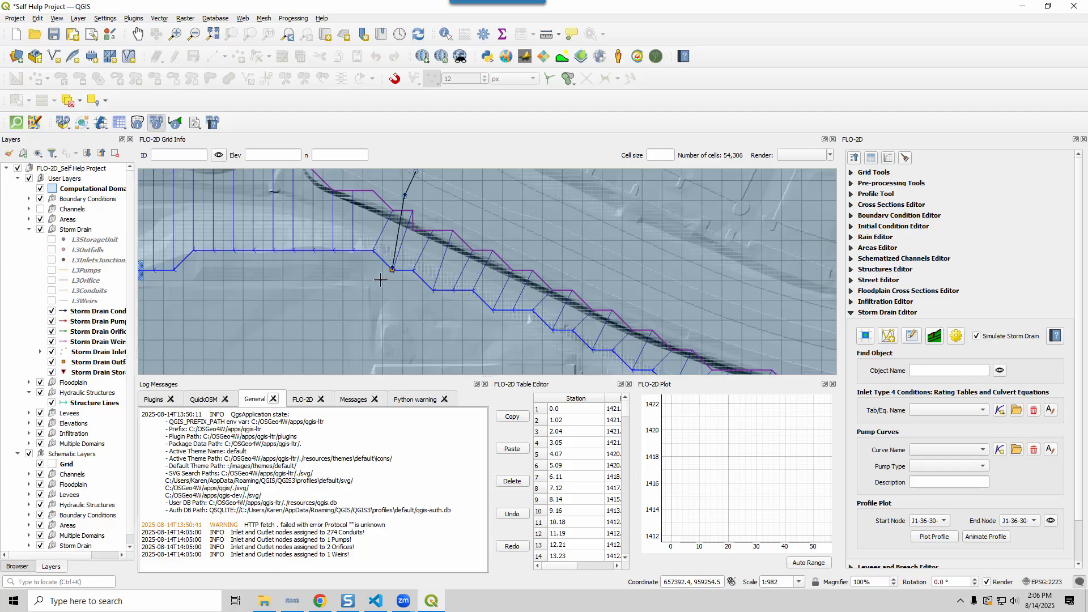
left_click_drag(416, 269, 618, 271)
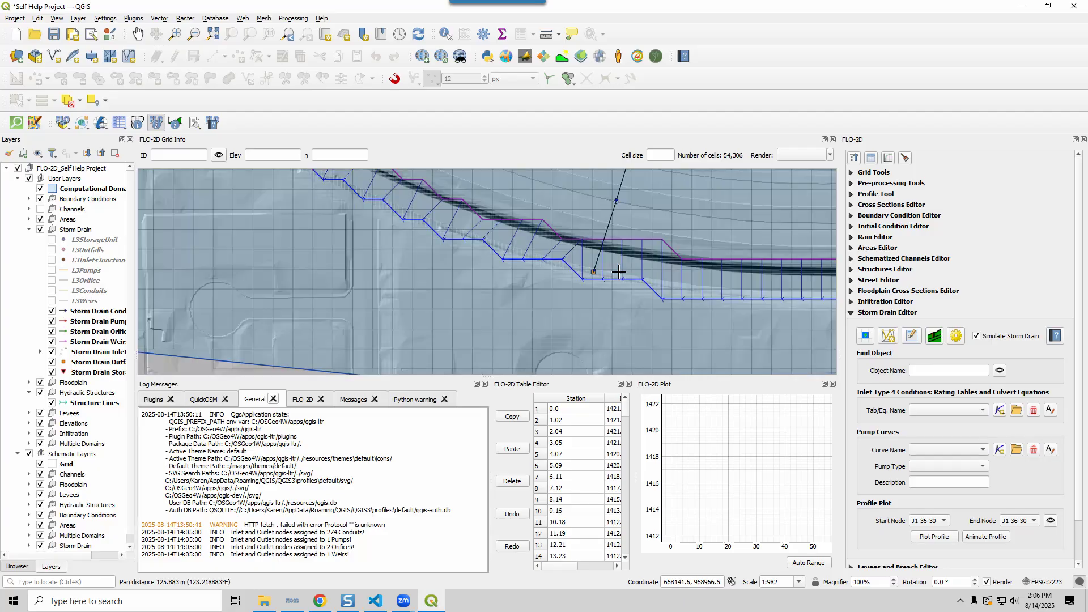
scroll(578, 266, "up", 1)
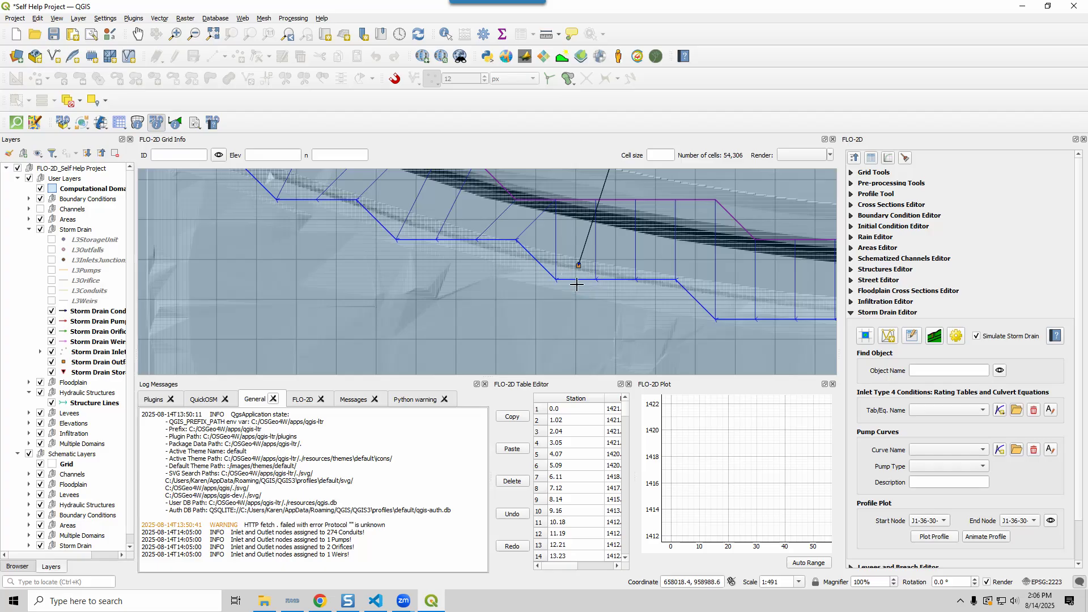
scroll(577, 285, "up", 1)
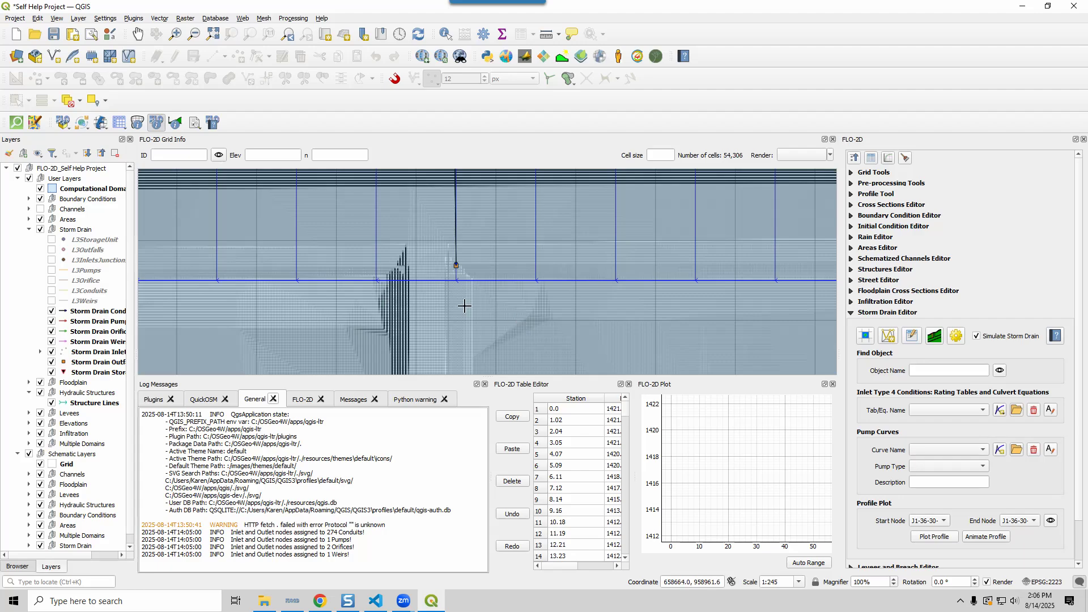
Step: Enable editing on the Storm Drain Conduits and Outfalls layers together, and activate the vertex tool with snapping
scroll(463, 307, "down", 2)
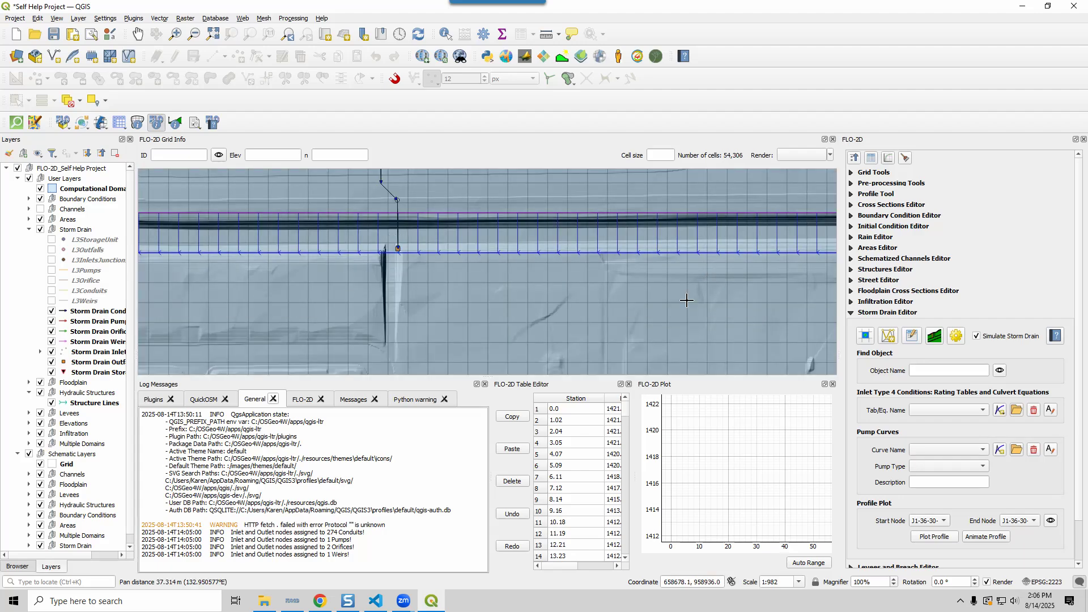
left_click_drag(731, 283, 372, 287)
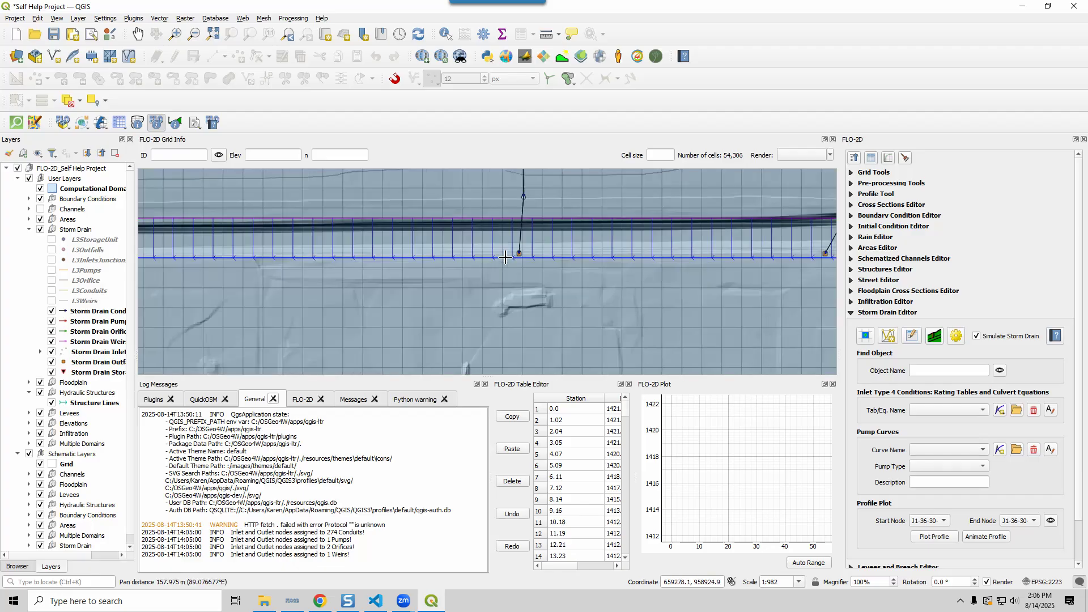
left_click_drag(751, 296, 473, 305)
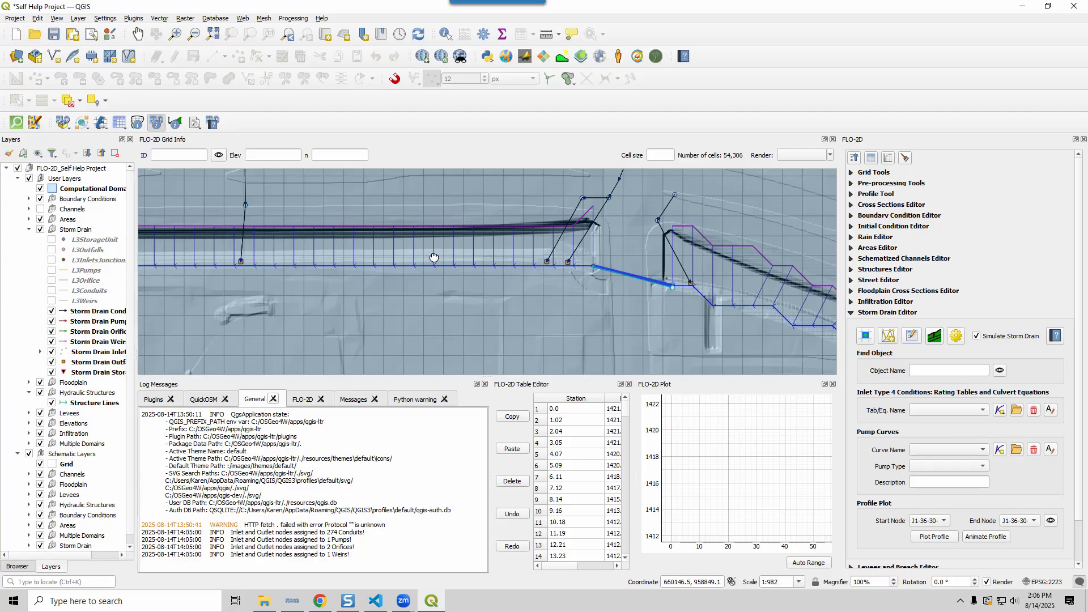
left_click_drag(269, 212, 492, 267)
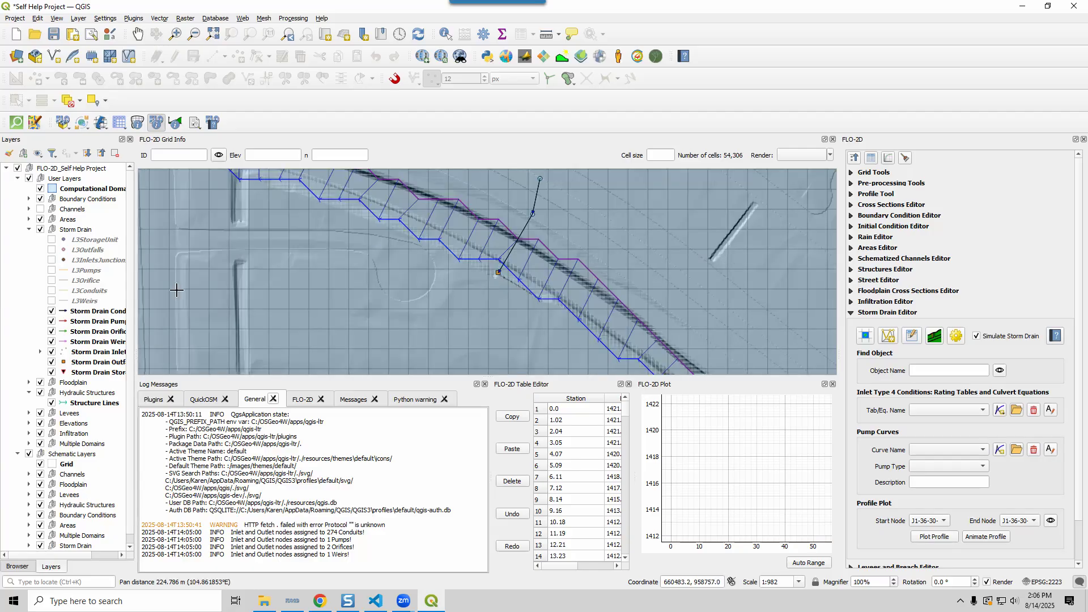
left_click(79, 314)
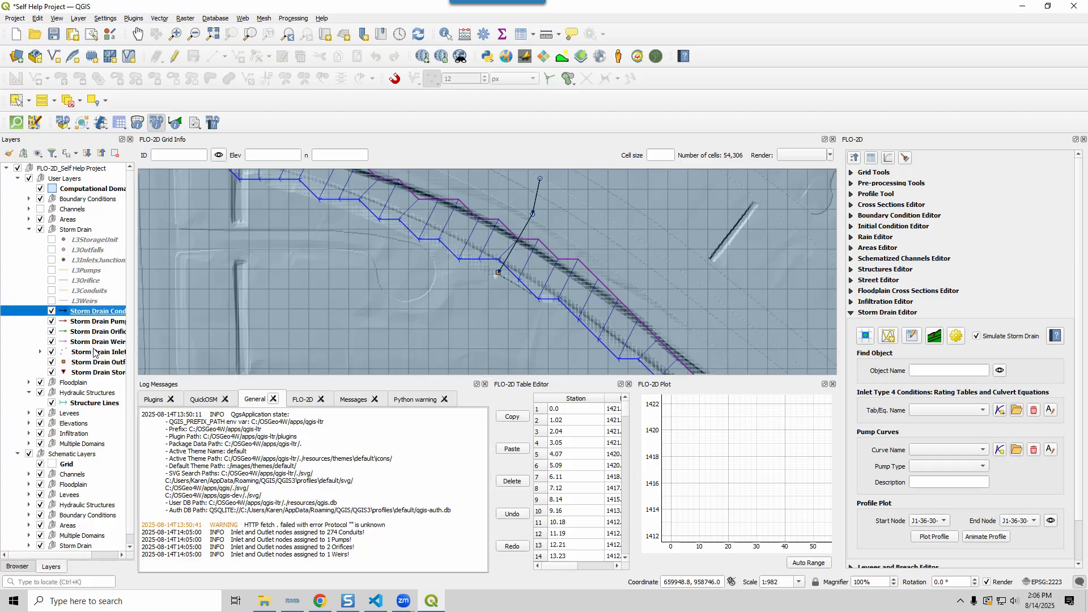
left_click(88, 365, "ctrl")
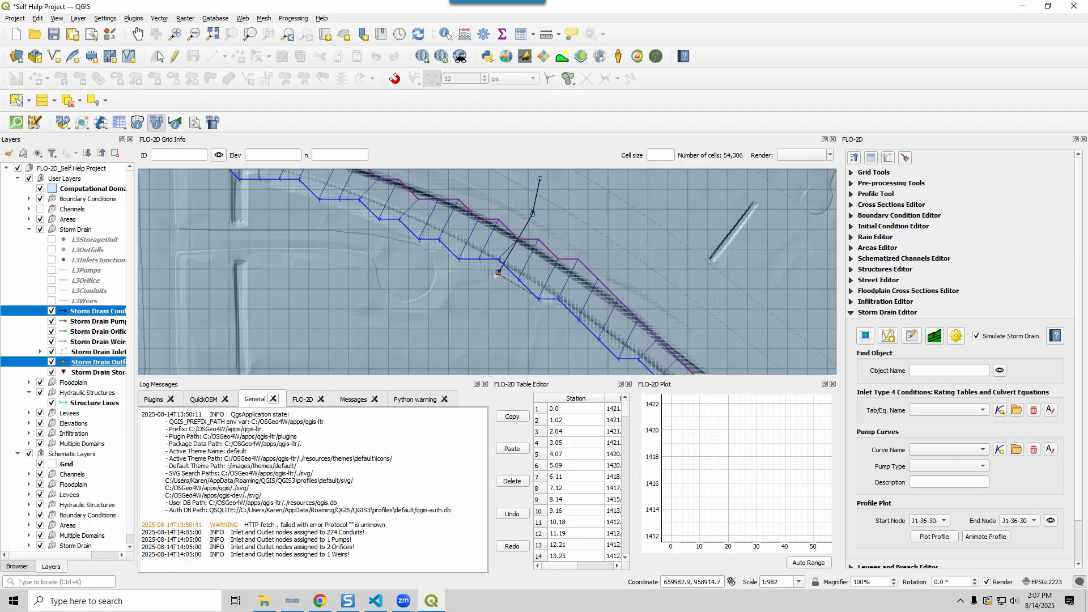
left_click(175, 56)
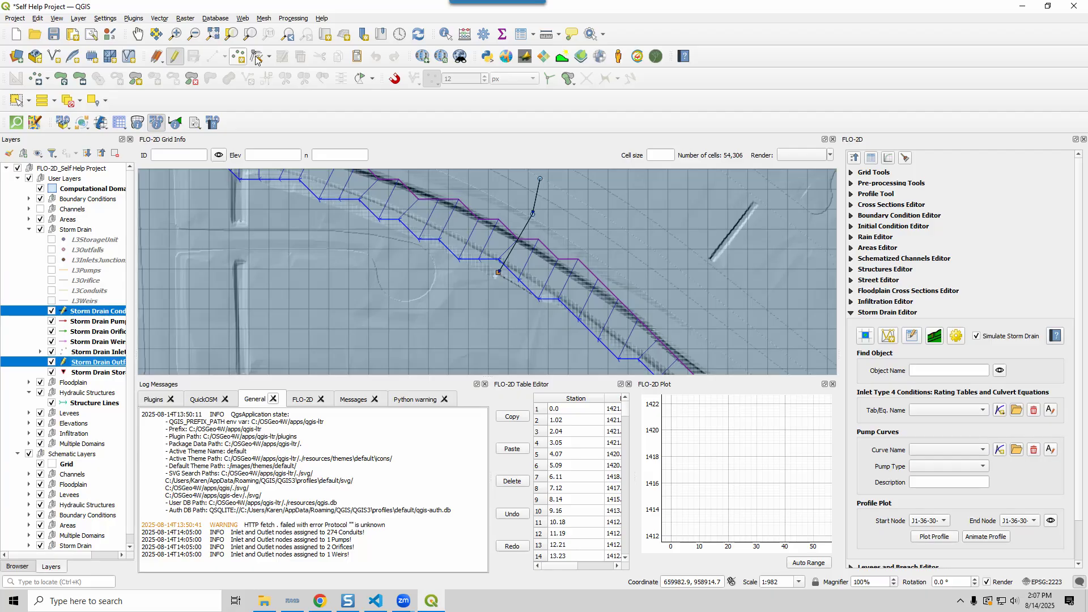
left_click(256, 58)
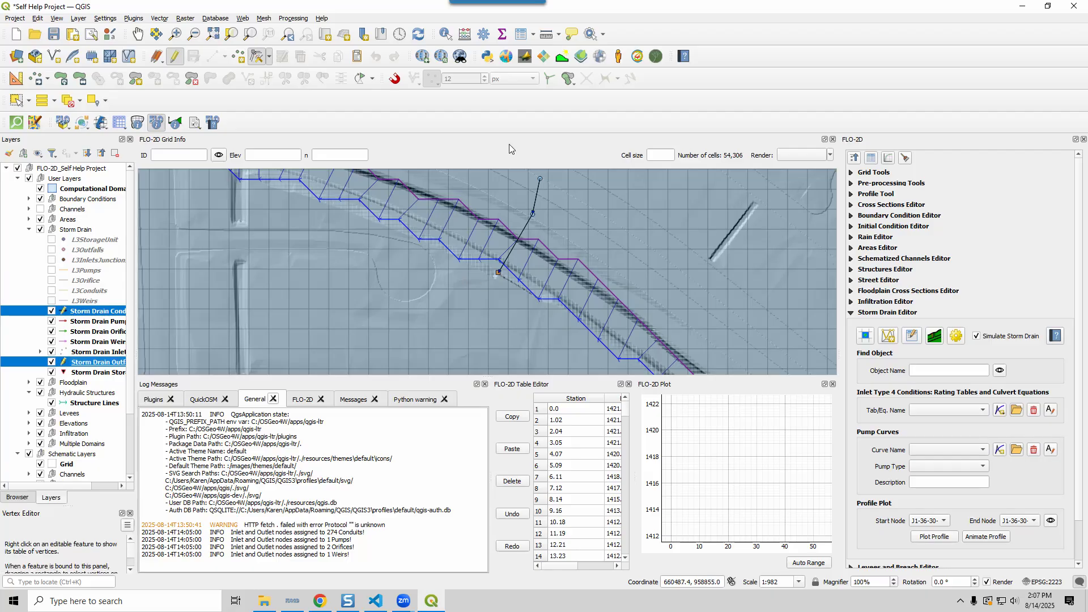
left_click(394, 81)
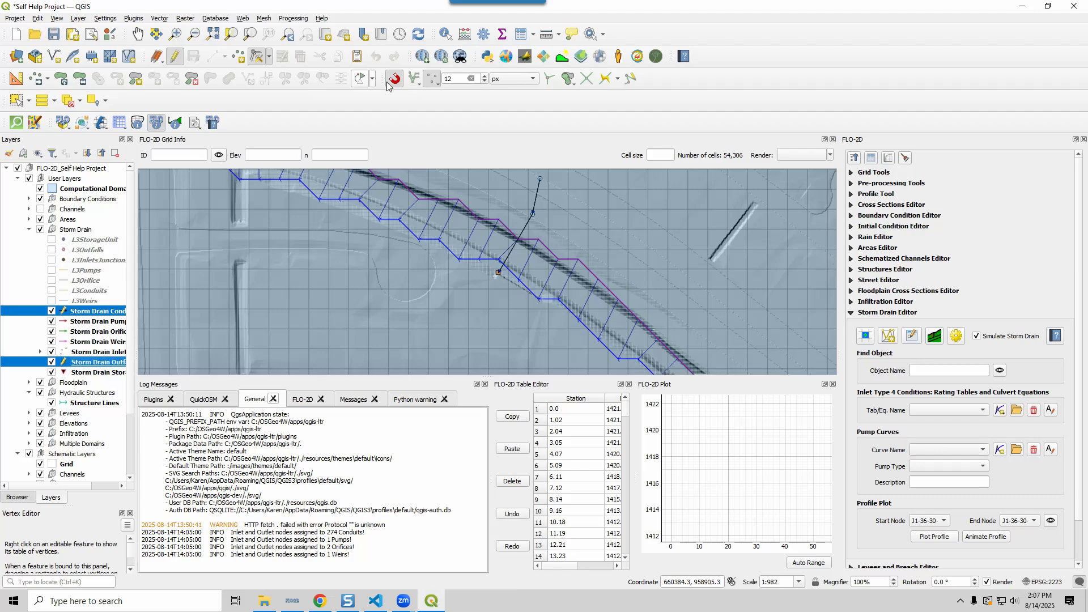
right_click(406, 110)
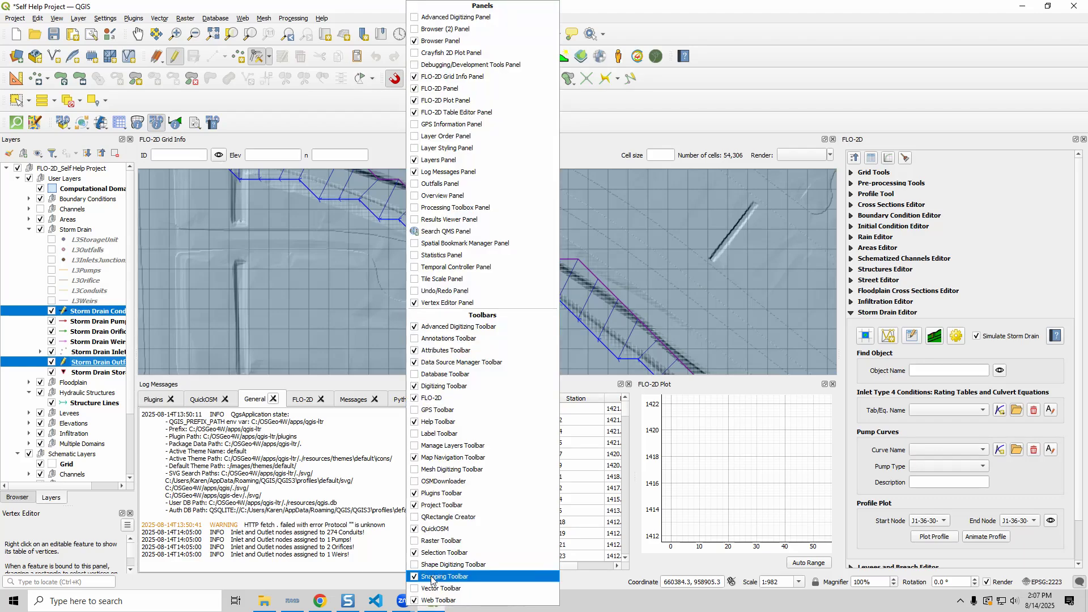
left_click(593, 125)
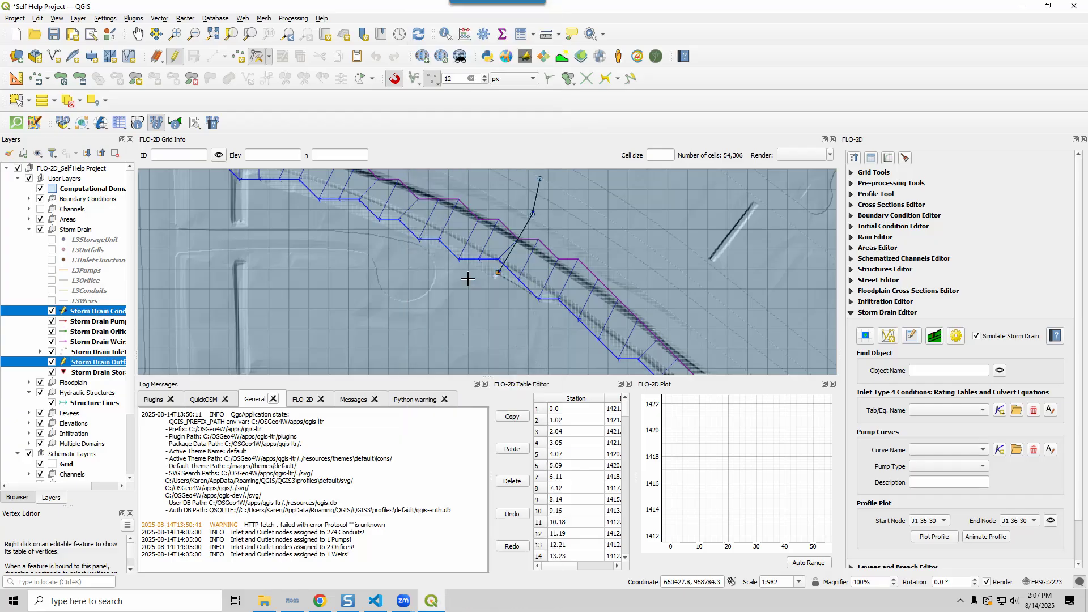
Step: Move the first two off-line outfalls and their conduit ends along the diagonal channel reach onto the nearest south bank line vertices
left_click(496, 274)
right_click(496, 273)
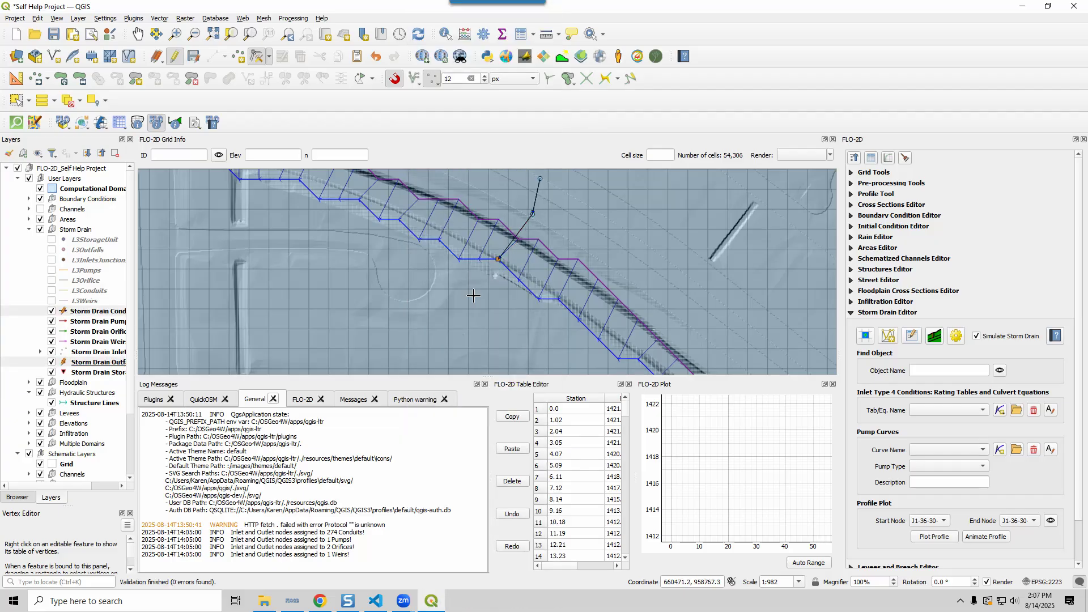
left_click_drag(494, 311, 203, 175)
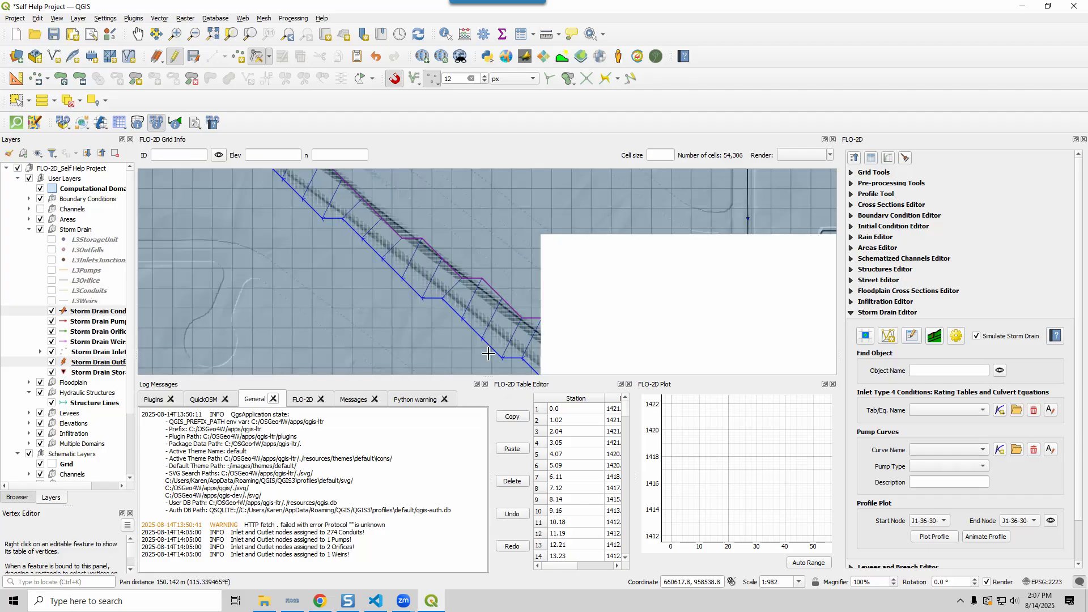
left_click_drag(489, 354, 318, 187)
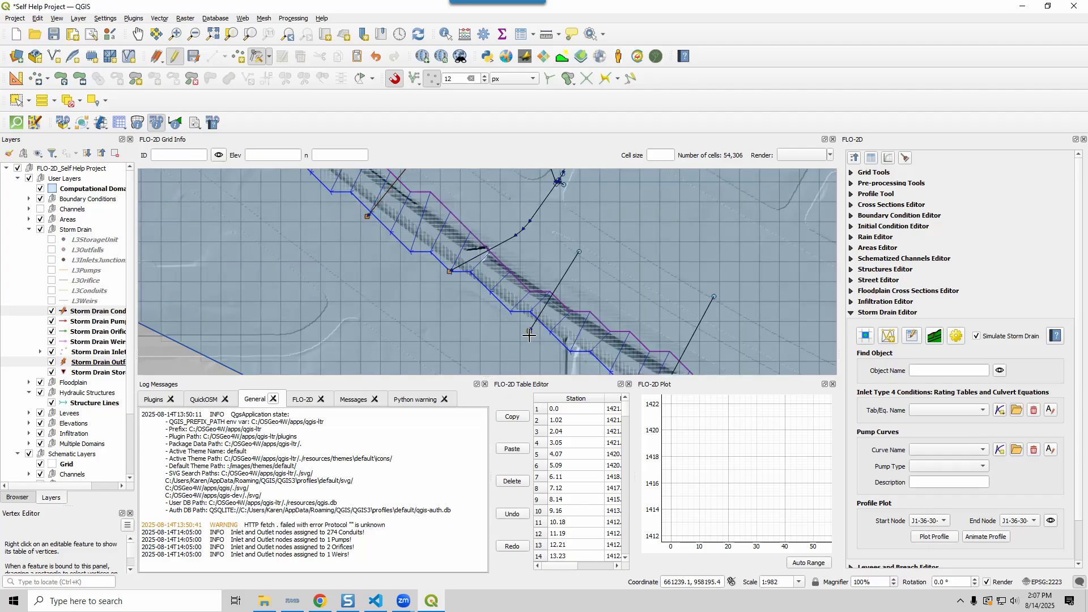
left_click(530, 312)
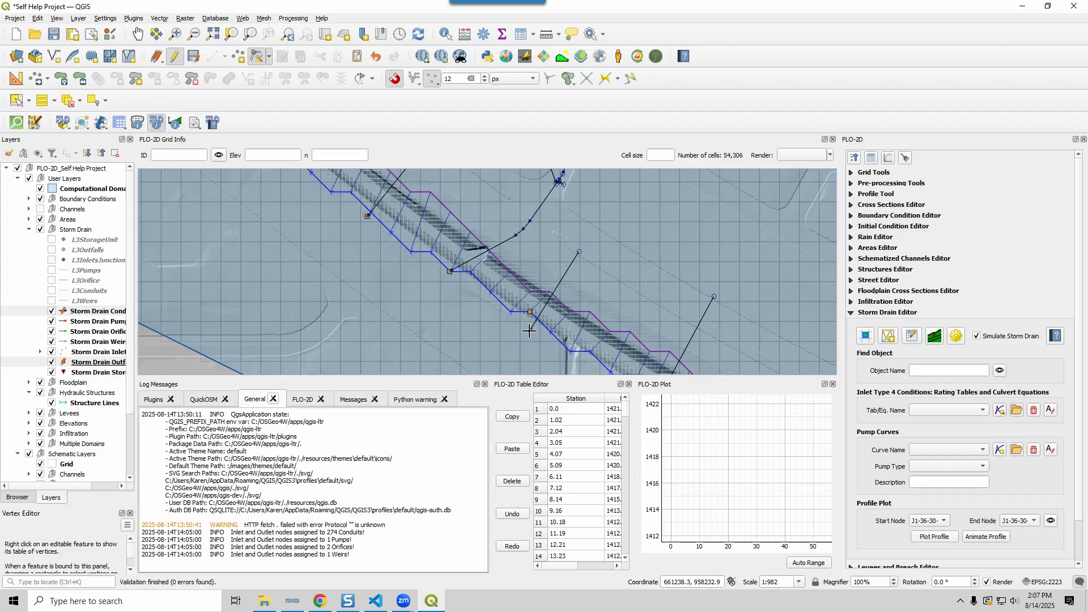
left_click(527, 327)
left_click(531, 314)
Step: Snap the next two misplaced outfalls and their conduit ends, up to the channel's eastern culvert crossing, onto south bank line vertices
left_click_drag(452, 272, 396, 228)
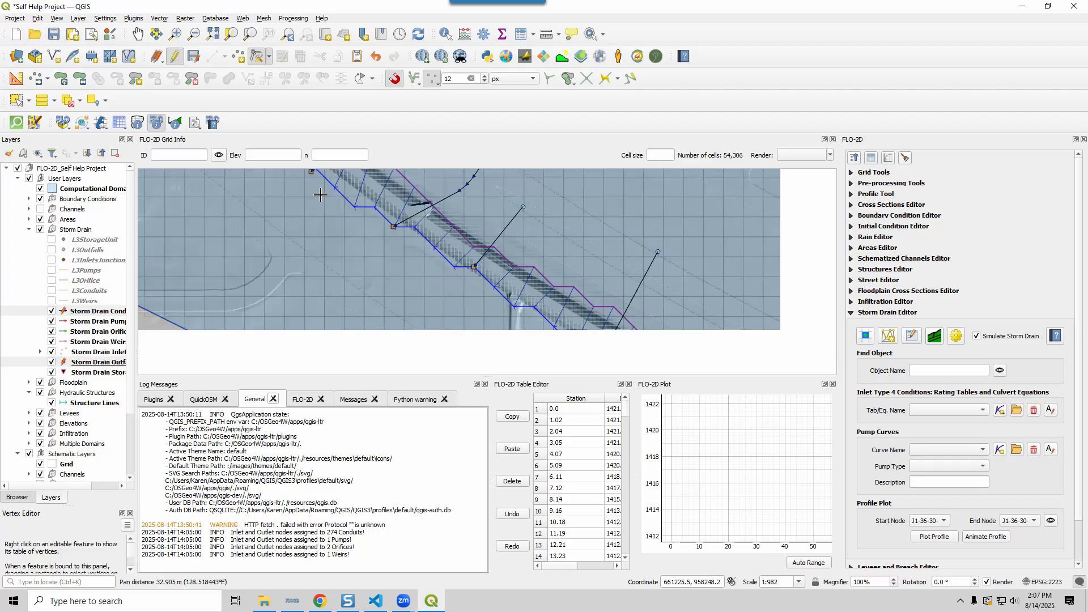
left_click_drag(422, 265, 438, 298)
left_click(455, 293)
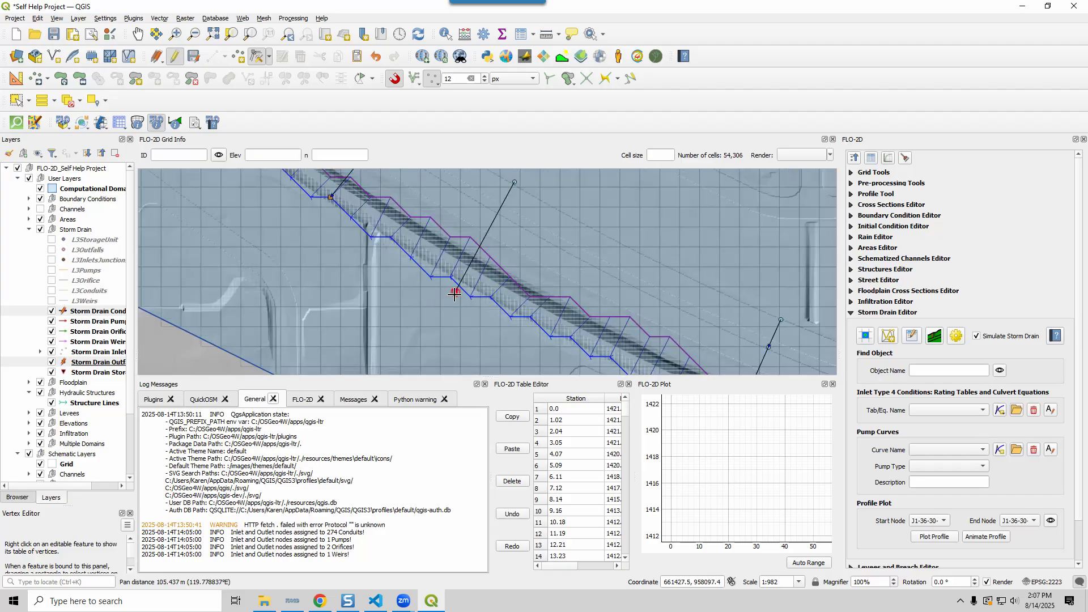
left_click(451, 278)
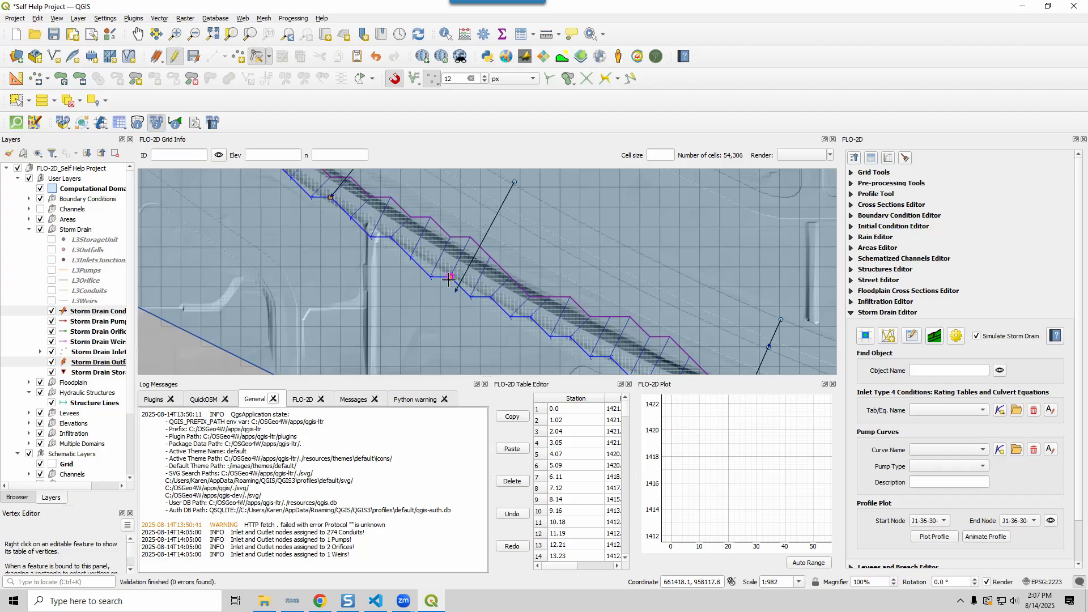
left_click(450, 277)
left_click_drag(551, 330, 367, 189)
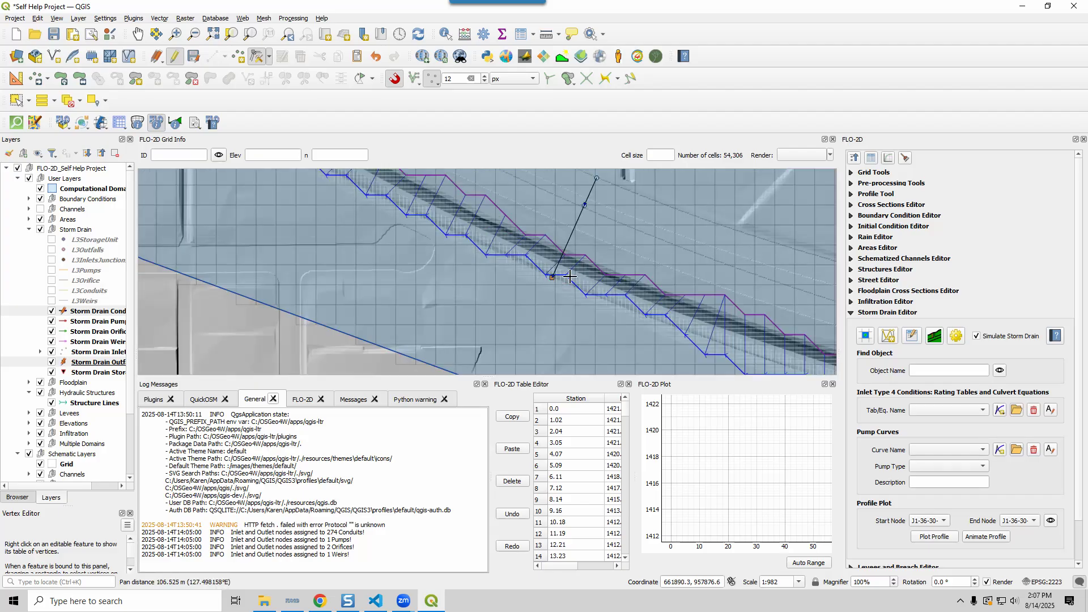
left_click_drag(742, 337, 422, 218)
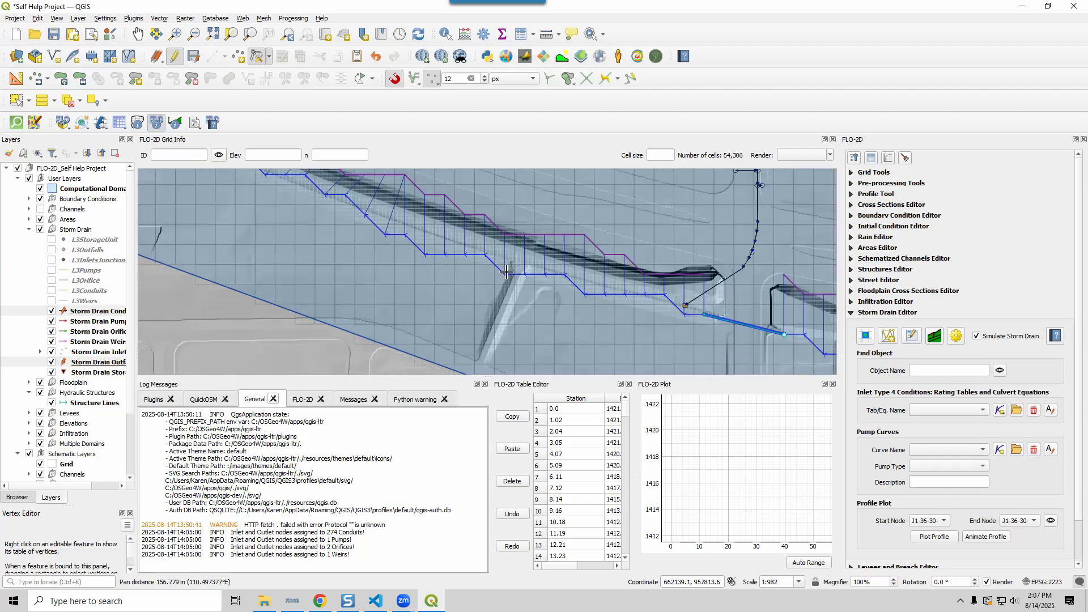
left_click(685, 306)
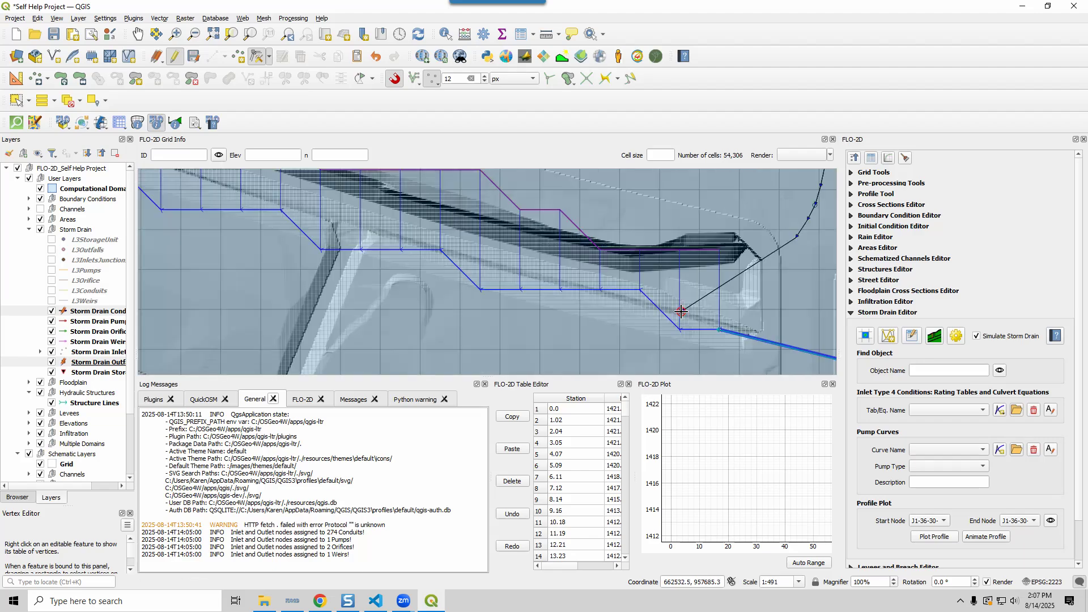
scroll(693, 302, "up", 1)
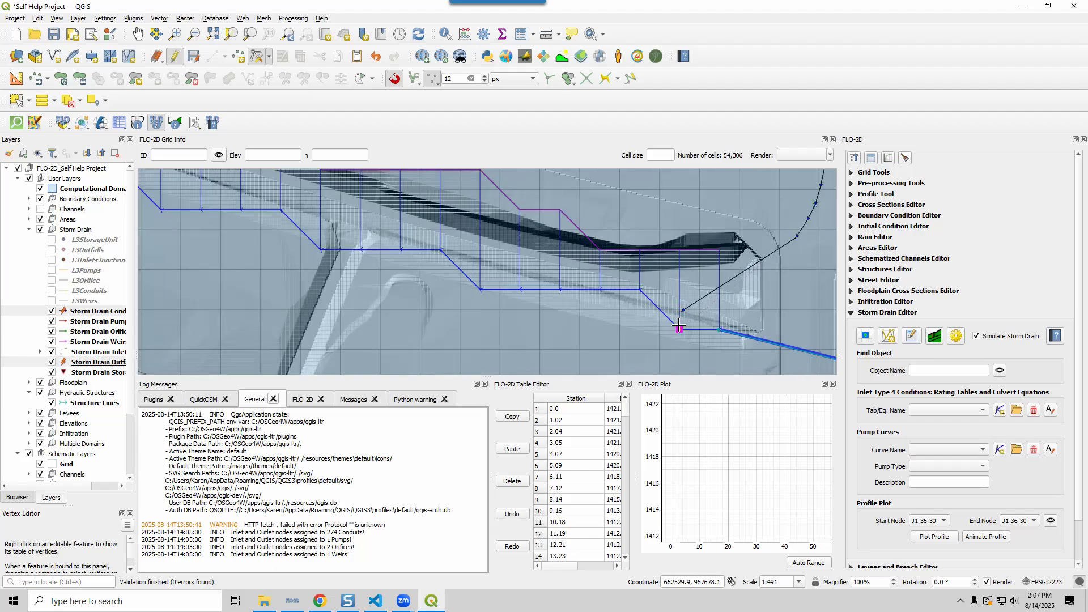
left_click(679, 328)
Step: Save the moved vertices in the Storm Drain Conduits and Outfalls layers and stop editing both
left_click_drag(743, 328, 447, 234)
scroll(447, 234, "down", 1)
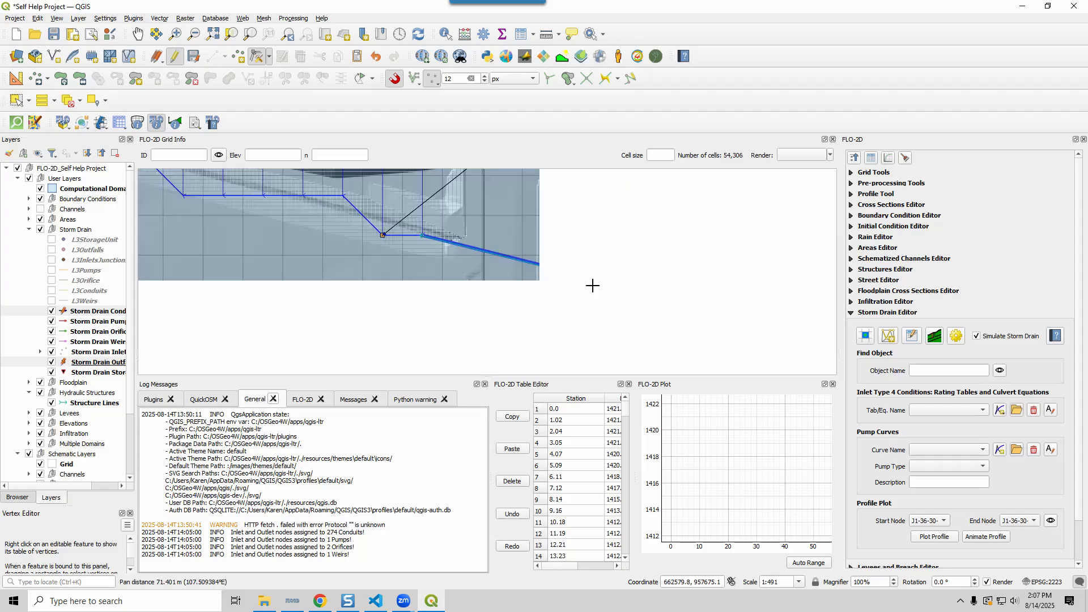
left_click_drag(688, 318, 390, 292)
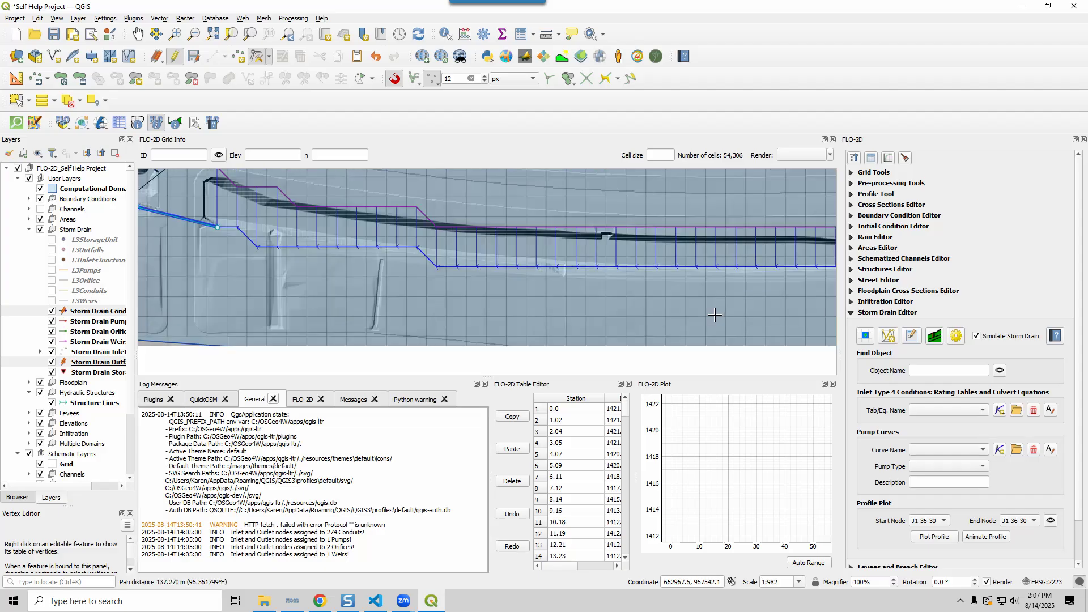
left_click_drag(715, 315, 448, 333)
left_click_drag(754, 326, 383, 291)
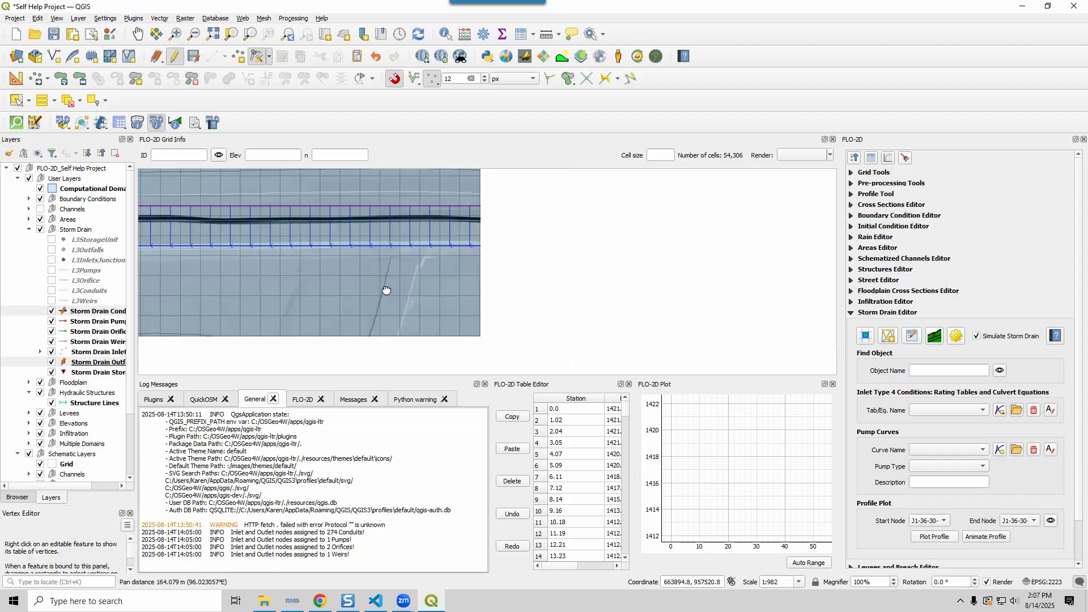
scroll(711, 327, "down", 2)
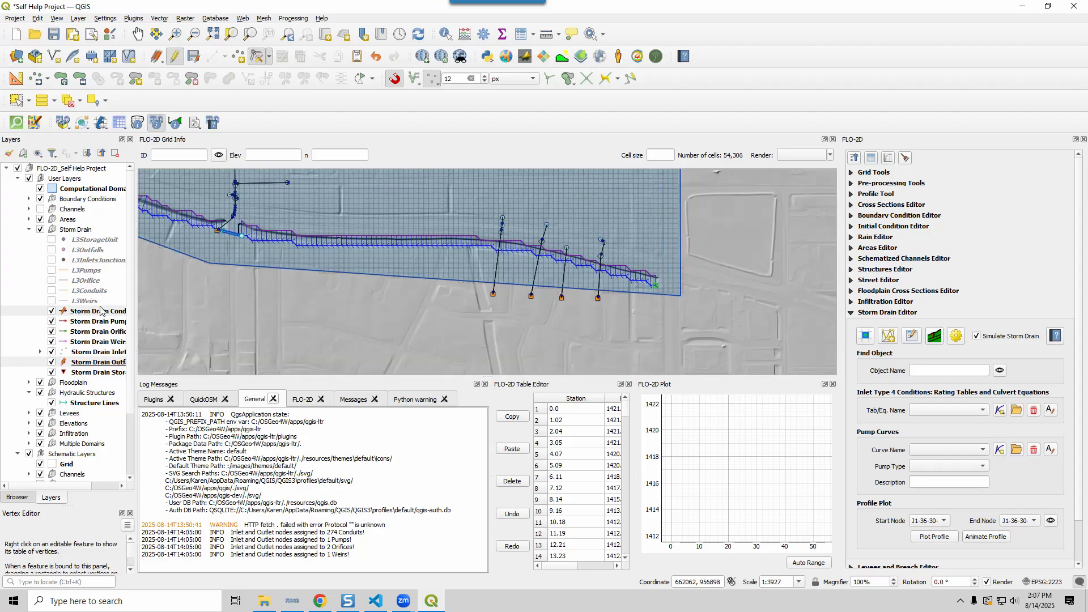
left_click(90, 311)
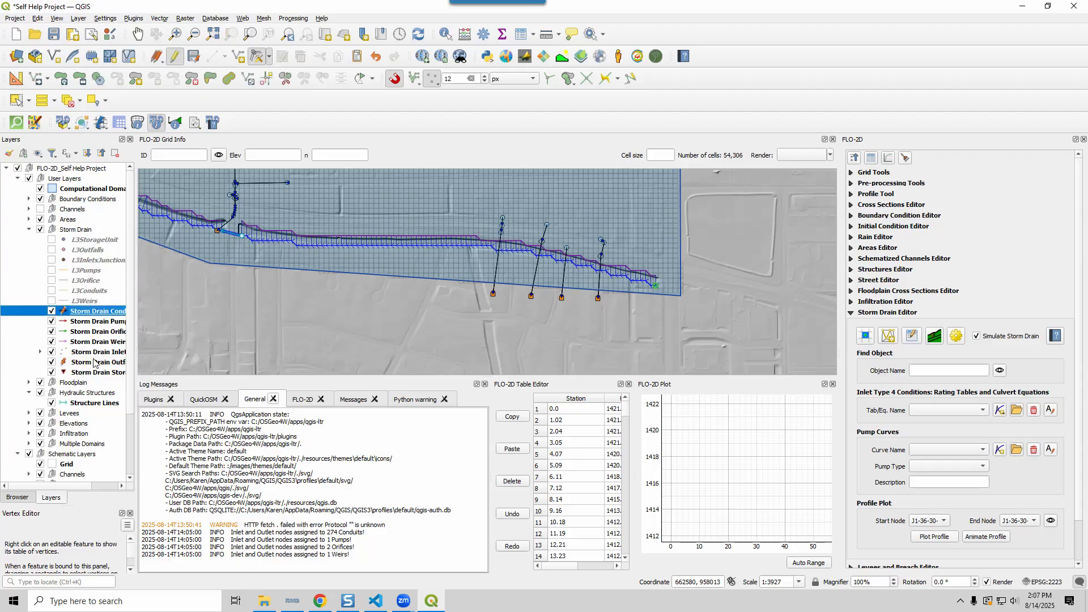
left_click(96, 363, "ctrl")
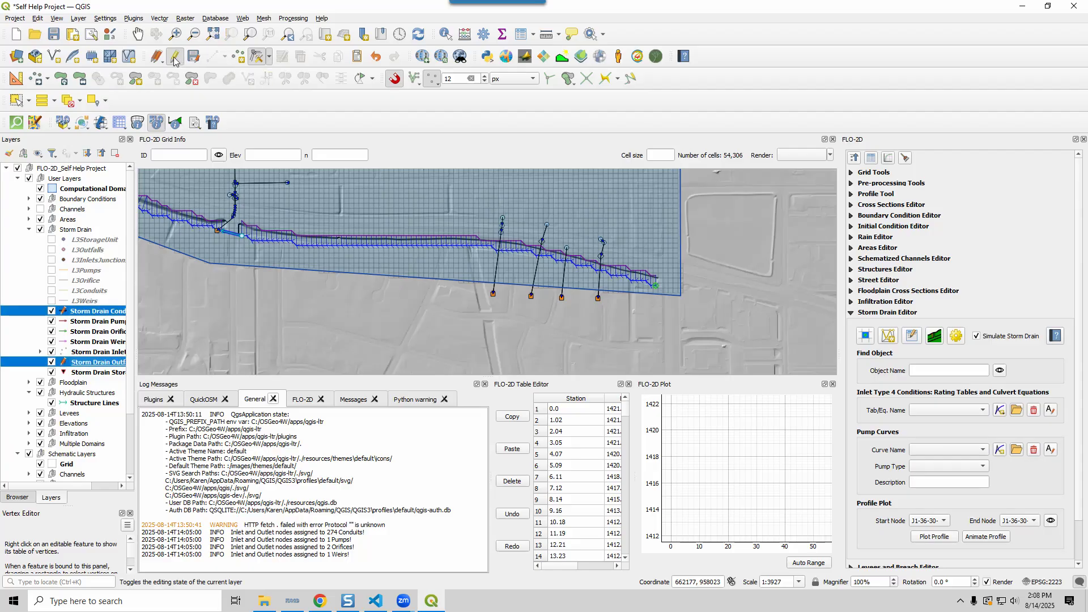
left_click(180, 61)
left_click(527, 306)
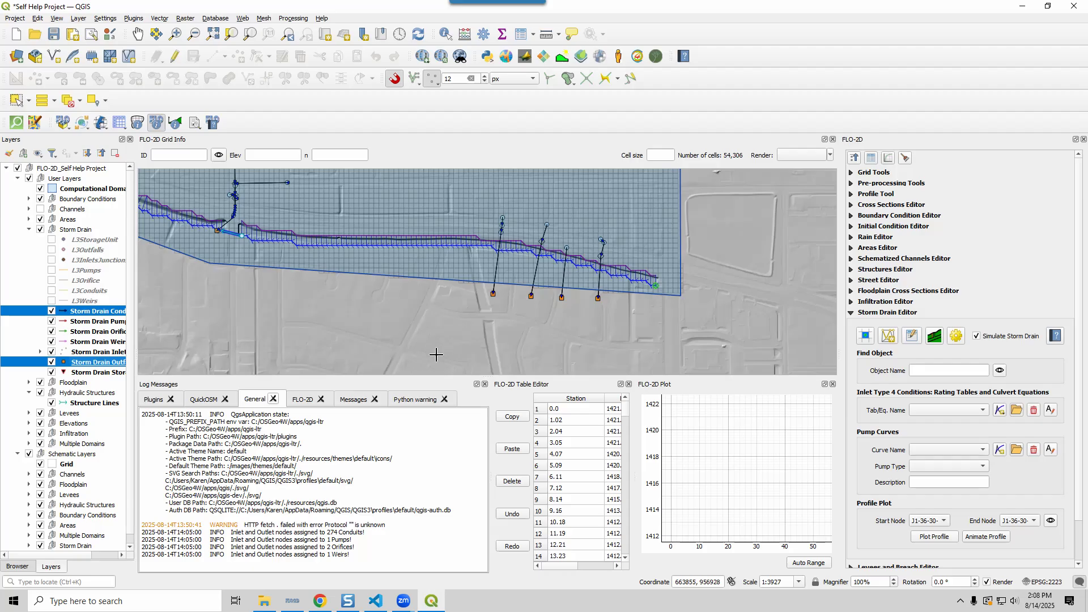
Step: Switch to Chrome, check the Step 4 instructions on adding Type 4 rating tables and culverts, and return to QGIS
left_click(313, 602)
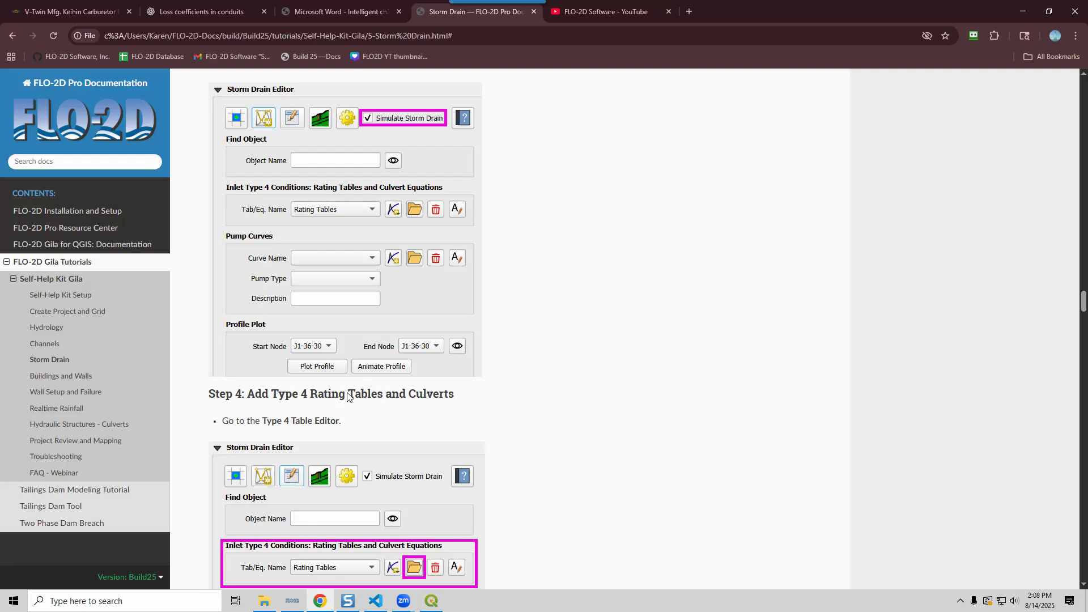
triple_click(650, 393)
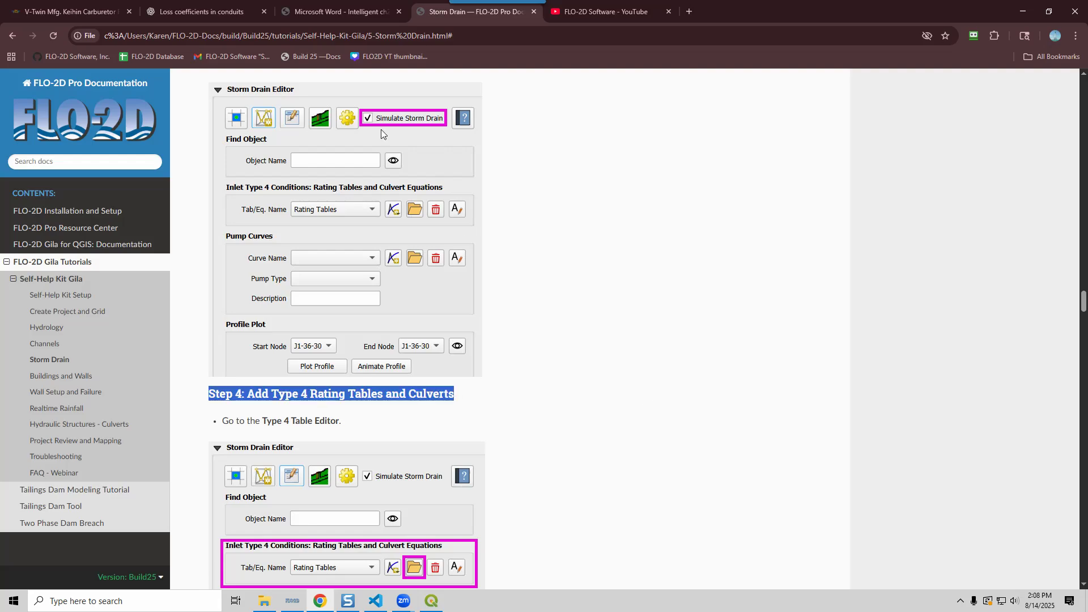
left_click(430, 602)
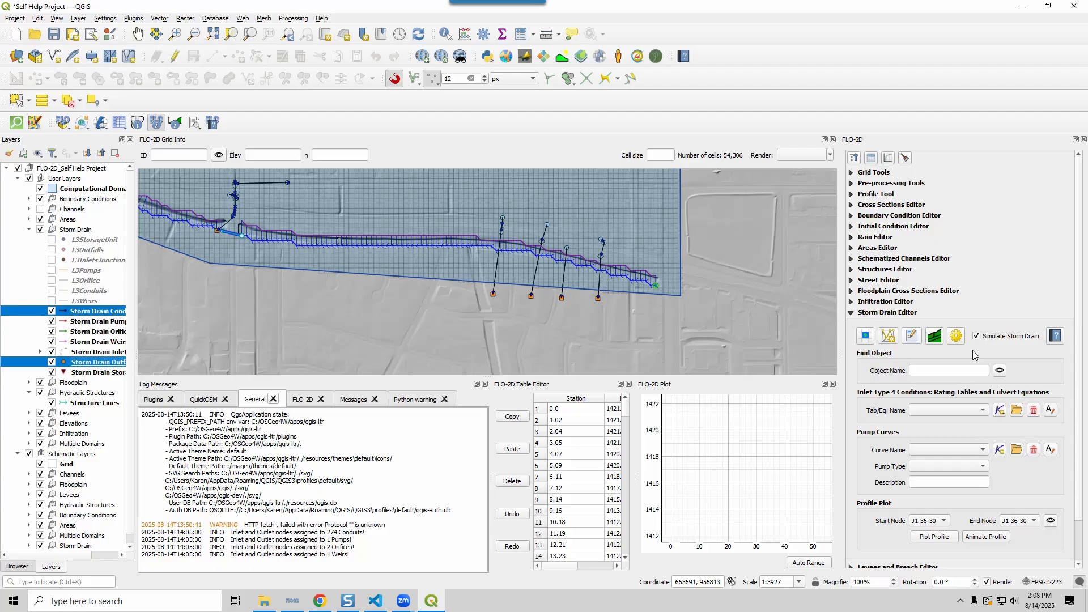
Step: Import the predefined Type 4 inlet data files I4-37-32-26-1.txt and TYPE4CULVERT.txt from the RatingTables folder
left_click(970, 421)
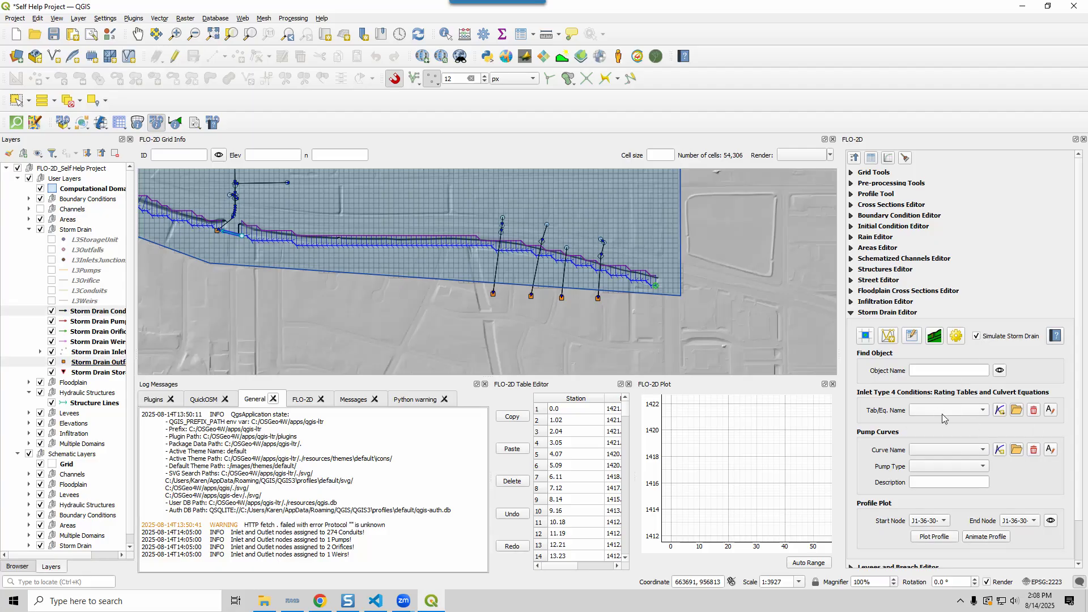
left_click(999, 412)
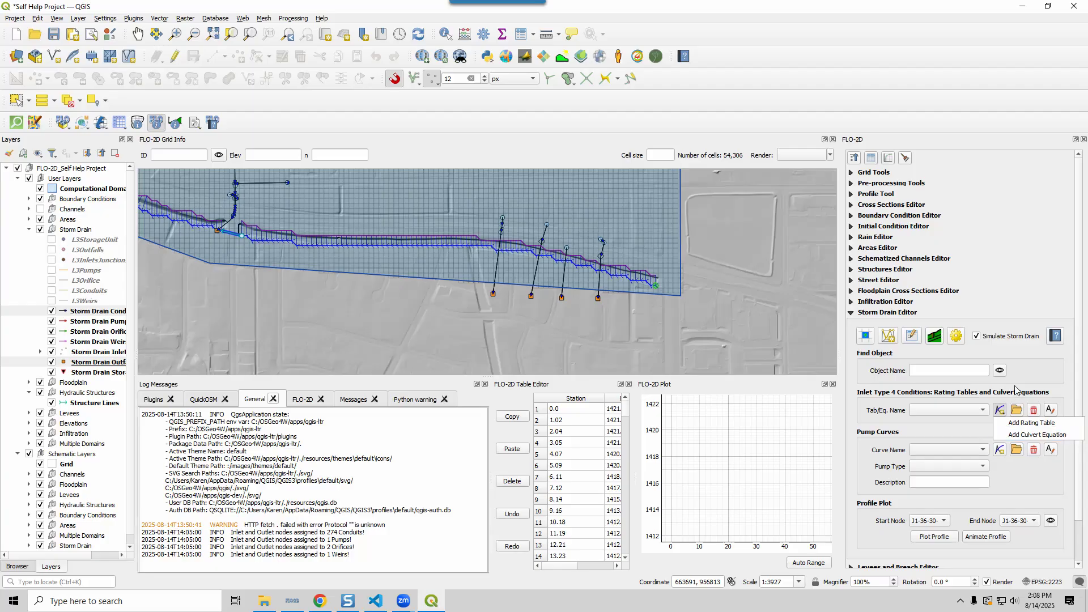
left_click(1017, 415)
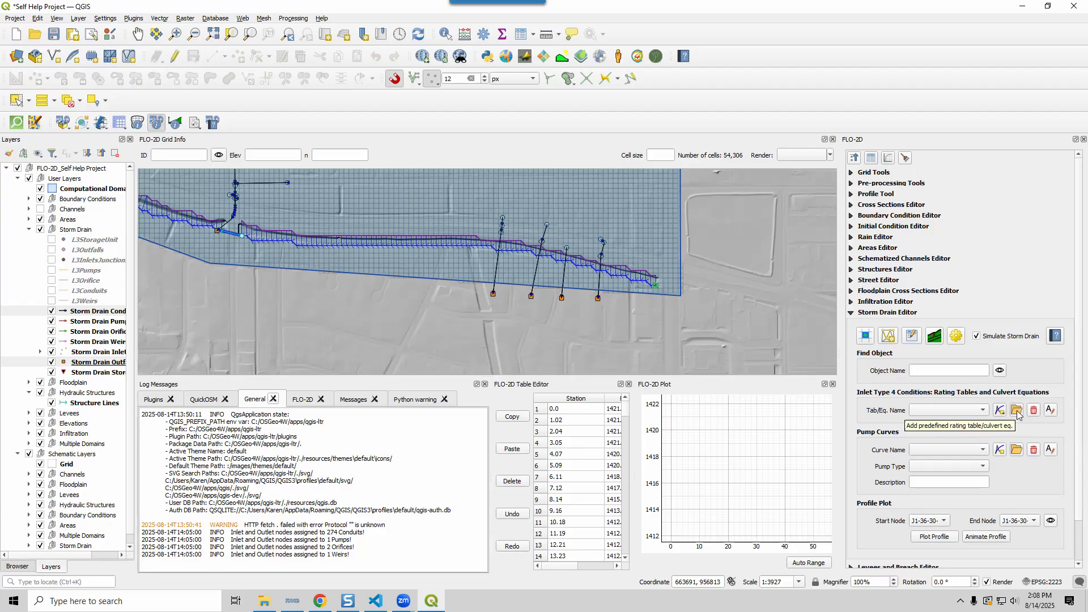
left_click(1017, 415)
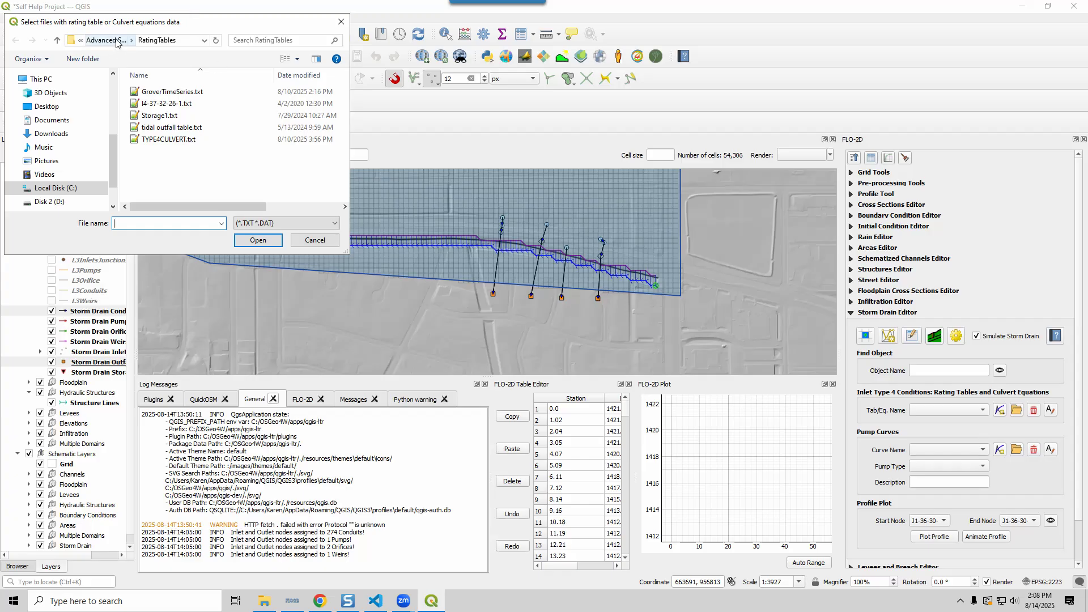
left_click(152, 106)
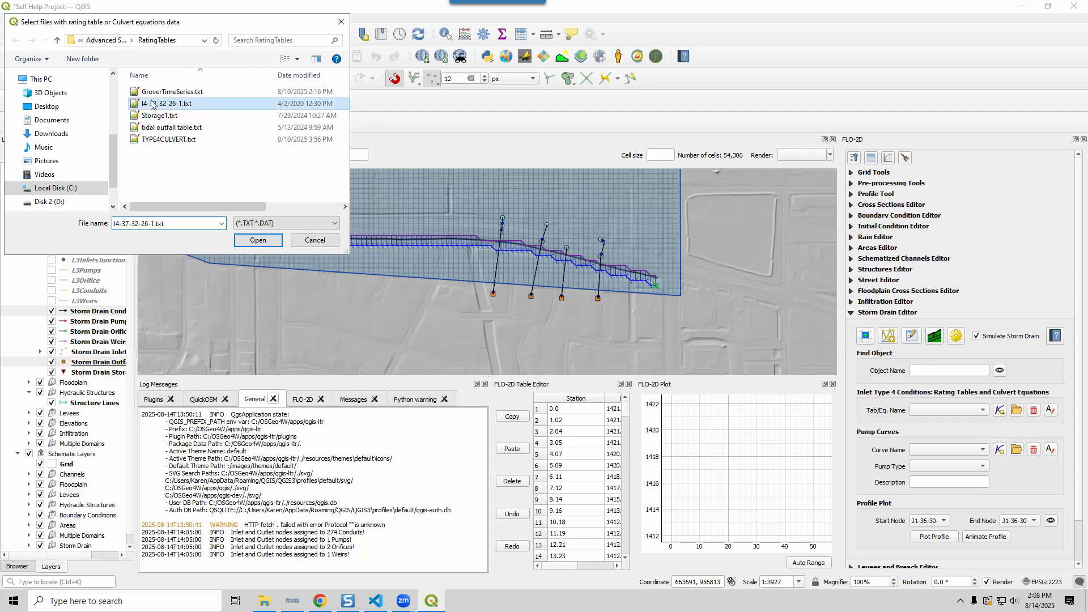
left_click(162, 139, "ctrl")
left_click(272, 246)
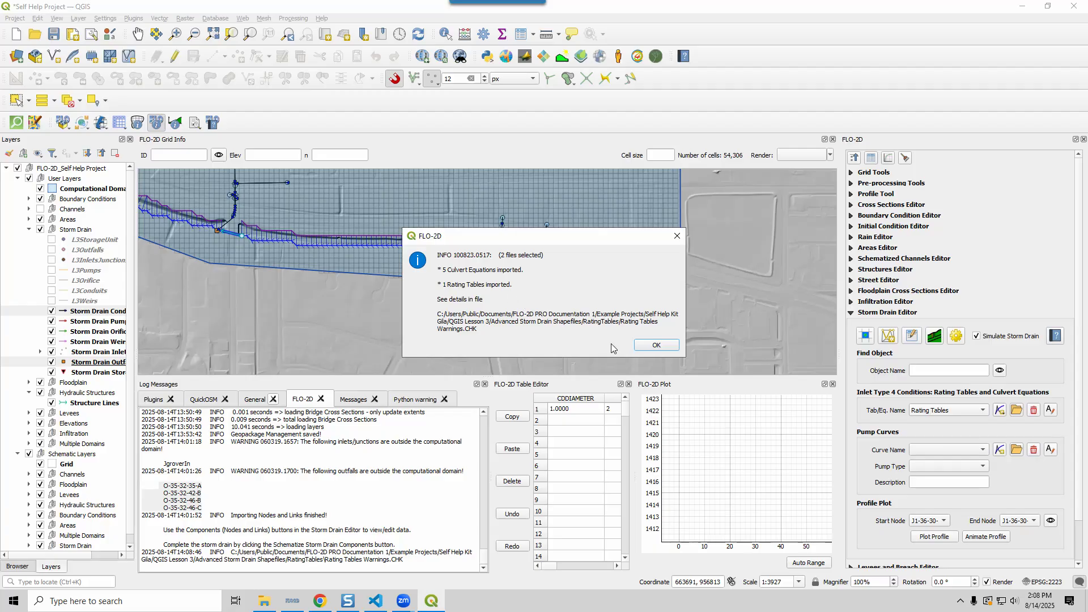
left_click(660, 345)
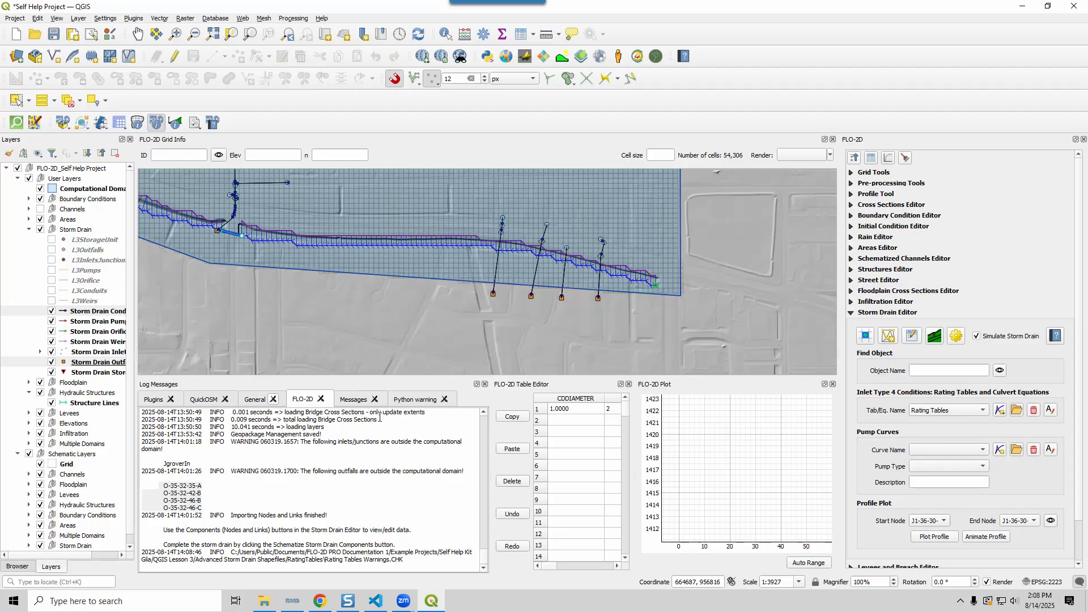
Step: Switch to File Explorer and open Rating Tables Warnings.CHK from the RatingTables folder in Advanced Storm Drain Shapefiles
left_click(264, 600)
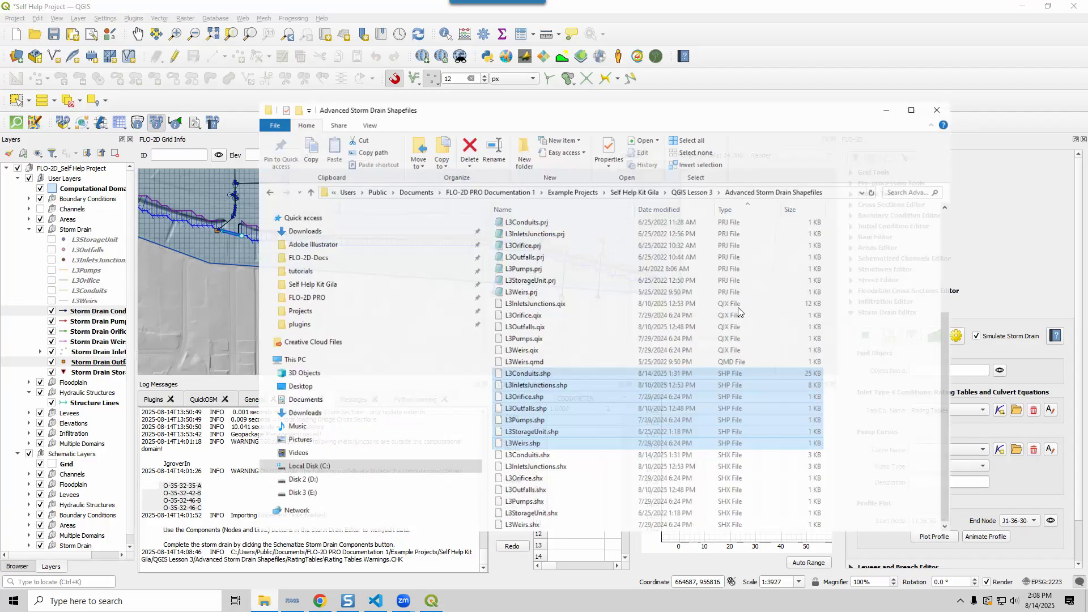
left_click(635, 298)
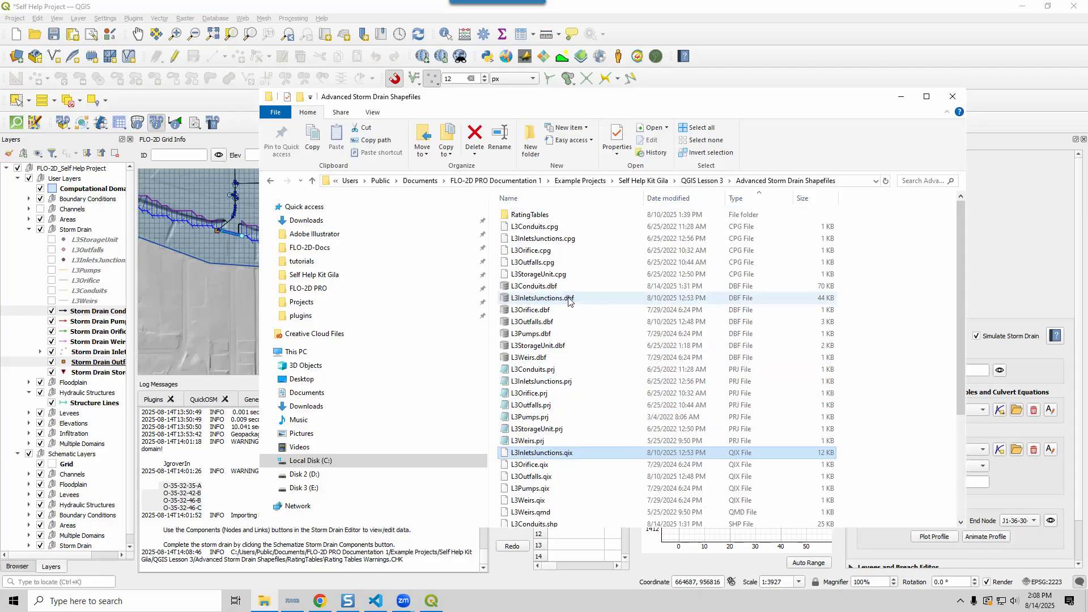
scroll(603, 283, "up", 5)
scroll(572, 332, "down", 4)
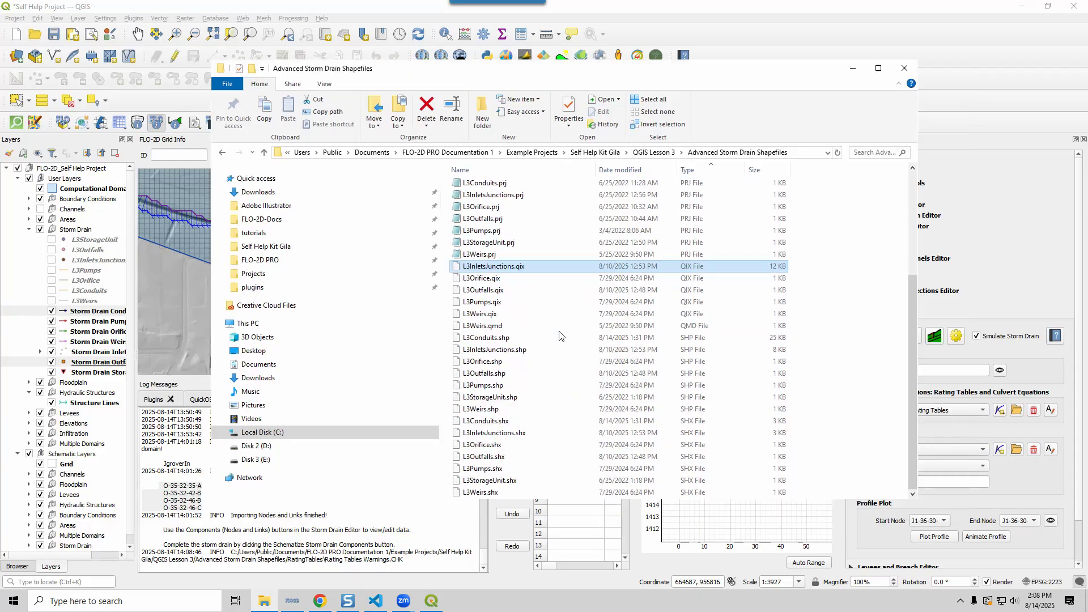
scroll(557, 331, "up", 4)
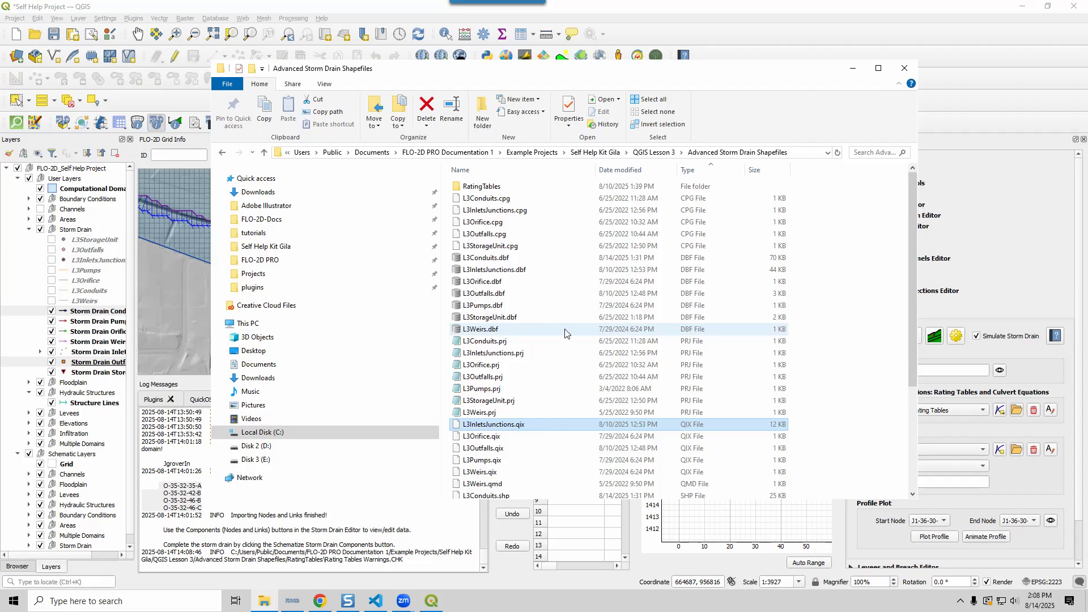
double_click(482, 187)
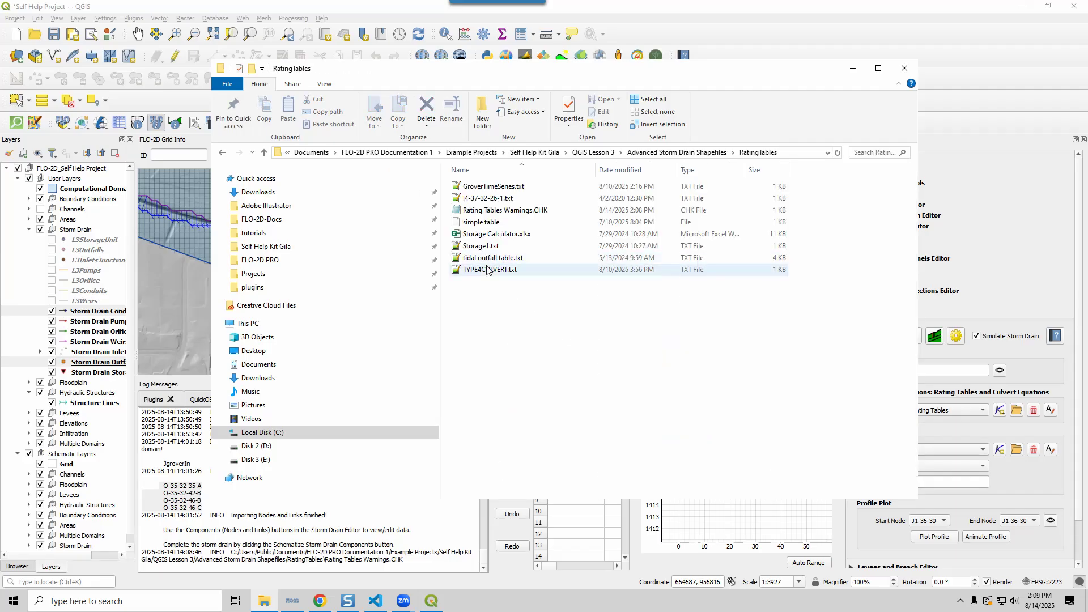
left_click(515, 212)
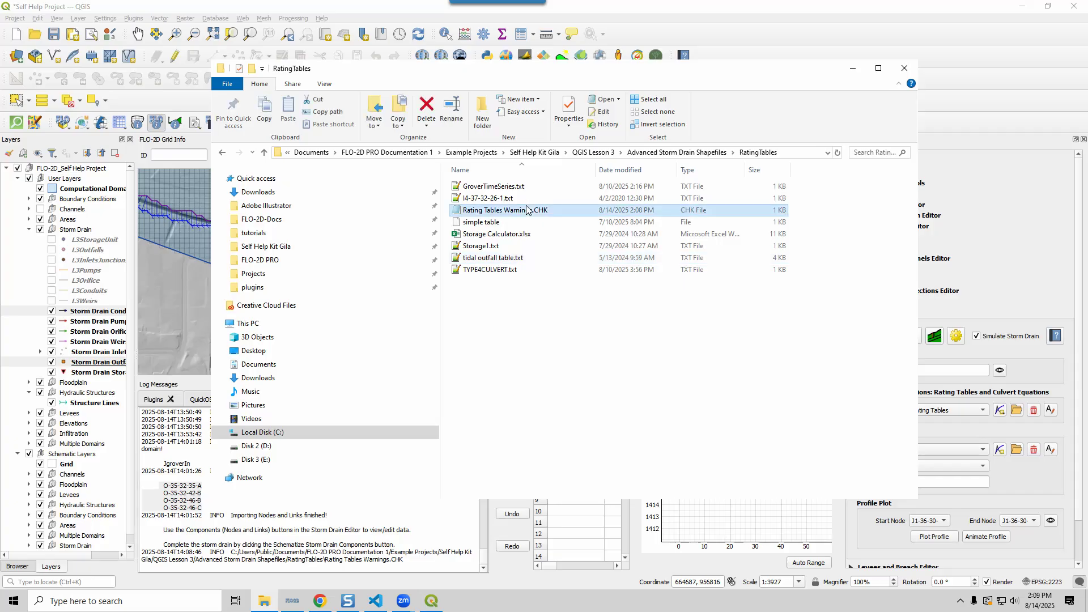
double_click(524, 213)
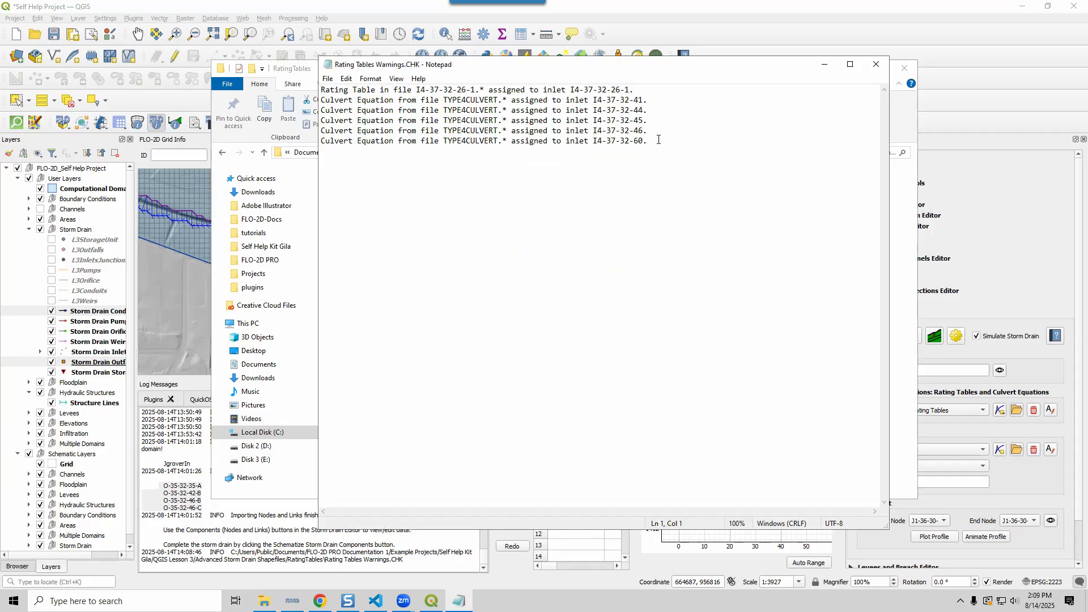
Step: Review which inlets received the rating table and culvert equations, close the warnings file and return to QGIS
key("ctrl+a")
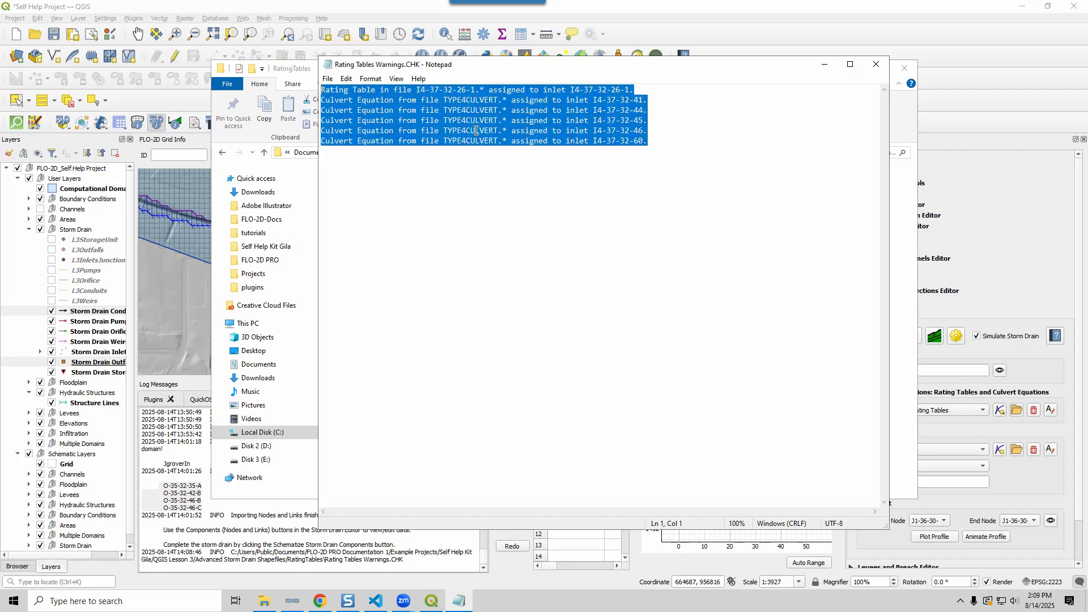
left_click(470, 132)
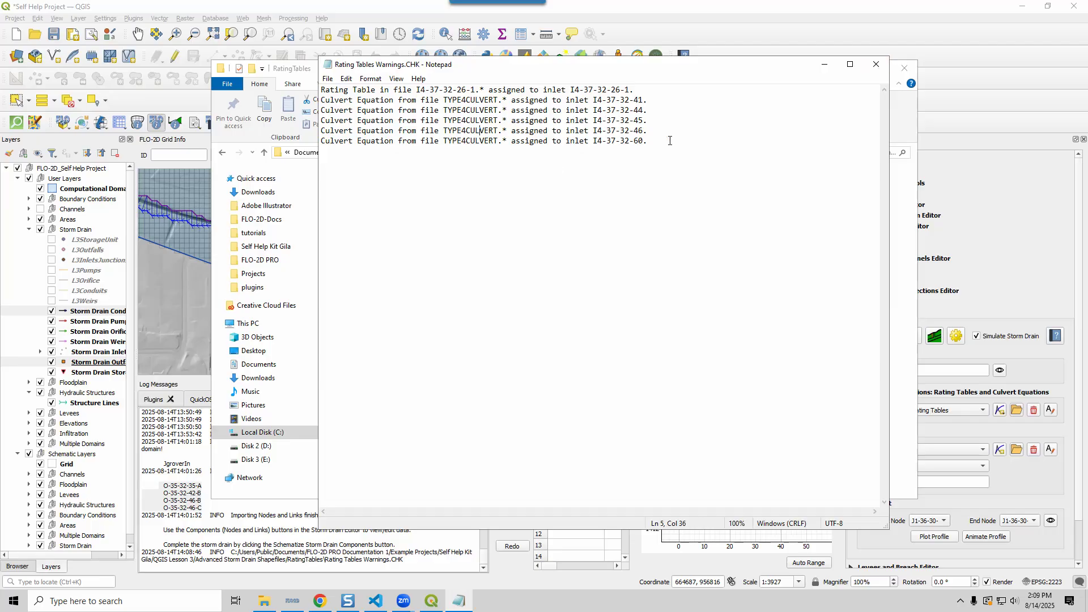
key("ctrl+a")
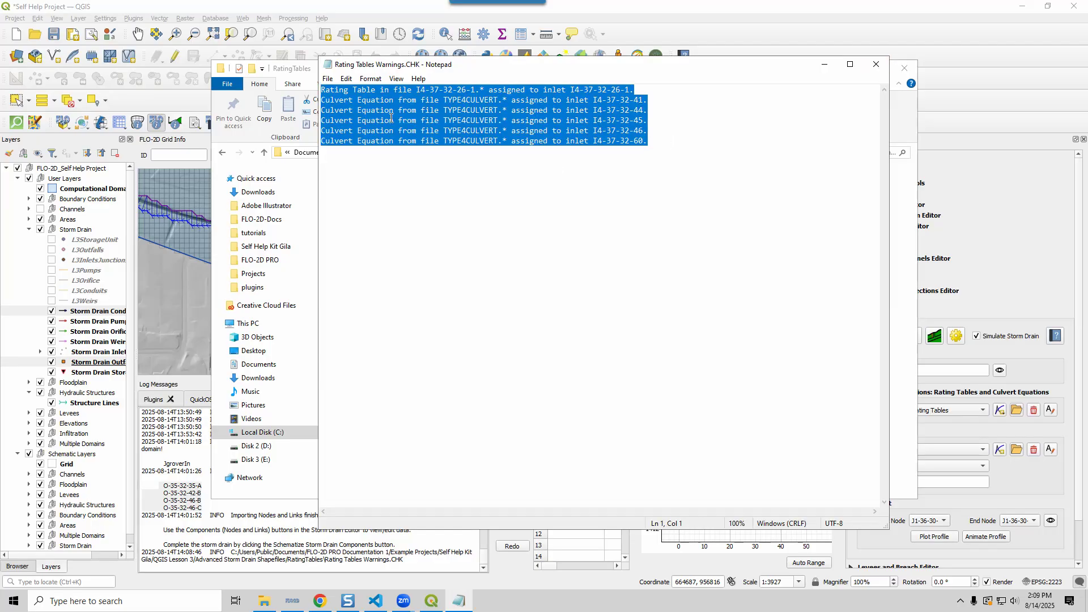
left_click(873, 67)
left_click(229, 548)
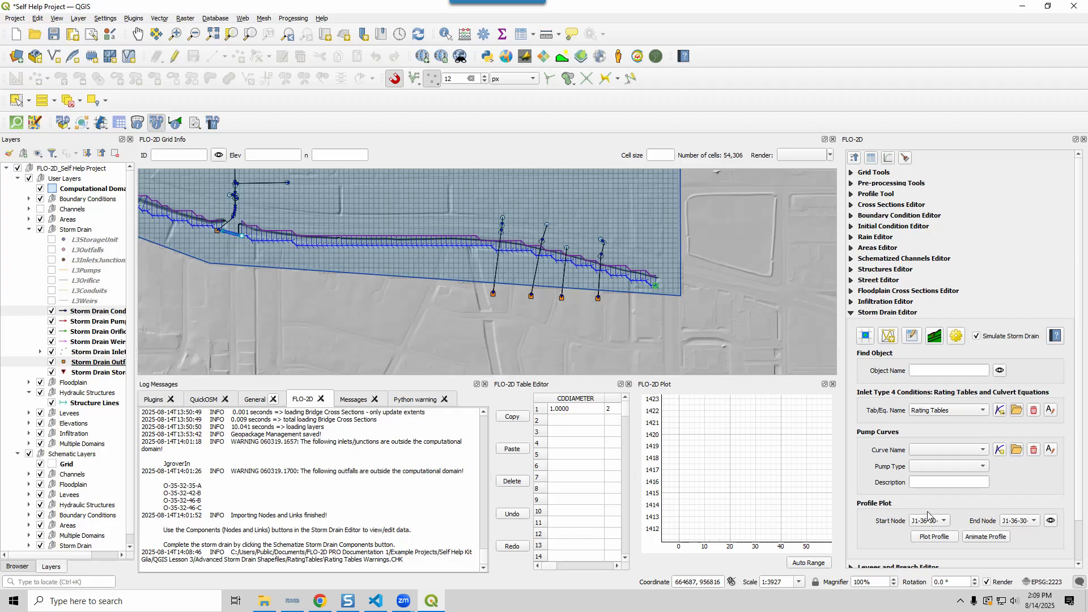
Step: Display the imported rating table I4-37-32-26-1 and then the culvert equation I4-37-32-41
left_click(949, 412)
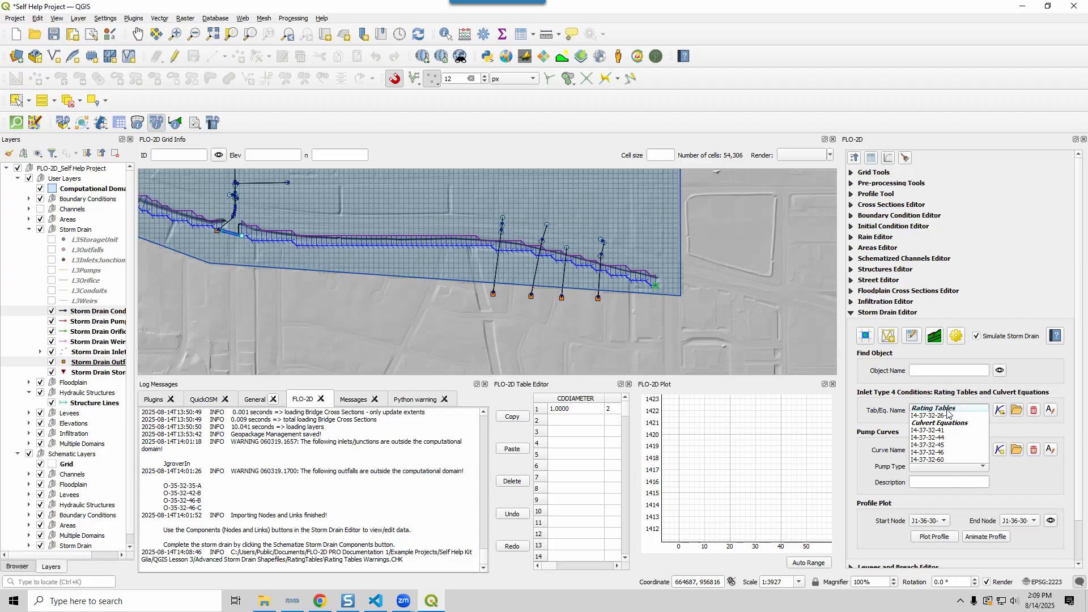
left_click(943, 421)
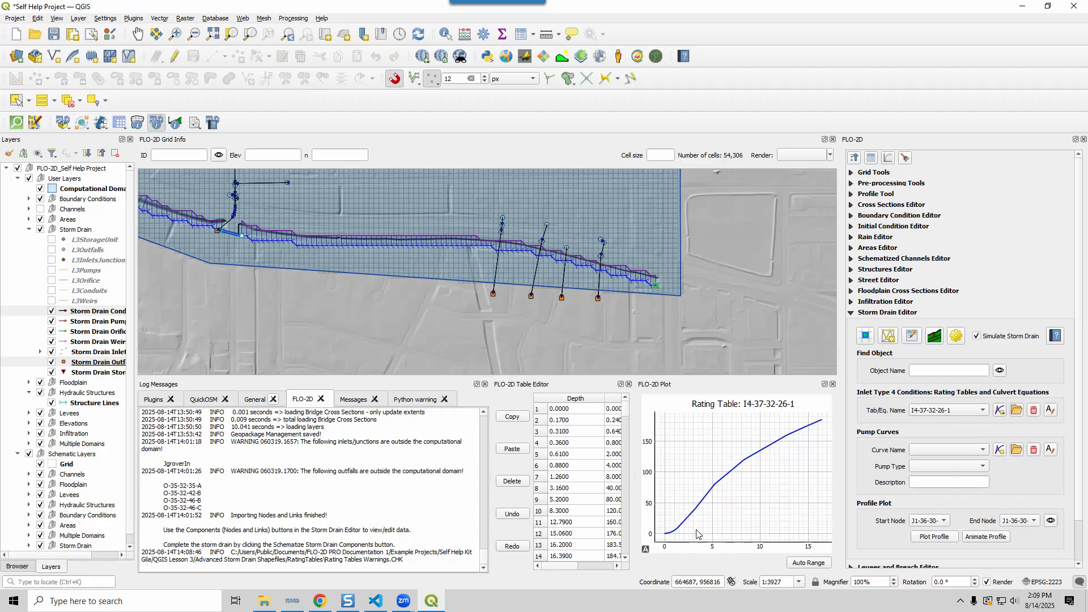
left_click(963, 411)
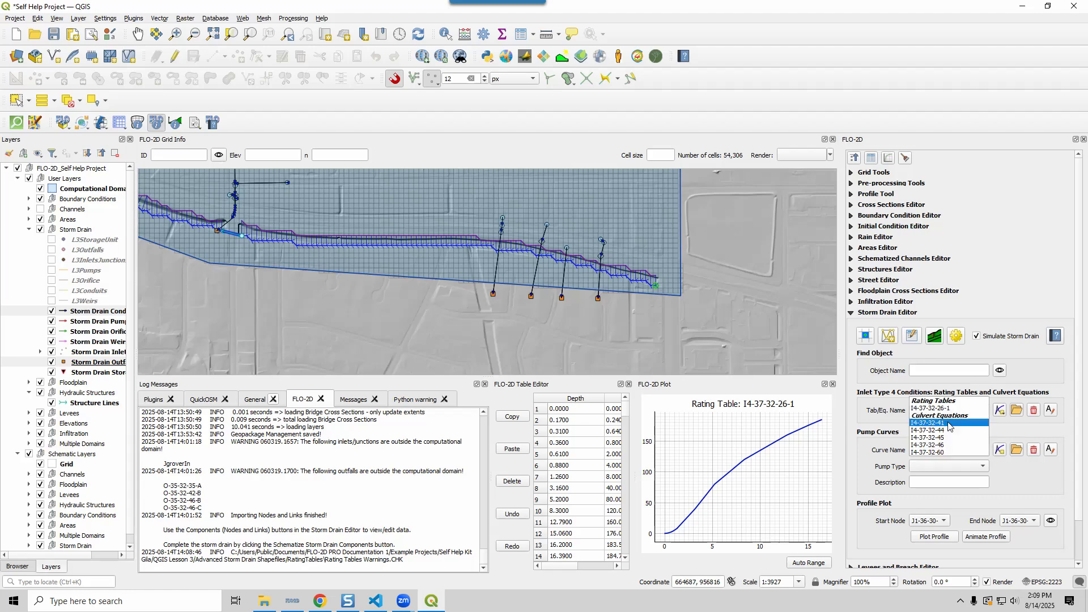
left_click(950, 426)
Step: Stack the FLO-2D Table Editor with Log Messages and recheck rating table I4-37-32-26-1 against culvert equation I4-37-32-41
left_click_drag(534, 389, 186, 393)
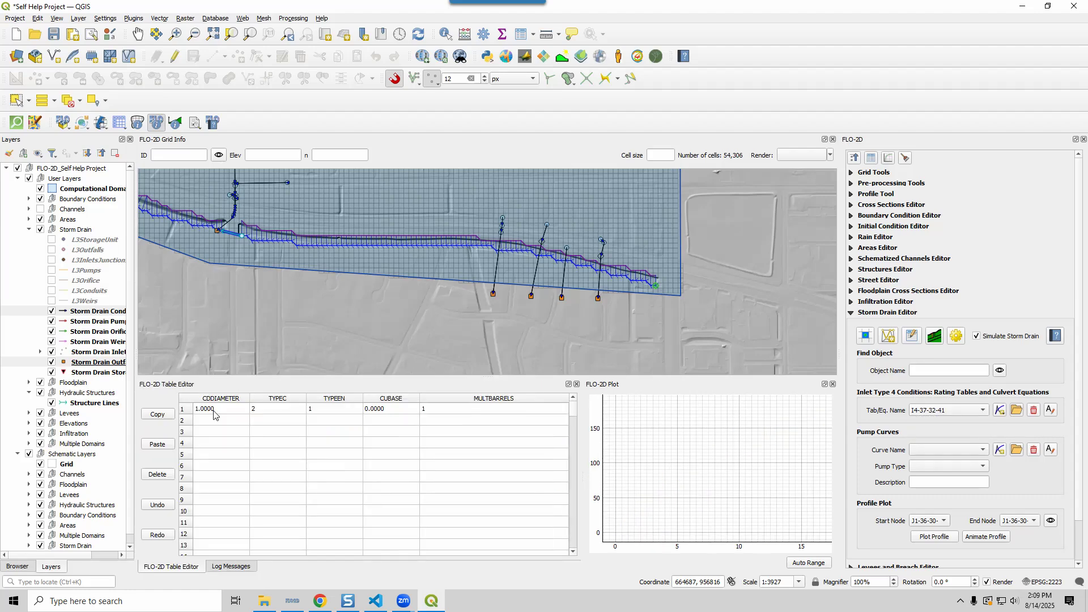
left_click(960, 410)
left_click(950, 395)
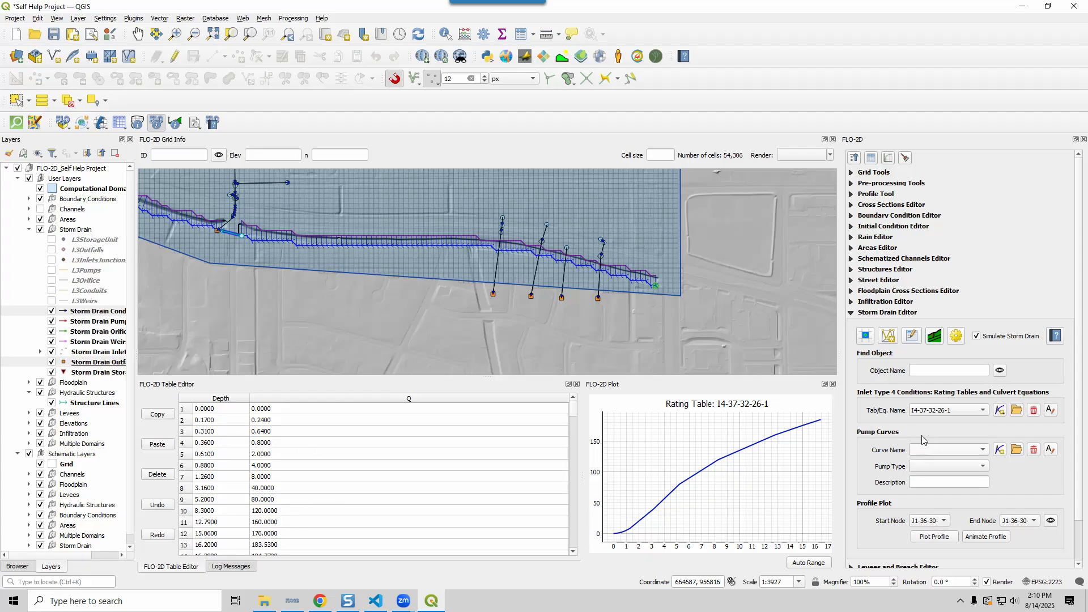
left_click(932, 413)
left_click(933, 423)
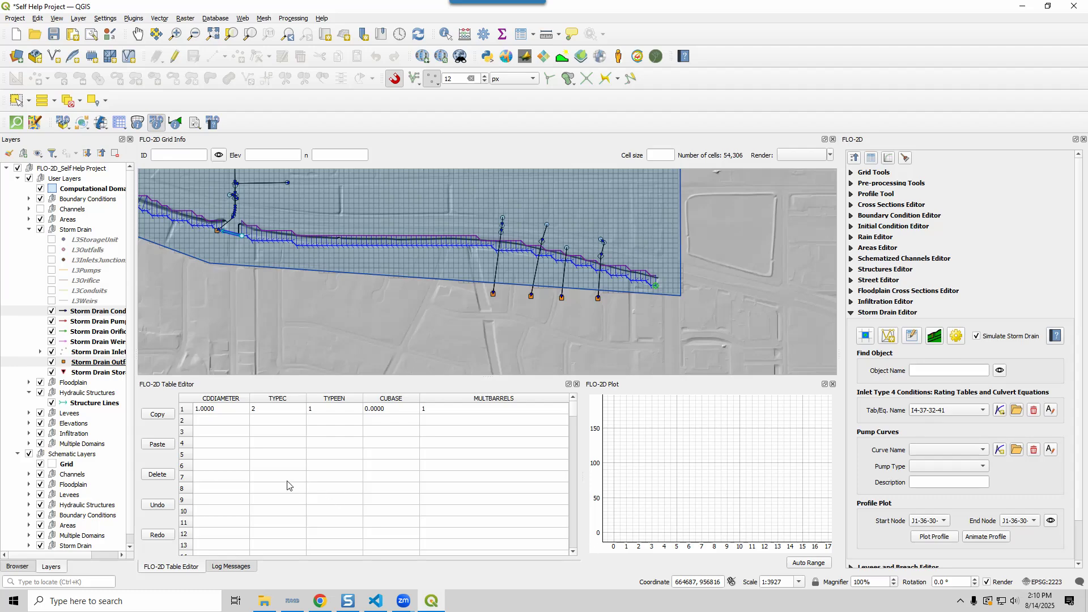
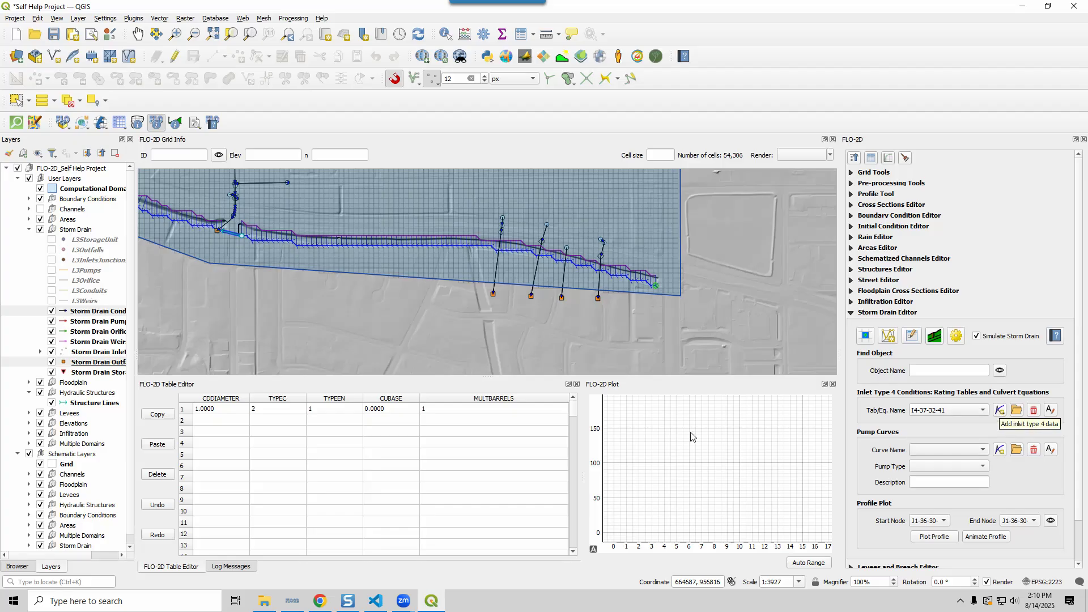
Step: Switch to Chrome, check the rest of Step 4 and the Step 5 pump curve instructions, and return to QGIS
left_click(325, 599)
scroll(266, 249, "down", 3)
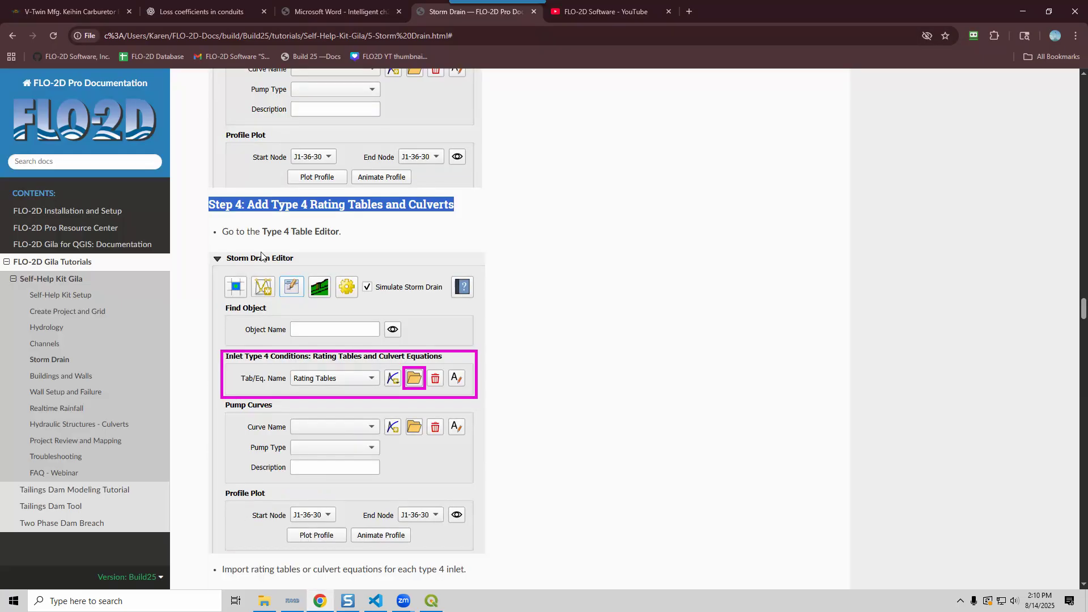
scroll(325, 260, "down", 3)
scroll(383, 205, "down", 3)
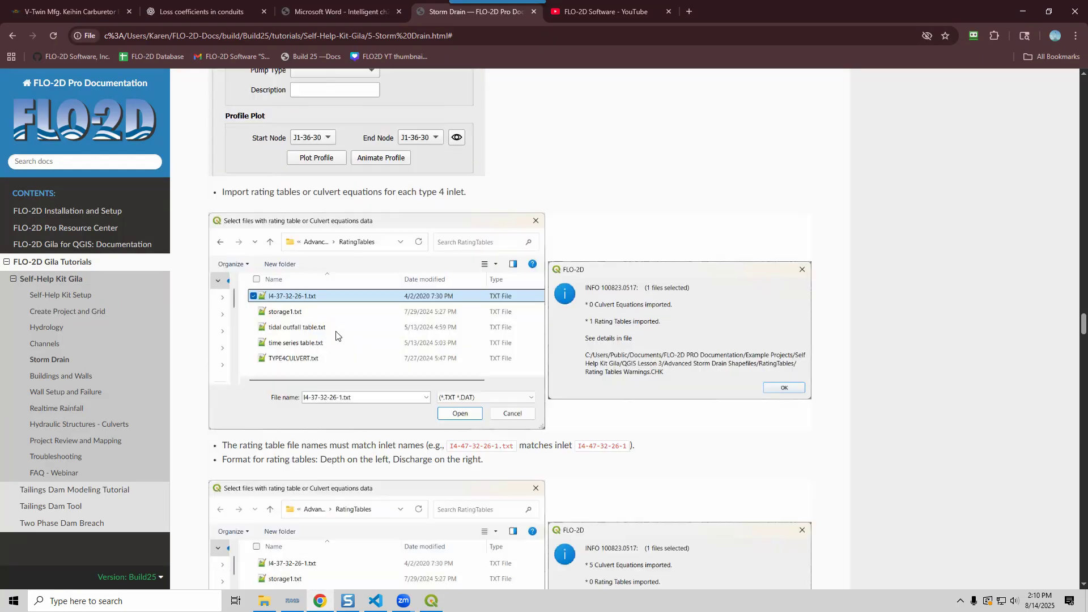
scroll(355, 269, "down", 6)
scroll(355, 269, "down", 6)
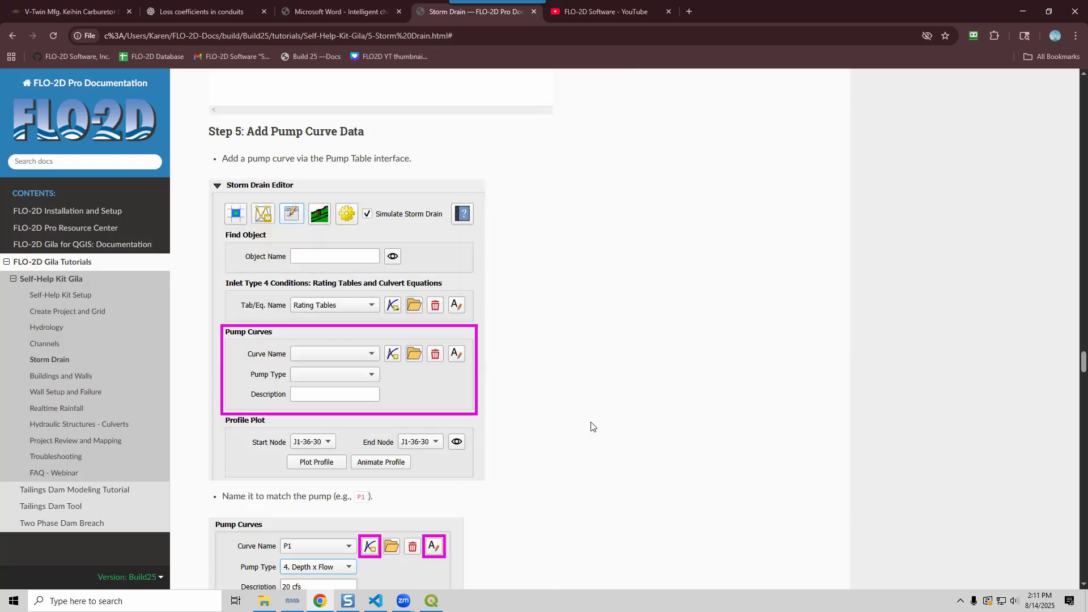
left_click(432, 602)
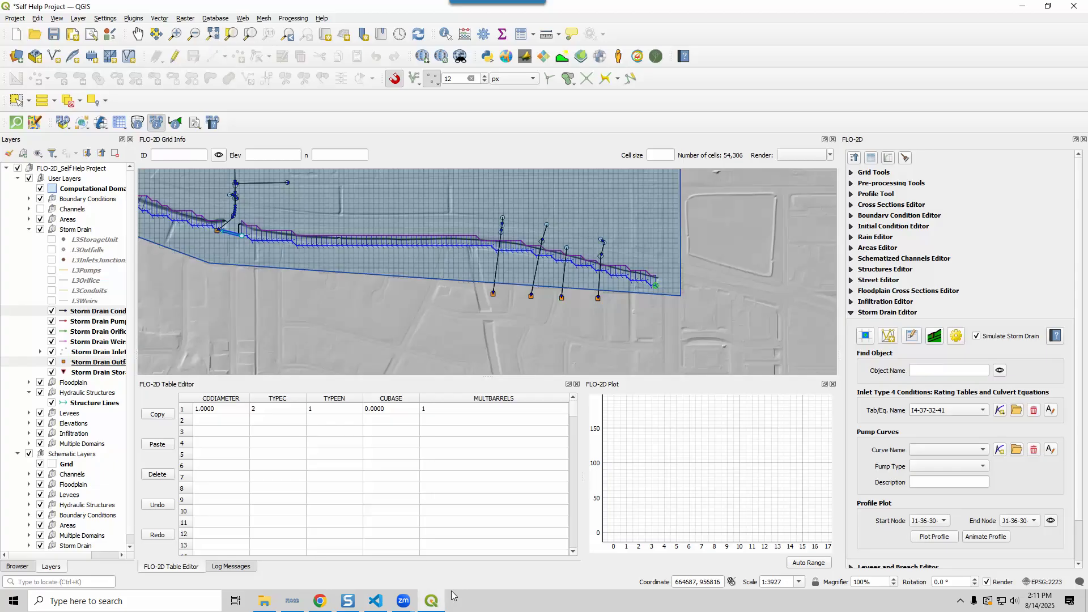
Step: Add a pump curve with pump type 4. Depth x Flow and the description 20 cfs
left_click(1000, 457)
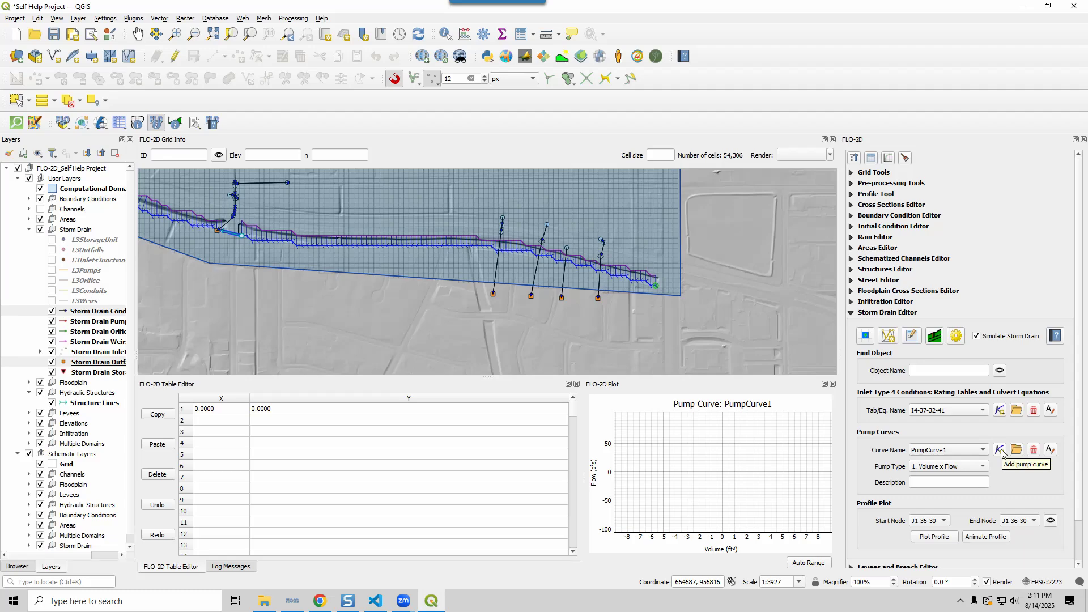
left_click(957, 470)
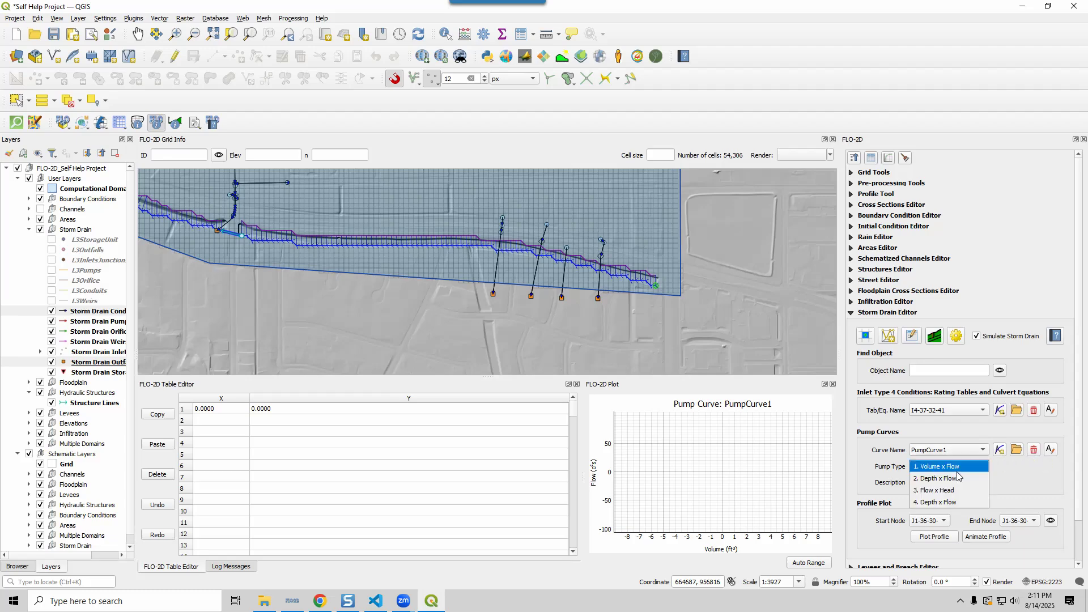
left_click(945, 501)
key("Tab")
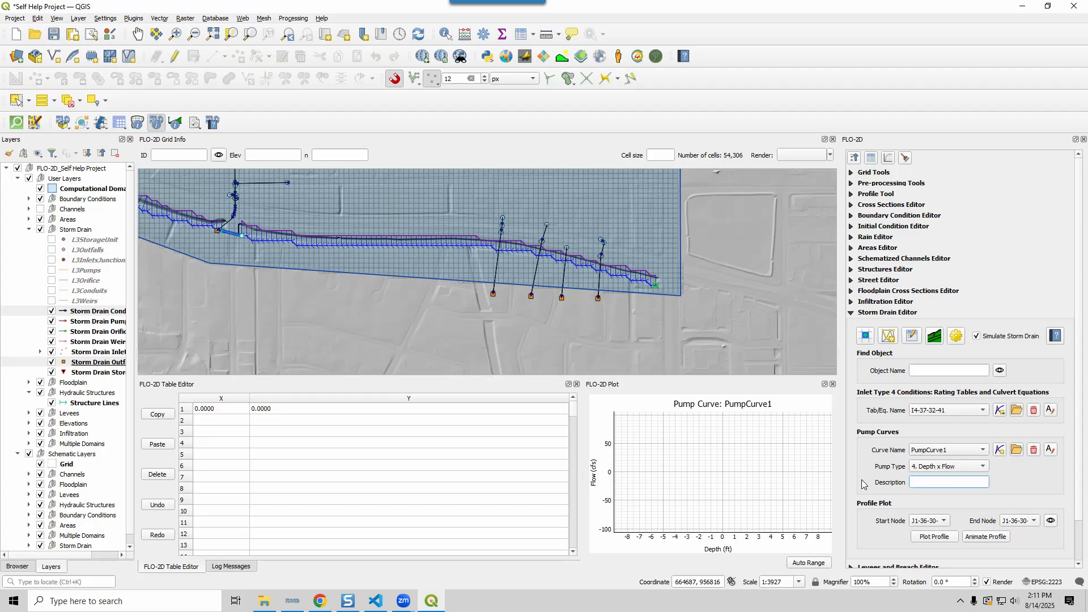
type("20 cfs")
key("Return")
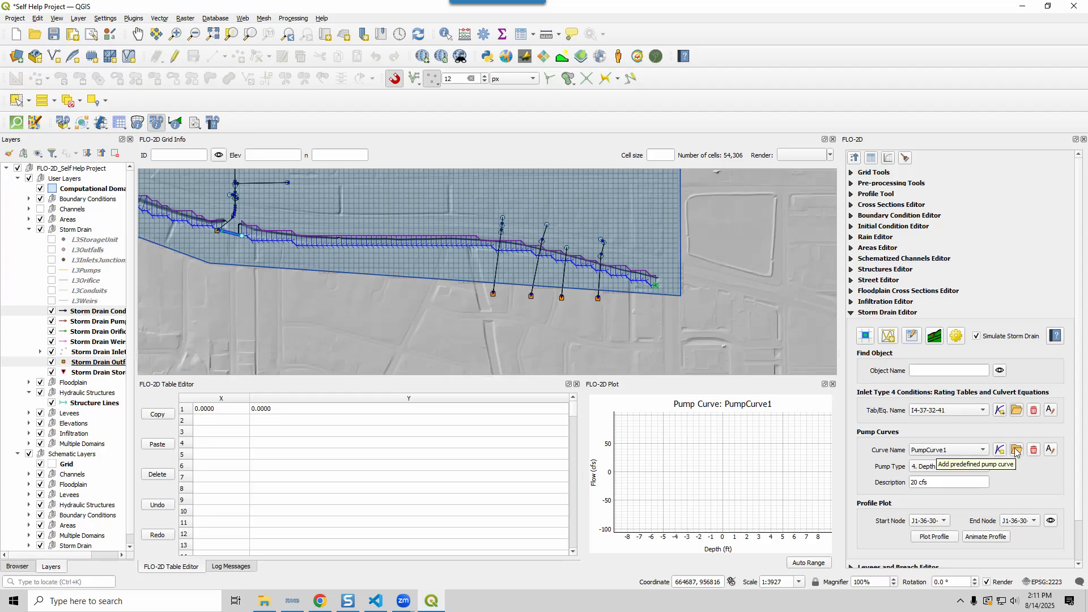
Step: Enter the PumpCurve1 depth-flow points 3, 20 and 10, 20 below the existing zero row
left_click(204, 423)
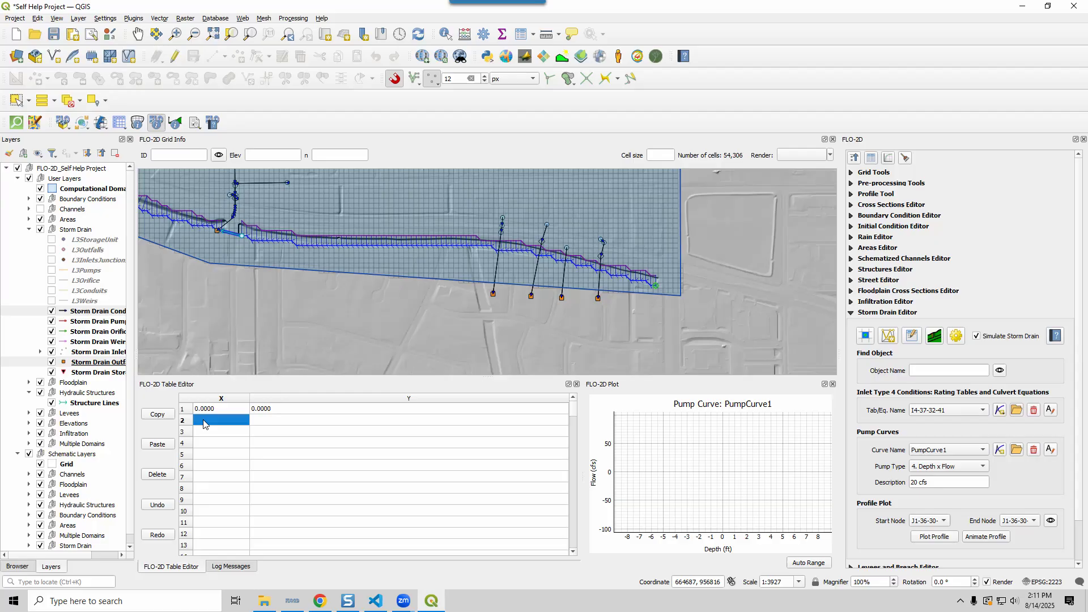
type("1")
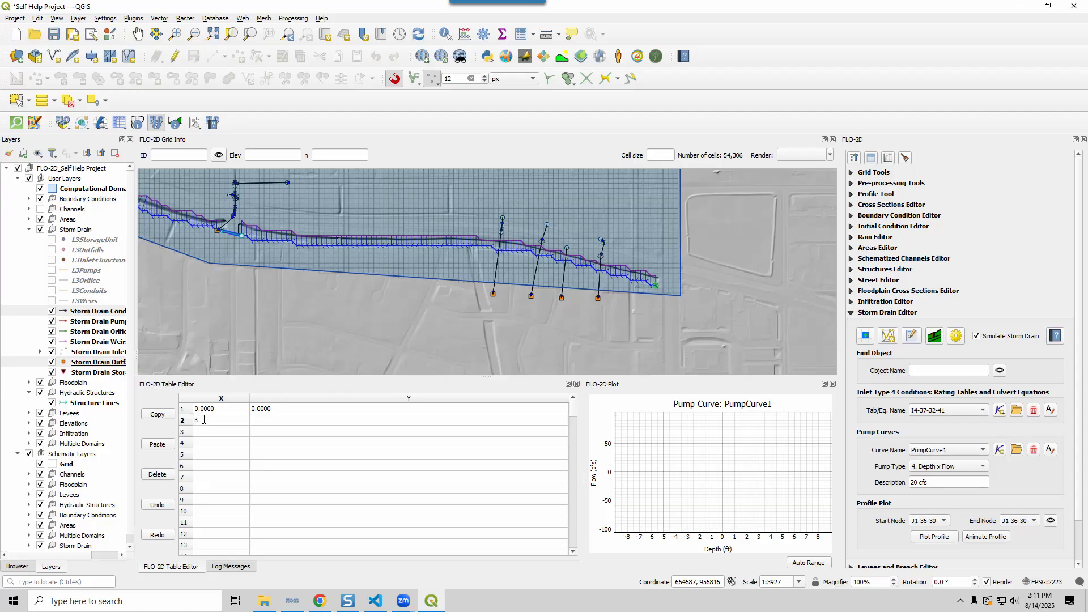
left_click(292, 419)
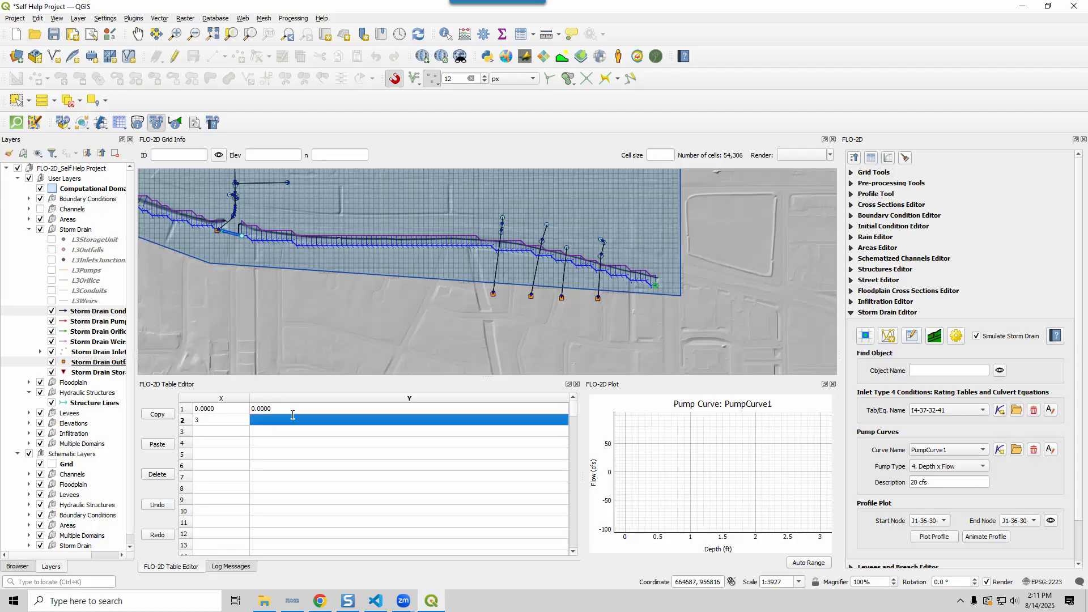
type("20")
left_click(212, 432)
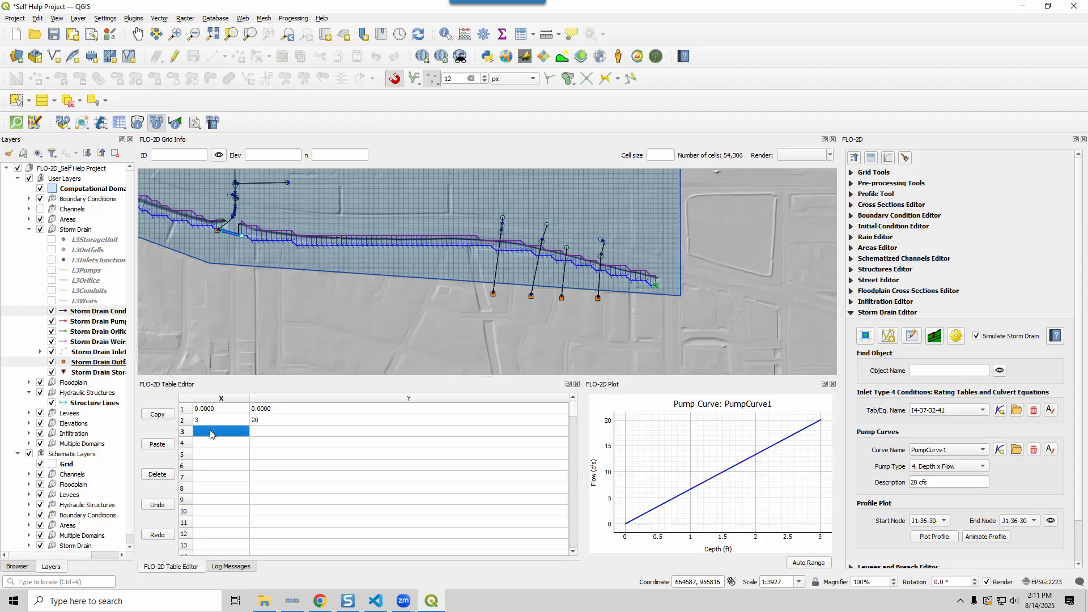
type("10")
left_click(263, 432)
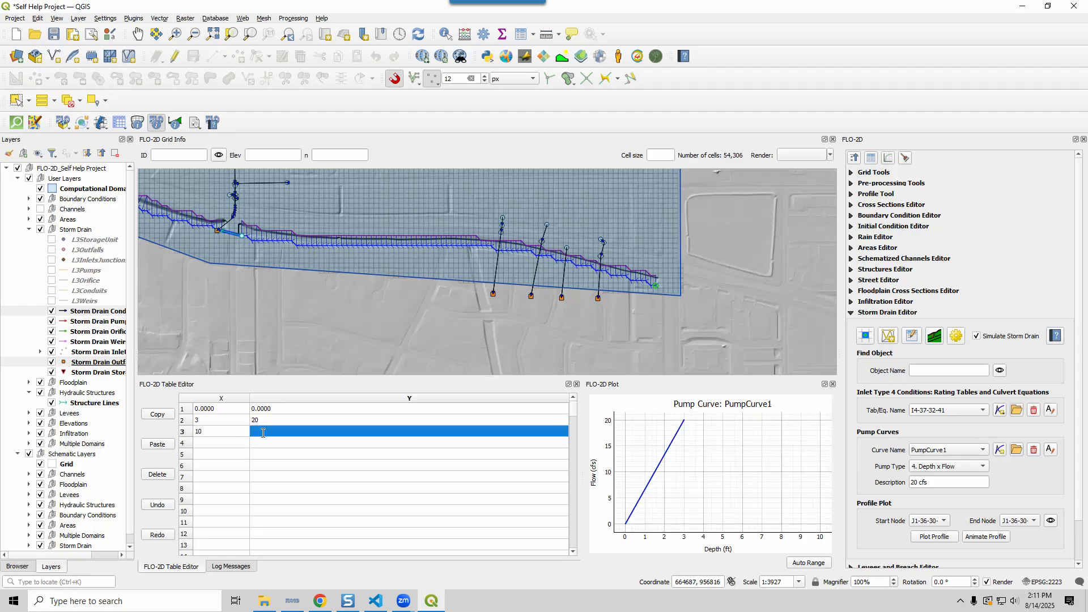
type("20")
left_click(262, 446)
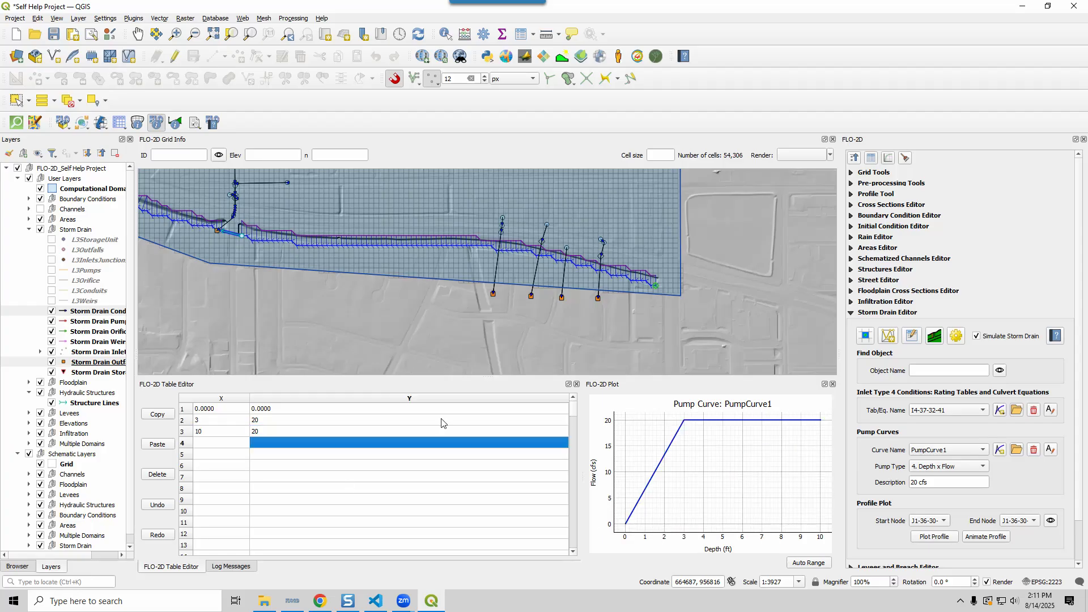
Step: Locate the storm drain pump near the storage units, open the properties of CPump, and check which curves it offers
scroll(294, 215, "down", 3)
left_click_drag(283, 224, 417, 300)
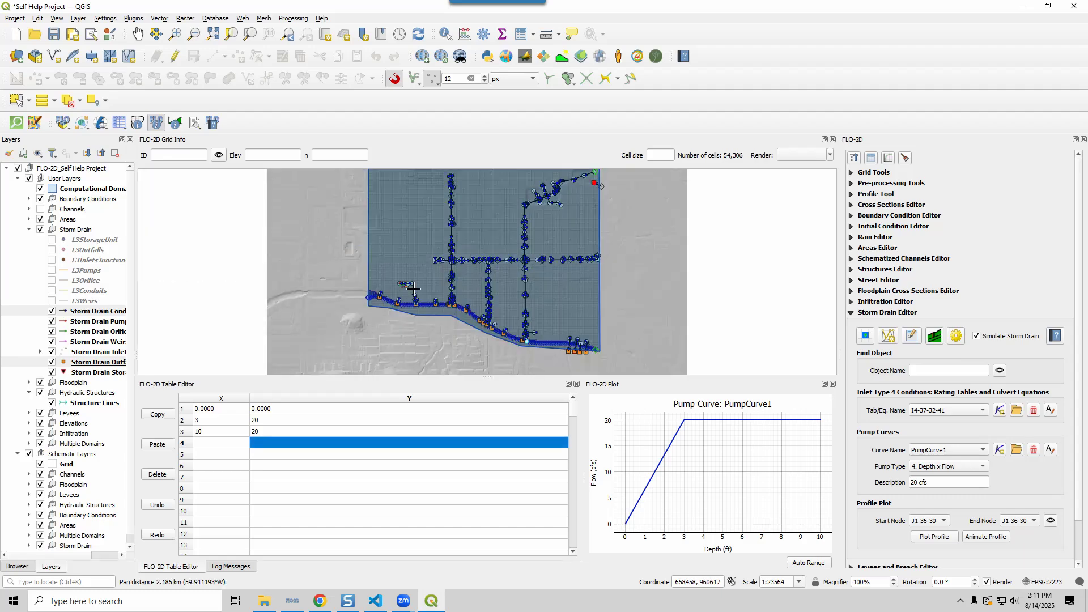
scroll(401, 283, "up", 1)
scroll(401, 282, "up", 1)
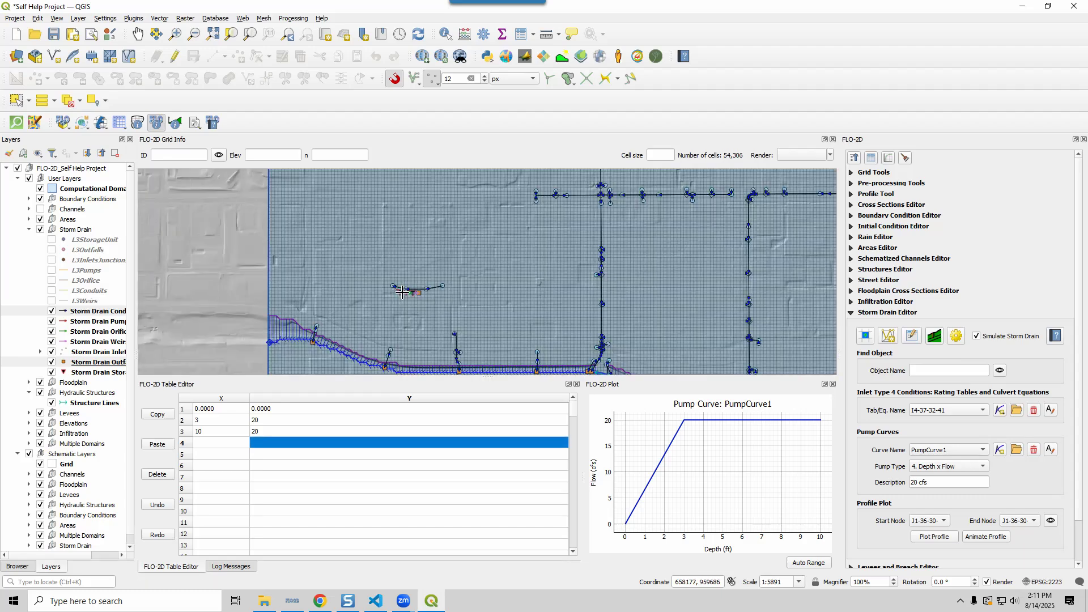
scroll(401, 291, "up", 2)
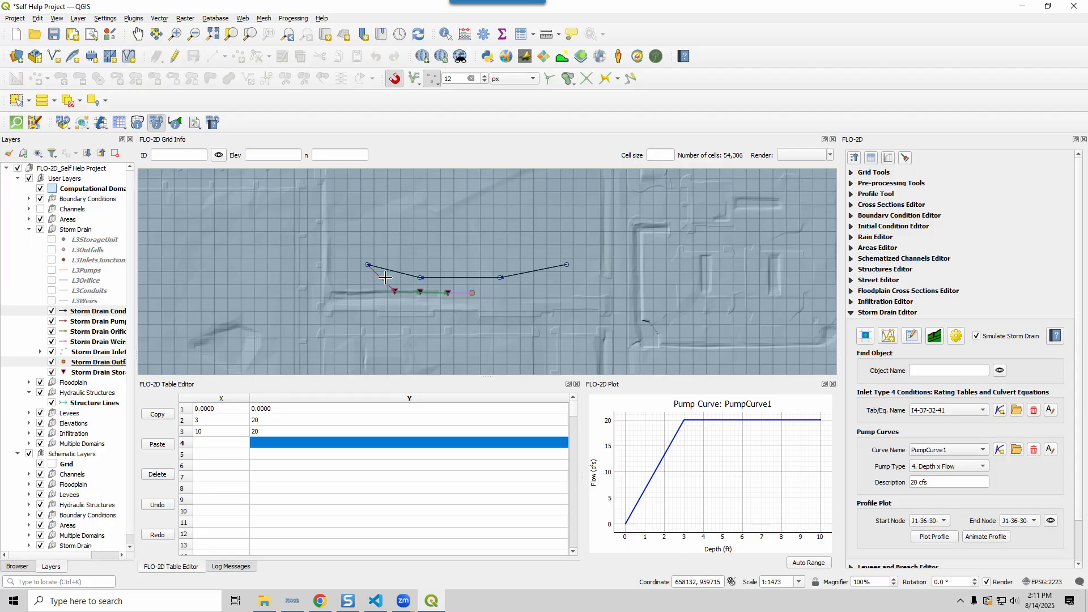
left_click(154, 121)
left_click(393, 291)
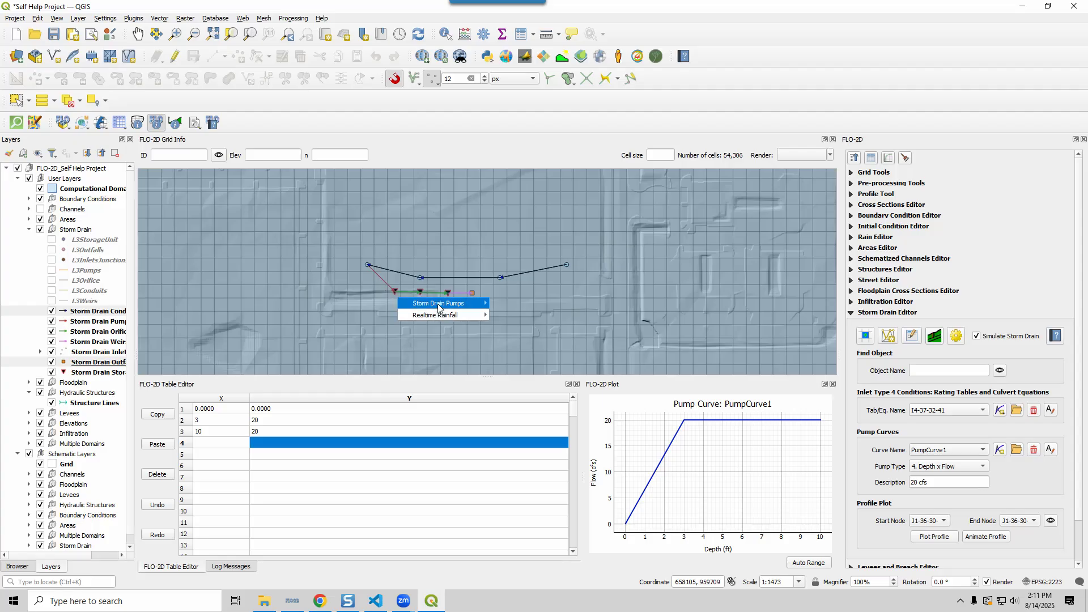
mouse_move(478, 303)
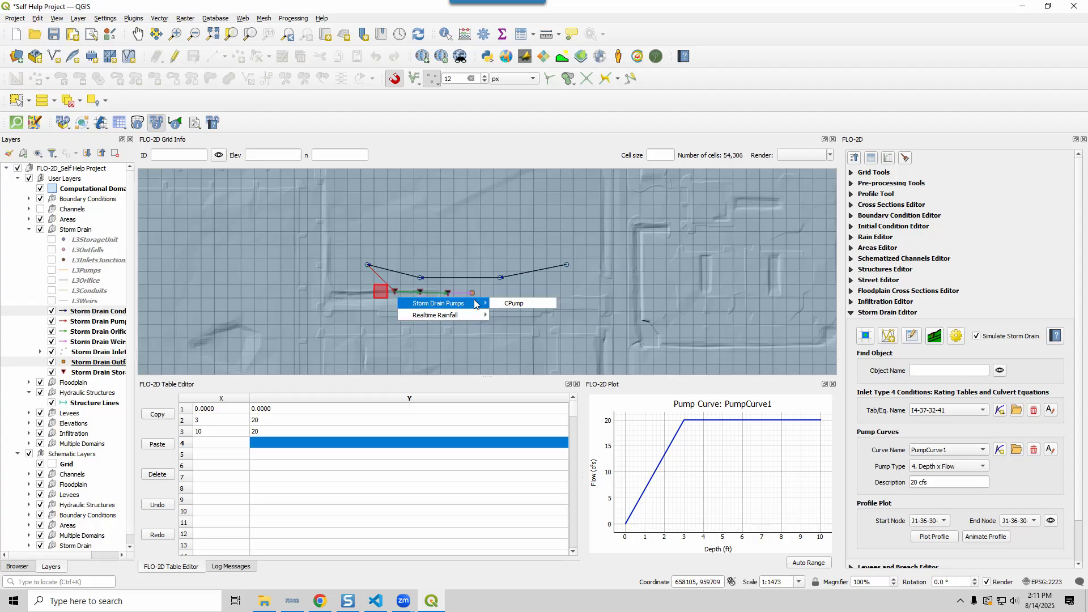
left_click(509, 303)
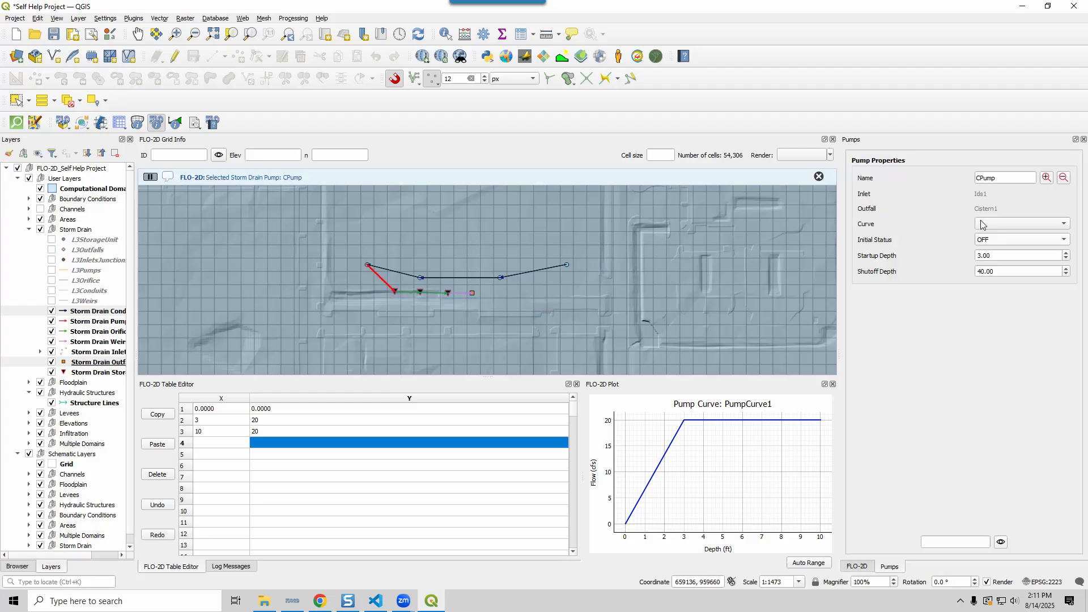
left_click(999, 222)
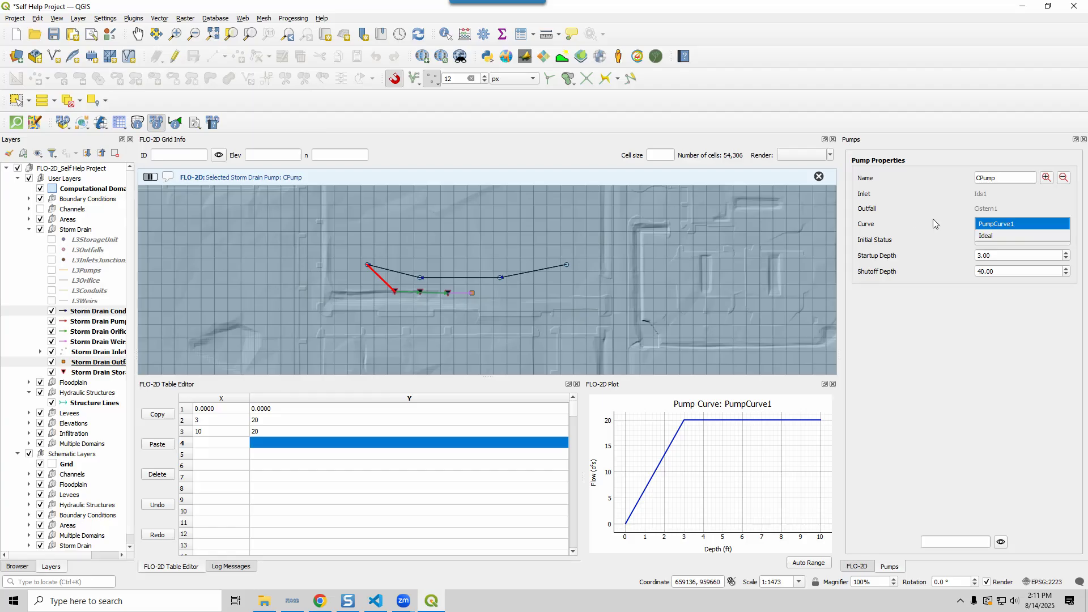
left_click(909, 417)
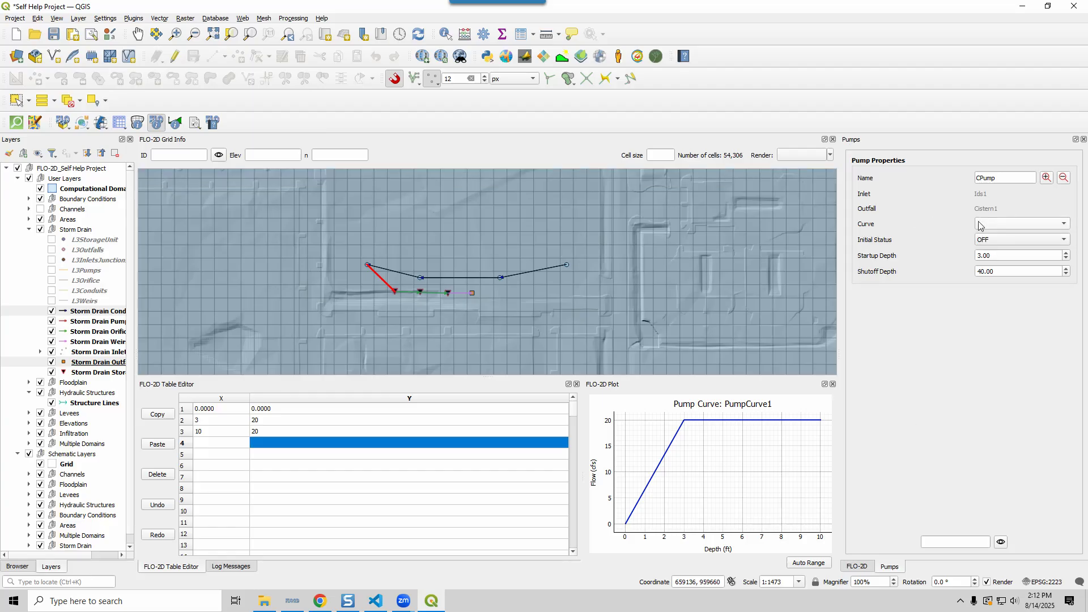
Step: Add another pump curve in the Storm Drain Editor, reselect PumpCurve1, and rename it P1
left_click(856, 566)
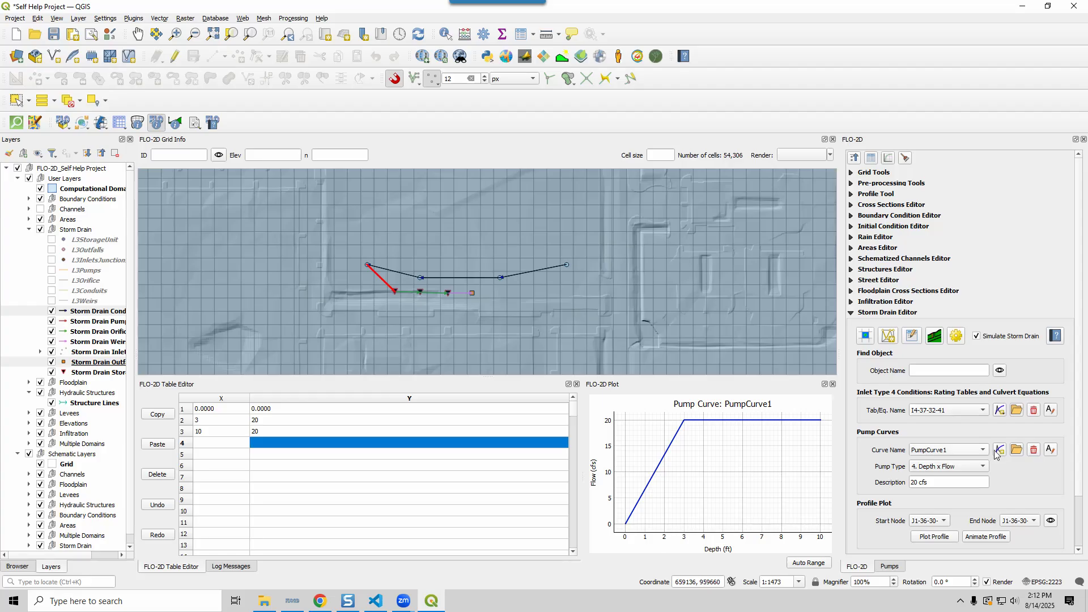
left_click(998, 450)
left_click(948, 451)
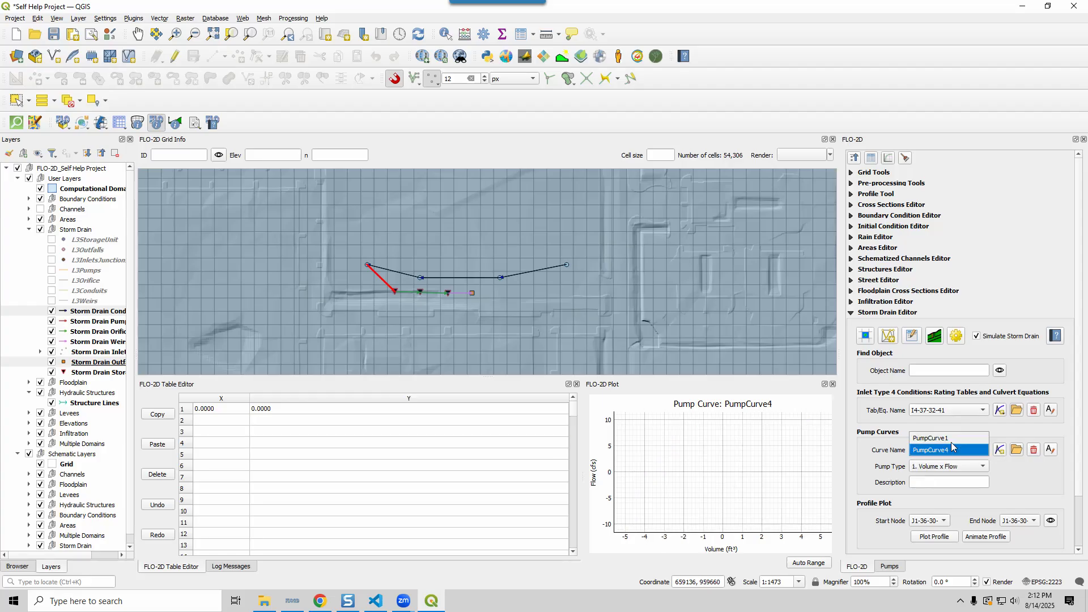
left_click(950, 439)
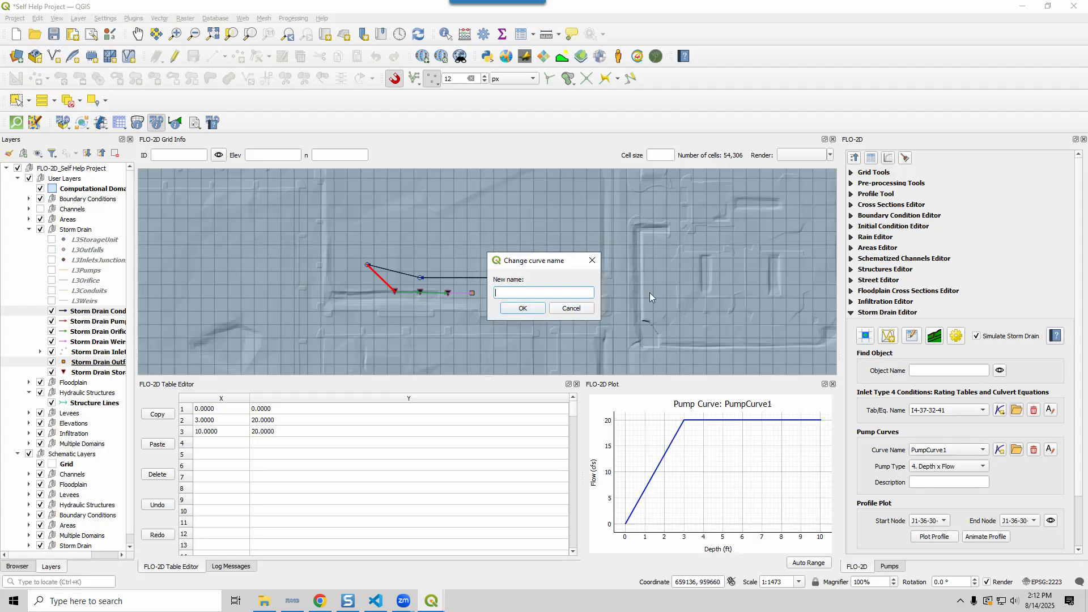
type("P1")
left_click(540, 309)
Step: Delete the surplus pump curve PumpCurve4
left_click(958, 451)
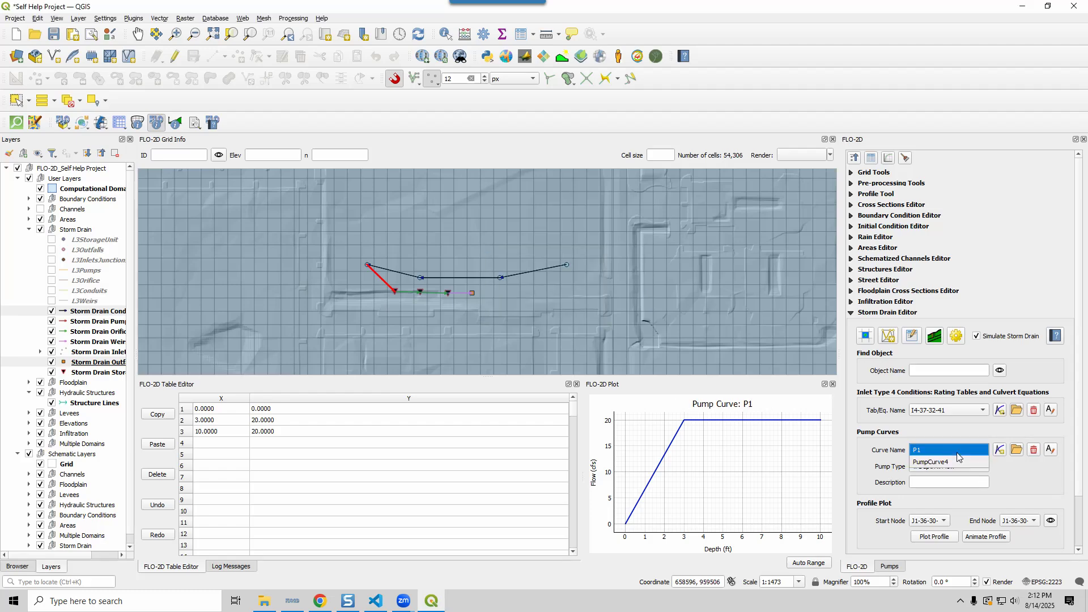
left_click(957, 463)
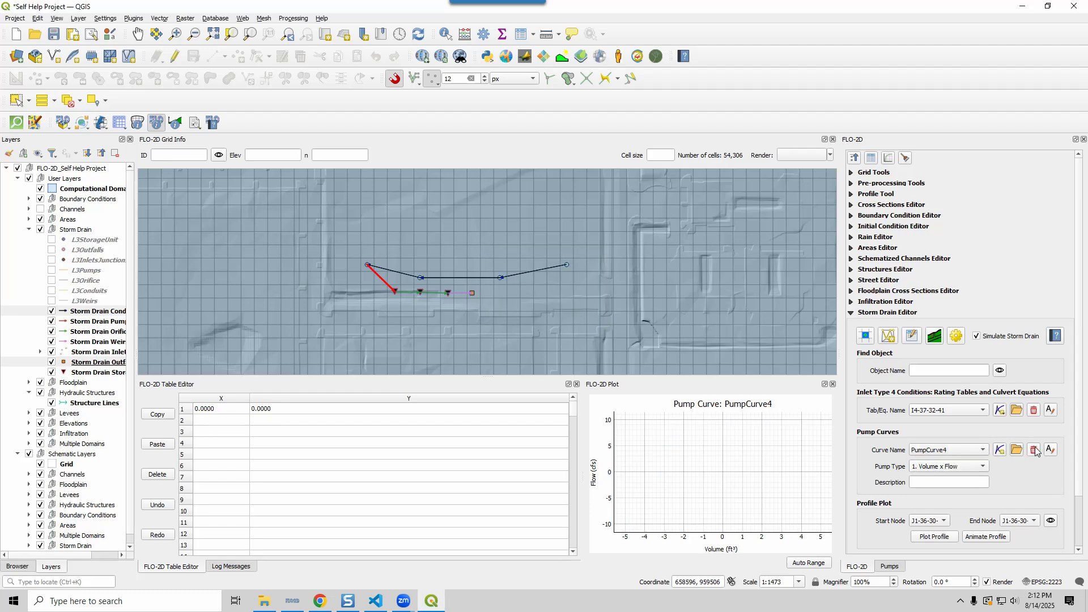
scroll(957, 453, "up", 1)
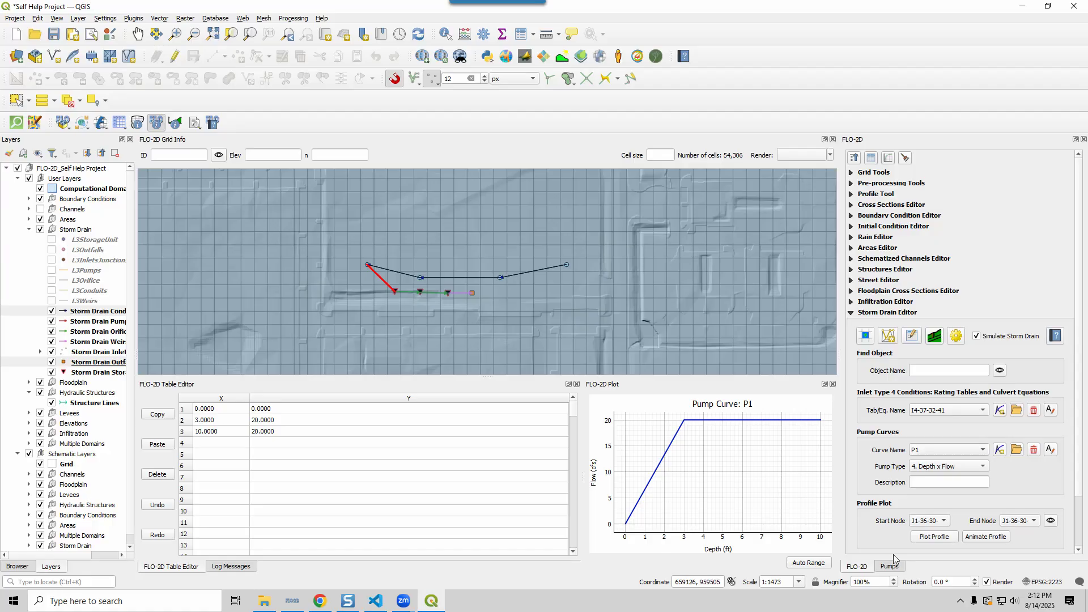
Step: Try to assign the renamed curve P1 in the already open CPump properties
left_click(890, 567)
left_click(991, 225)
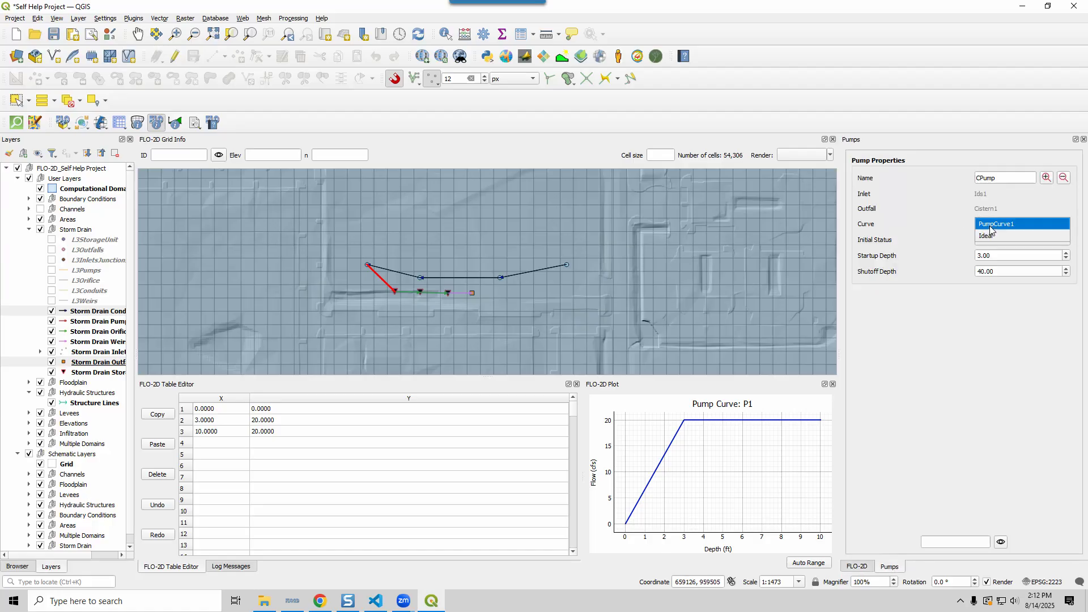
left_click(945, 221)
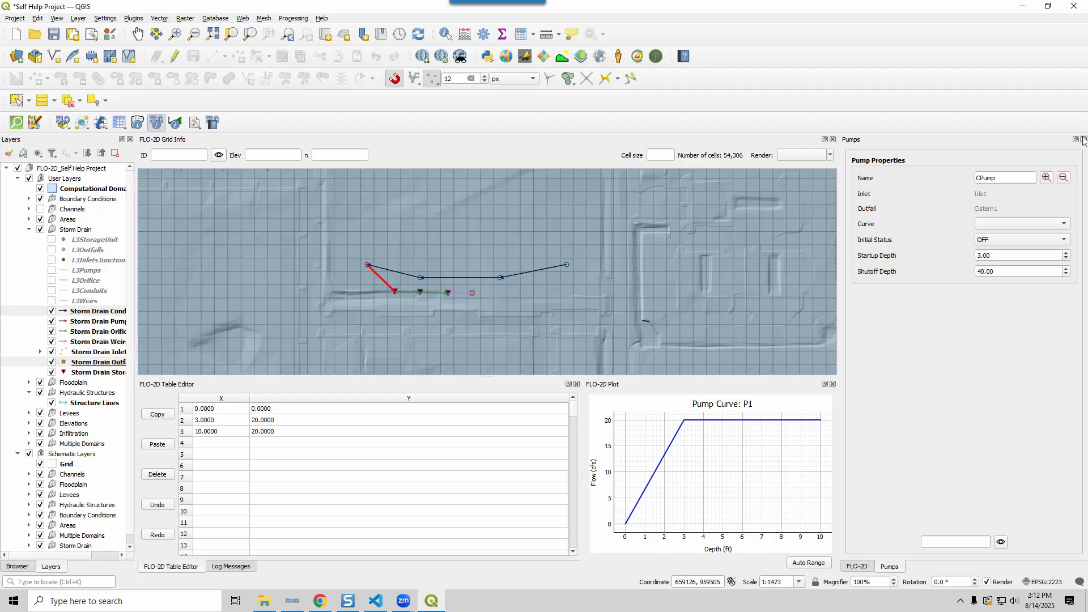
Step: Reload the CPump properties from the map and assign curve P1 to the pump
left_click(857, 567)
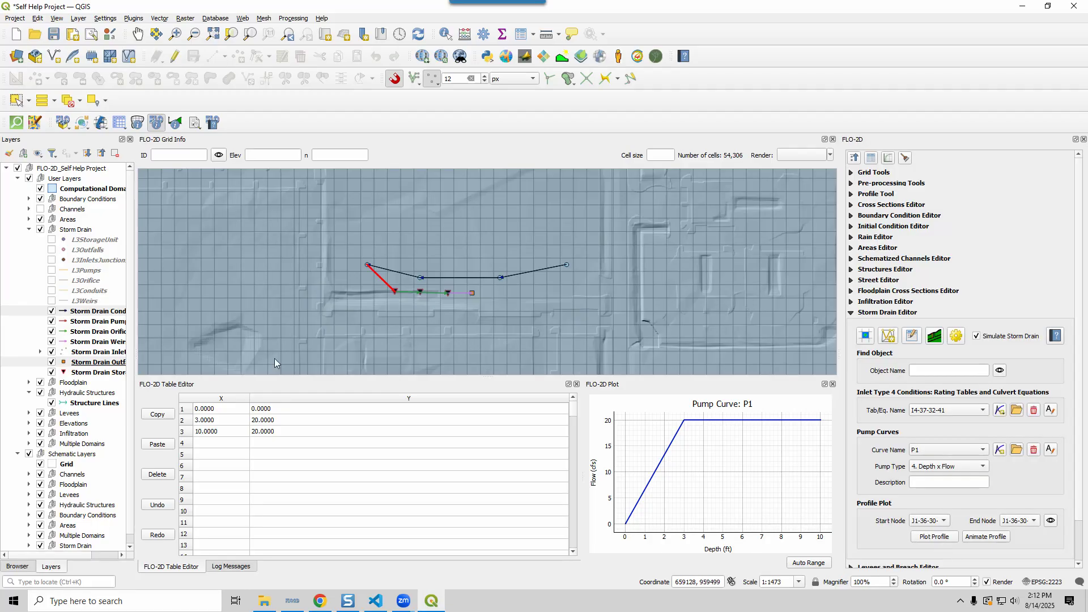
left_click(384, 281)
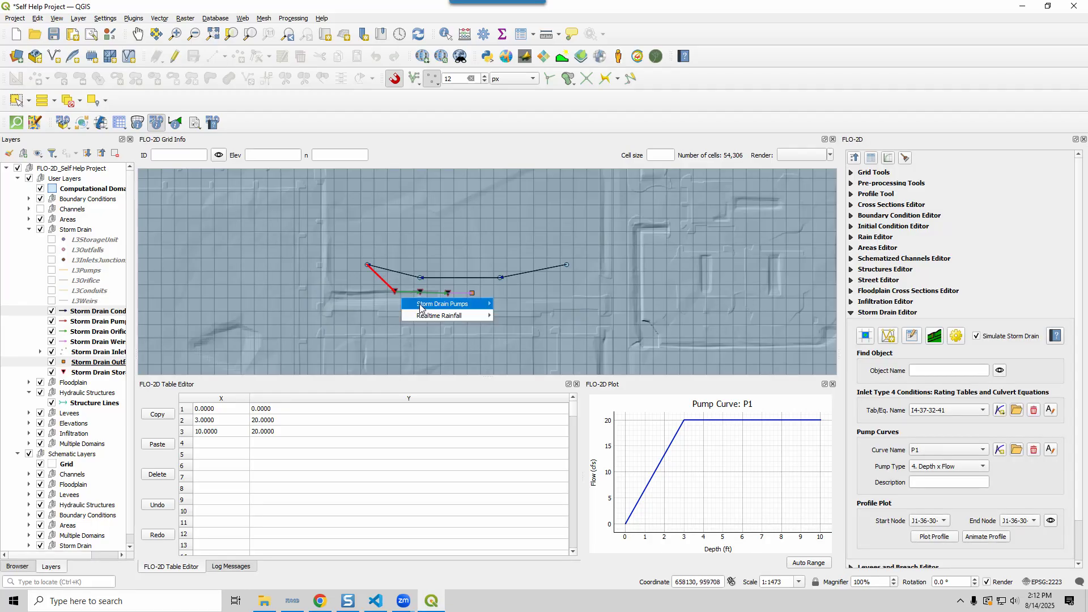
left_click(436, 303)
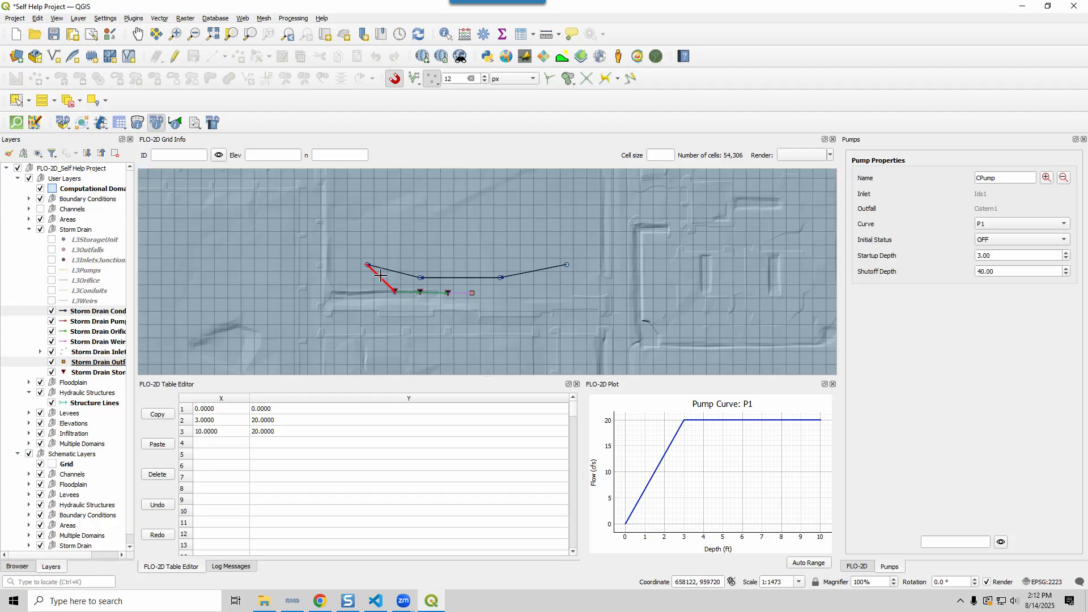
Step: Set CPump's shutoff depth to 10 and review its initial status and startup depth
left_click(997, 239)
left_click(998, 259)
double_click(999, 274)
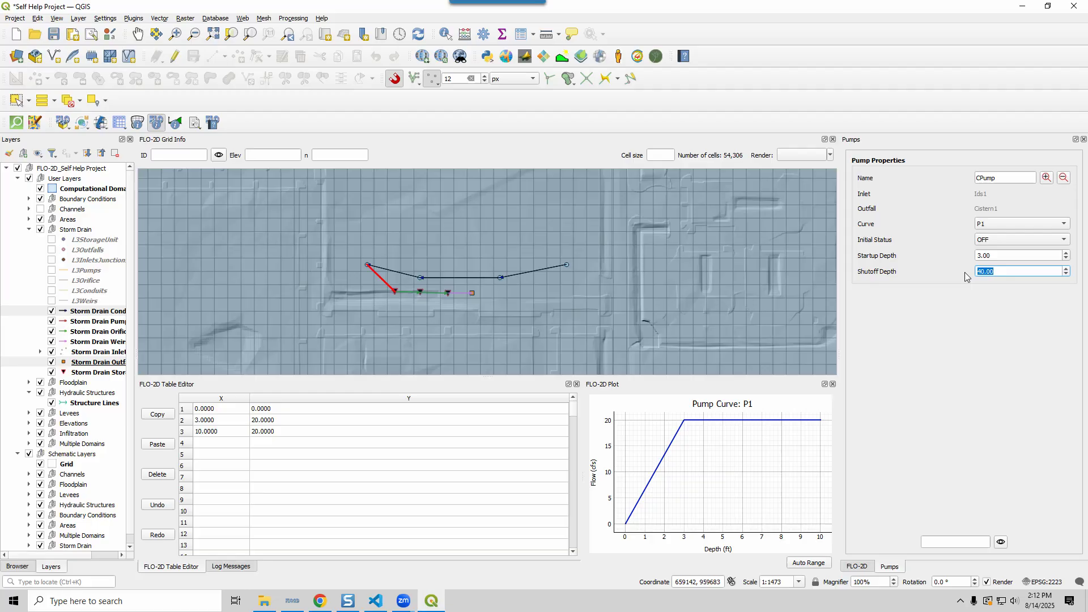
type("10")
key("Return")
key("Return")
left_click(997, 256)
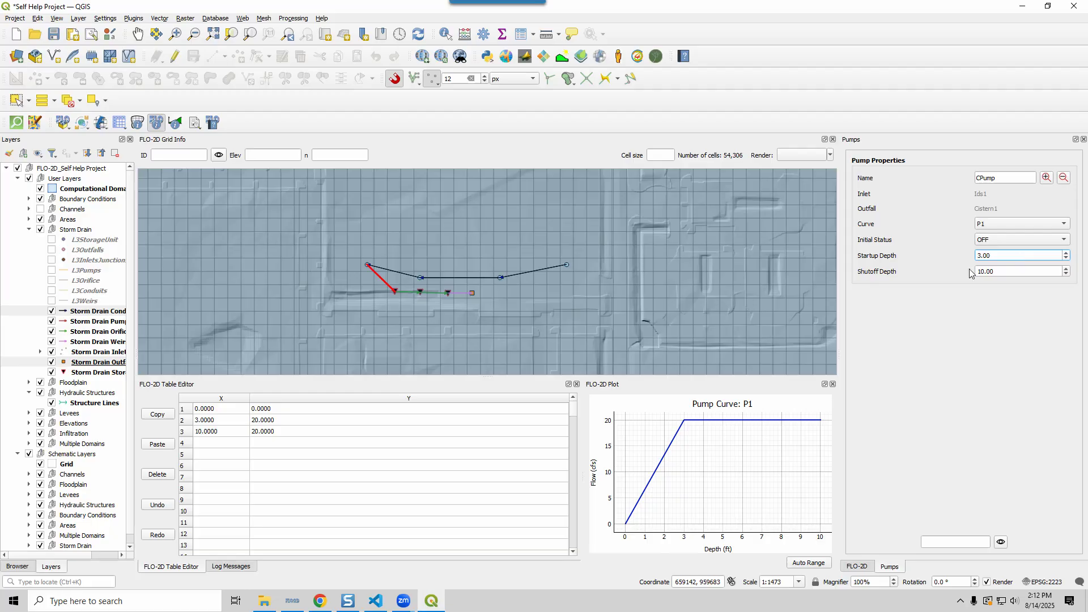
double_click(989, 271)
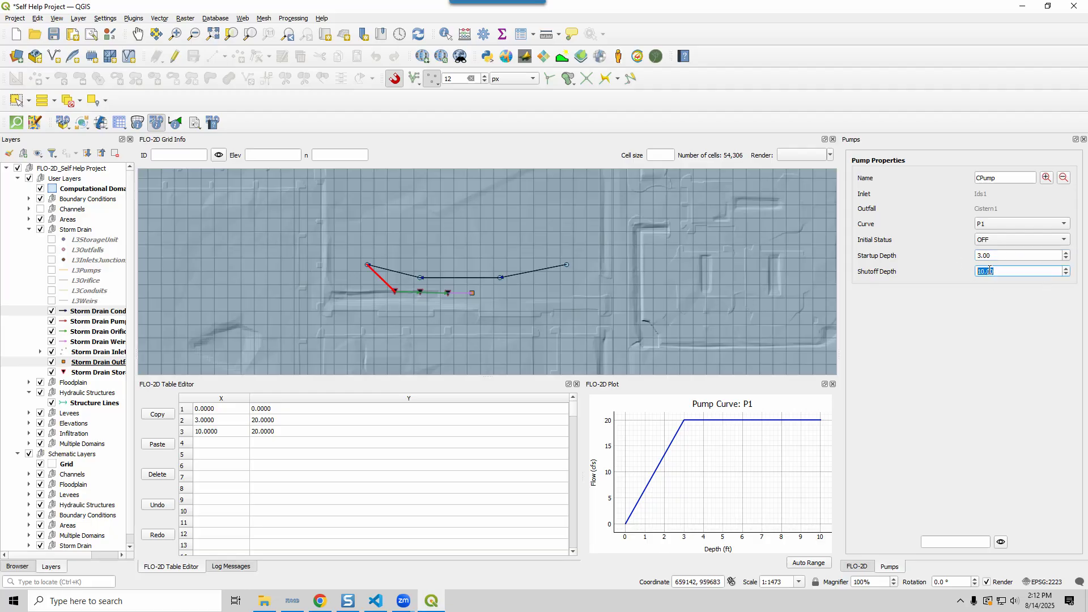
double_click(989, 256)
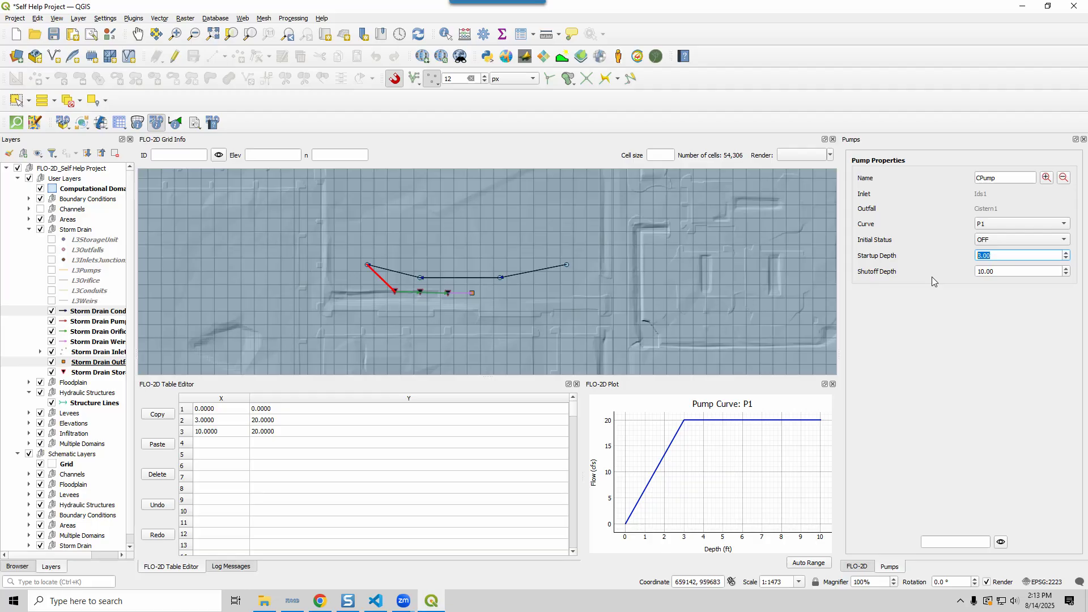
left_click(962, 263)
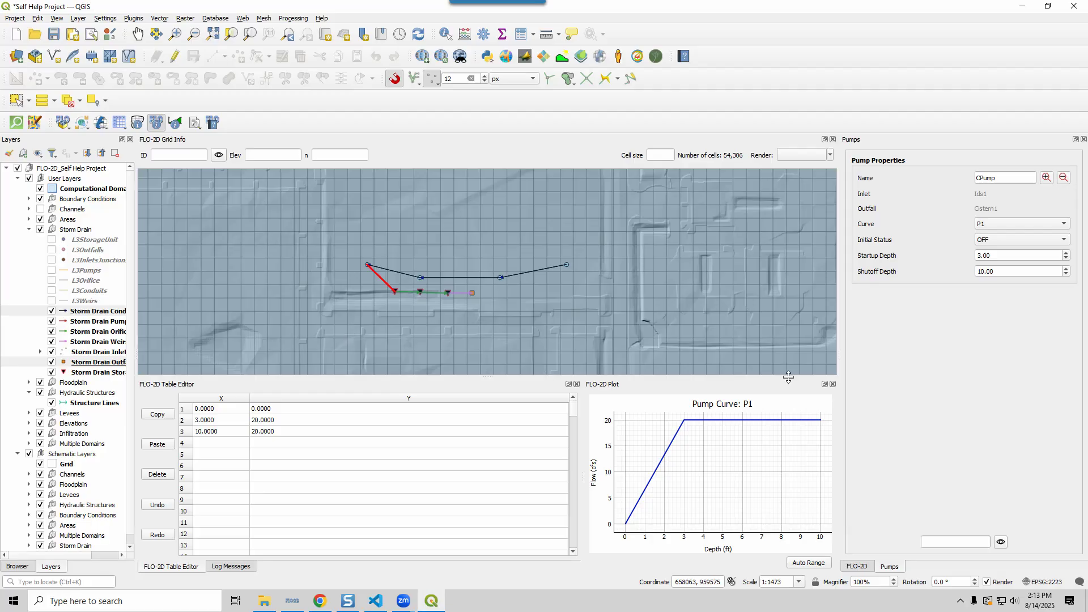
Step: Switch to Chrome, read on to Step 6 about adding storage unit curves, and return to QGIS
left_click(855, 566)
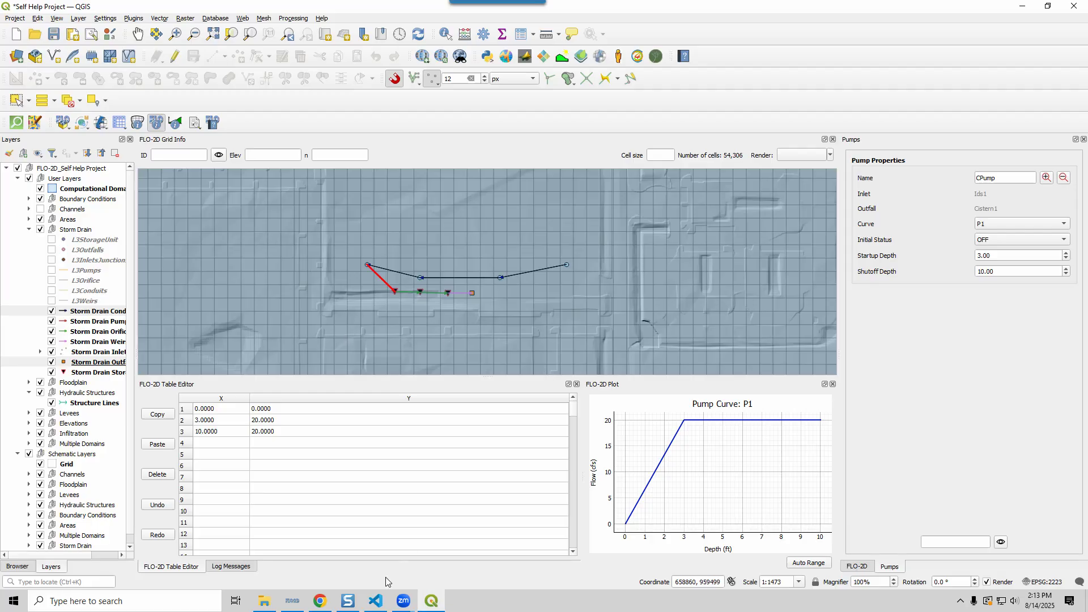
left_click(319, 601)
scroll(532, 290, "down", 3)
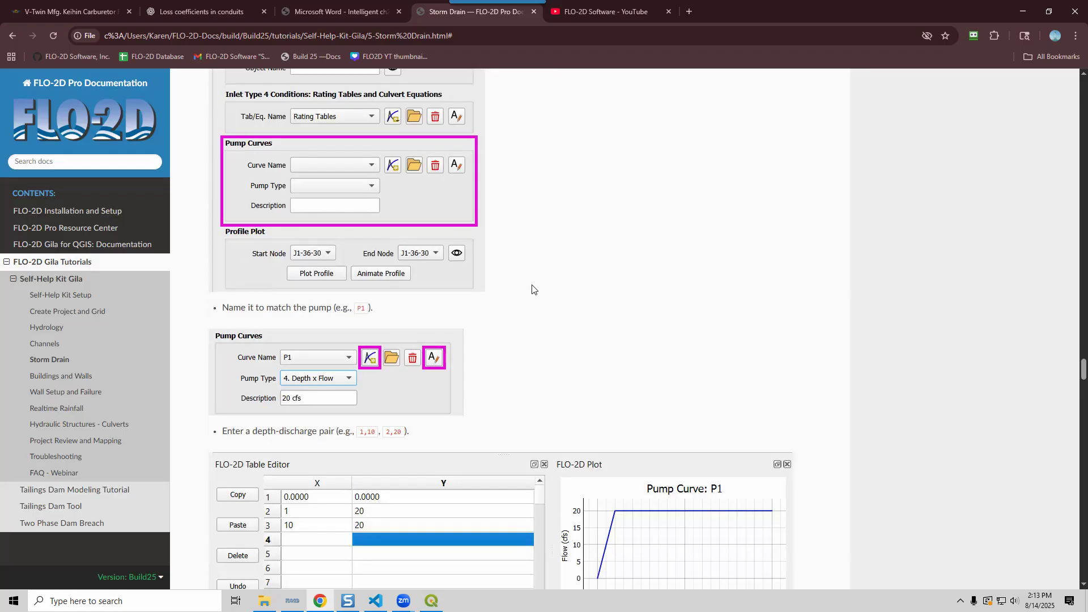
scroll(531, 290, "down", 6)
scroll(532, 290, "down", 3)
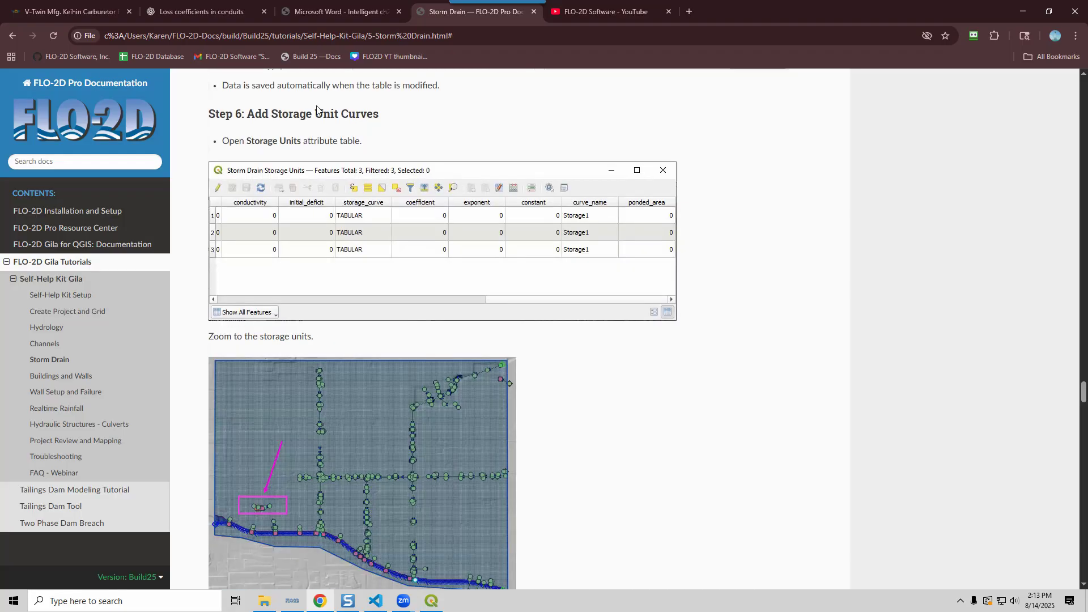
left_click(1021, 15)
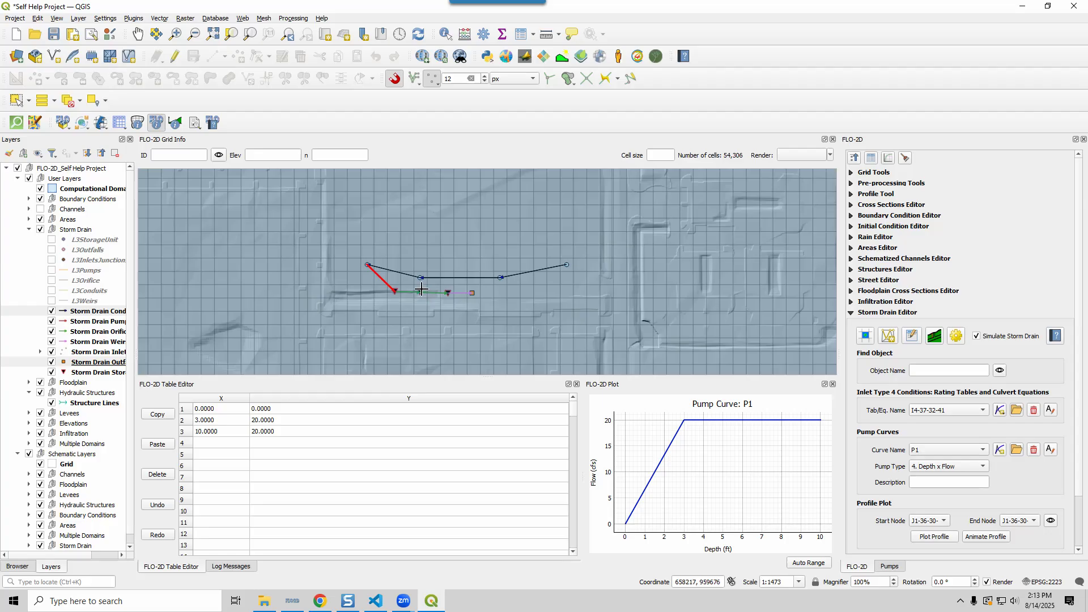
scroll(419, 292, "down", 3)
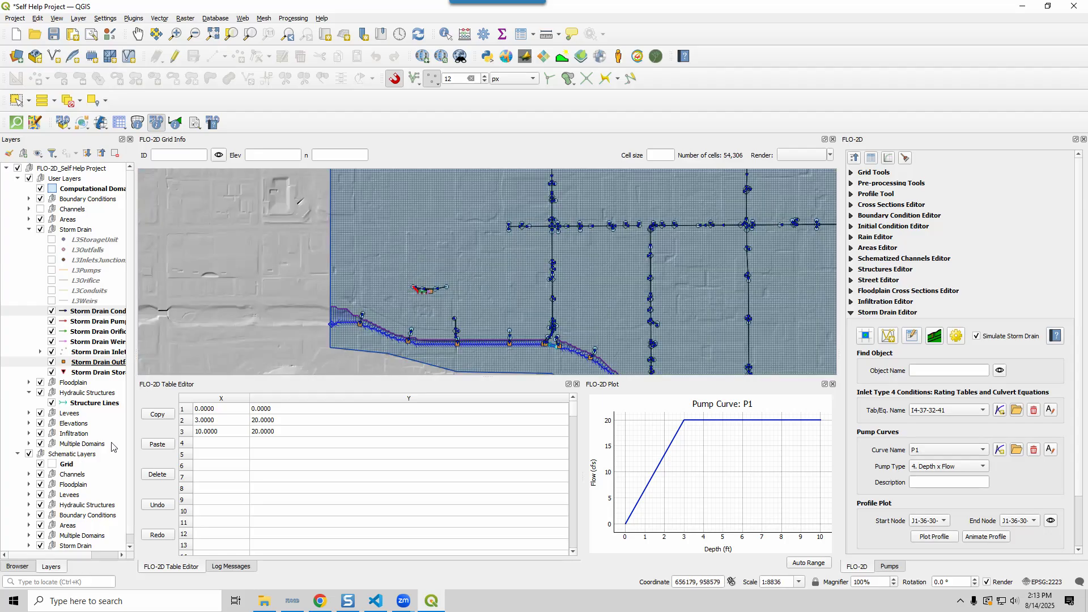
Step: Add the Google Satellite basemap to the project and hide the External Layers group
scroll(52, 529, "down", 1)
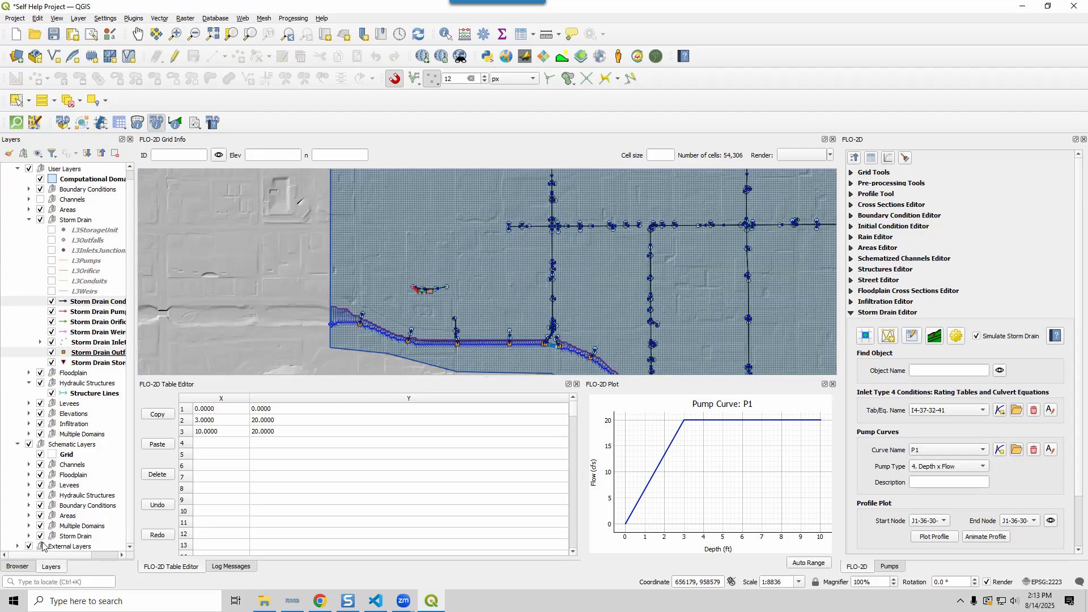
left_click(422, 56)
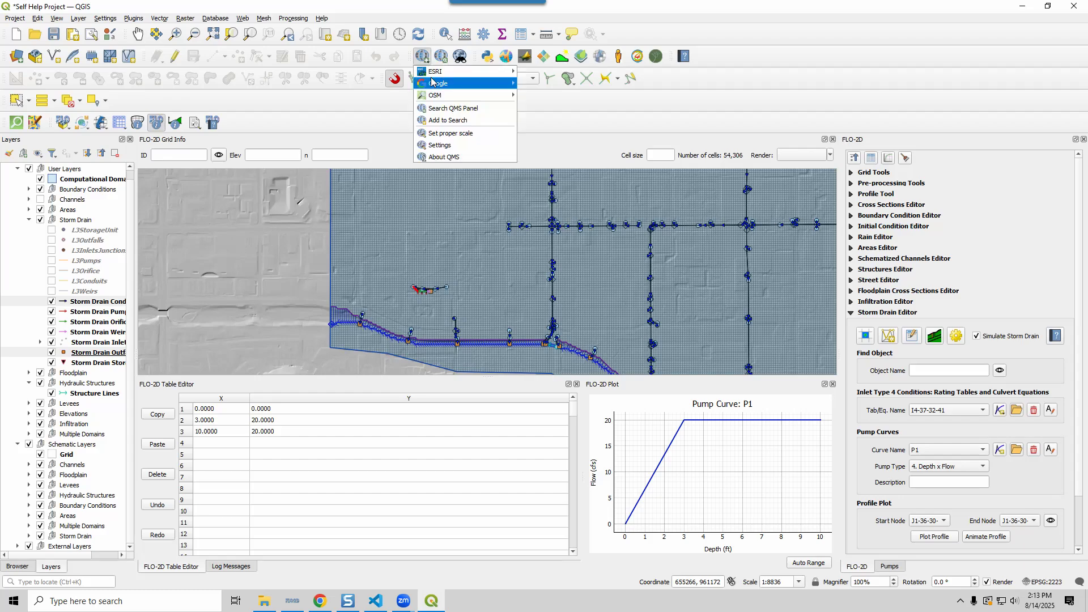
mouse_move(433, 85)
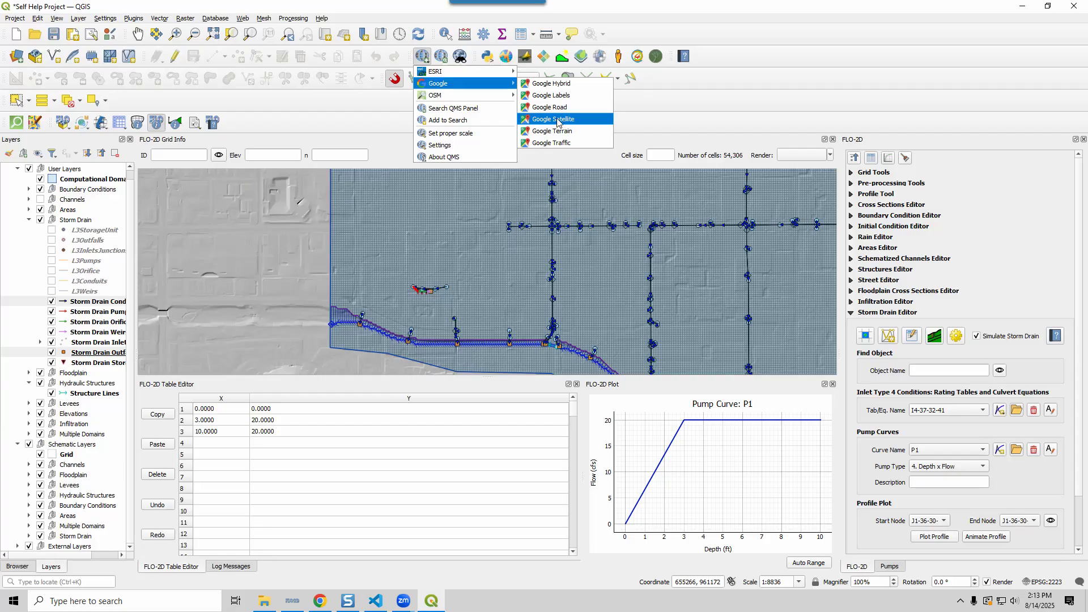
left_click(557, 120)
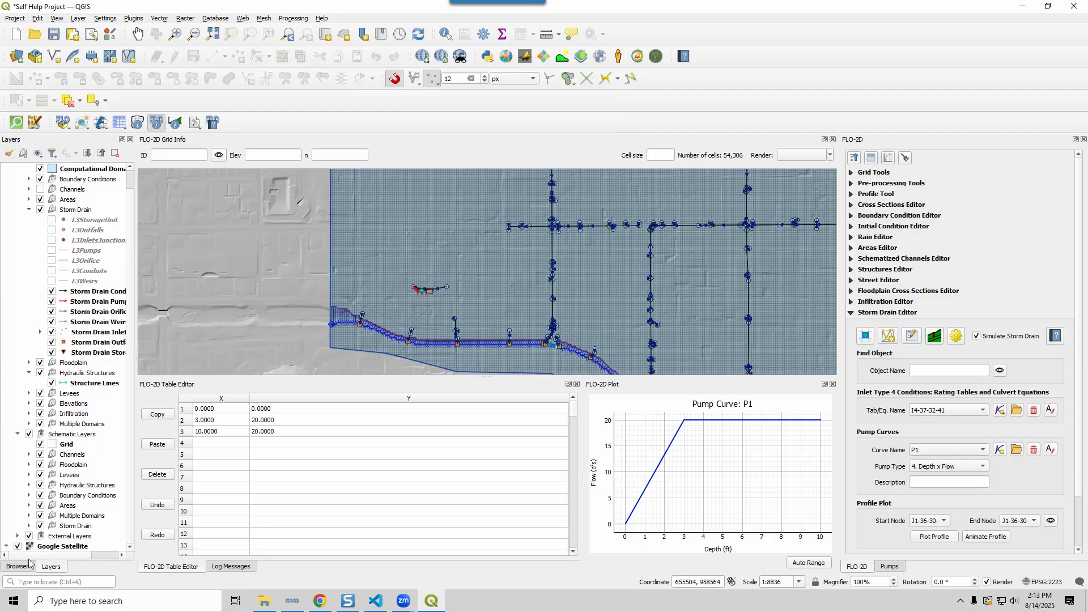
left_click(29, 536)
Step: Examine the pump, conduits, orifices and weir of the isolated storm drain system behind the large building on the satellite imagery
scroll(439, 293, "up", 2)
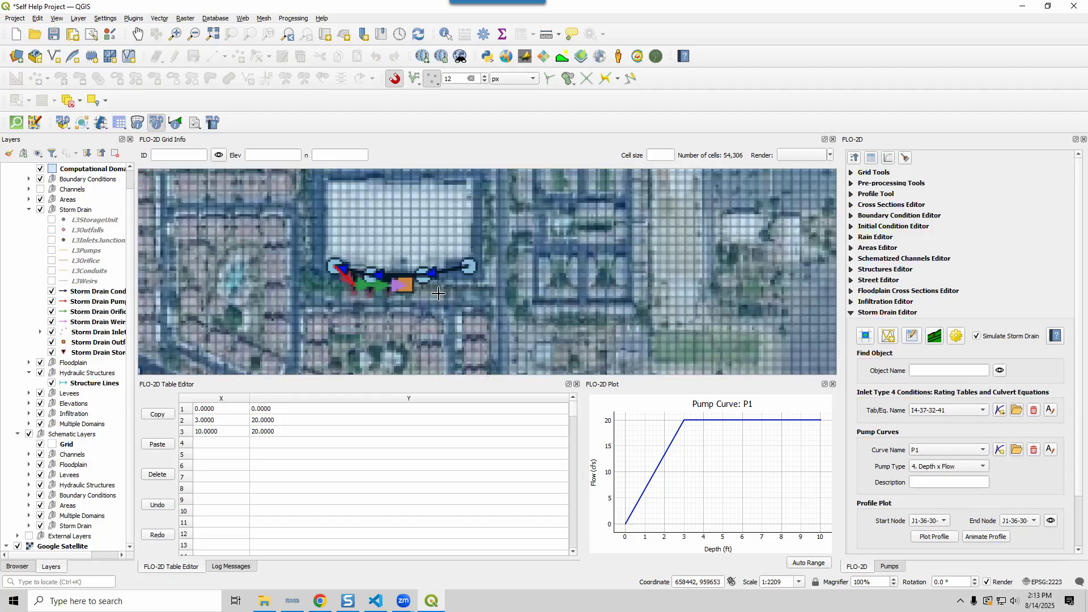
scroll(463, 254, "down", 1)
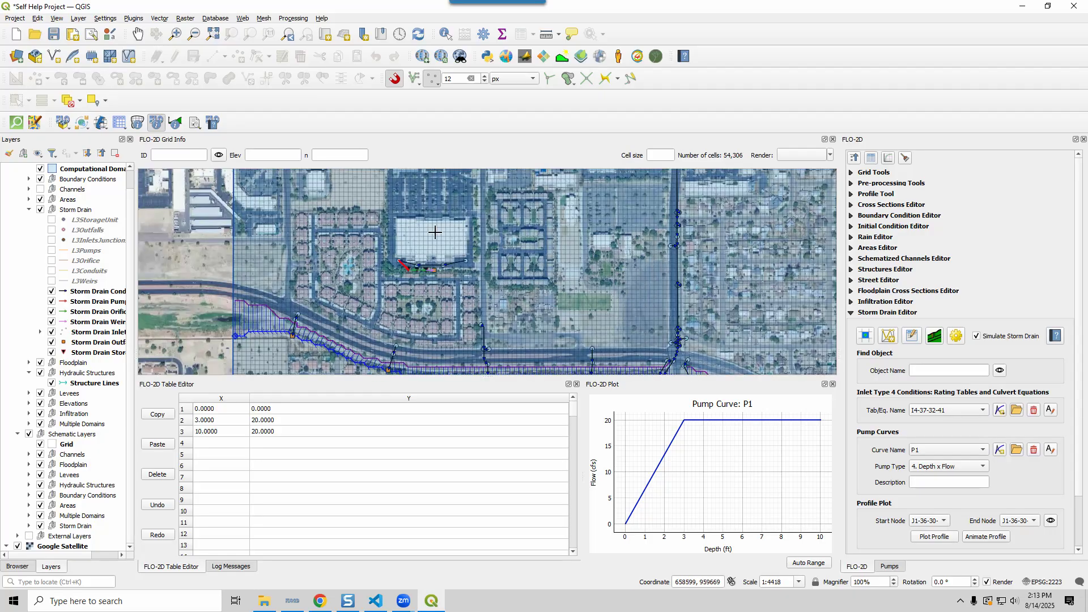
left_click_drag(444, 305, 427, 328)
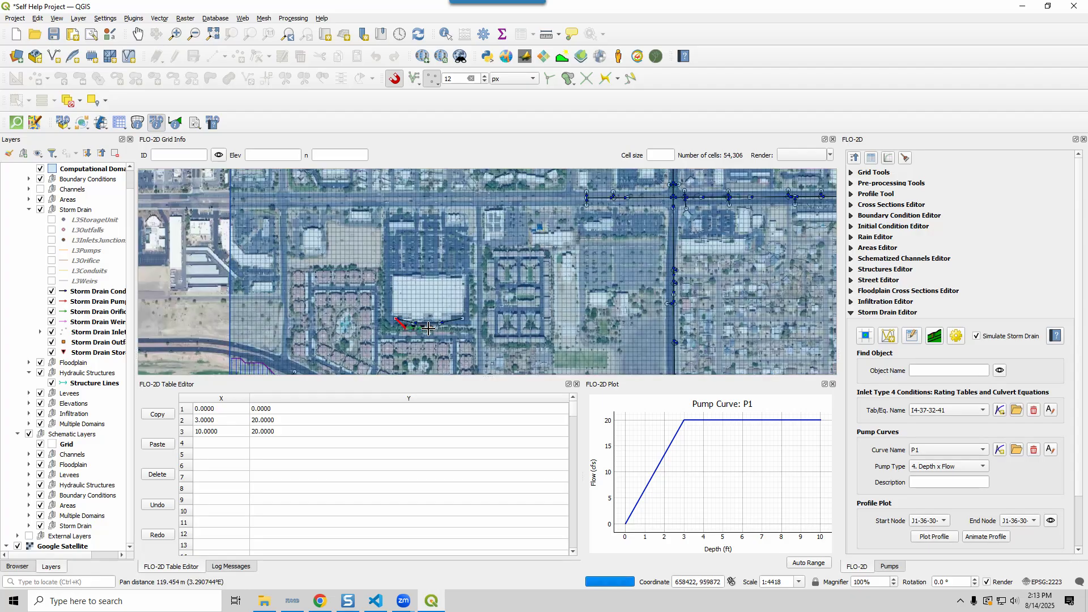
scroll(428, 328, "up", 1)
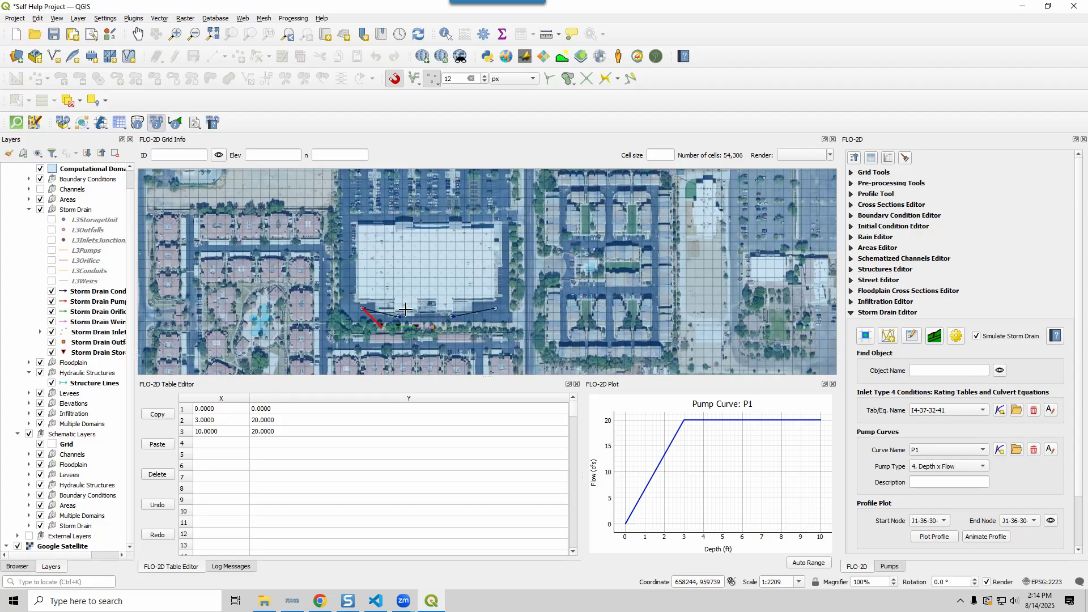
scroll(353, 294, "up", 1)
scroll(359, 303, "up", 1)
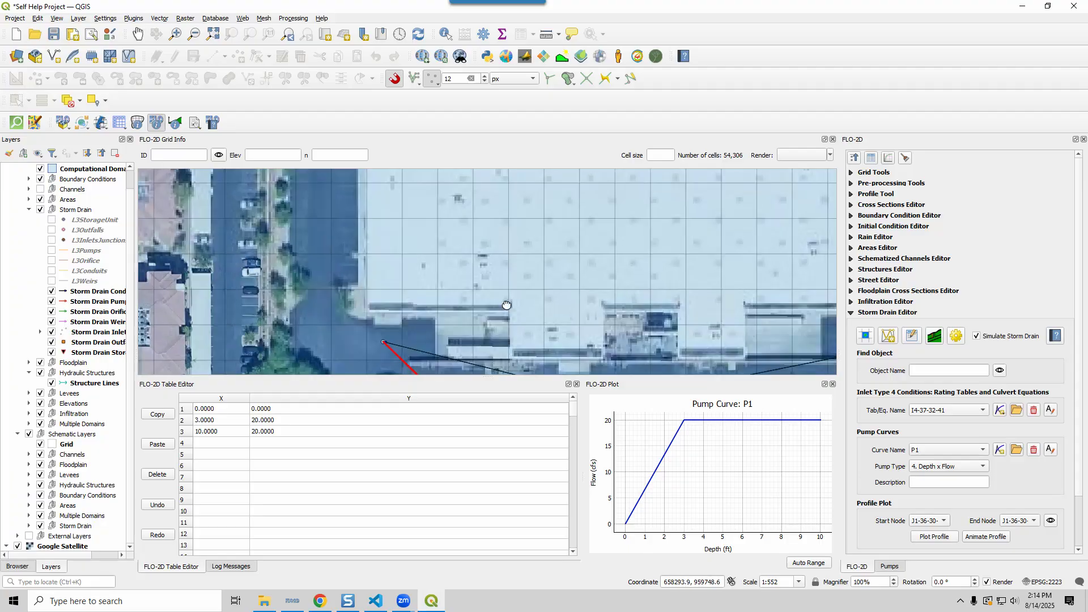
left_click_drag(536, 346, 418, 312)
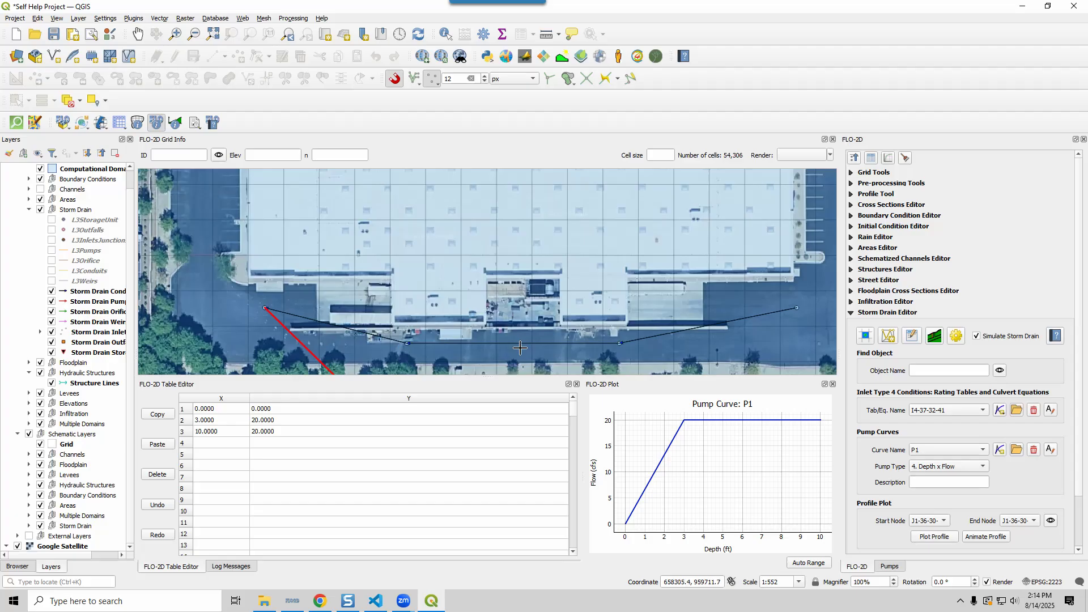
left_click_drag(519, 346, 492, 234)
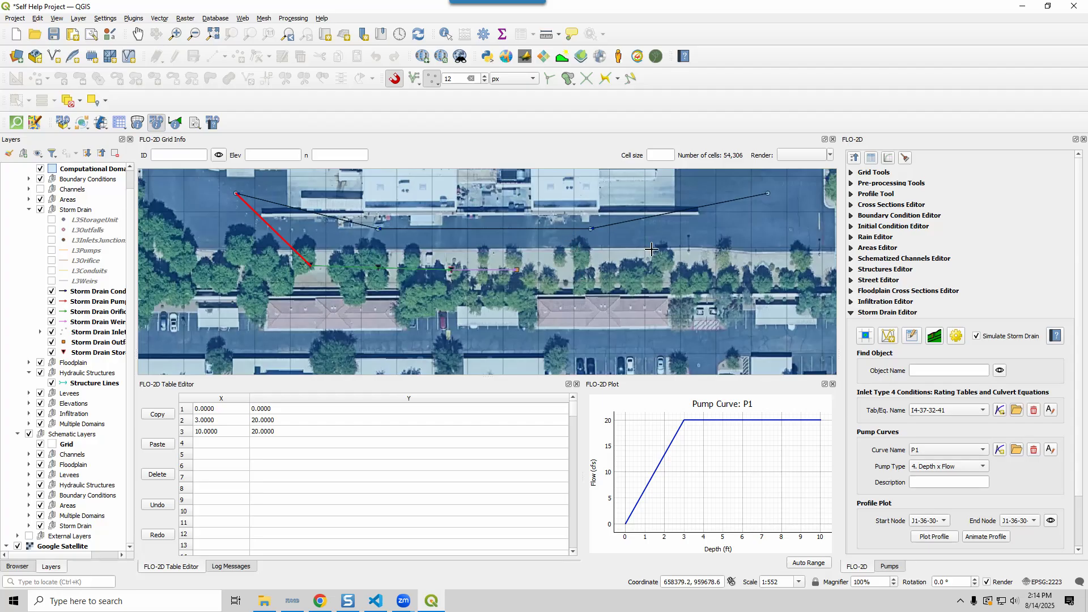
left_click_drag(638, 294, 626, 321)
scroll(626, 320, "down", 1)
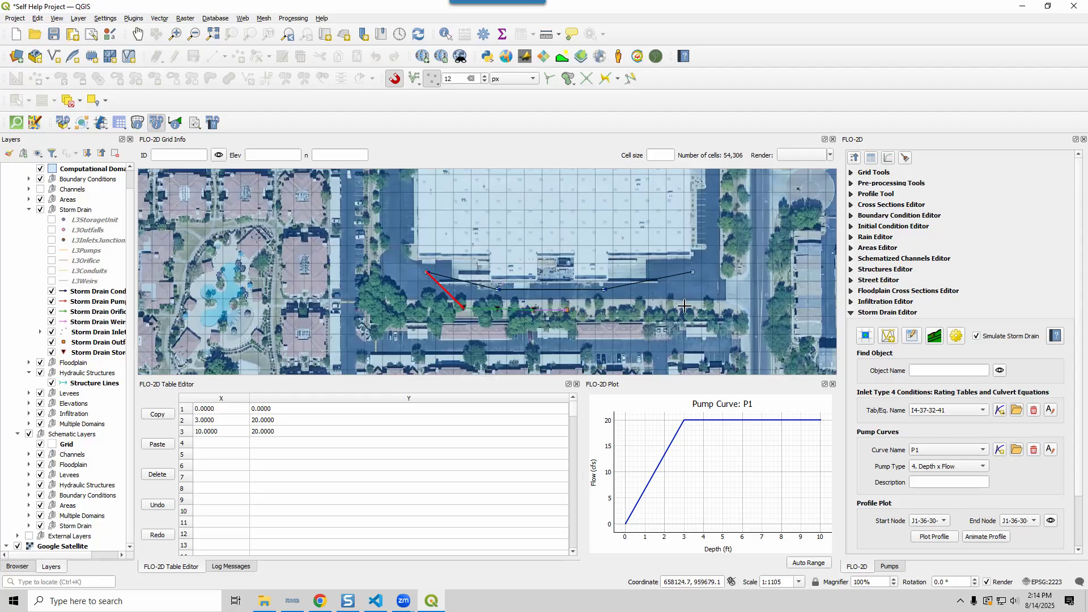
left_click_drag(631, 307, 632, 301)
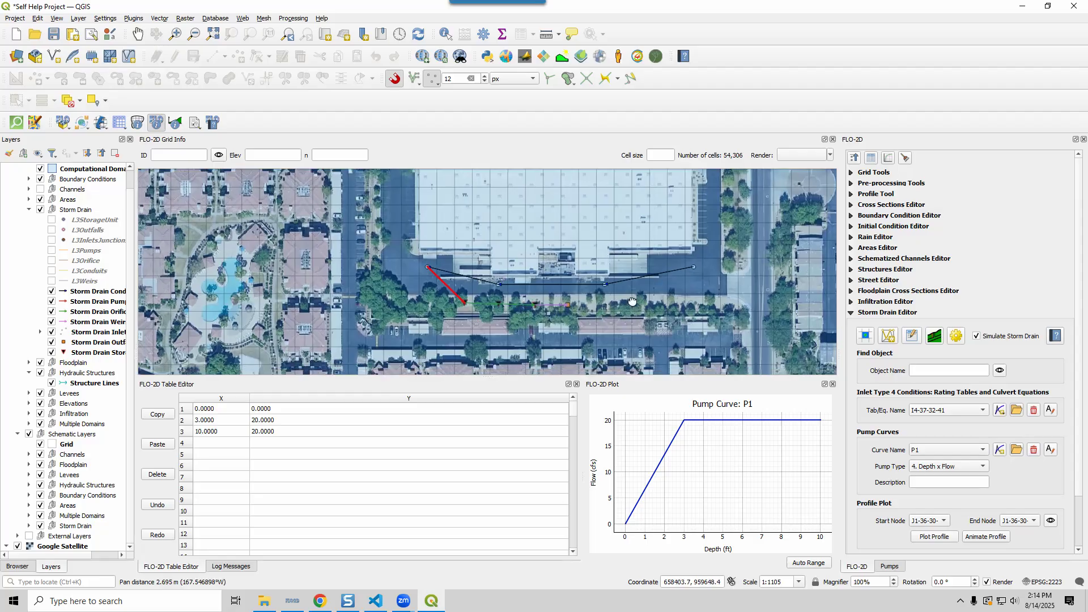
scroll(615, 306, "up", 1)
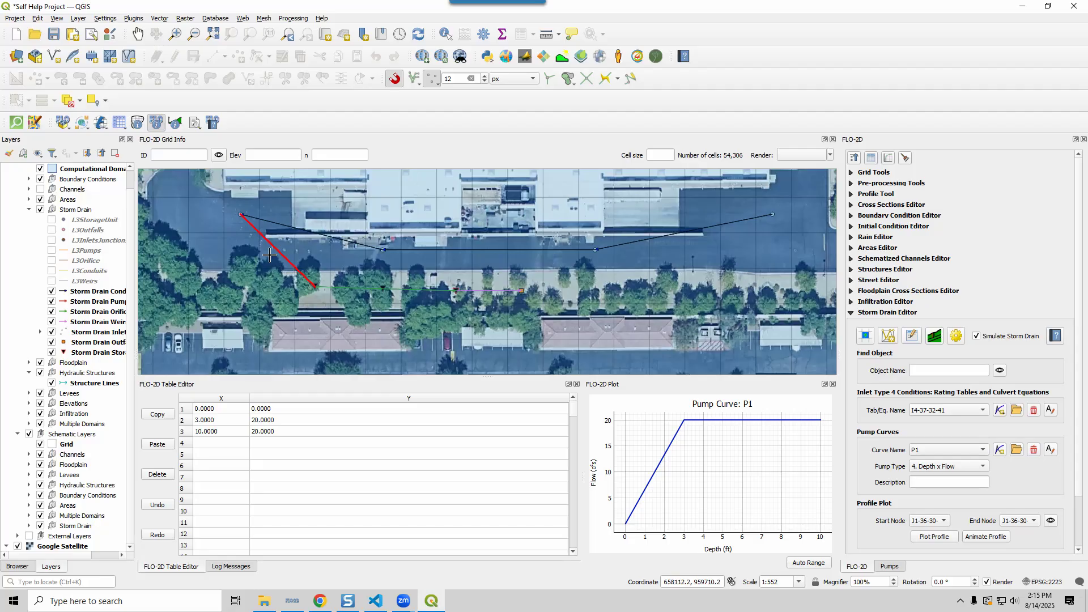
Step: Review the properties of the orifice between Cistern1 and Cistern2, and close them
left_click(378, 290)
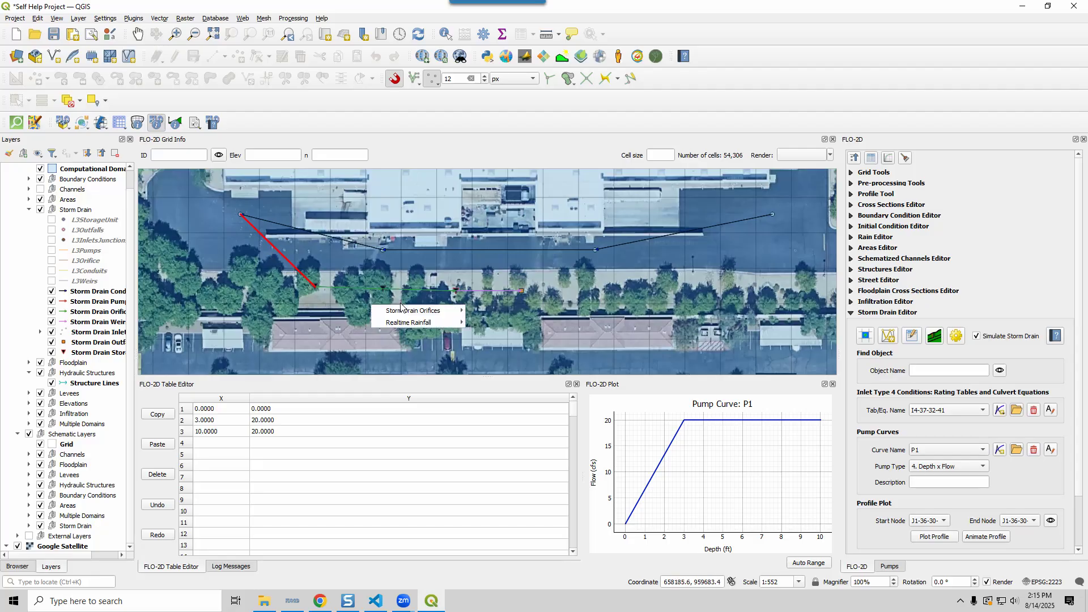
mouse_move(414, 310)
left_click(491, 311)
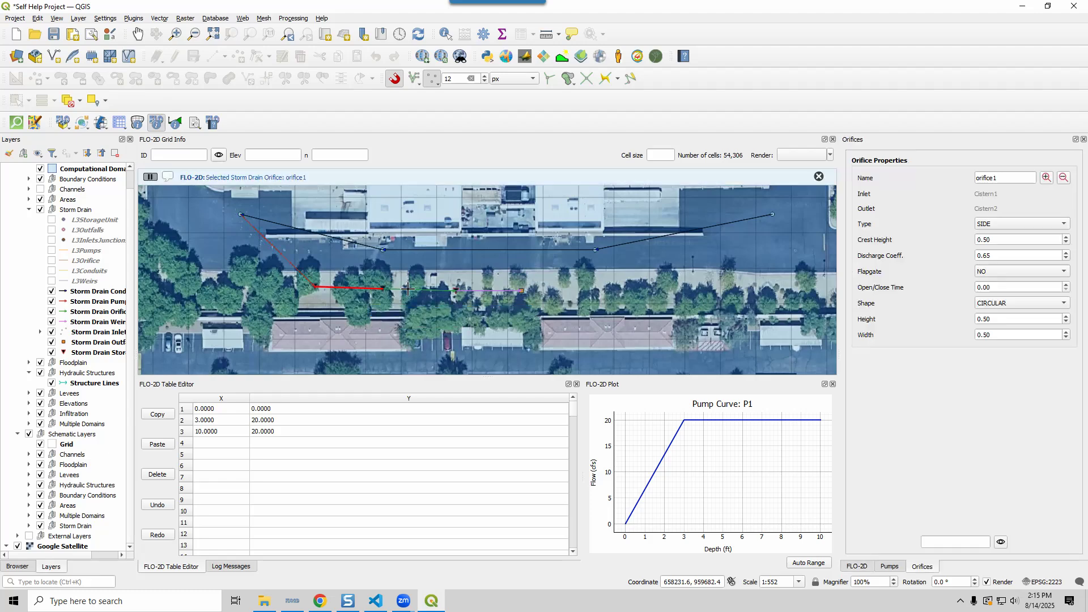
left_click(633, 259)
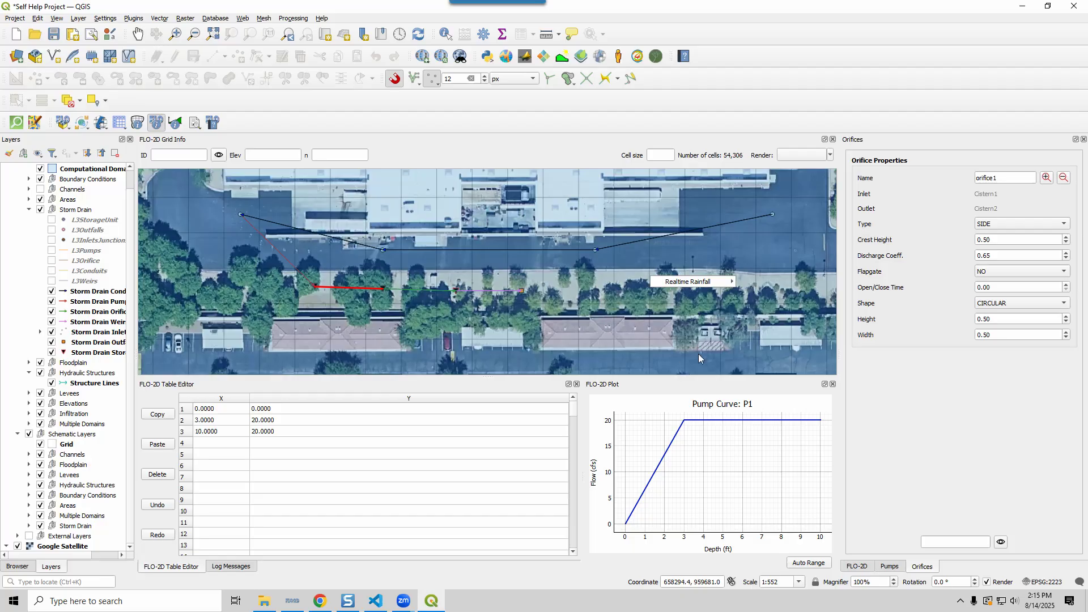
left_click(1084, 139)
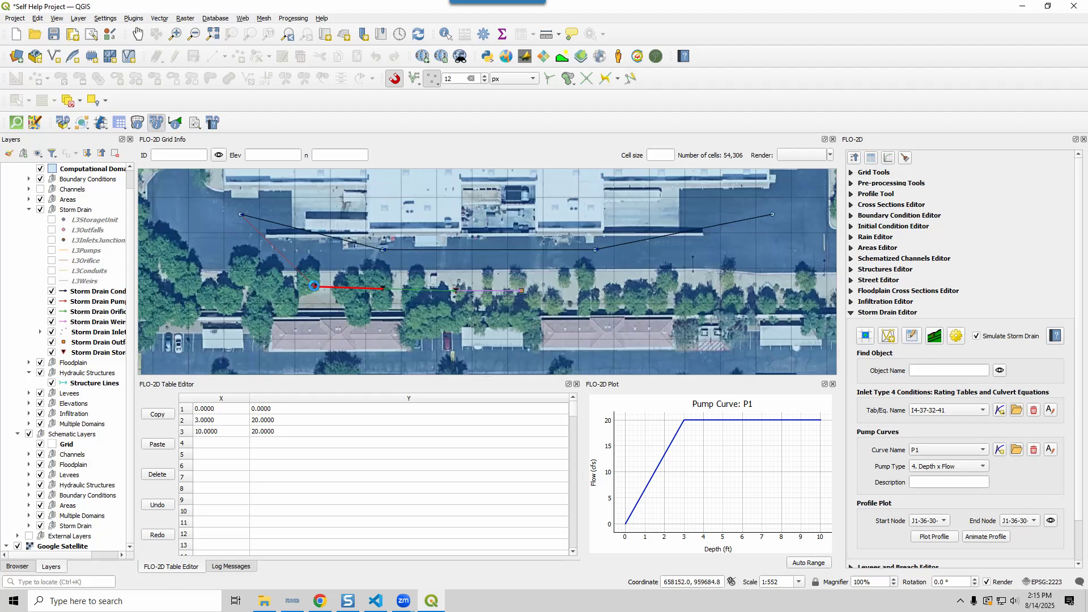
Step: Open the tabular curve editor for storage unit Cistern1 from its map attributes and name the curve Storage1
right_click(323, 288)
mouse_move(374, 334)
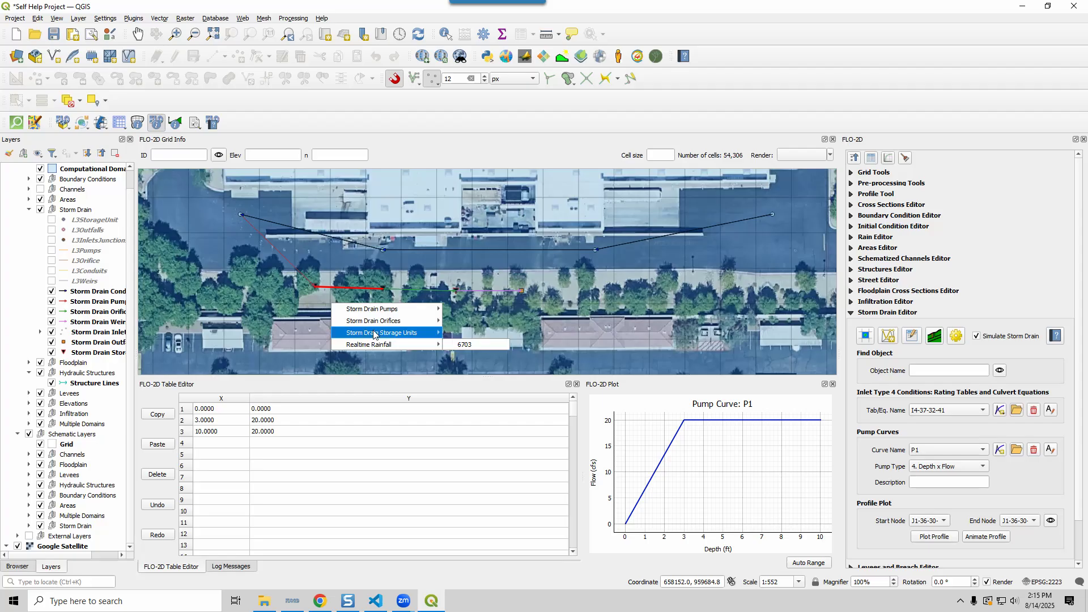
mouse_move(482, 344)
left_click(532, 335)
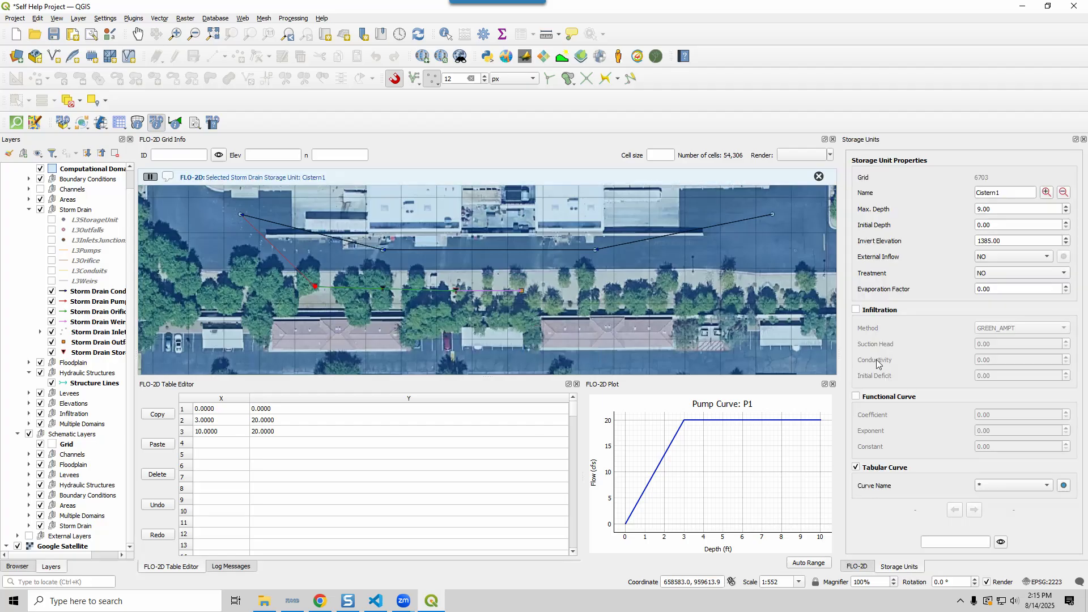
double_click(976, 193)
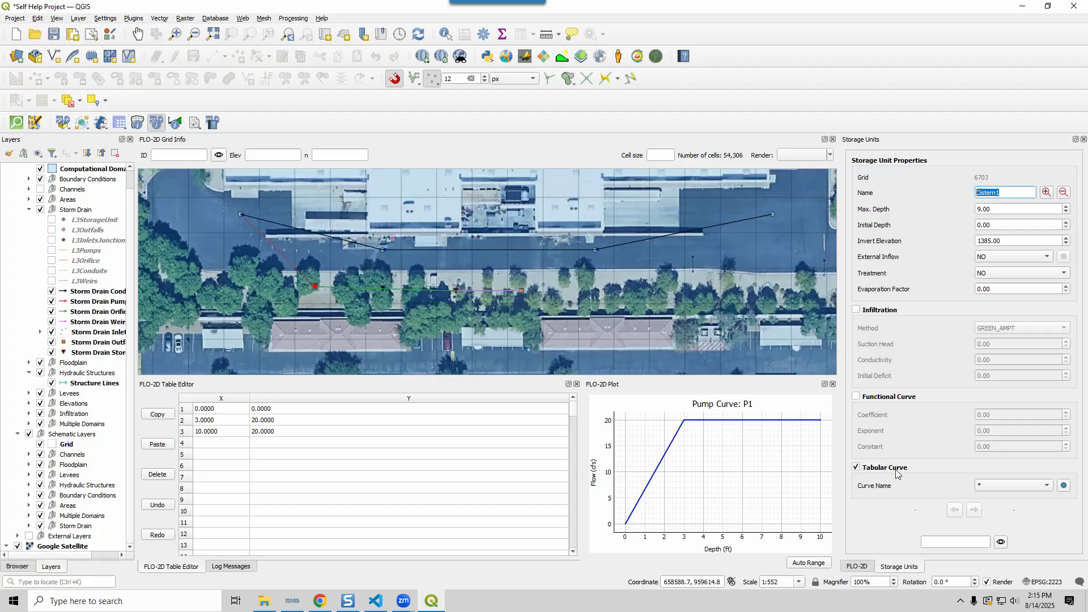
left_click(1064, 487)
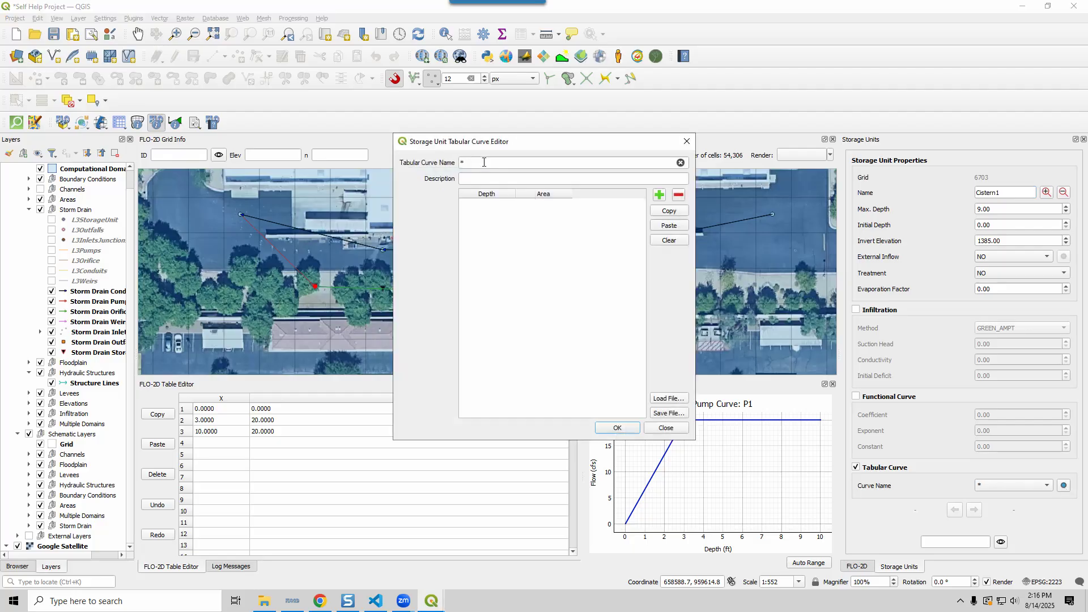
left_click_drag(474, 163, 370, 158)
type("Storage1")
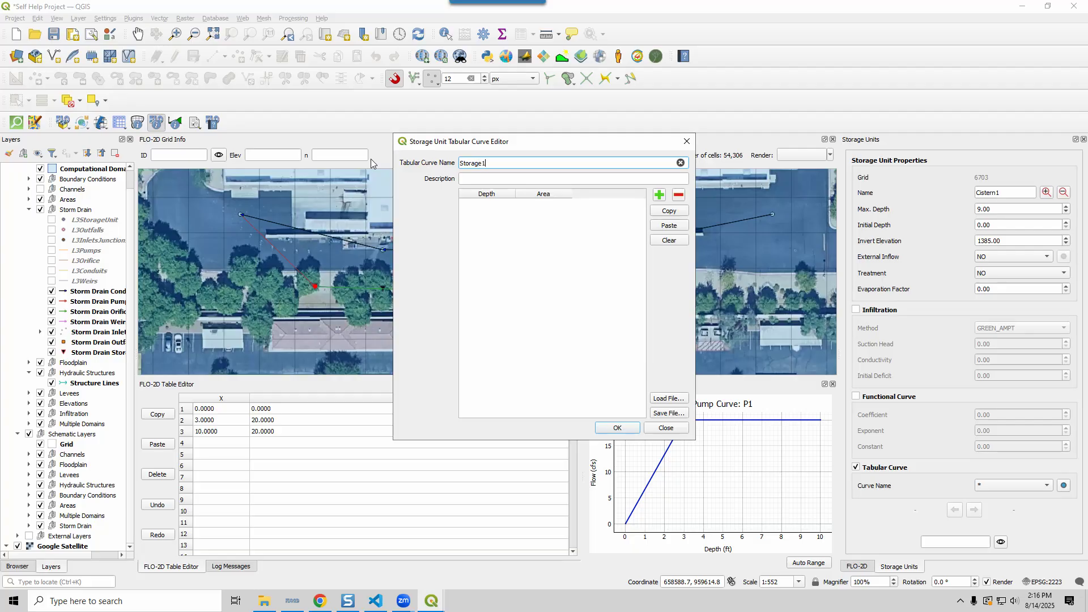
left_click(486, 179)
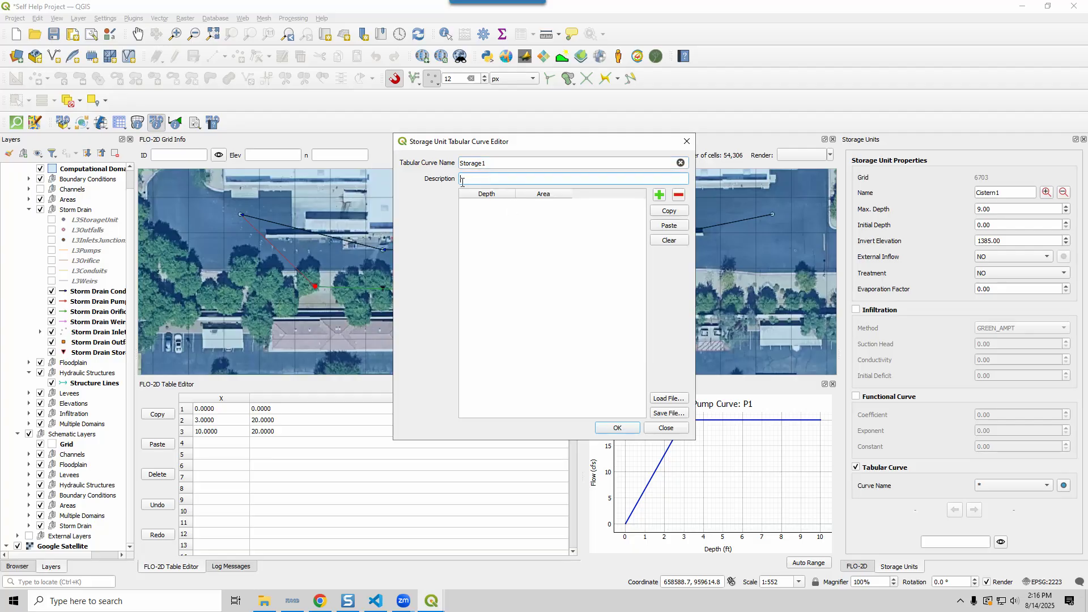
Step: Load the depth-area data from Storage1.txt in the RatingTables folder and accept the curve for Cistern1
left_click(667, 400)
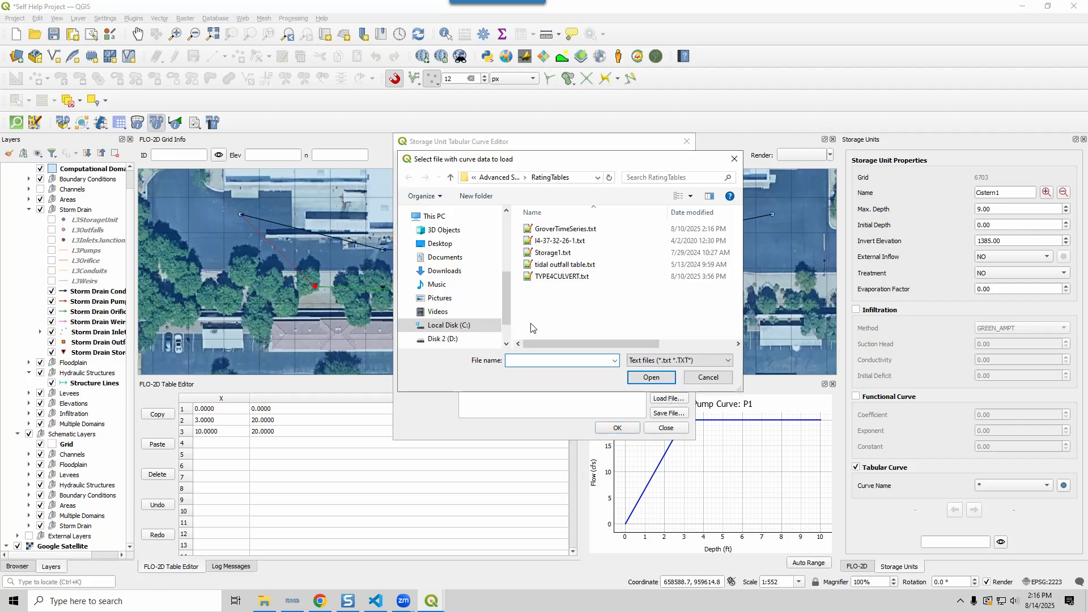
left_click(559, 254)
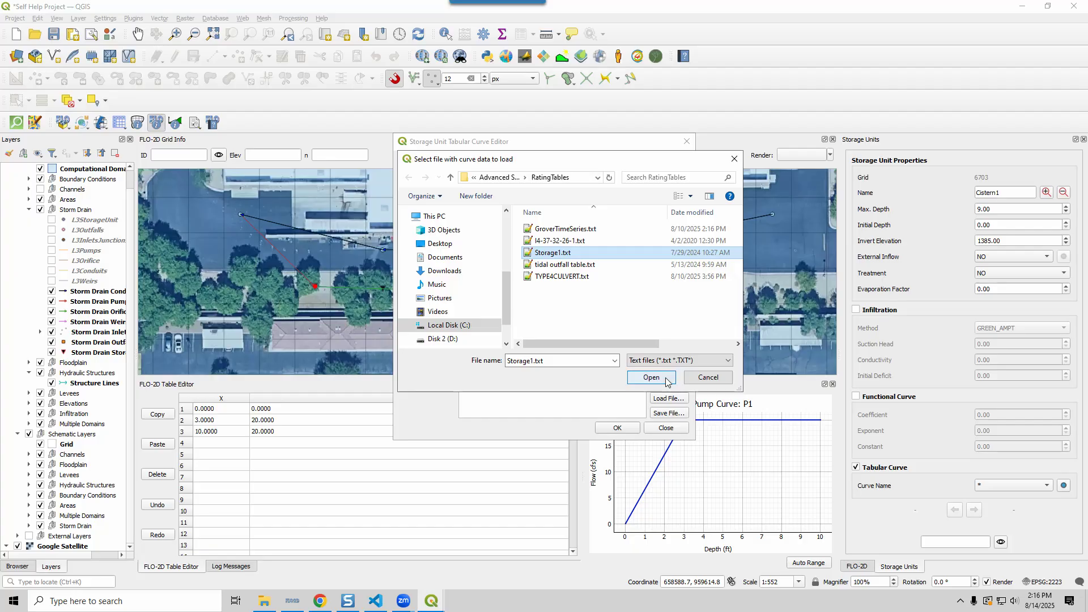
key("Return")
left_click_drag(571, 182, 430, 176)
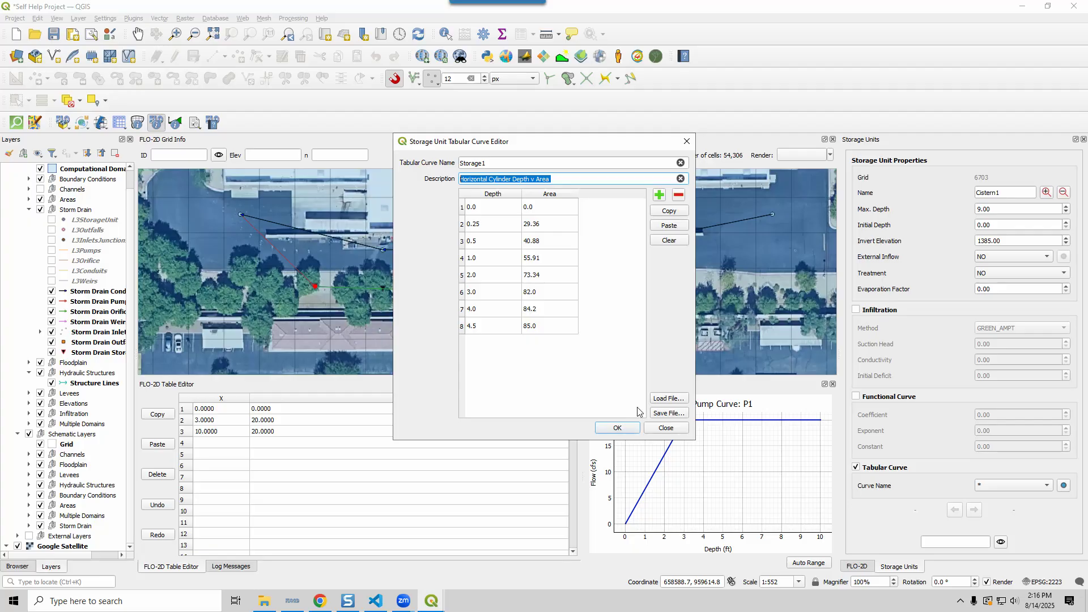
left_click(627, 430)
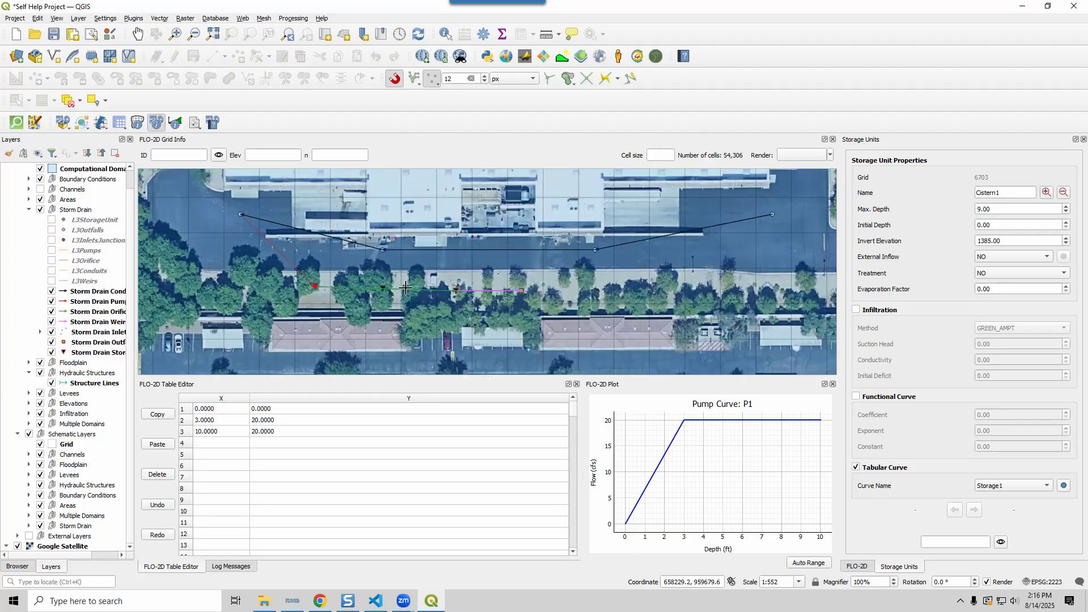
Step: Check the tabular curve assigned to storage unit Cistern2 and close the storage unit properties
left_click(480, 318)
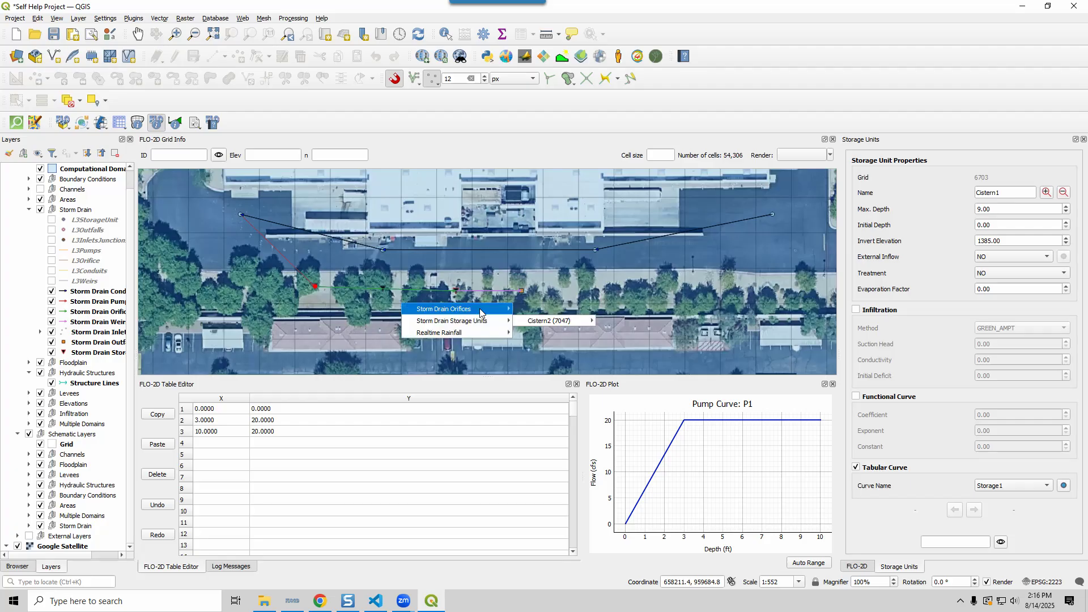
mouse_move(585, 321)
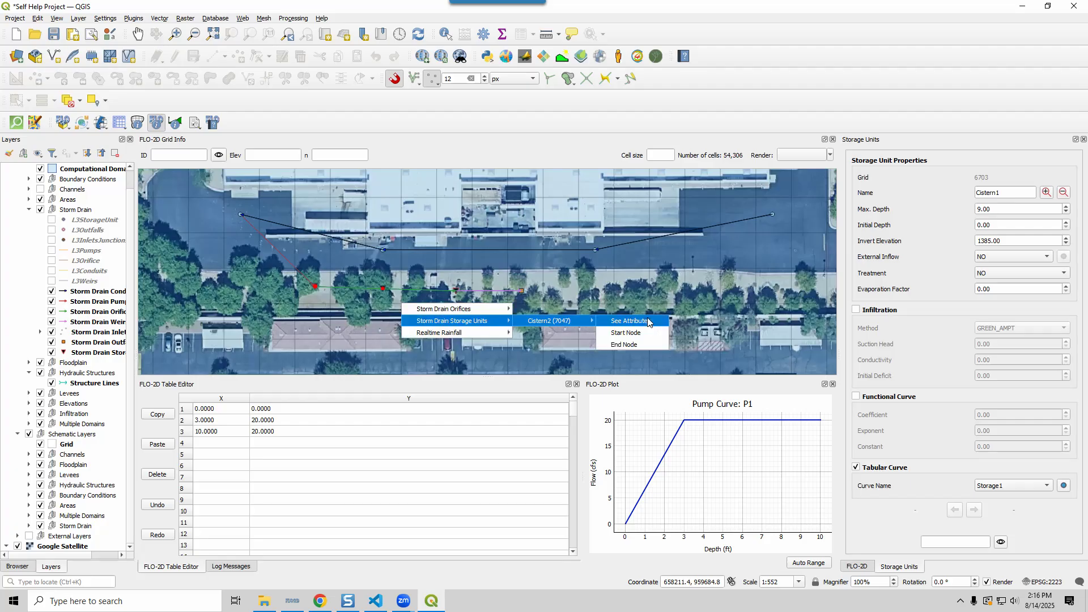
left_click(647, 319)
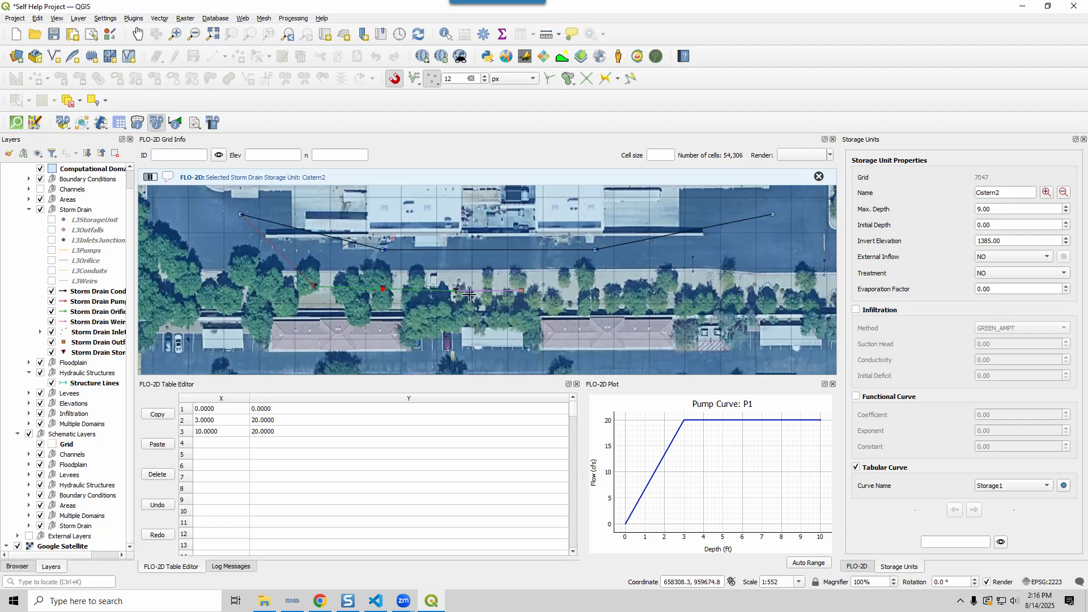
left_click(856, 567)
left_click(900, 566)
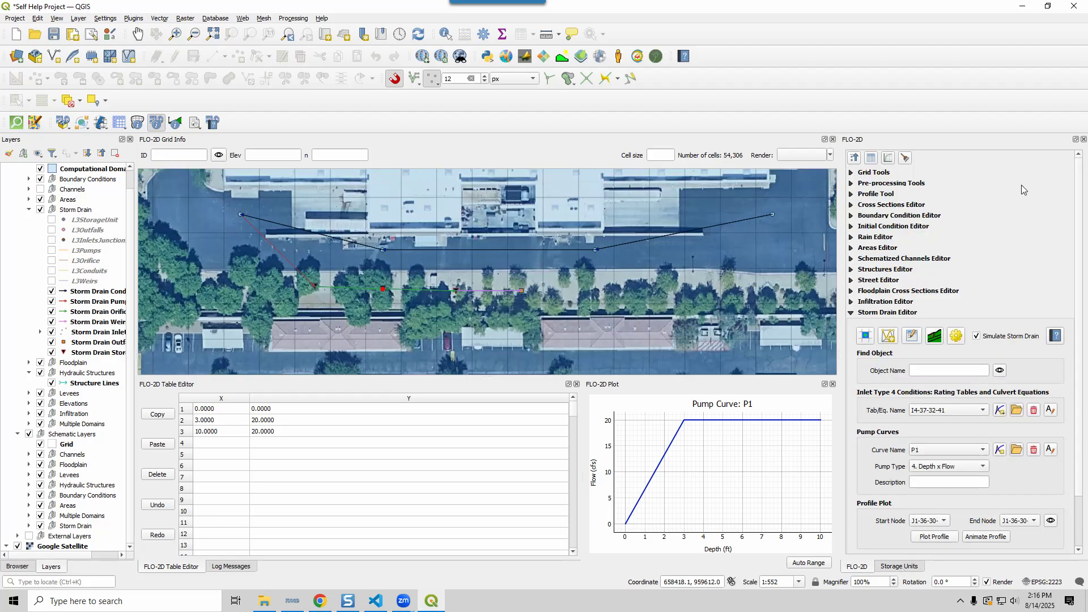
left_click(1084, 139)
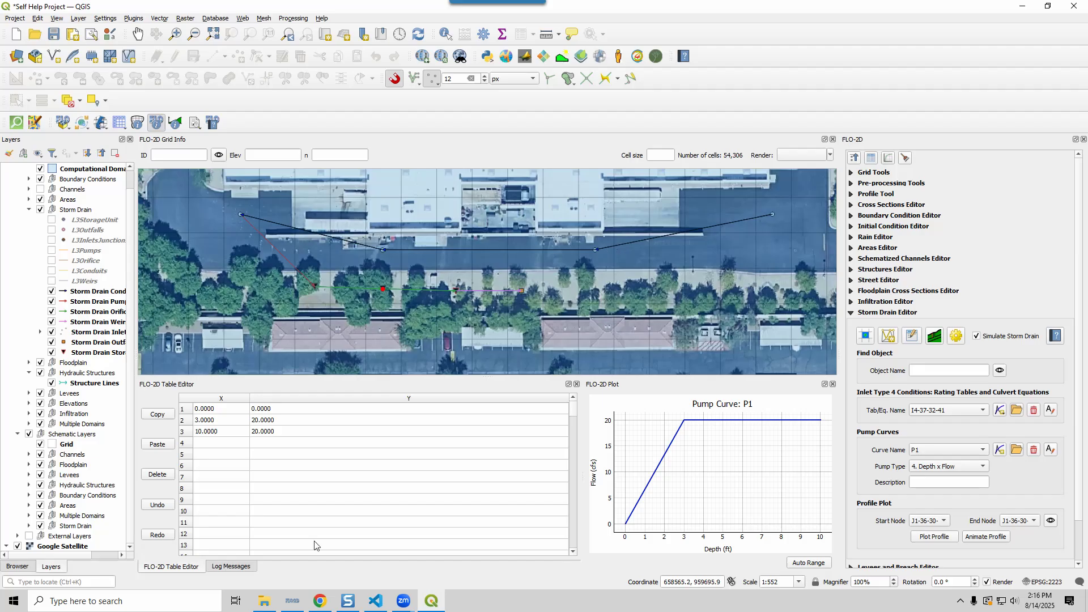
Step: Switch to Chrome and read on to Step 7 about setting the external inflow for the Grover Street junction
left_click(320, 601)
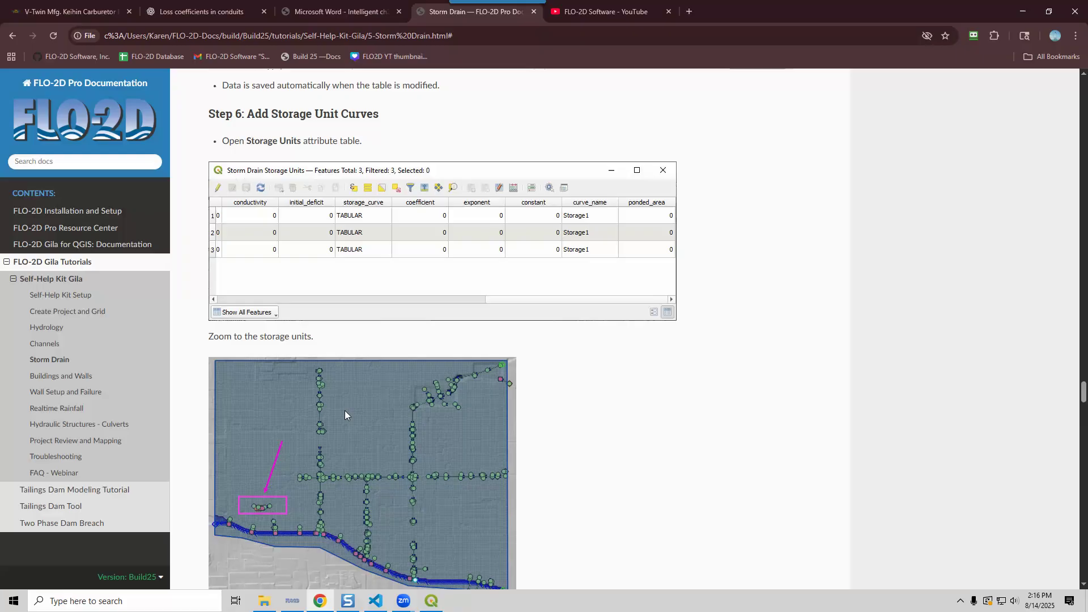
scroll(345, 411, "down", 10)
scroll(306, 213, "down", 8)
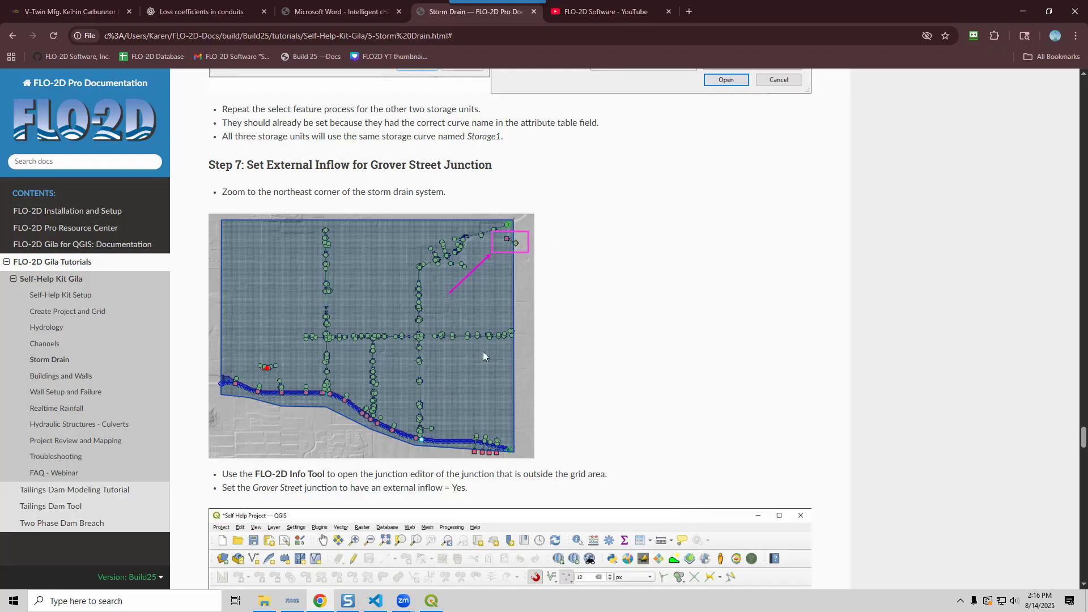
Step: Read the rest of the Step 7 instructions, switch to QGIS and open the attributes of junction JgroverIn just outside the grid's northeast edge
scroll(484, 356, "down", 7)
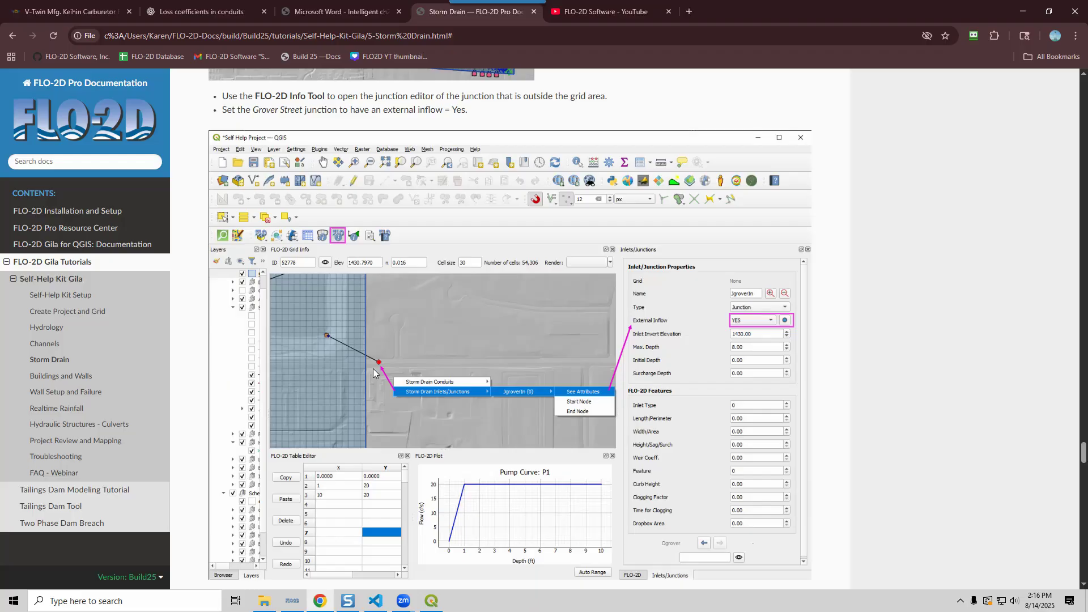
scroll(770, 147, "down", 3)
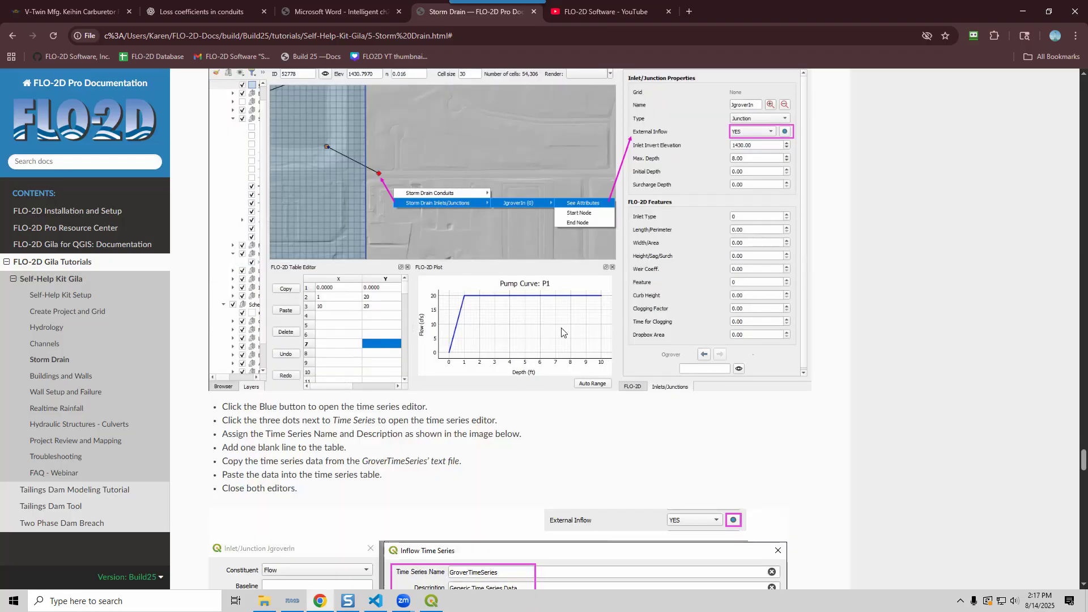
scroll(562, 332, "down", 7)
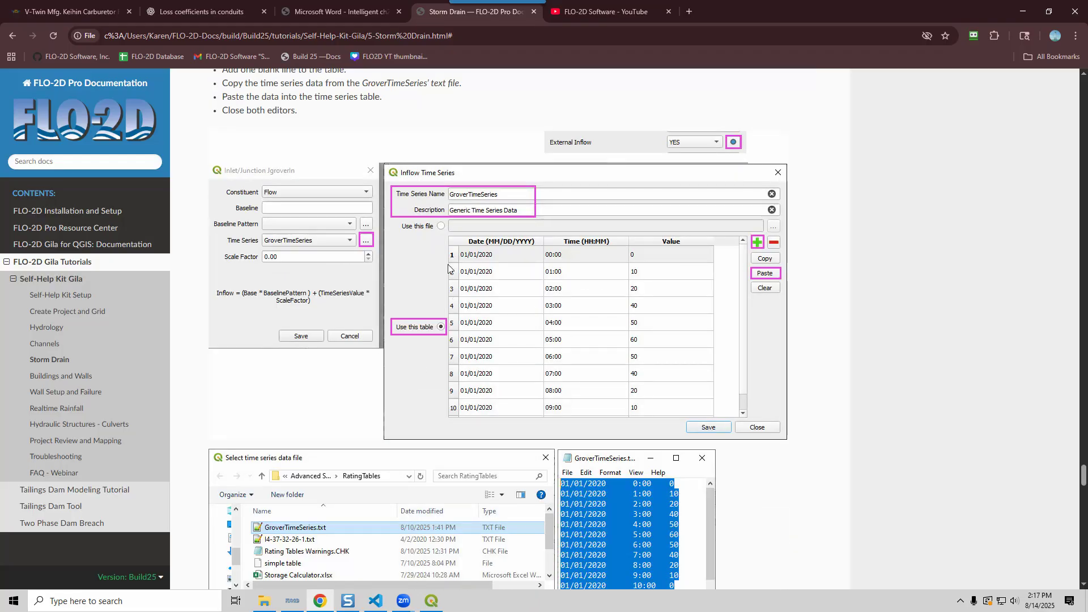
scroll(447, 321, "down", 3)
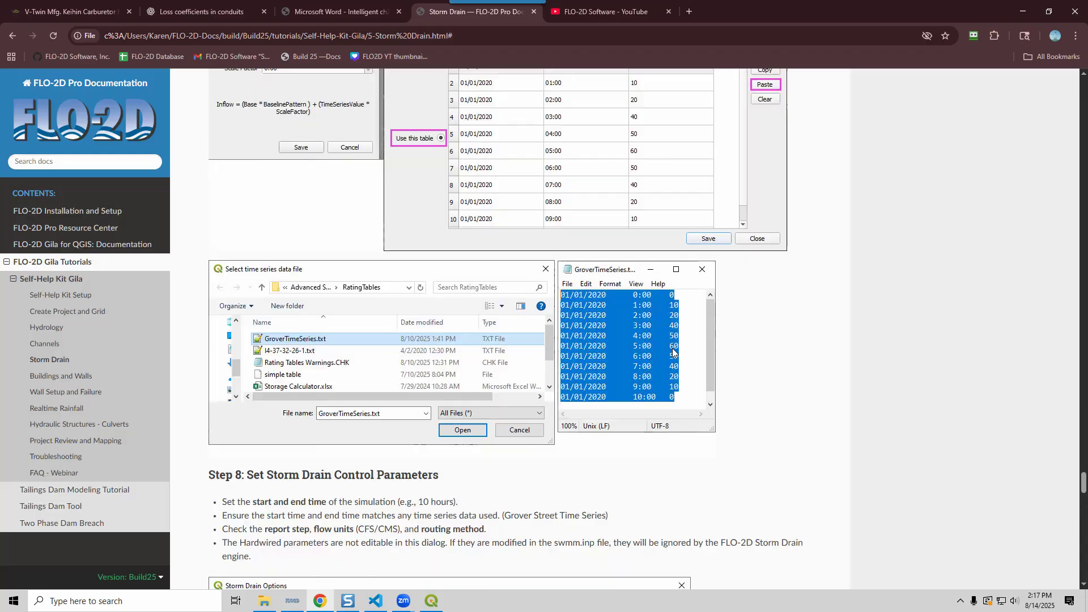
left_click(431, 602)
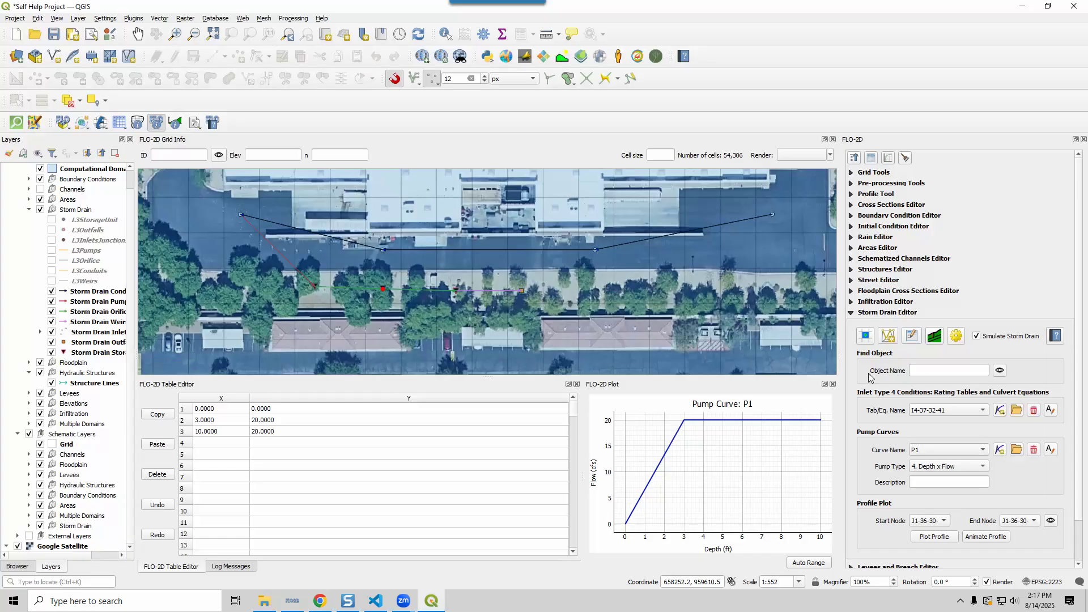
scroll(705, 259, "down", 4)
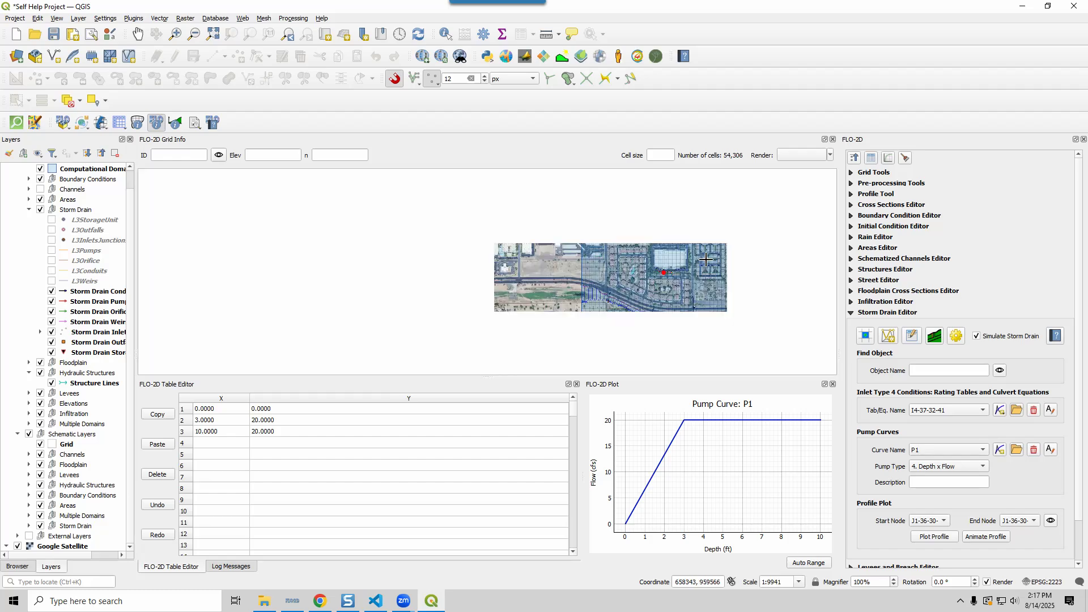
left_click_drag(803, 223, 515, 259)
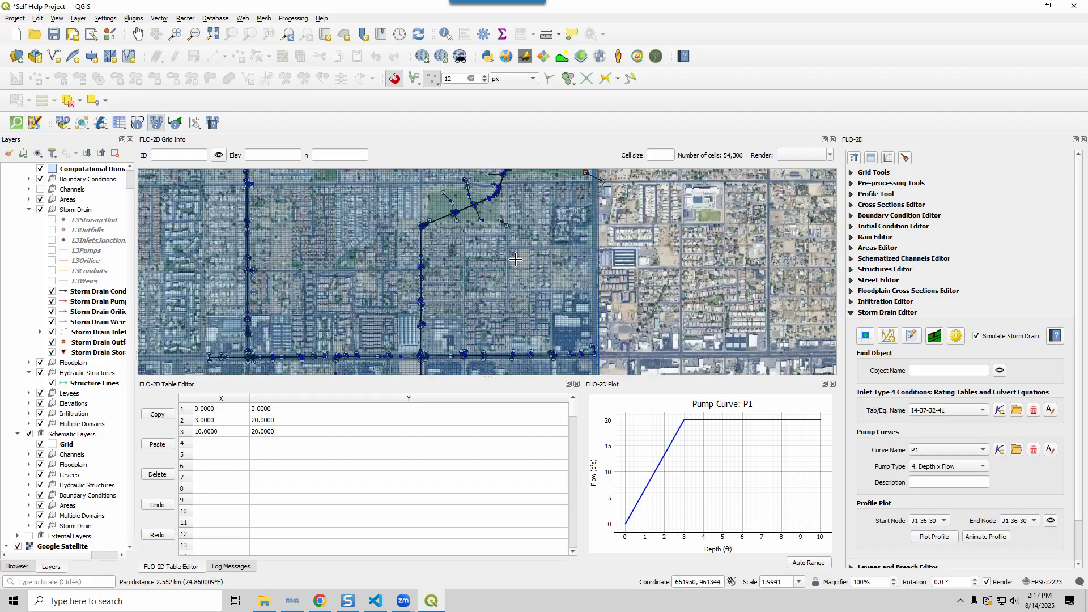
scroll(592, 306, "up", 2)
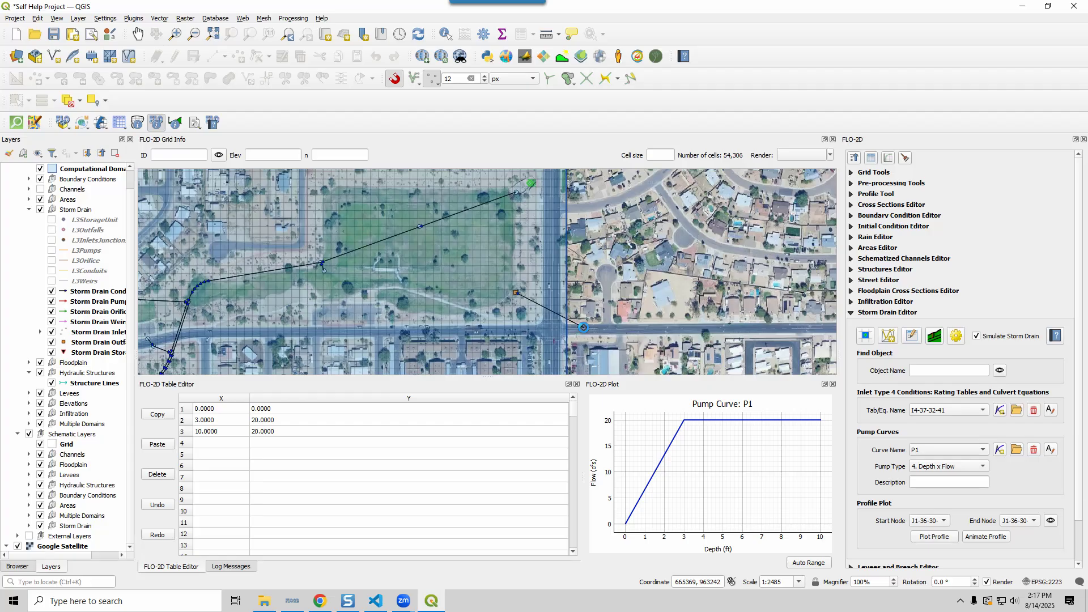
left_click(583, 326)
mouse_move(692, 366)
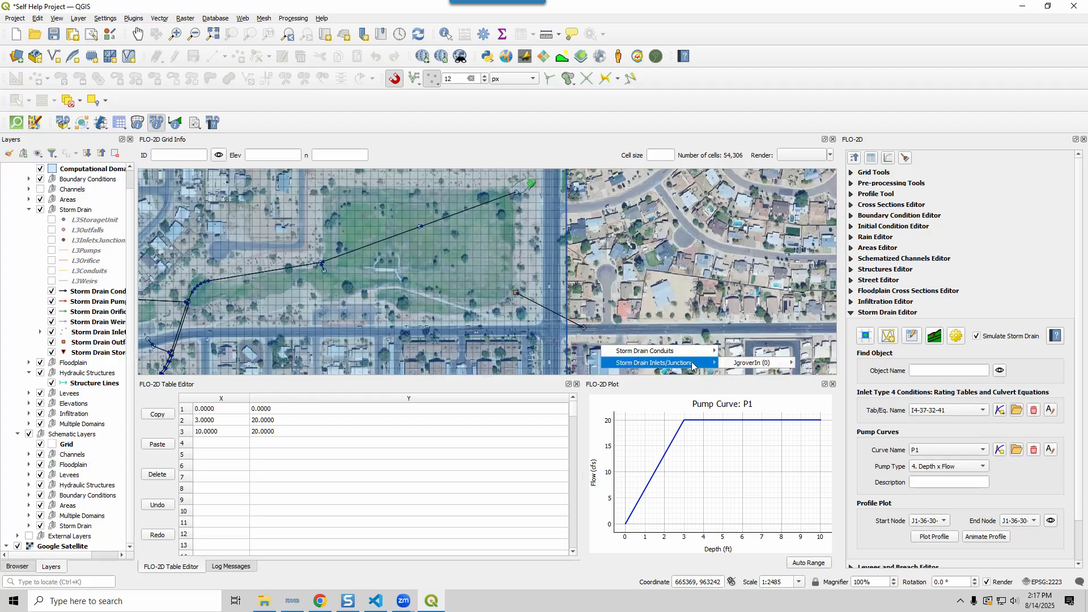
mouse_move(759, 364)
left_click(821, 364)
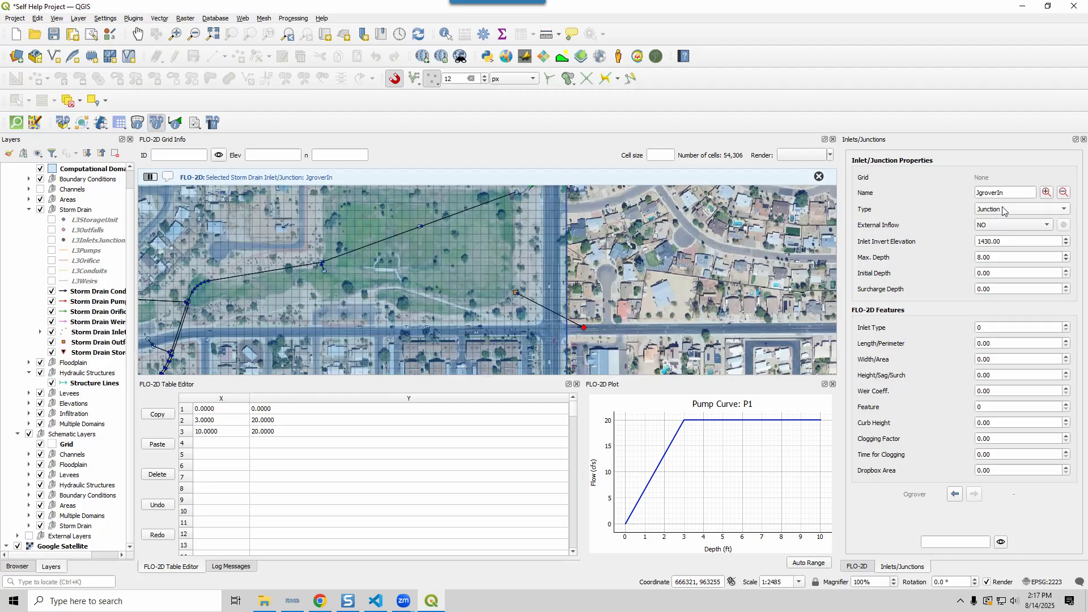
Step: Set the External Inflow of junction JgroverIn to YES and open the inflow time series editor from its external inflow settings
left_click(1012, 226)
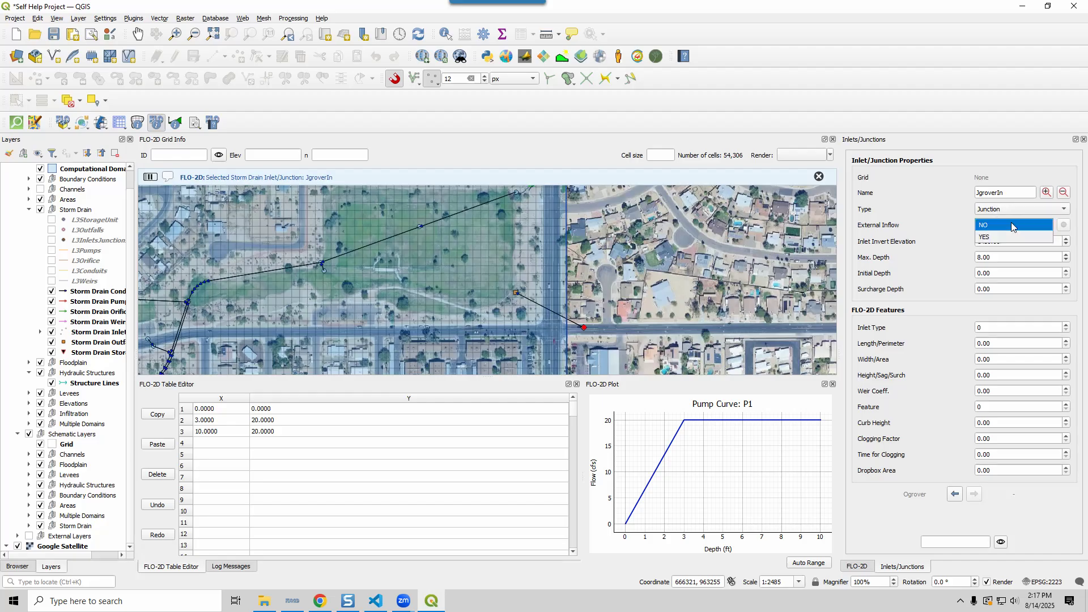
left_click(1064, 227)
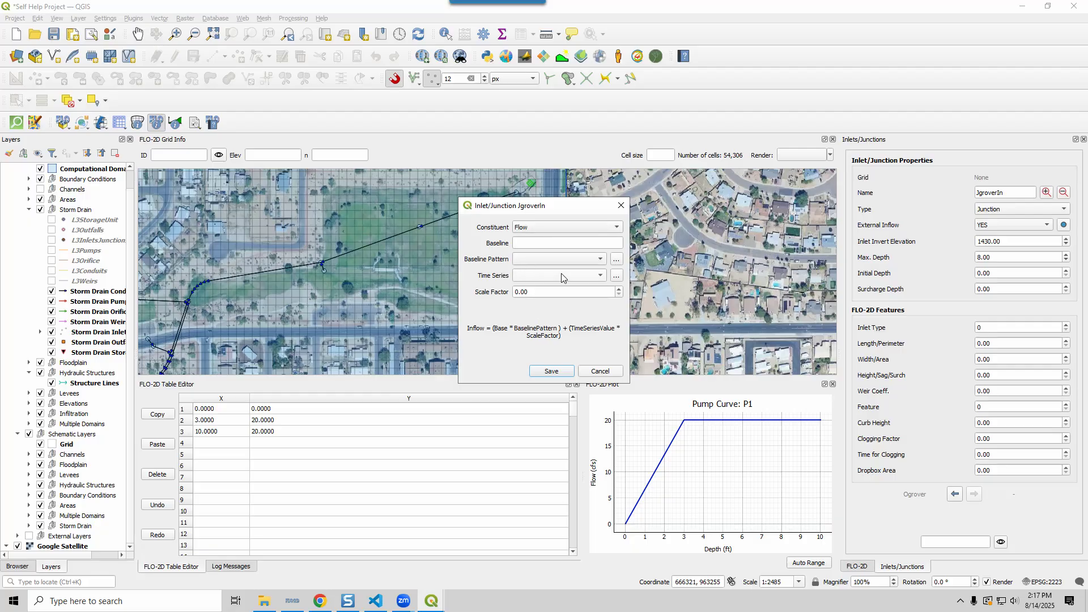
left_click(616, 277)
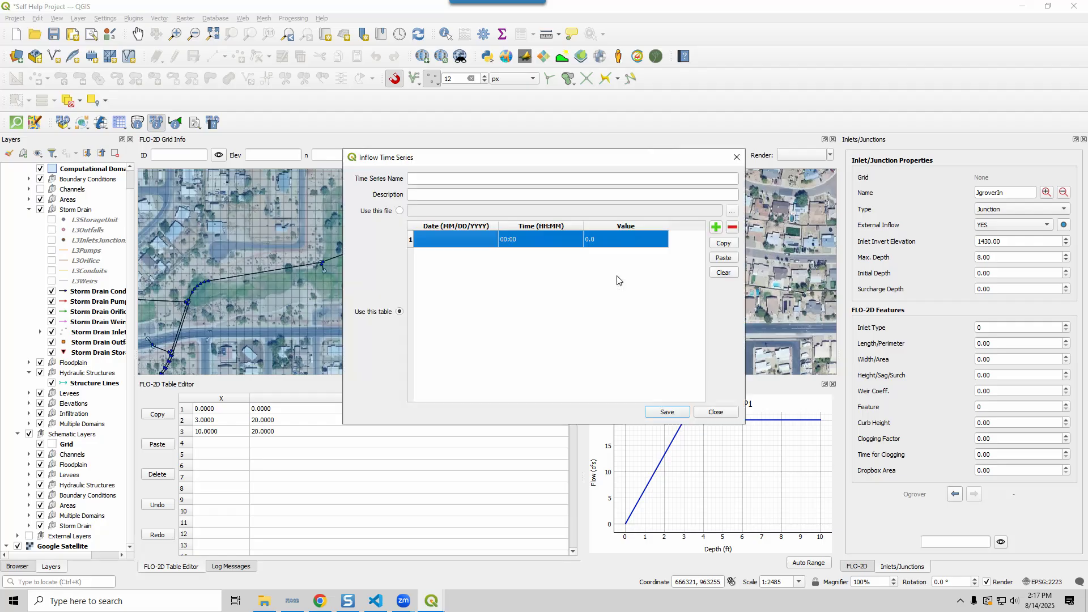
Step: Switch to Chrome and check the Step 7 instructions for the time series name, description and table setup
left_click(319, 600)
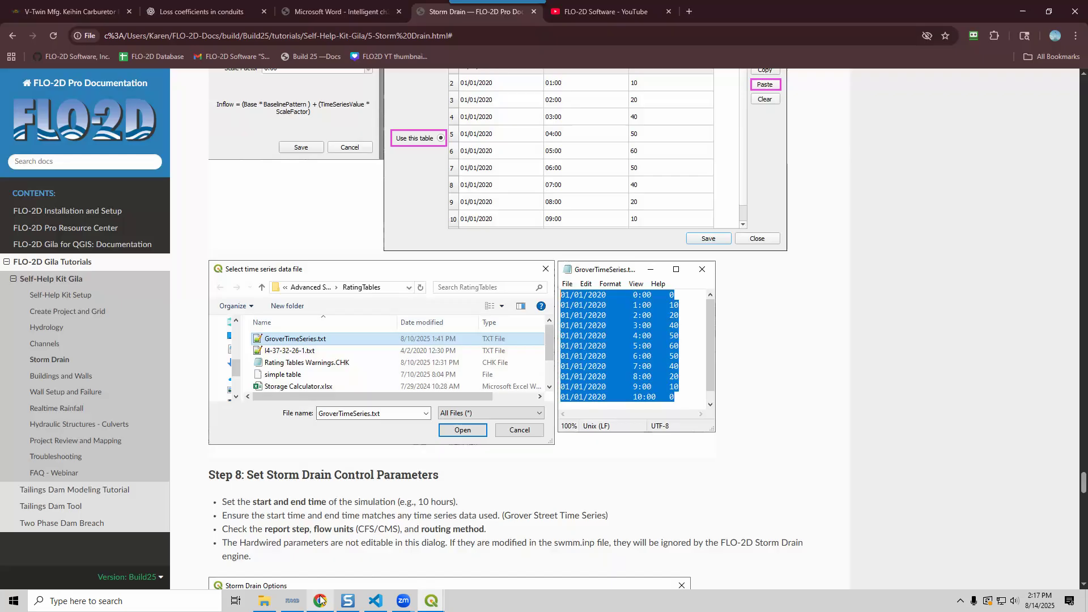
scroll(476, 349, "up", 7)
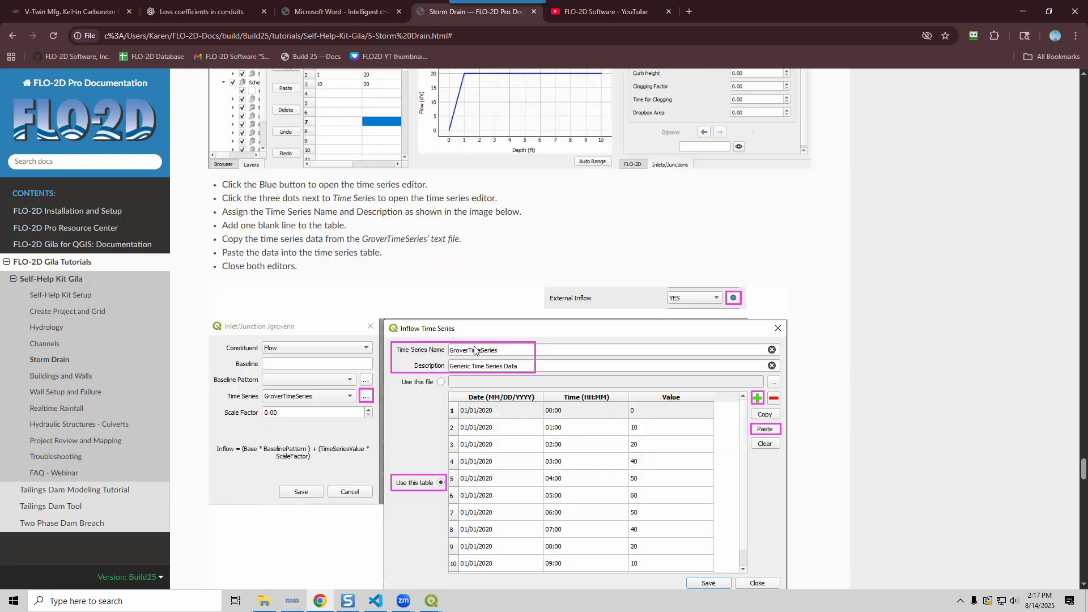
scroll(463, 364, "up", 4)
scroll(543, 381, "up", 3)
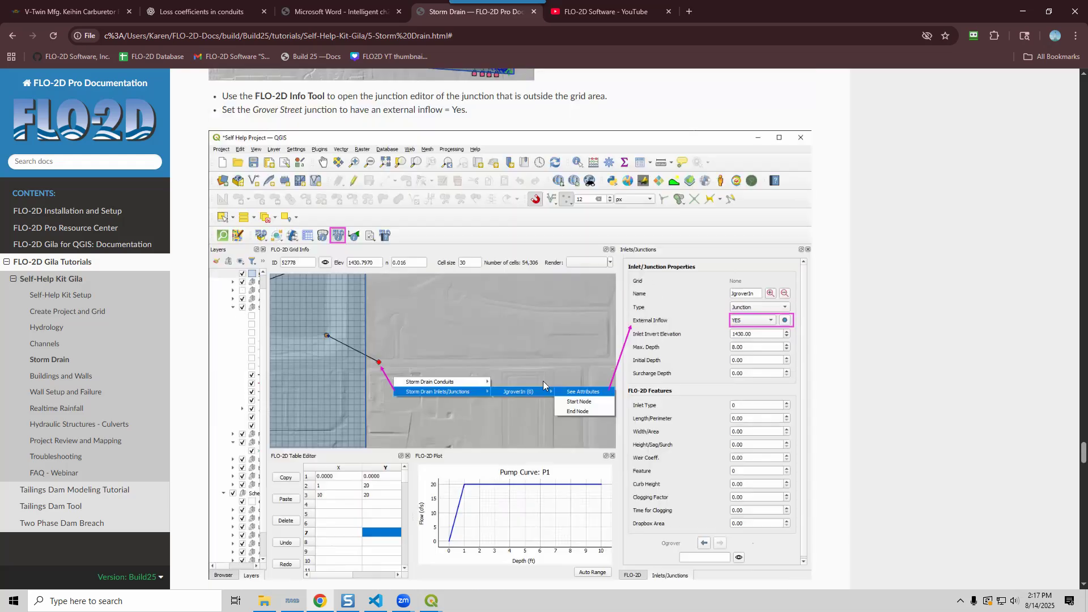
scroll(545, 377, "down", 6)
scroll(460, 245, "down", 3)
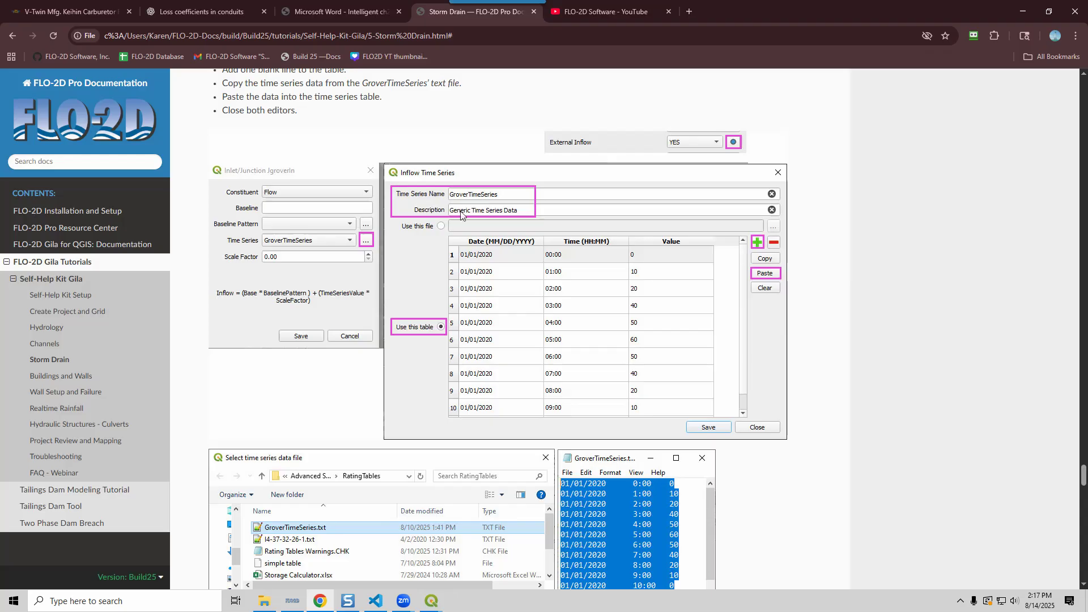
Step: Switch back to QGIS, name the inflow time series GroverTimeSeries and describe it as "Generic time series data"
left_click(429, 602)
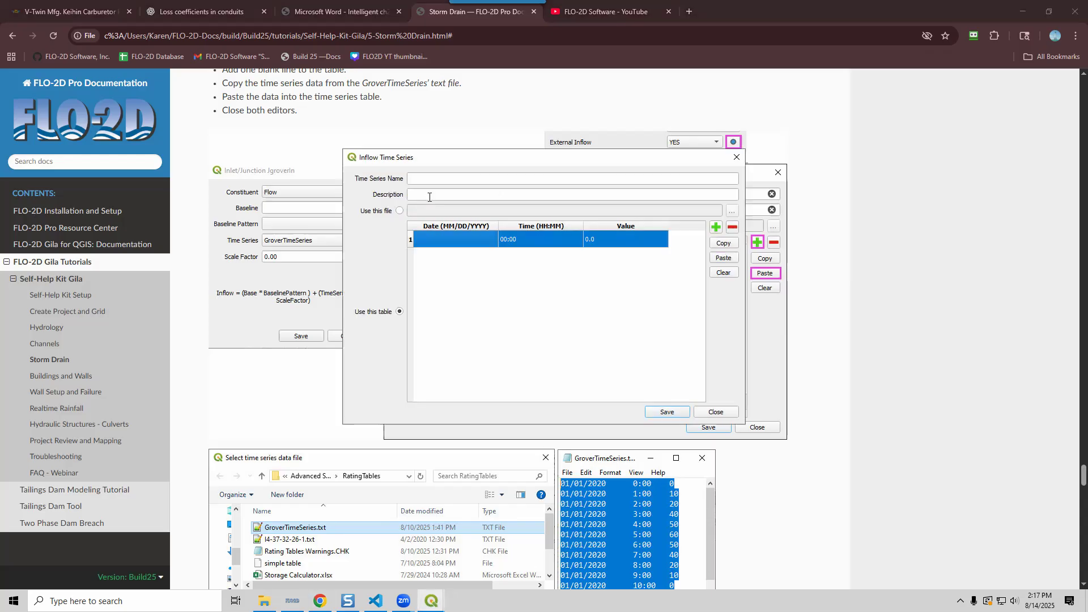
left_click(430, 179)
type("Grov")
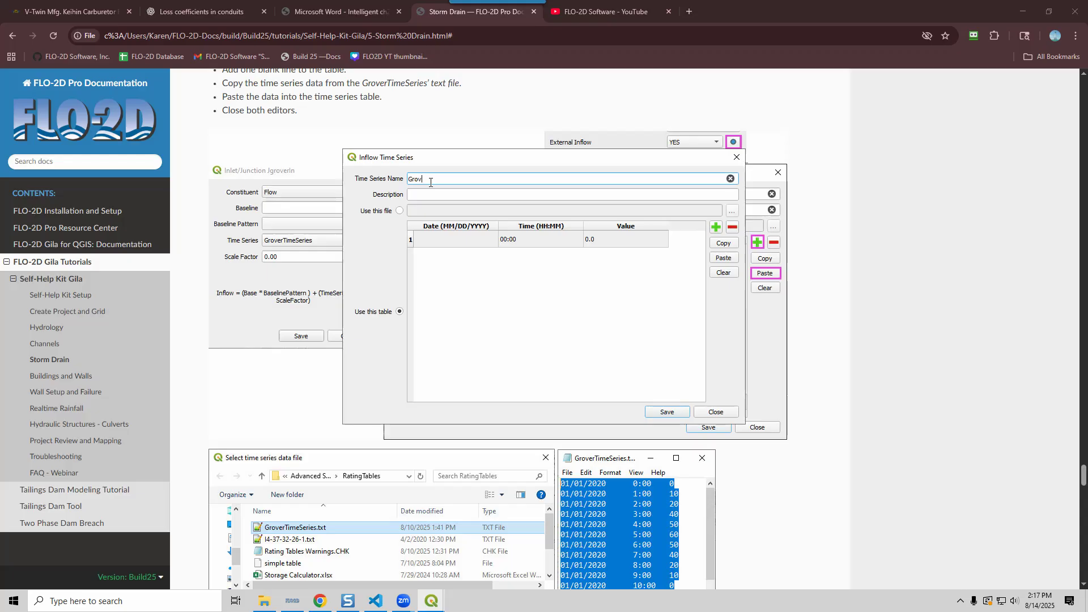
type("erTime")
type("Sereis")
type("ies")
left_click(434, 195)
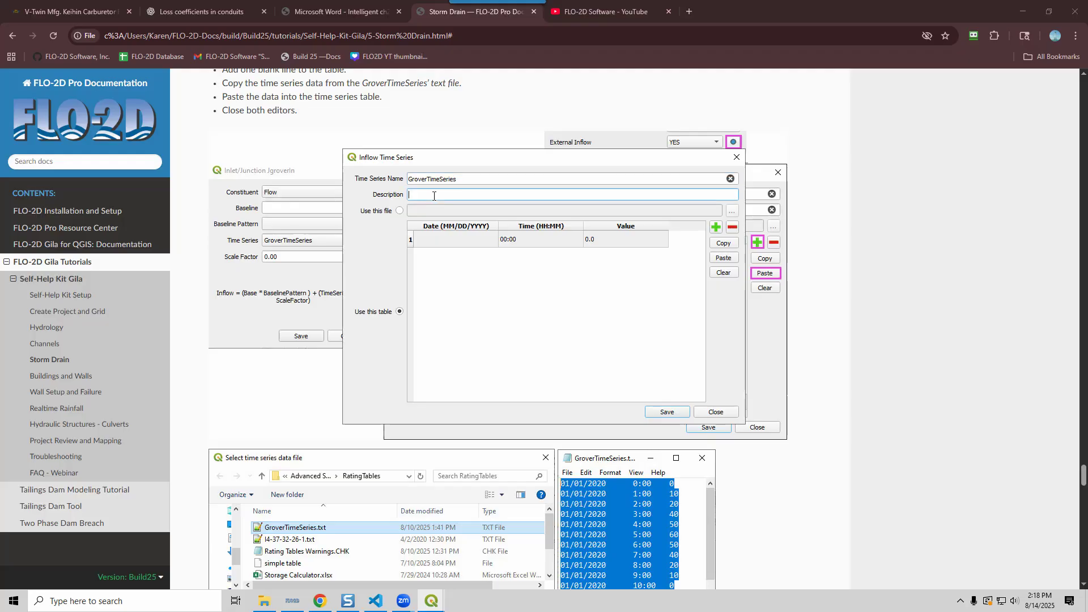
type("Generic time sereis")
type(" data")
Step: Open GroverTimeSeries.txt from the RatingTables folder in Notepad++ and copy all of its date, time and value rows
key("alt+Tab")
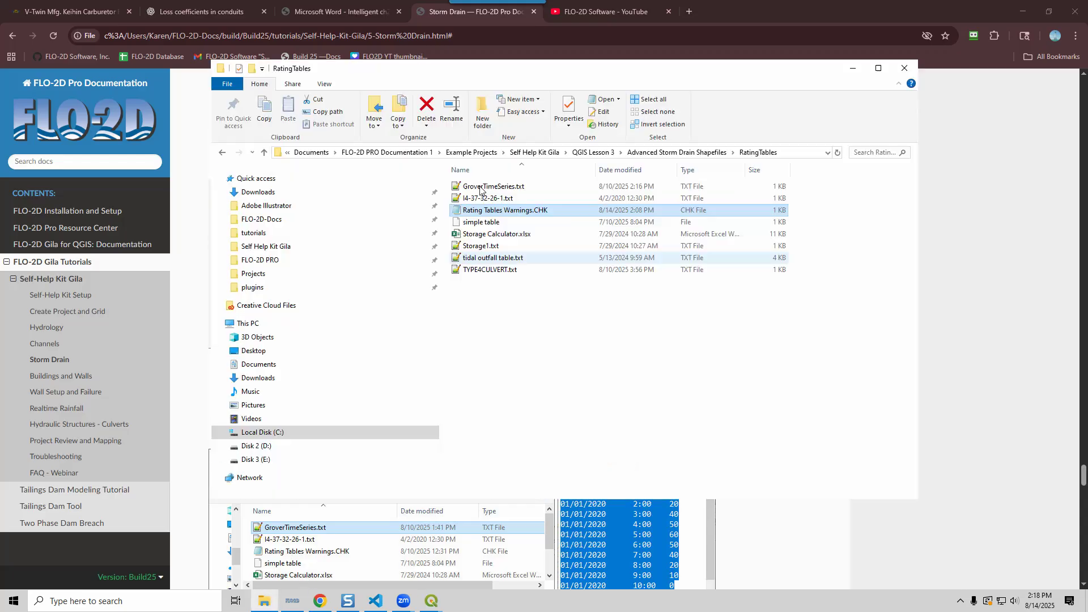
left_click(479, 188)
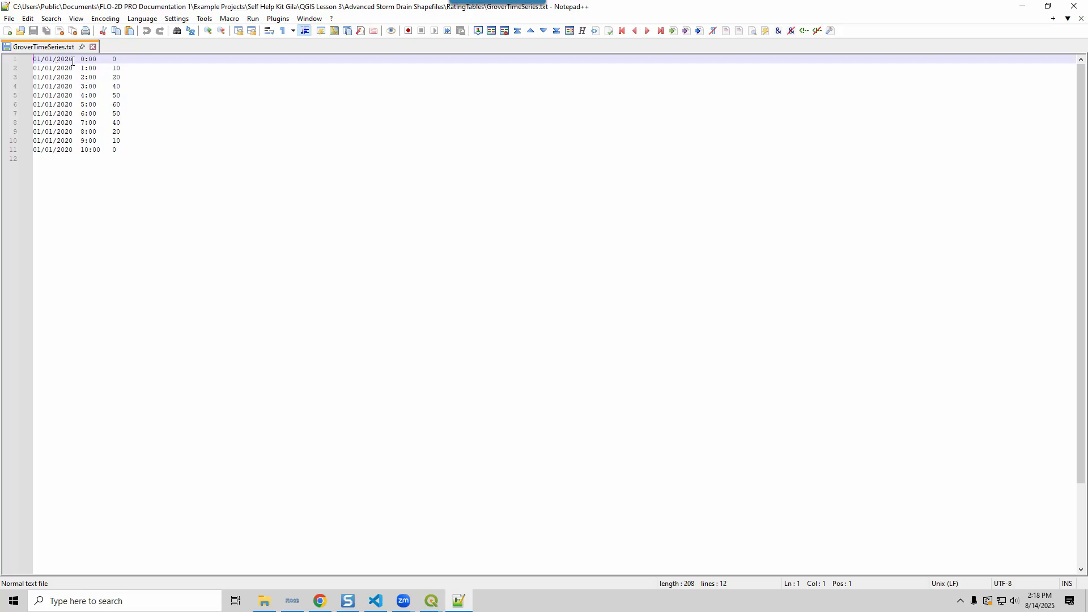
left_click_drag(72, 61, 110, 61)
key("shift+Right")
key("ctrl+a")
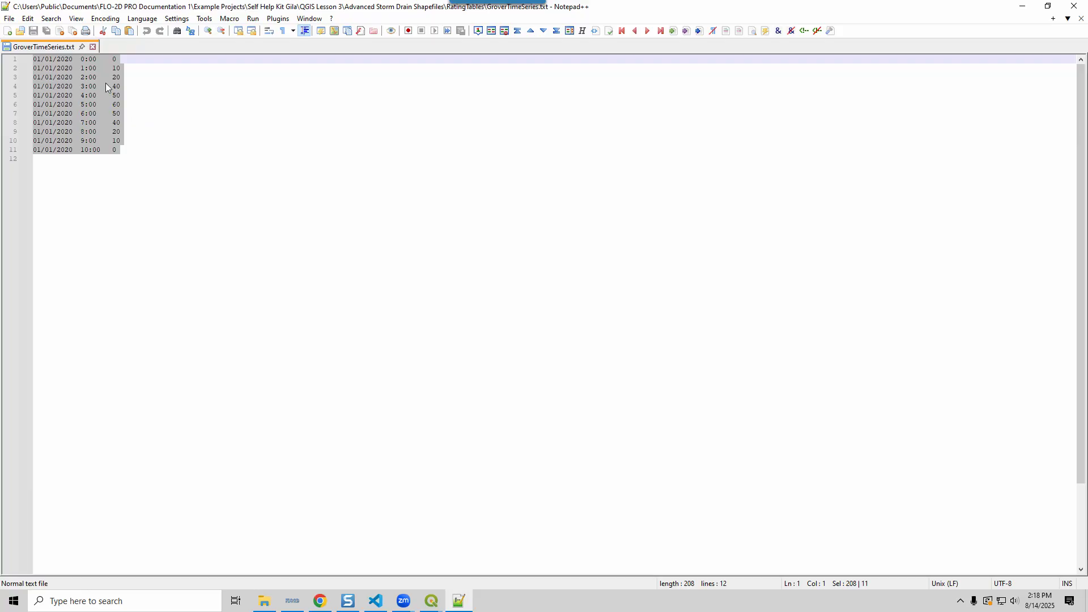
Step: Return to the Inflow Time Series dialog in QGIS and paste the copied rows into its table
mouse_move(432, 605)
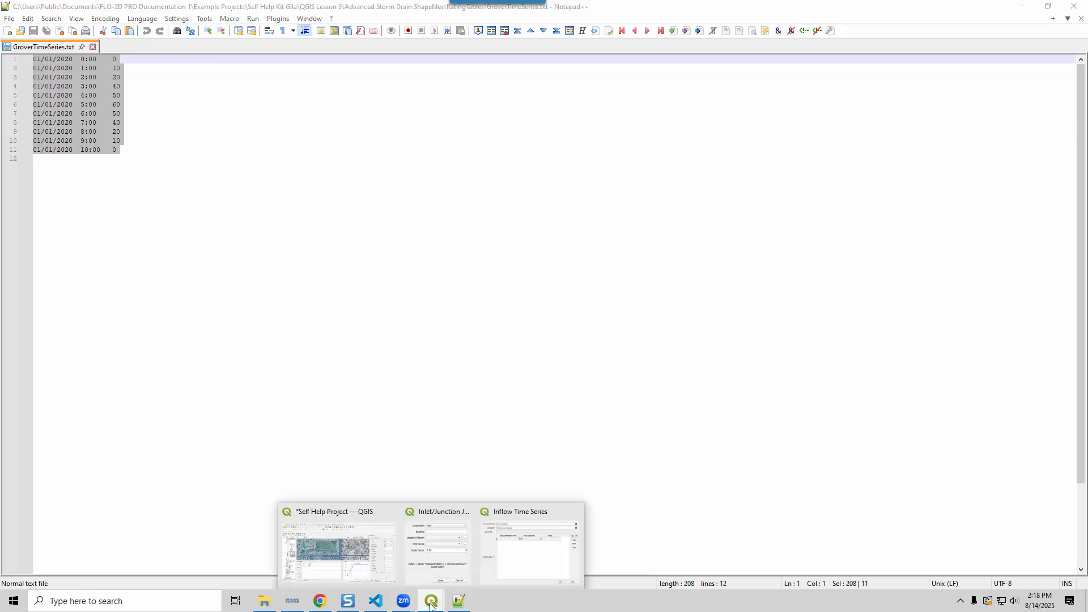
left_click(557, 568)
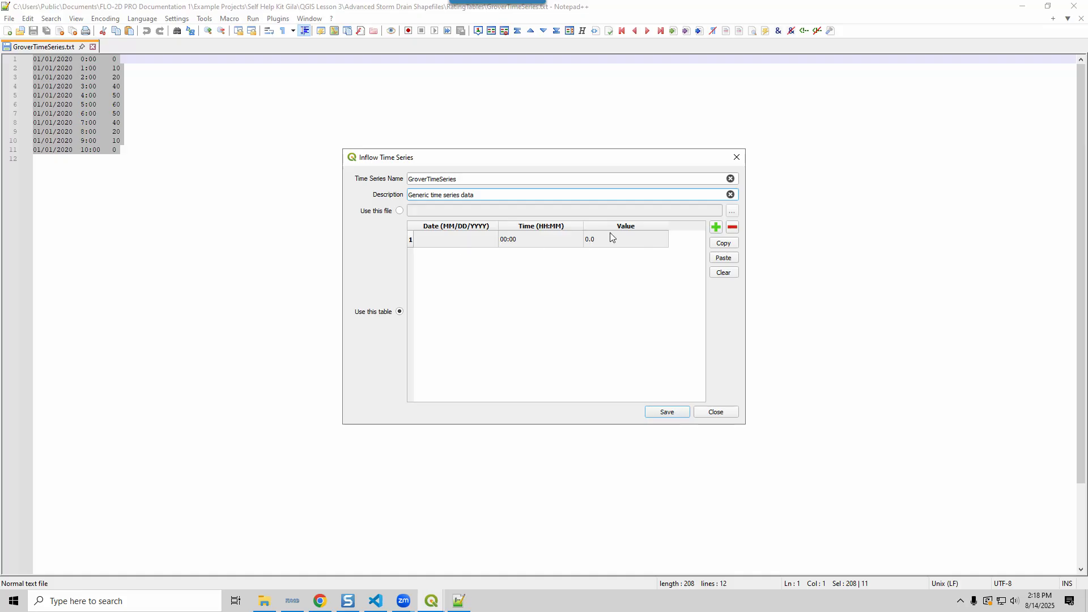
left_click(463, 242)
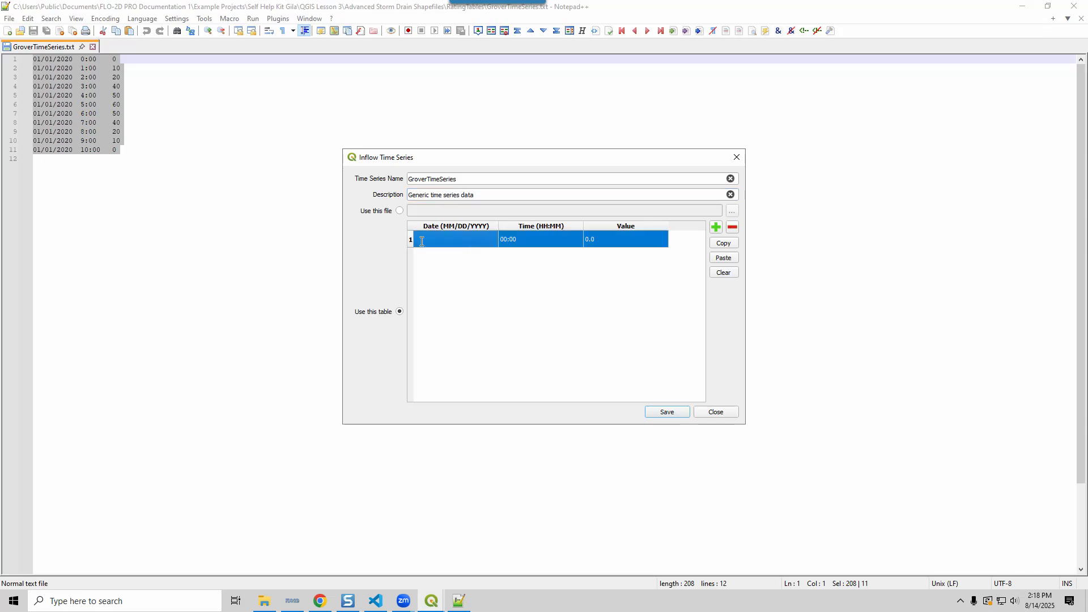
double_click(454, 241)
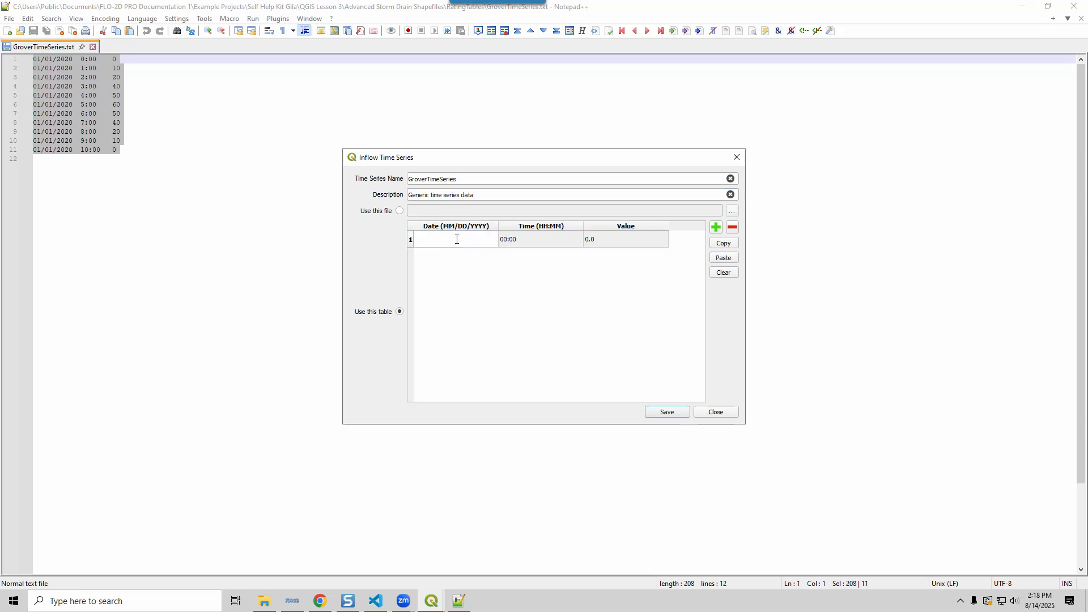
left_click(724, 258)
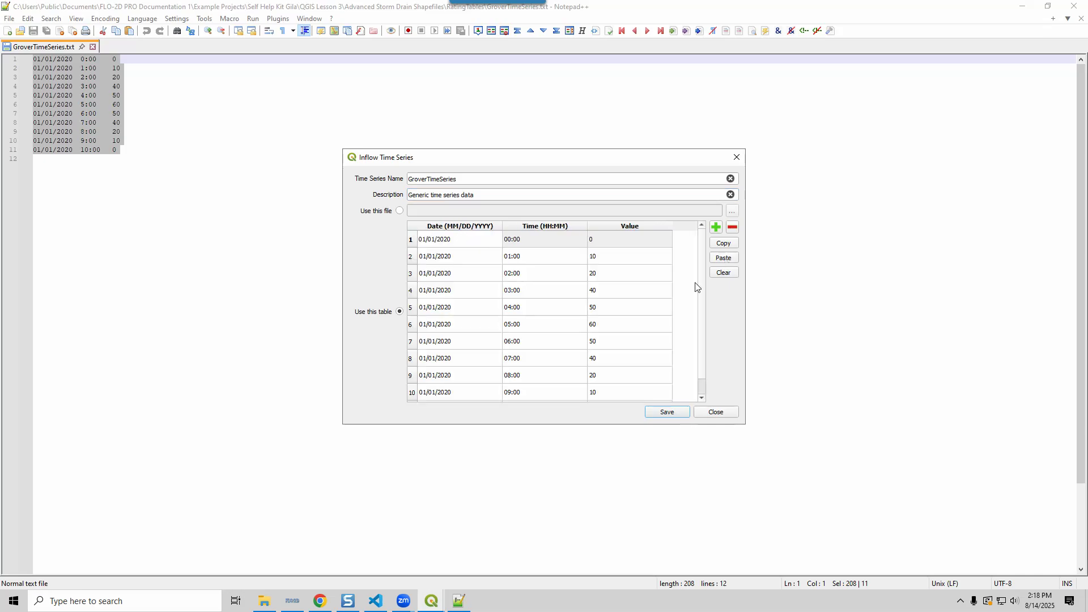
Step: Review the hourly rows in the GroverTimeSeries table and save the time series
mouse_move(707, 410)
left_mouse_down()
mouse_move(708, 329)
mouse_move(712, 392)
left_mouse_up()
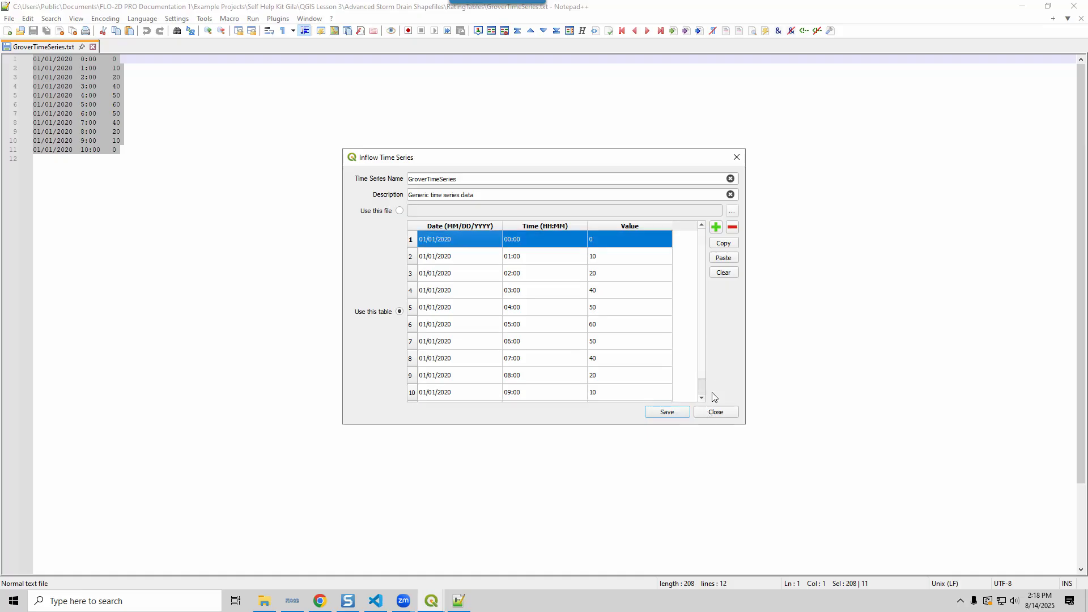
scroll(710, 338, "down", 1)
scroll(710, 339, "up", 1)
scroll(623, 394, "down", 1)
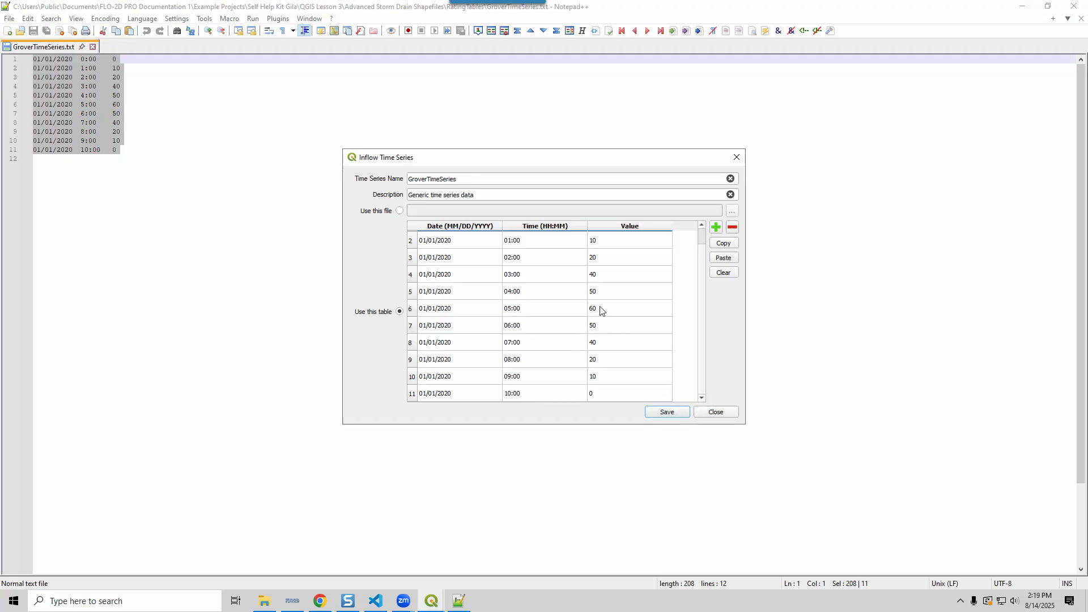
left_click(668, 414)
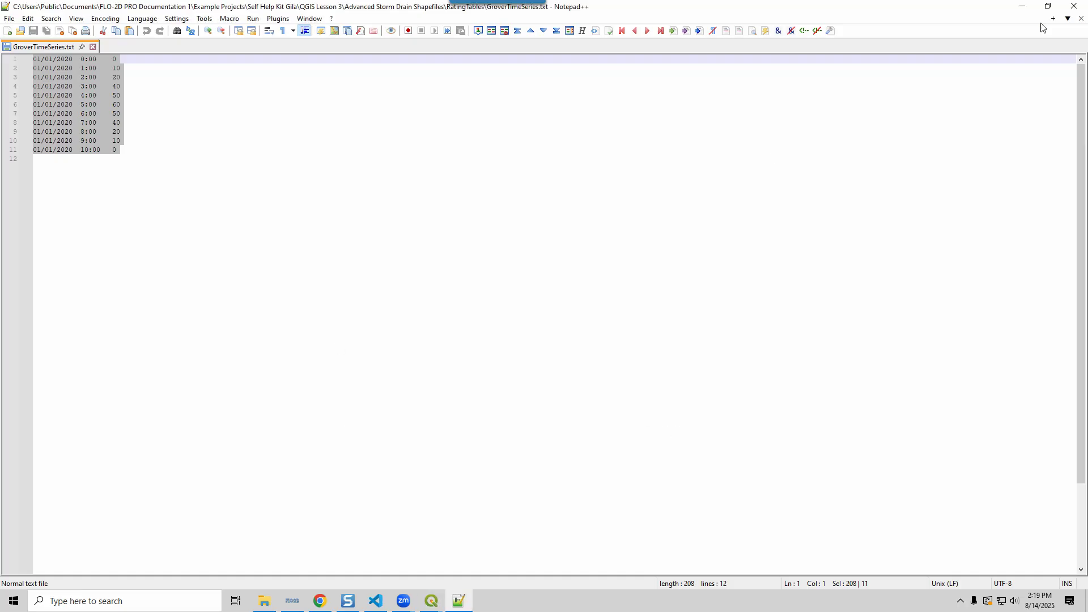
Step: Close Notepad++, return to the JgroverIn inflow settings in QGIS and save the external inflow with time series GroverTimeSeries
left_click(1071, 10)
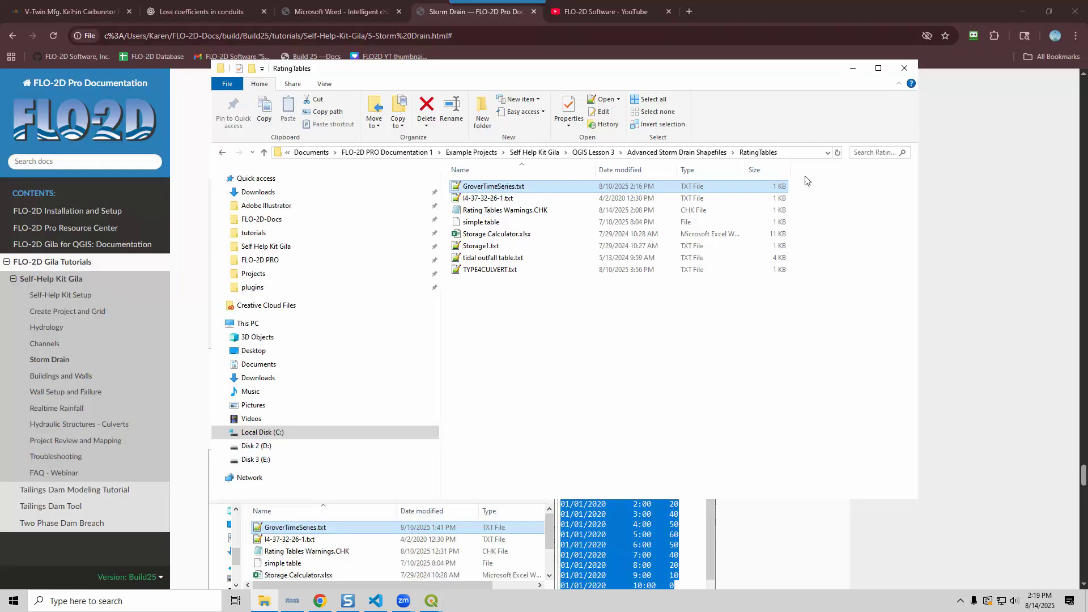
left_click(454, 580)
left_click(433, 601)
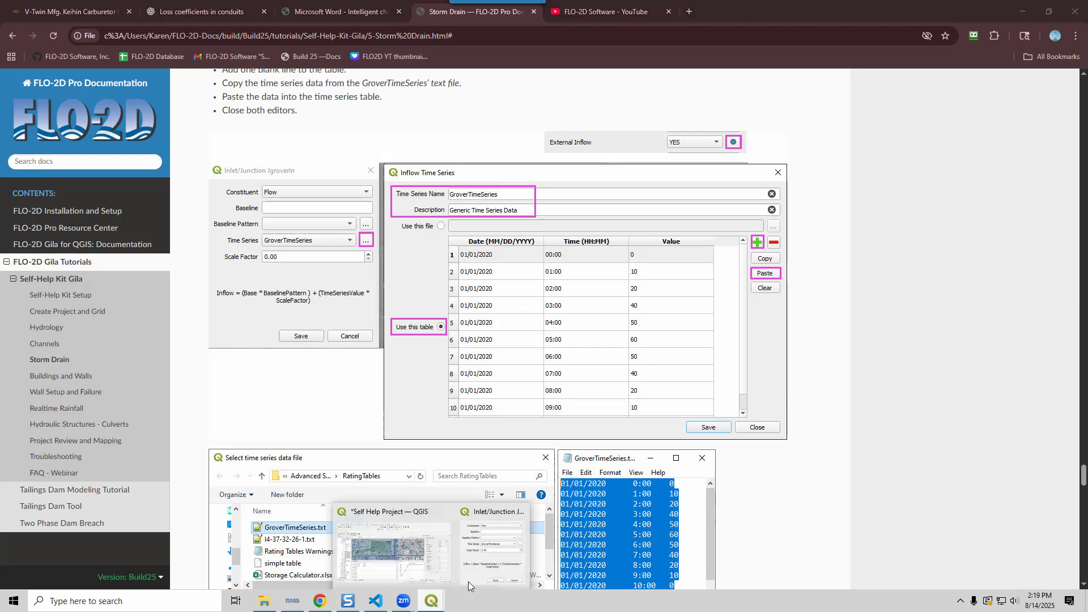
left_click(474, 568)
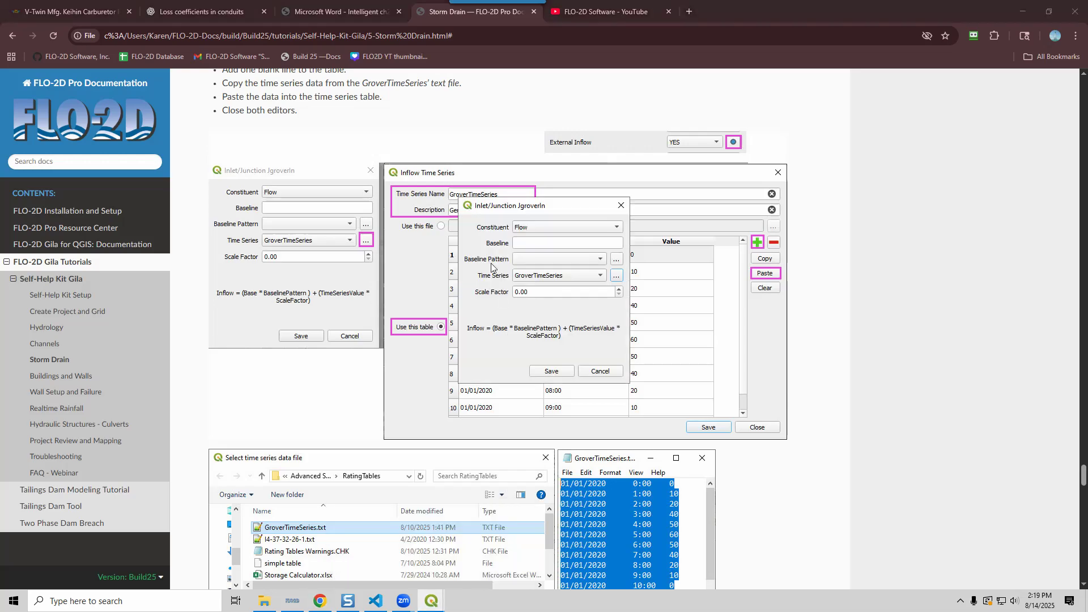
left_click(550, 371)
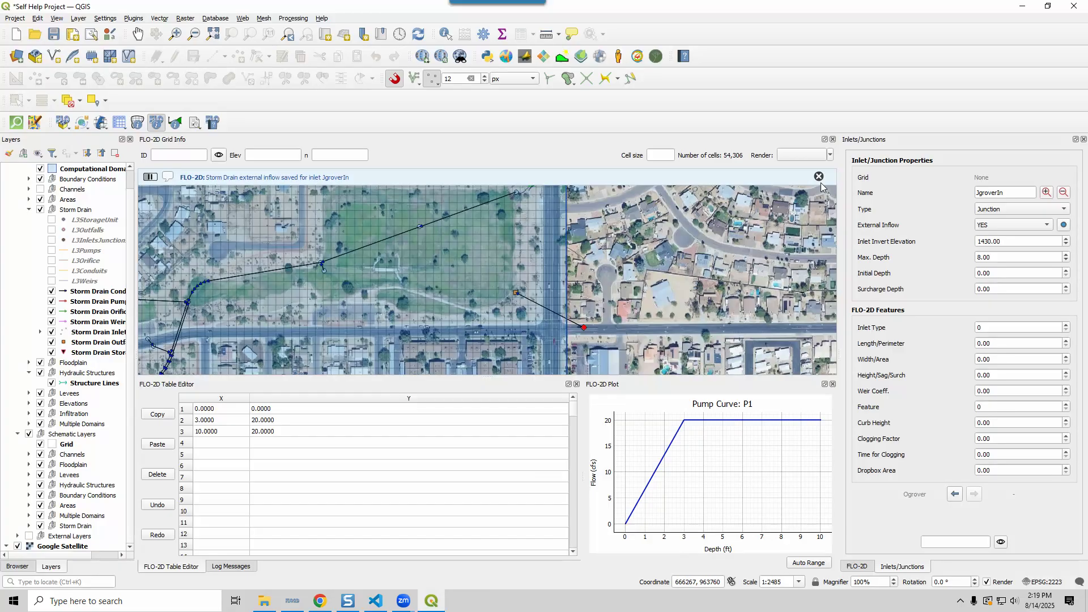
Step: Close the inlet/junction properties, switch to the FLO-2D tutorial in Chrome and compare its Step 8 control parameter dates with the Grover time series dates
left_click(1083, 140)
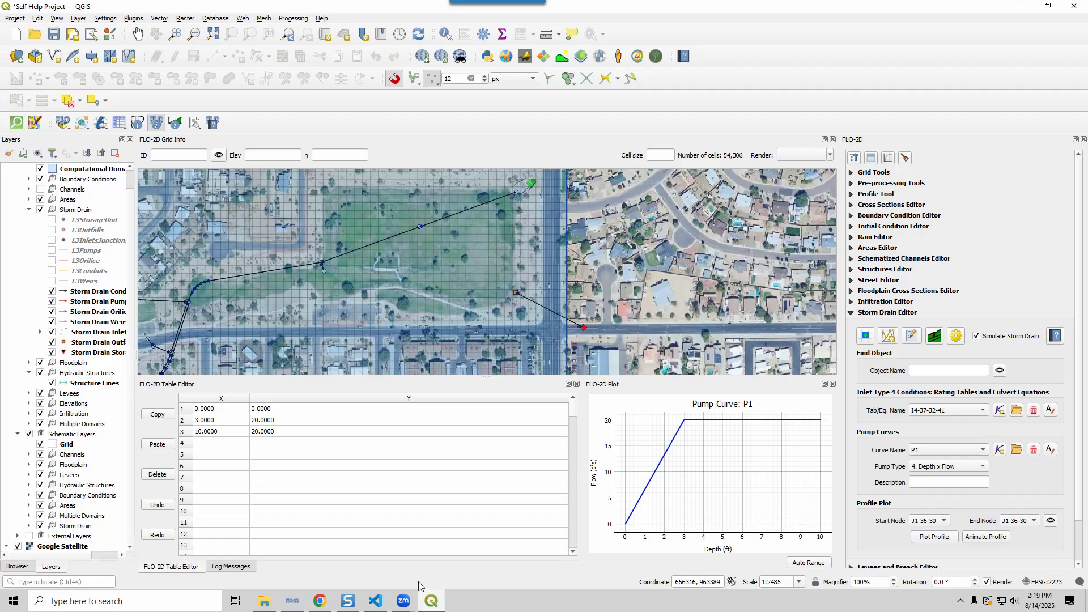
left_click(439, 600)
left_click(439, 600)
left_click(322, 602)
scroll(418, 323, "down", 4)
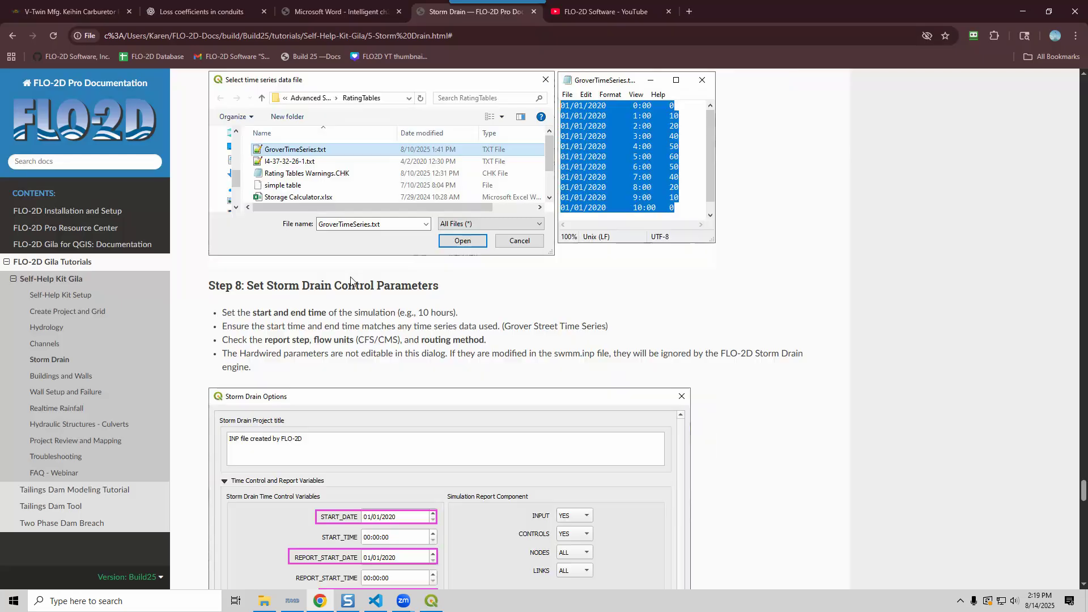
scroll(345, 291, "down", 3)
scroll(344, 292, "down", 3)
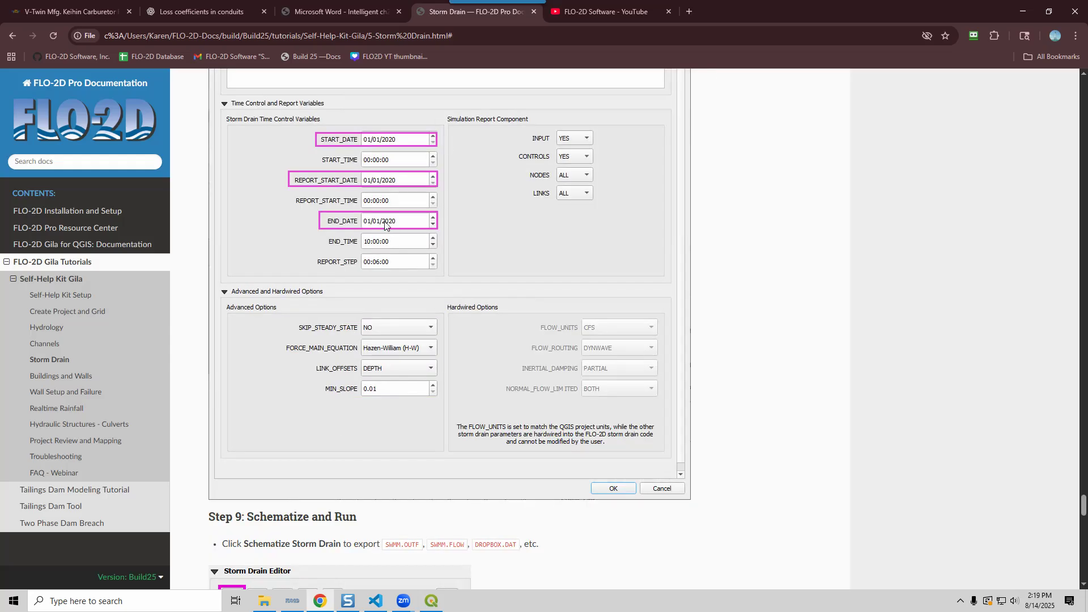
scroll(384, 225, "up", 3)
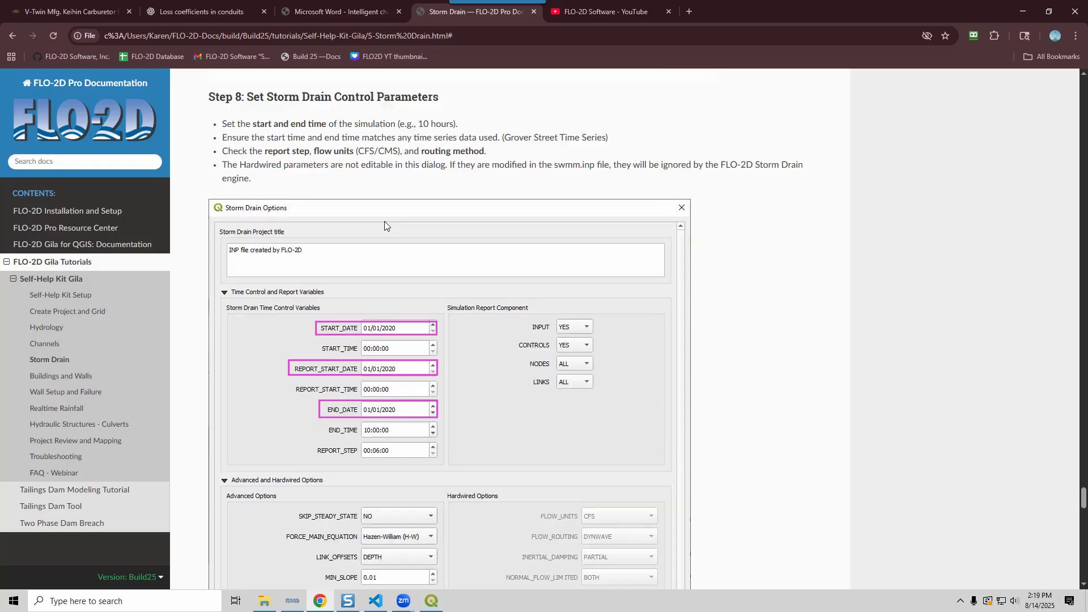
scroll(384, 221, "up", 6)
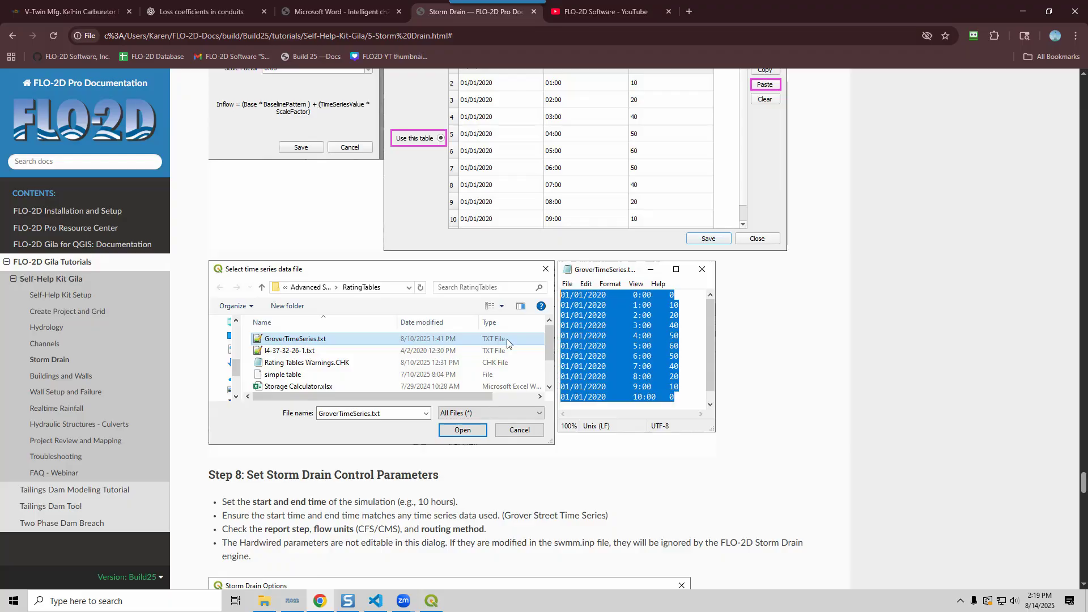
scroll(507, 337, "down", 6)
scroll(363, 229, "down", 3)
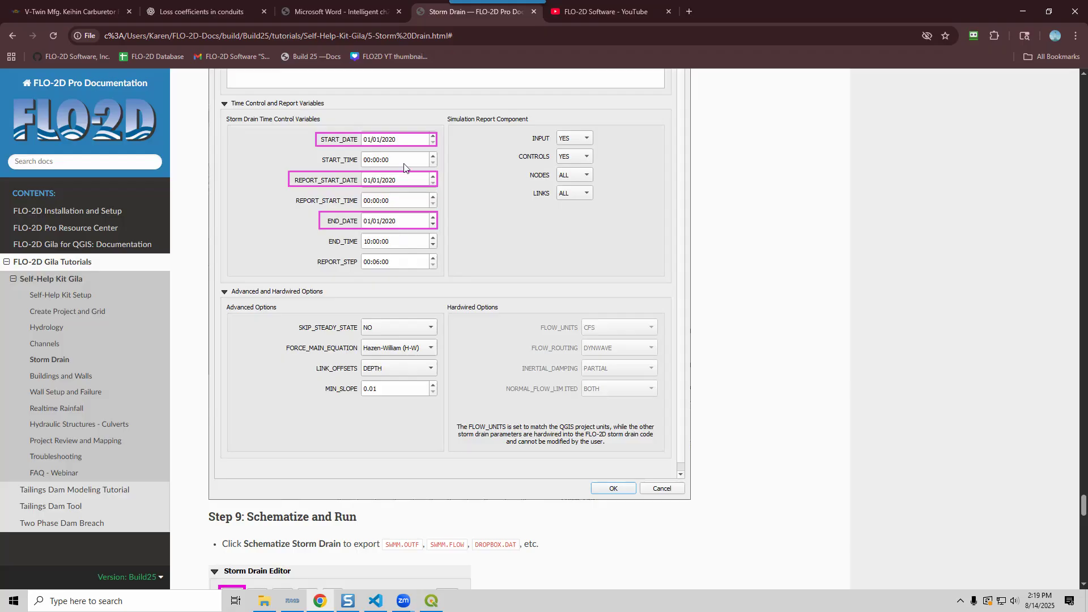
scroll(392, 199, "up", 7)
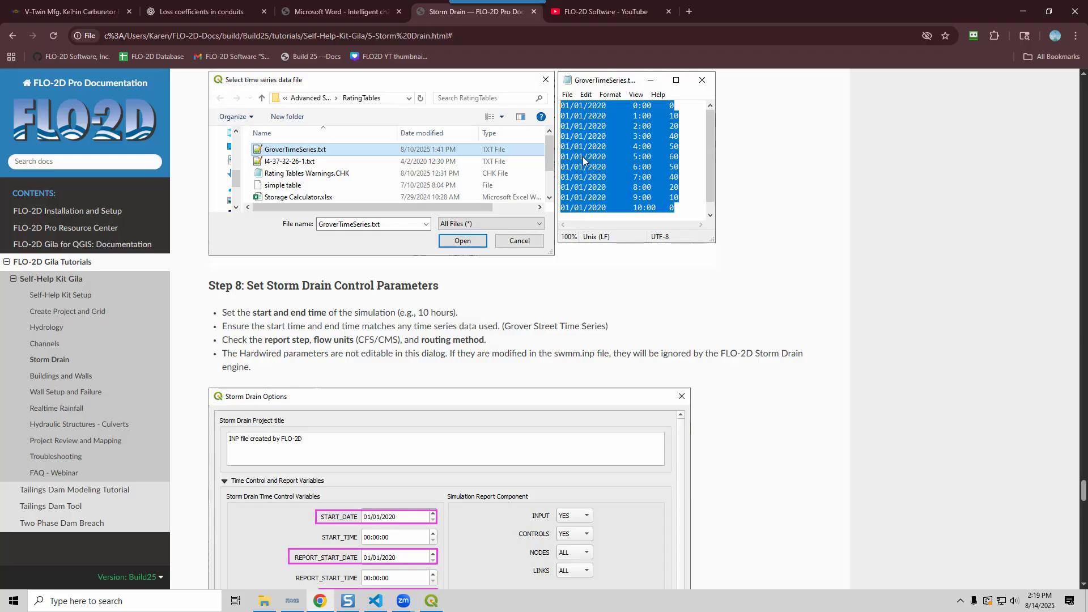
scroll(351, 323, "down", 3)
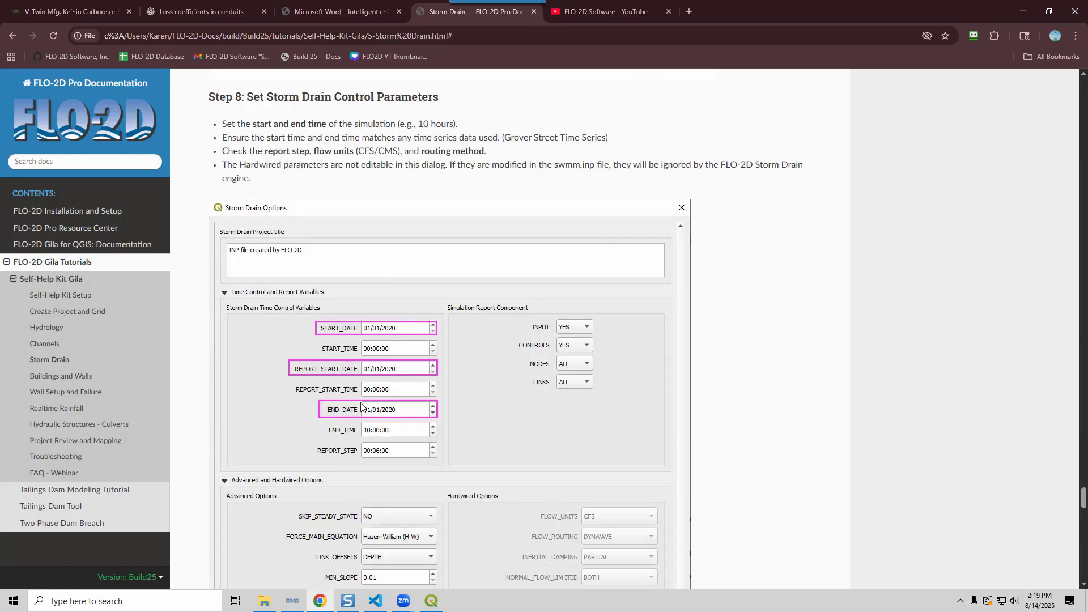
scroll(430, 374, "up", 3)
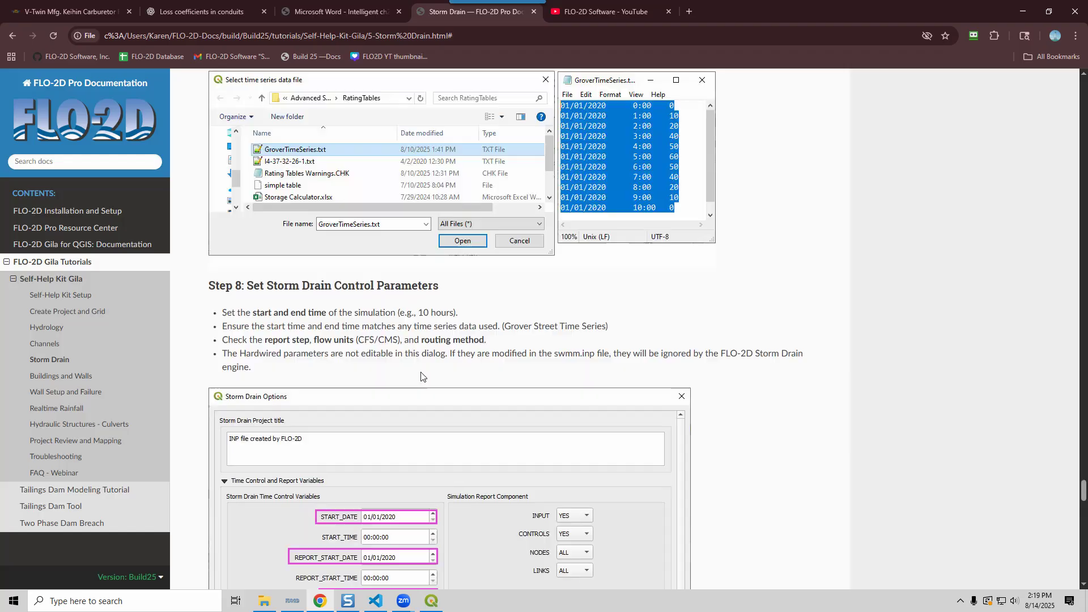
scroll(374, 366, "down", 3)
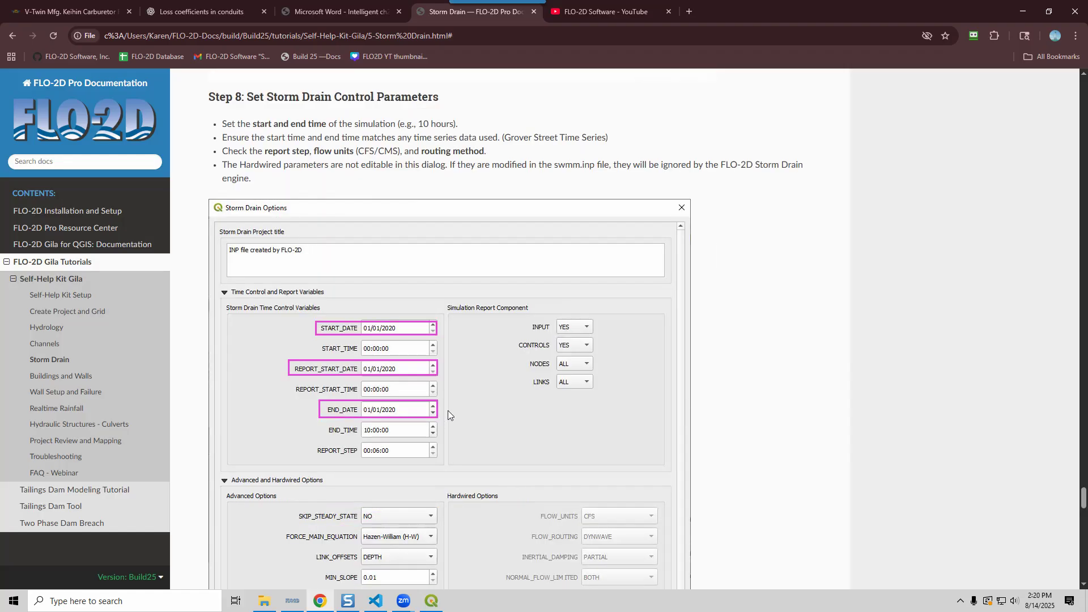
scroll(652, 181, "up", 3)
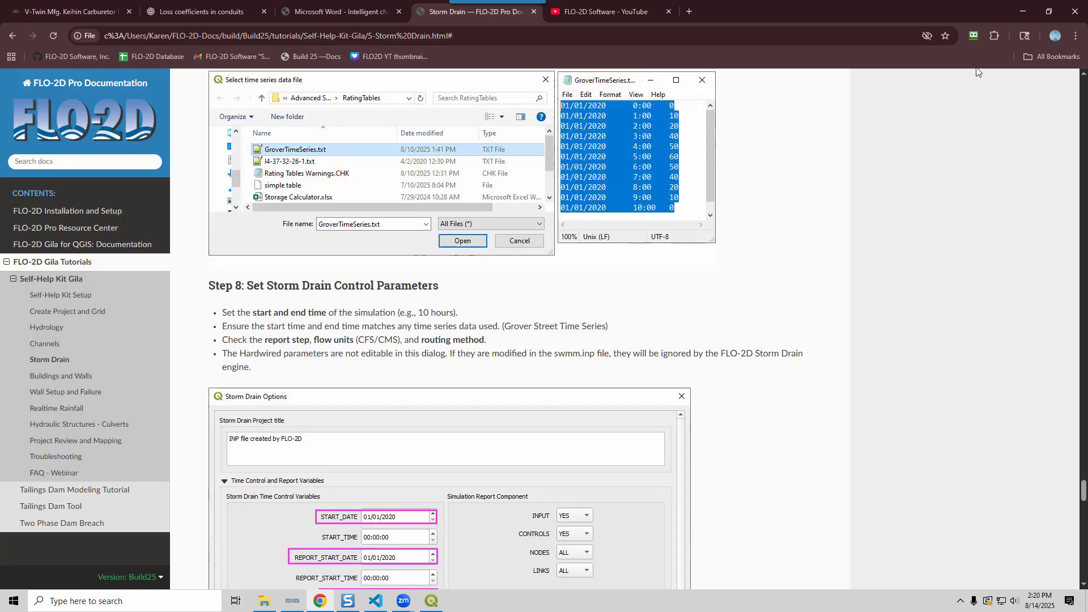
left_click(1018, 11)
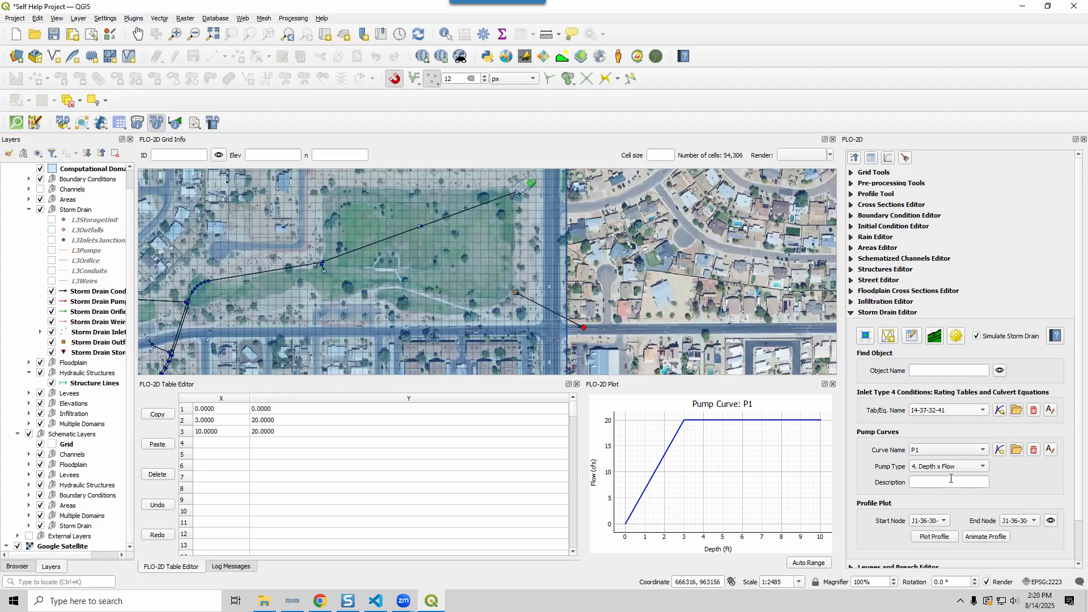
Step: In QGIS, open the Storm Drain Options, check the project title and expand the time control and report variables
left_click(957, 337)
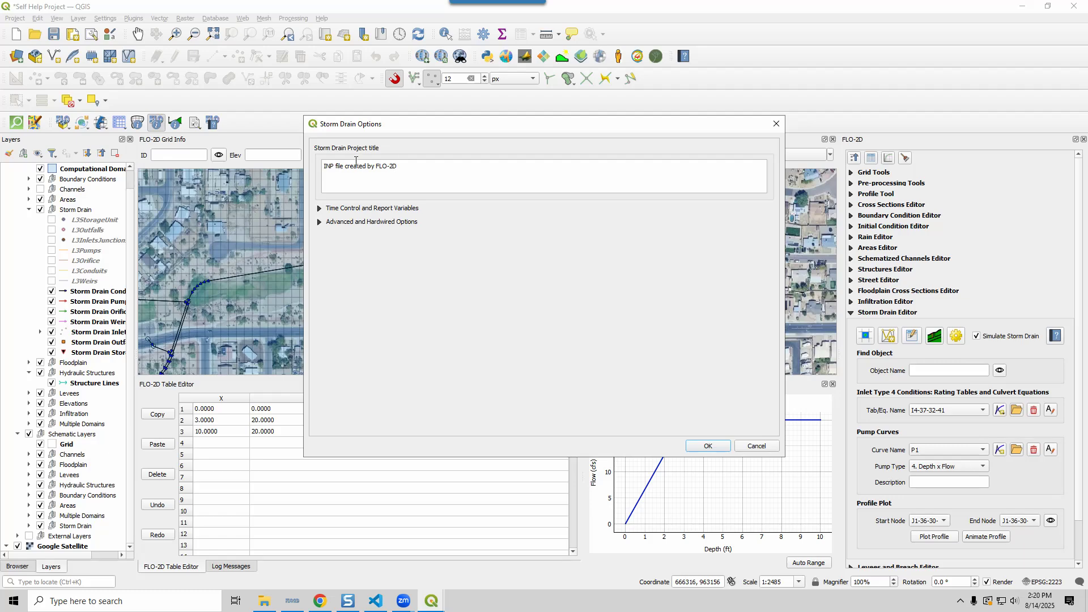
triple_click(402, 167)
left_click(382, 167)
left_click_drag(374, 168, 400, 167)
left_click(427, 173)
left_click(320, 209)
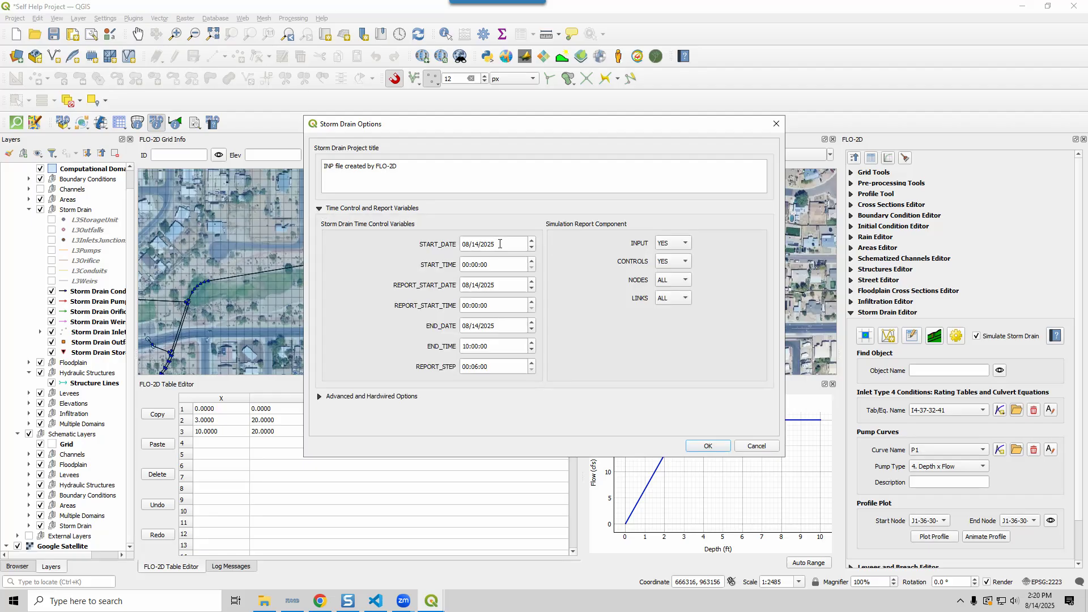
Step: Set the storm drain start date, report start date and end date to 01/01/2020
key("Tab")
key("Tab")
key("Tab")
key("ctrl+a")
left_click(464, 245)
key("Delete")
type("1/01/2020")
left_click(473, 286)
key("BackSpace")
key("BackSpace")
type("01/01/2020")
left_click(464, 326)
type("01/01/2020")
Step: Check the start time, end time and report step in the storm drain time control variables
left_click(462, 265)
left_click(456, 350)
left_click(474, 369)
left_click(456, 346)
left_click(462, 270)
left_click_drag(498, 370, 436, 369)
Step: Check the advanced storm drain options, keeping Hazen-William (H-W) as force main equation and DEPTH for link offsets, and inspect the minimum slope
left_click(320, 210)
left_click(319, 222)
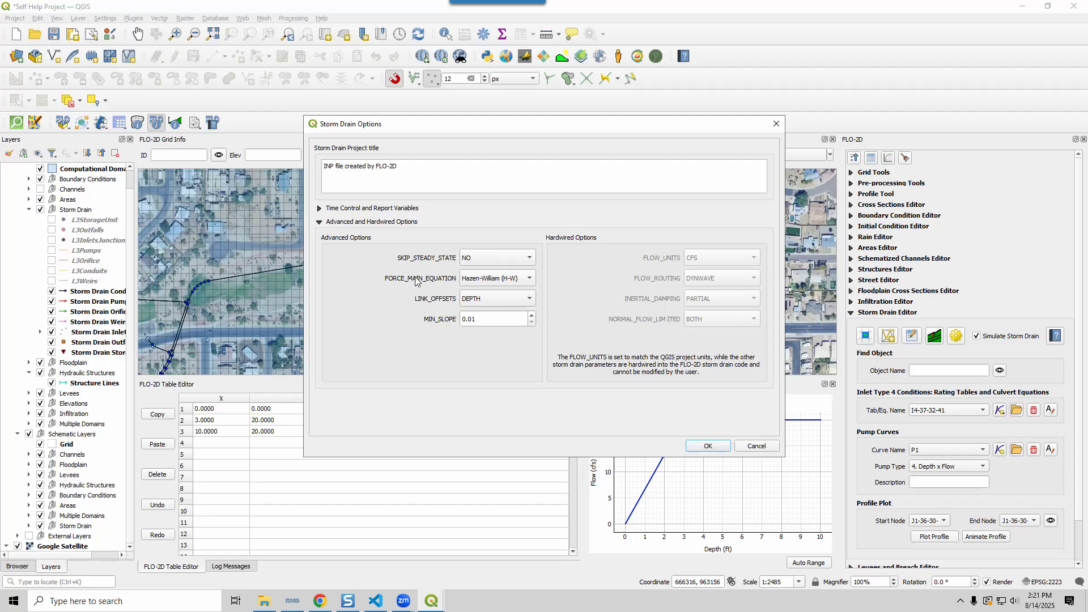
left_click(479, 278)
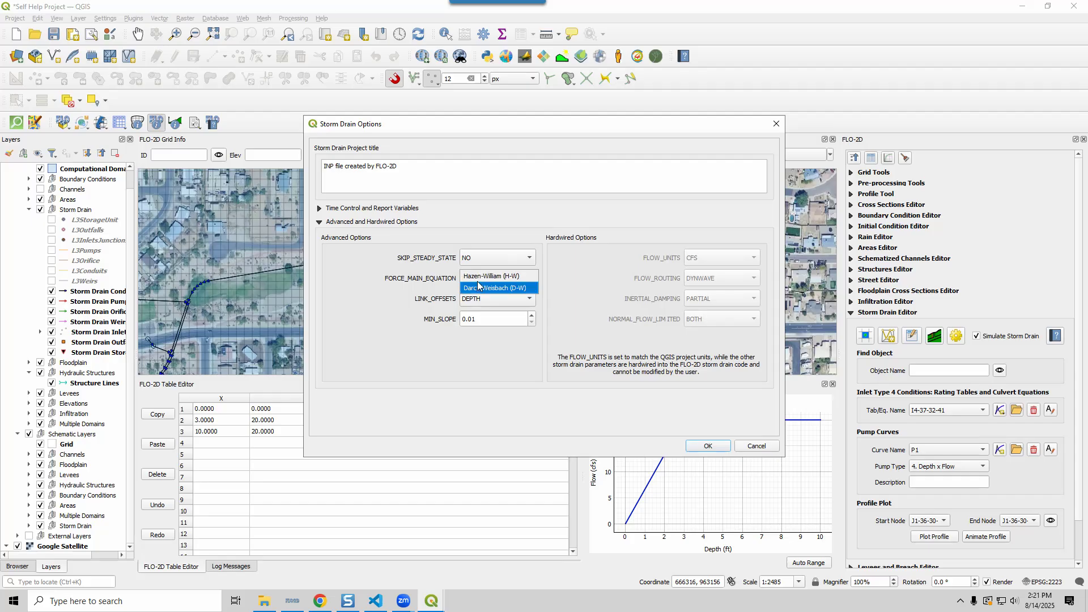
left_click(473, 277)
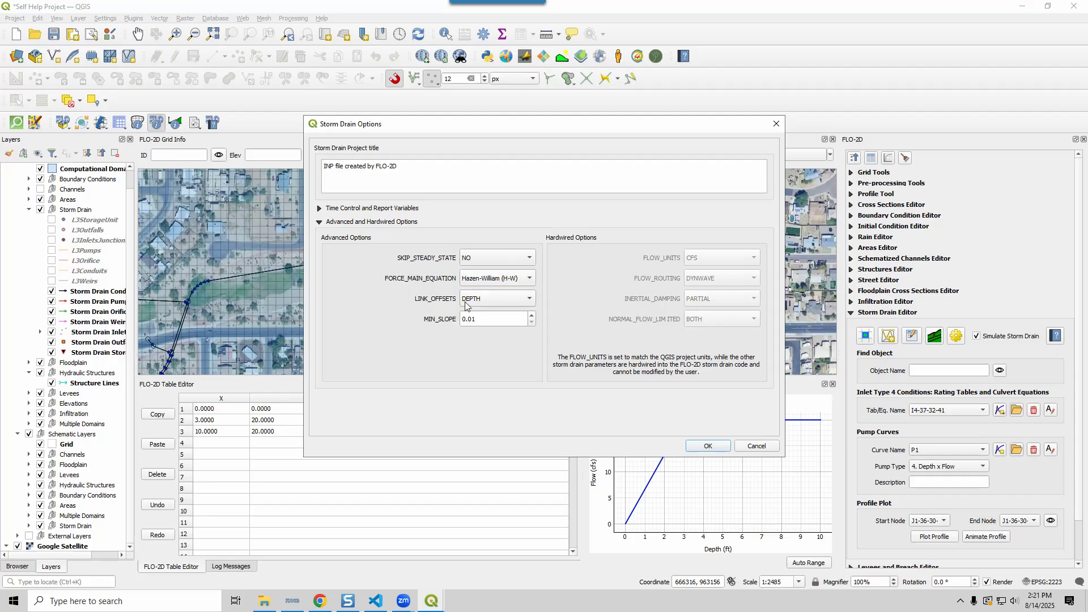
left_click(483, 301)
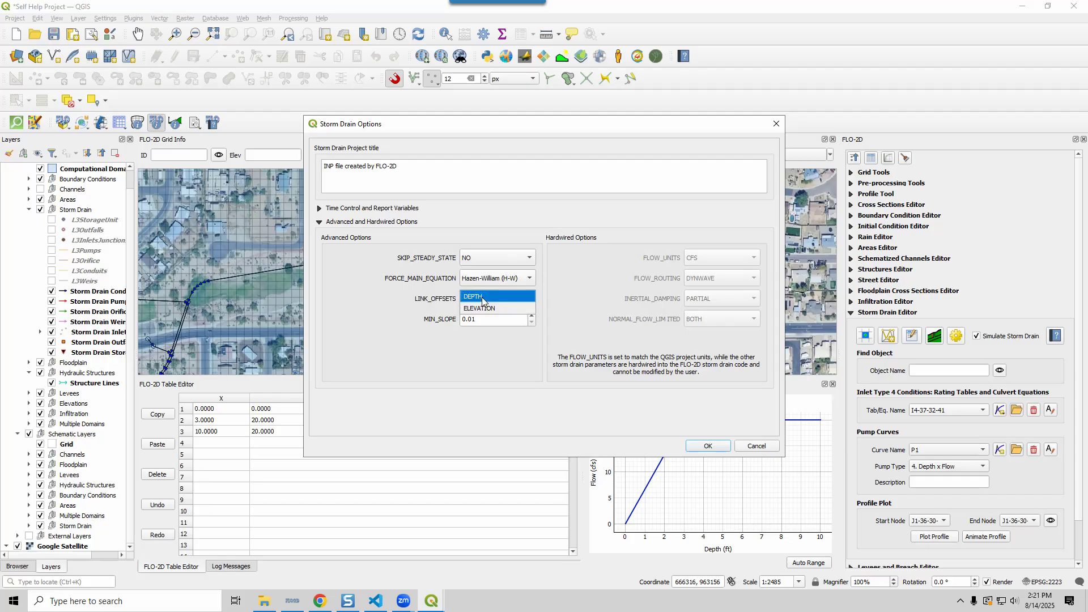
left_click(483, 297)
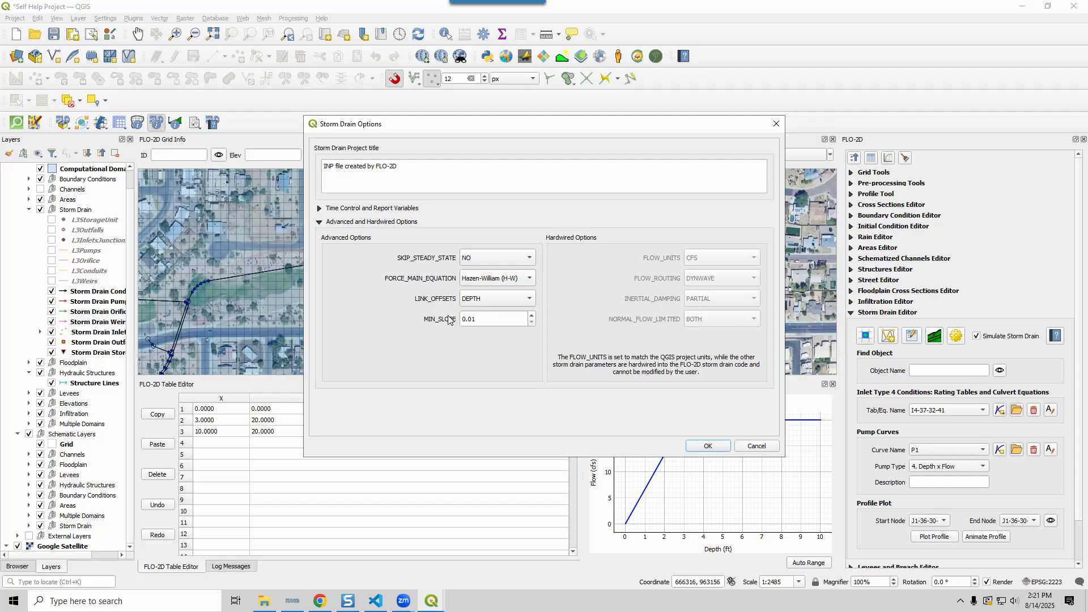
left_click_drag(481, 320, 462, 320)
Step: Save the storm drain control options and schematize the storm drain components
left_click(707, 446)
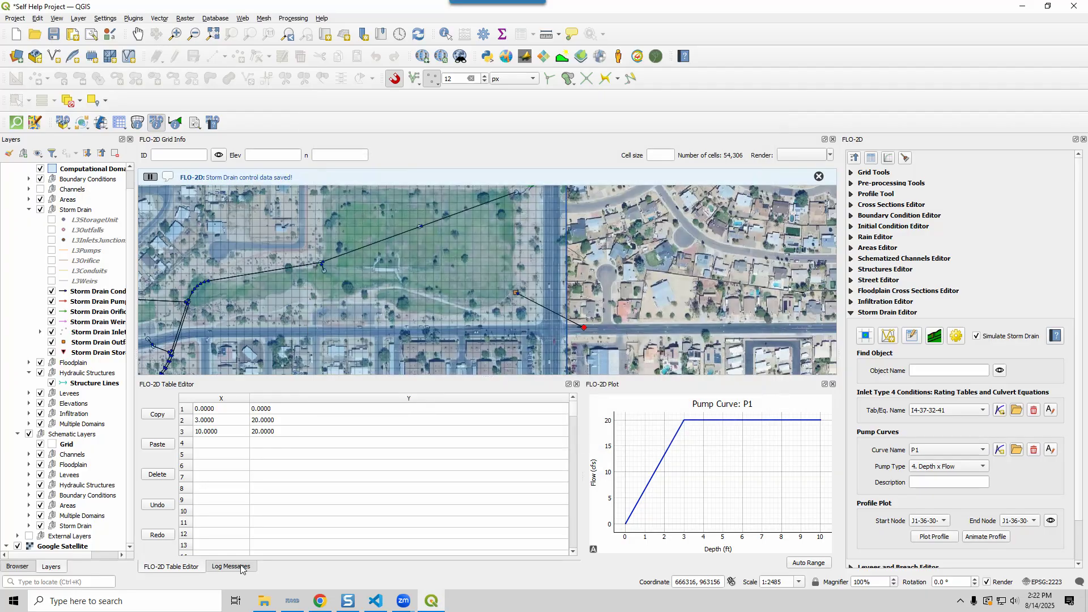
left_click(865, 337)
Step: In File Explorer, open SUMMARY.OUT from the Advanced Storm Drain Run folder, examine its mass balance section and close it
left_click(263, 602)
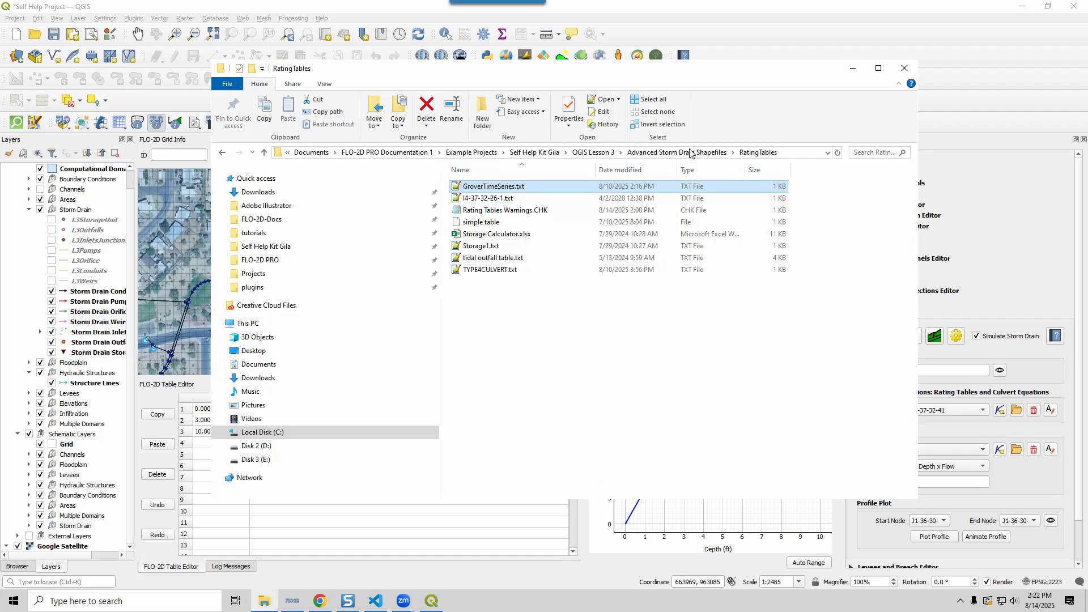
left_click(657, 153)
left_click(657, 152)
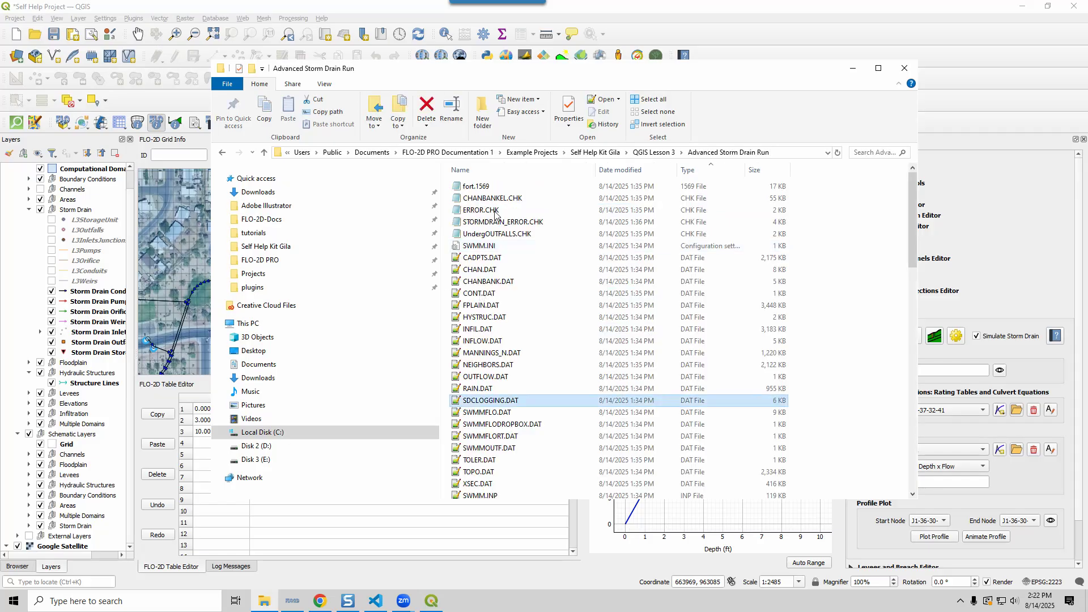
scroll(493, 213, "down", 20)
double_click(481, 195)
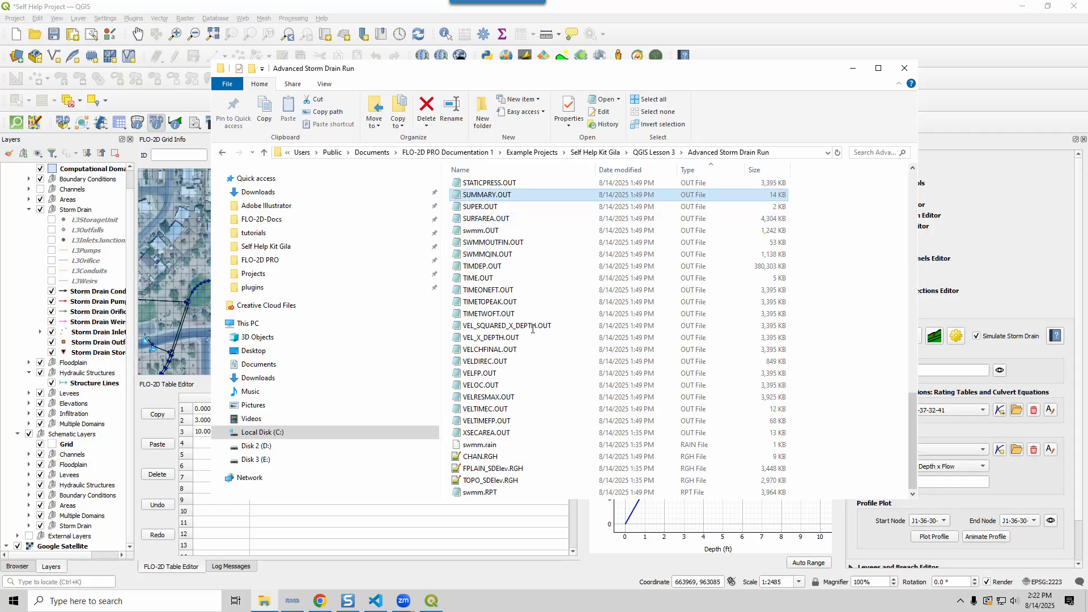
scroll(533, 329, "down", 15)
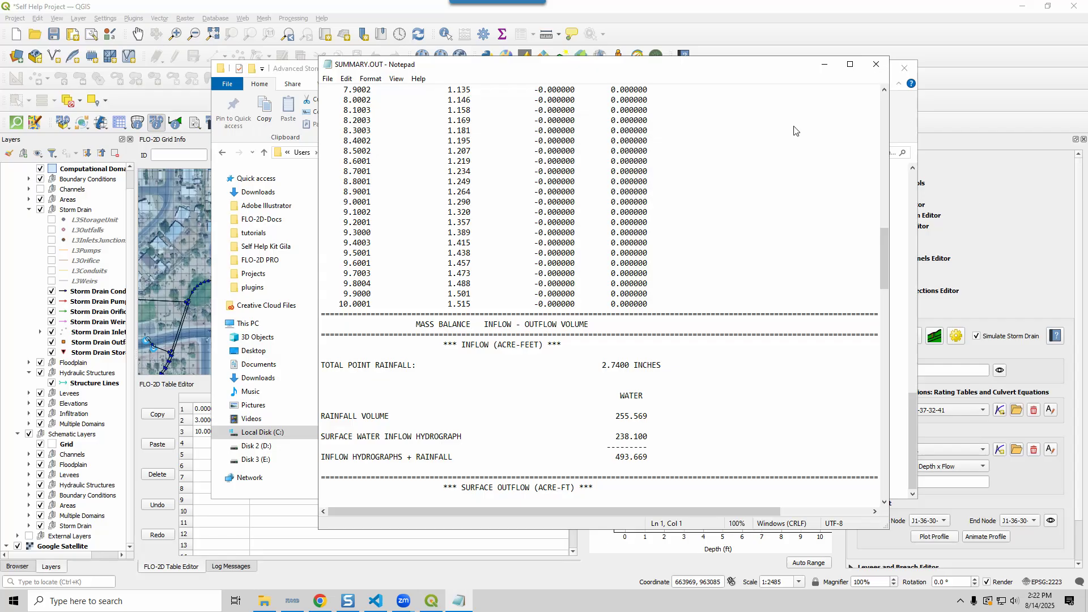
key("alt+F4")
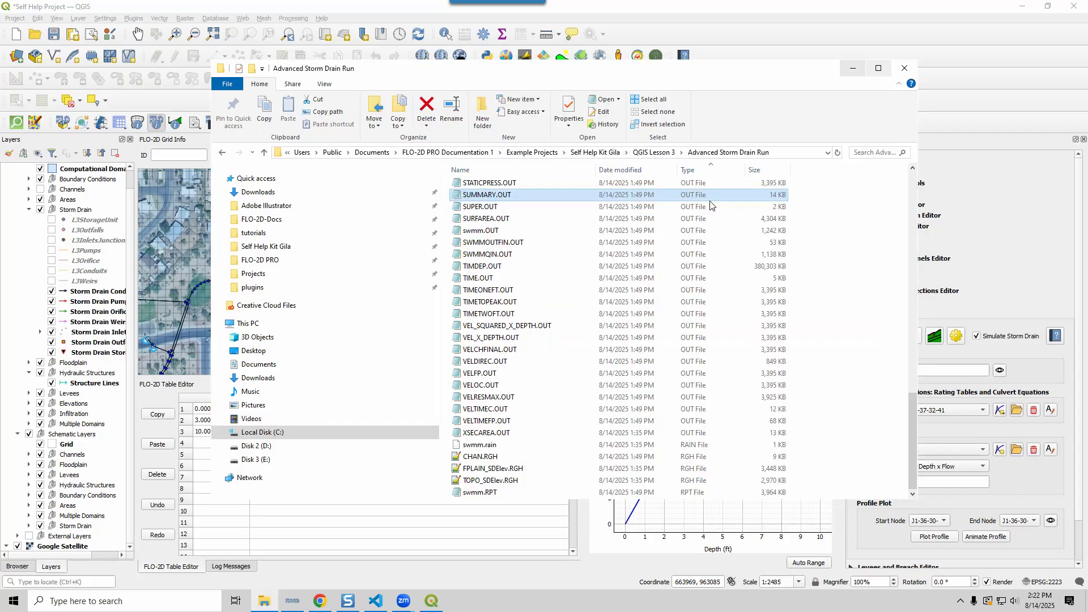
Step: Create a new folder named test inside the QGIS Lesson 3 folder
left_click(665, 153)
left_click(482, 110)
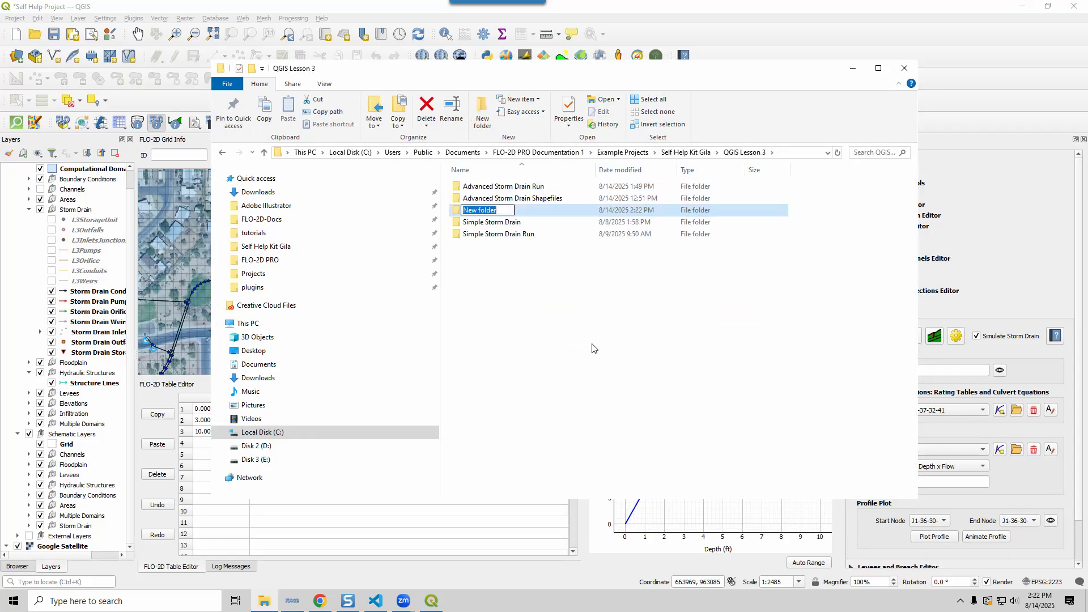
type("test")
key("Return")
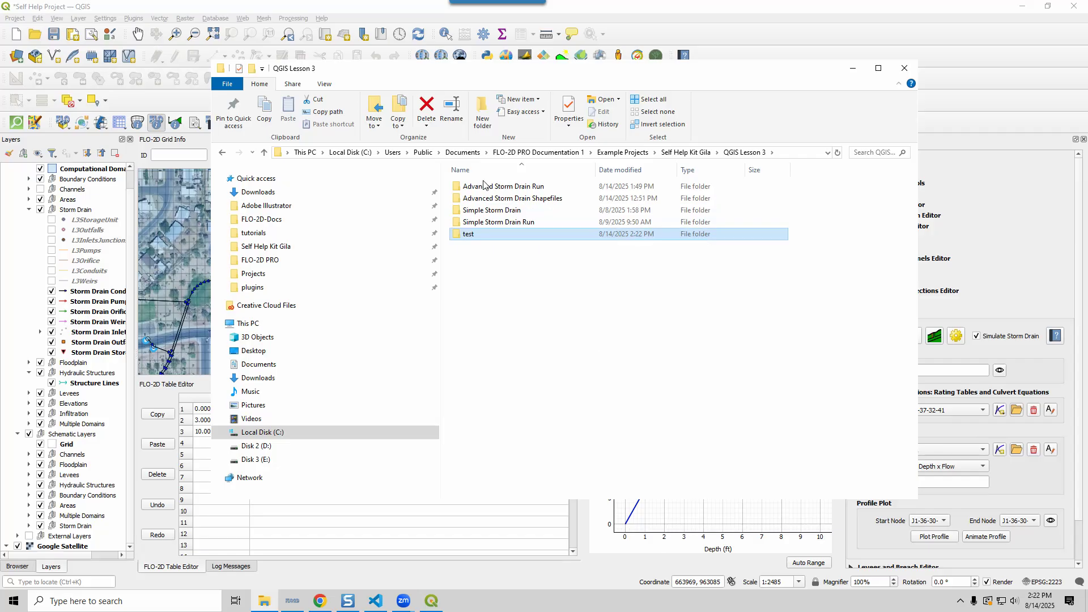
Step: Return to QGIS and quick run FLO-2D Pro, exporting all selected components as DATA files to the QGIS Lesson 3/test folder
left_click(793, 40)
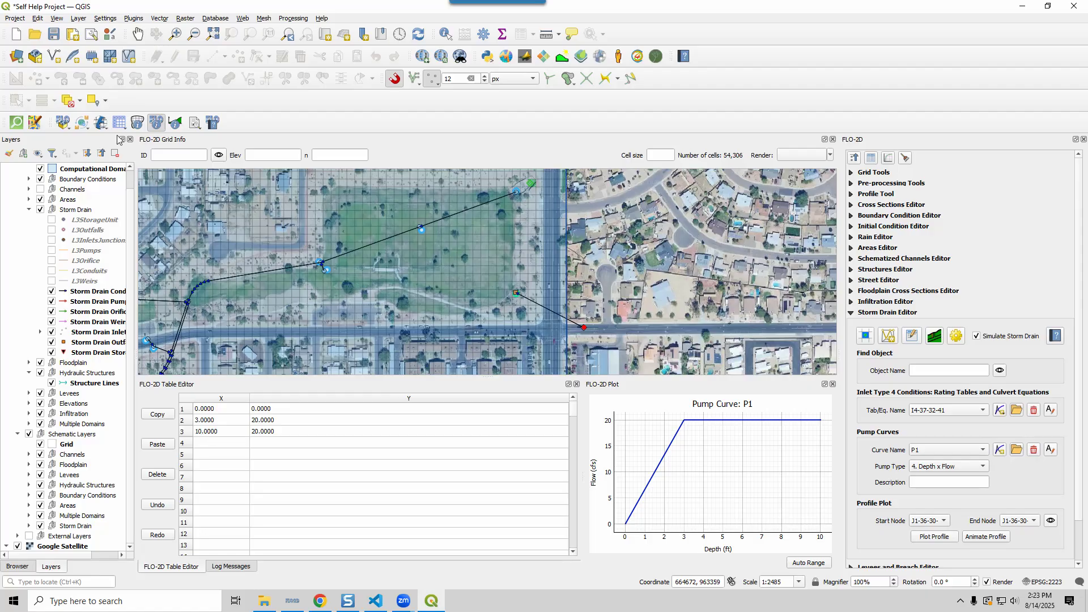
left_click(104, 125)
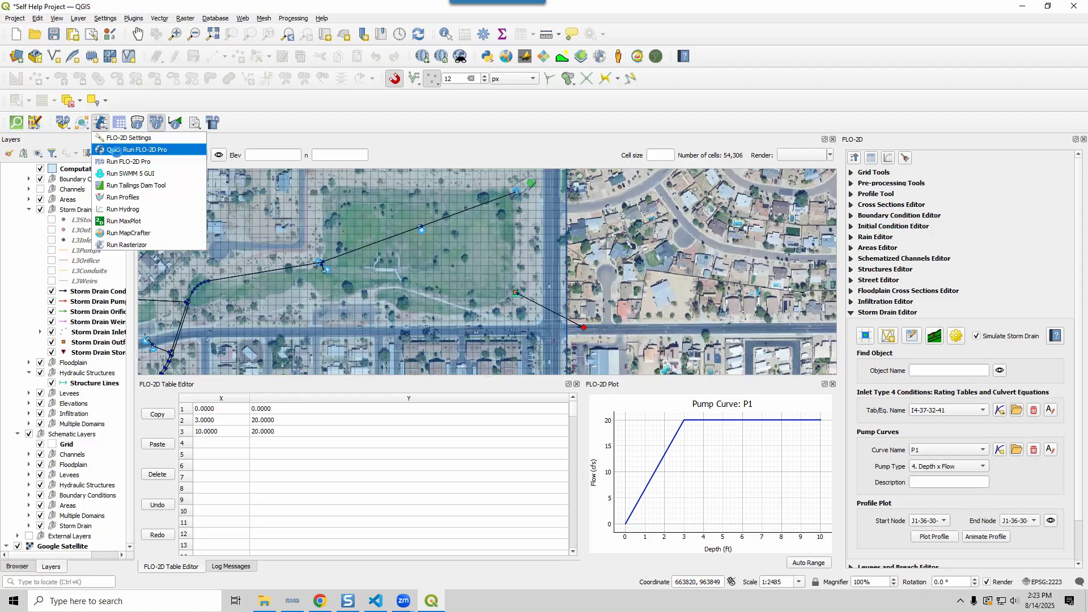
left_click(117, 152)
left_click(152, 176)
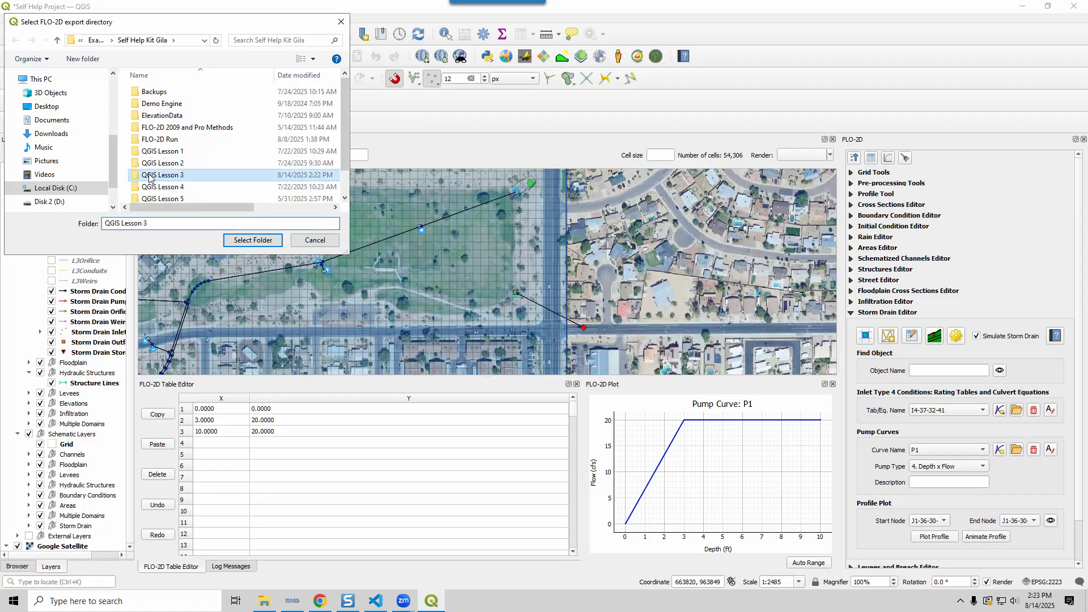
double_click(159, 175)
left_click(253, 240)
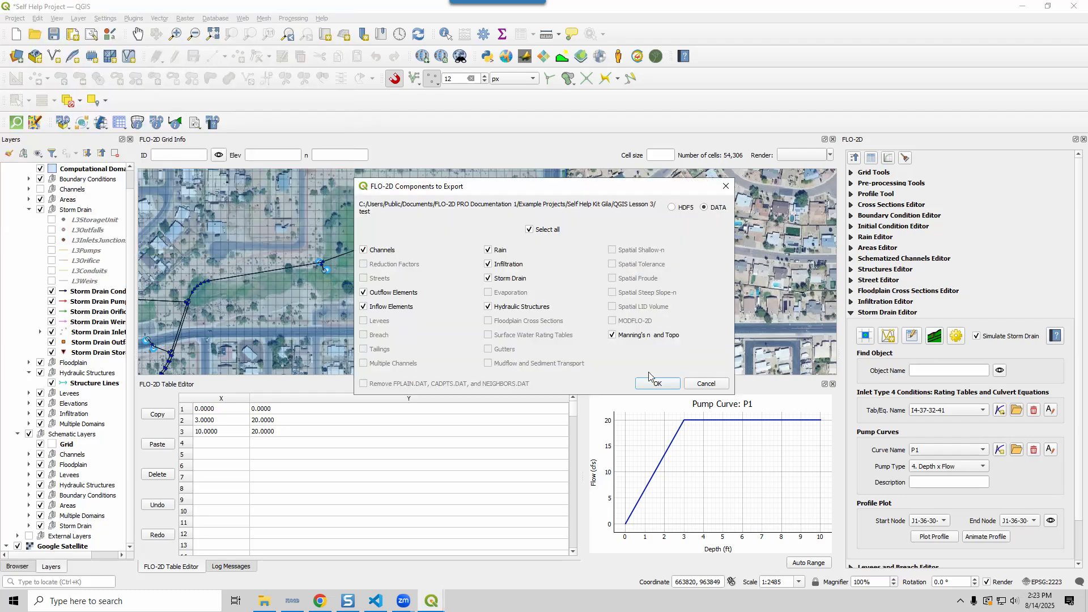
left_click(657, 383)
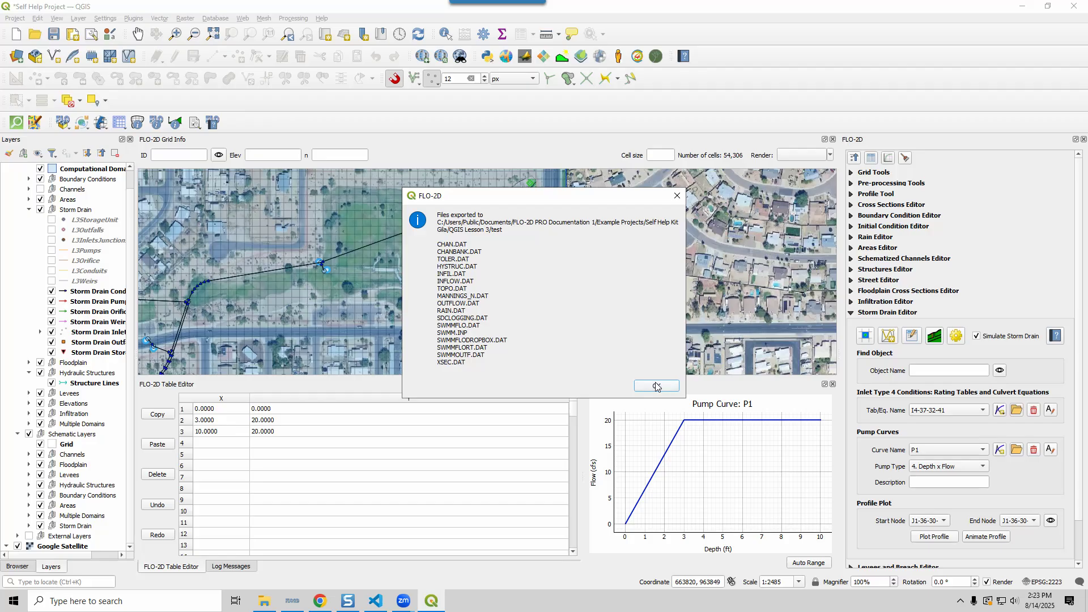
left_click(656, 386)
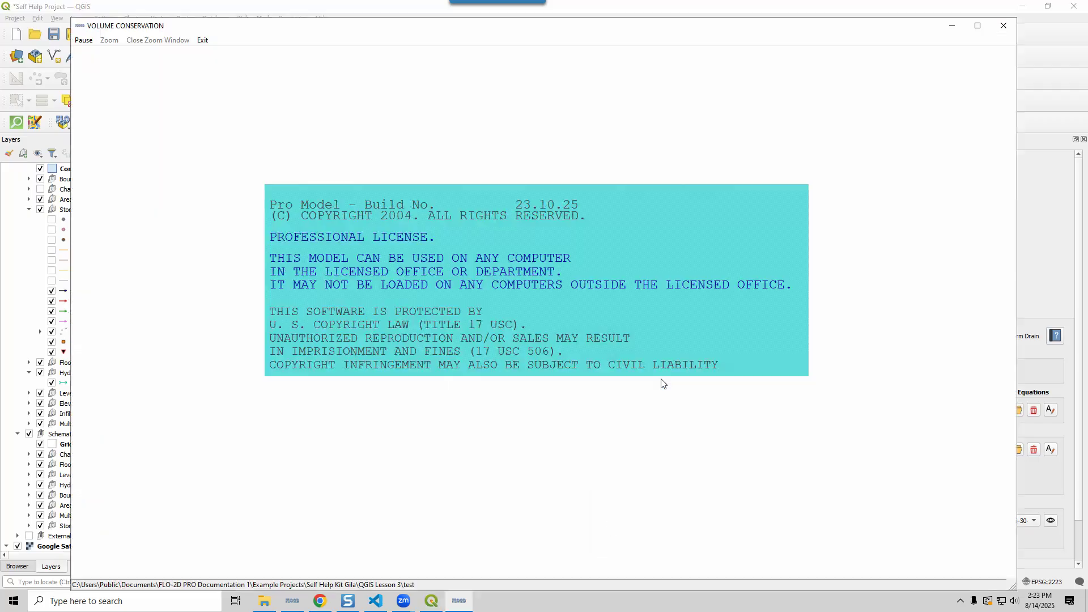